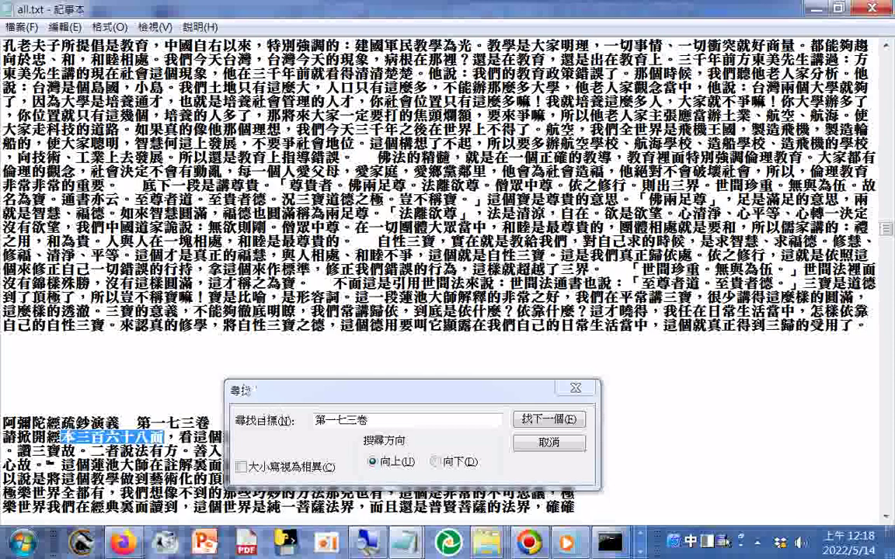
Search upward through all.txt for the phrase 本三百六十八面.
{"action": "left_click_drag", "start_coordinate": [374, 425], "coordinate": [286, 424]}
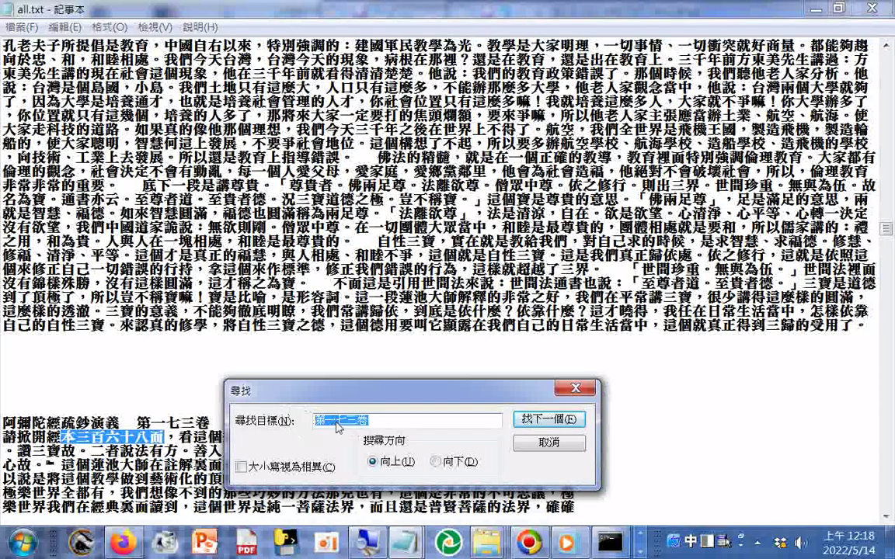
{"action": "right_click", "coordinate": [354, 421]}
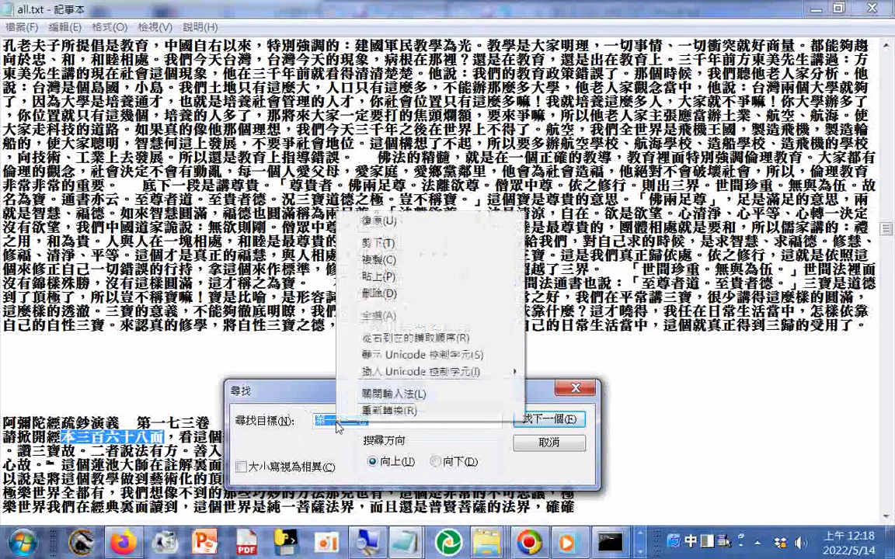
{"action": "left_click", "coordinate": [391, 276]}
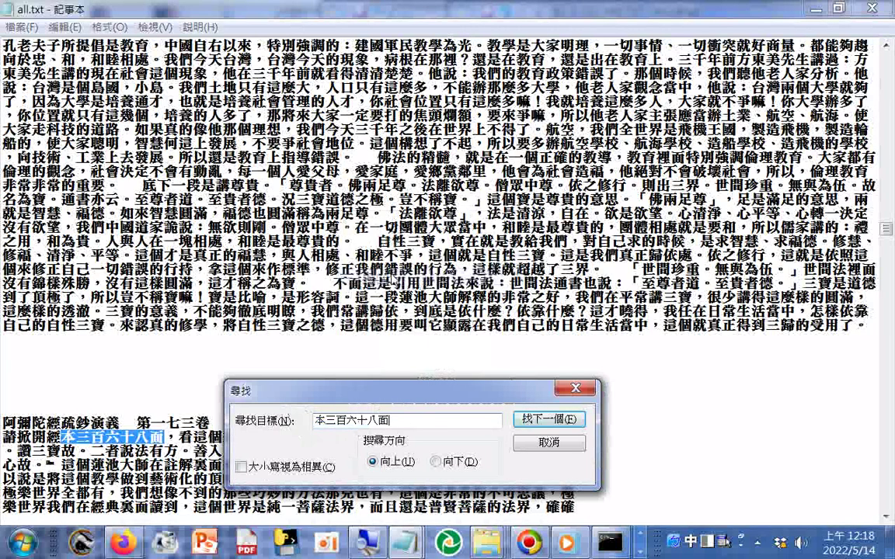
{"action": "key", "text": "Return"}
{"action": "key", "text": "Return"}
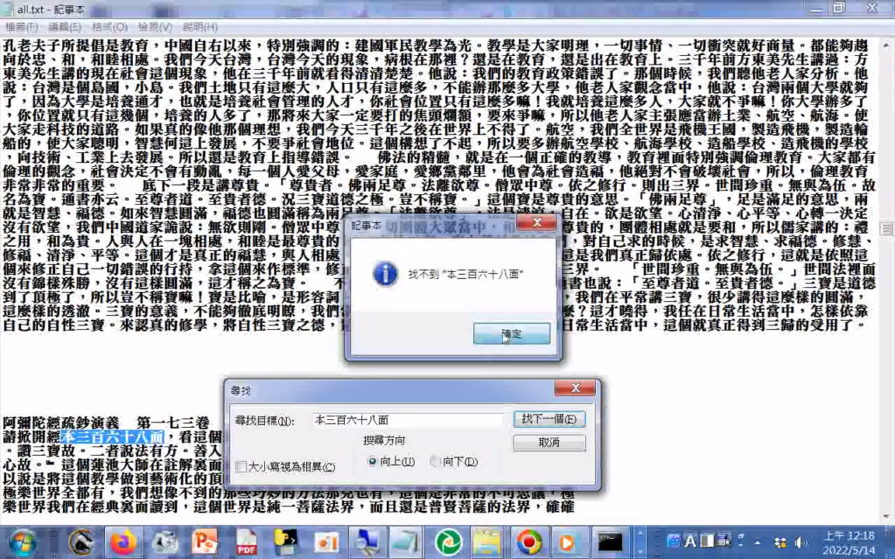
{"action": "left_click", "coordinate": [341, 328]}
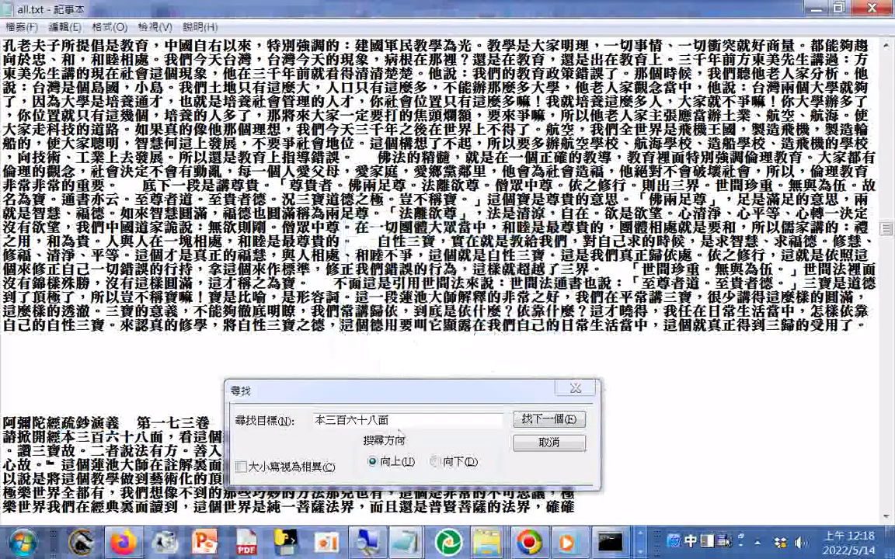
Copy the character 鈔 from the 第一七三卷 heading and search upward for it.
{"action": "double_click", "coordinate": [83, 427]}
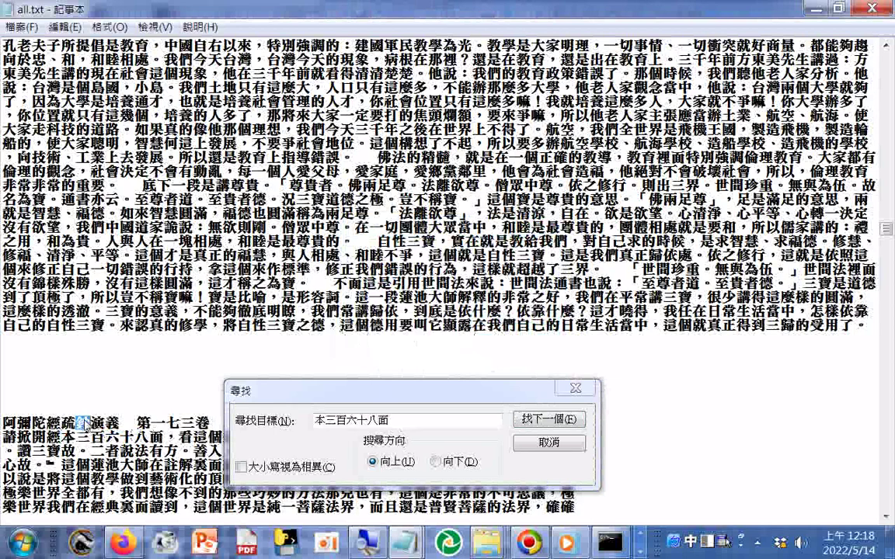
{"action": "right_click", "coordinate": [81, 428]}
{"action": "left_click", "coordinate": [129, 258]}
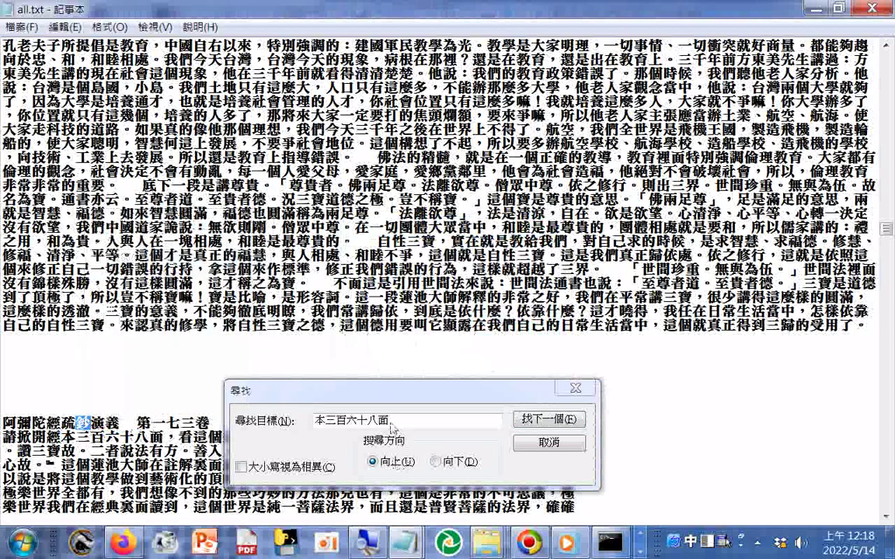
{"action": "left_click_drag", "start_coordinate": [392, 422], "coordinate": [315, 421]}
{"action": "right_click", "coordinate": [340, 418]}
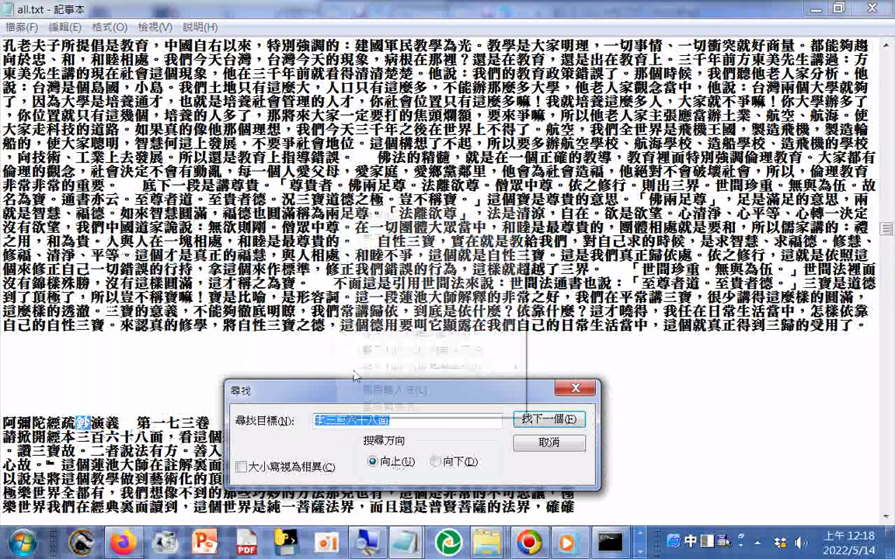
{"action": "left_click", "coordinate": [373, 272]}
{"action": "left_click", "coordinate": [553, 422]}
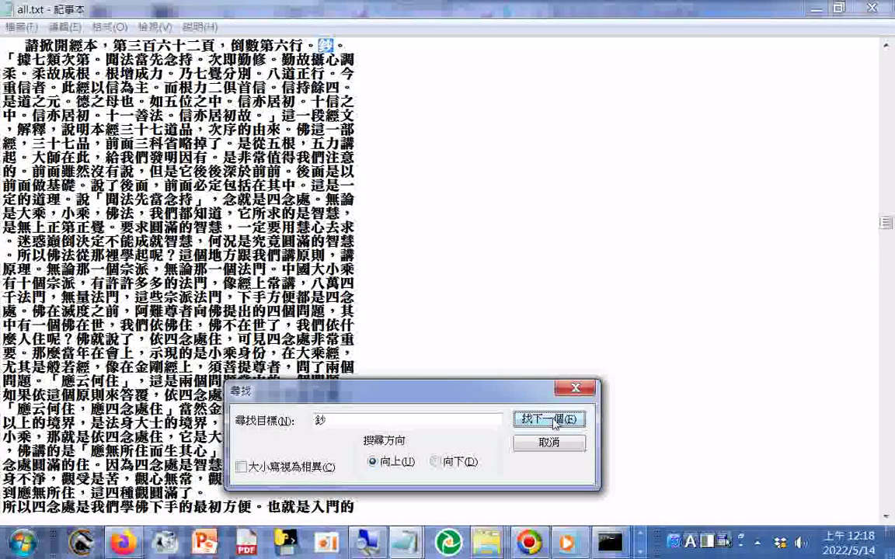
Search downward for 鈔, going through its occurrences as far as the 第一七五卷 heading.
{"action": "left_click", "coordinate": [436, 462]}
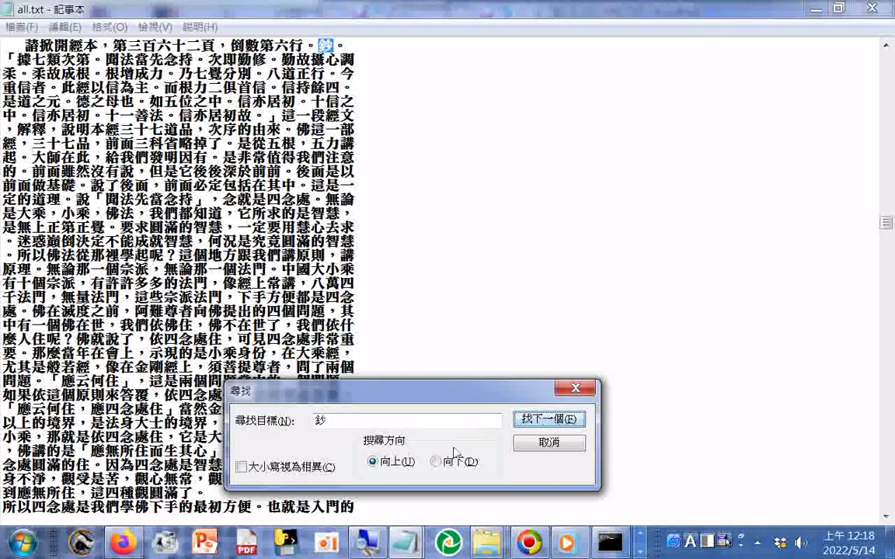
{"action": "left_click", "coordinate": [547, 419]}
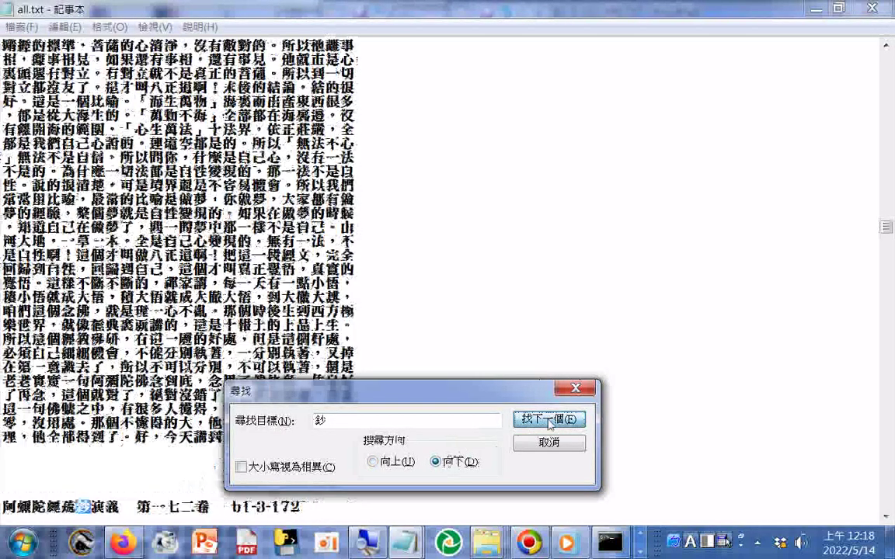
{"action": "left_click", "coordinate": [550, 420]}
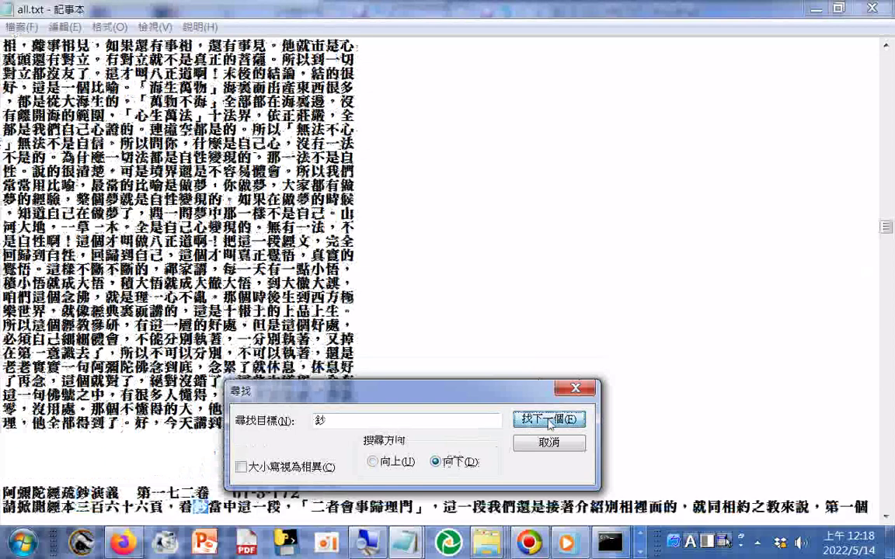
{"action": "left_click", "coordinate": [549, 421]}
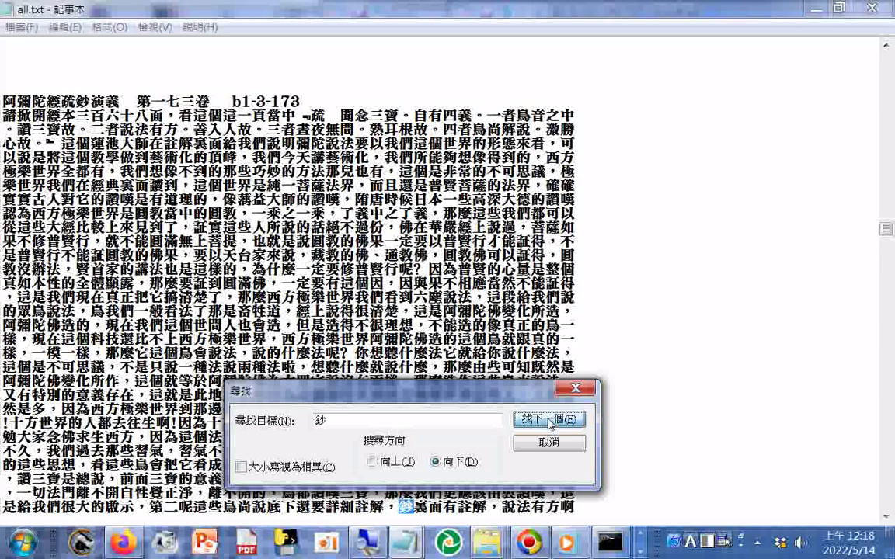
{"action": "left_click", "coordinate": [549, 421]}
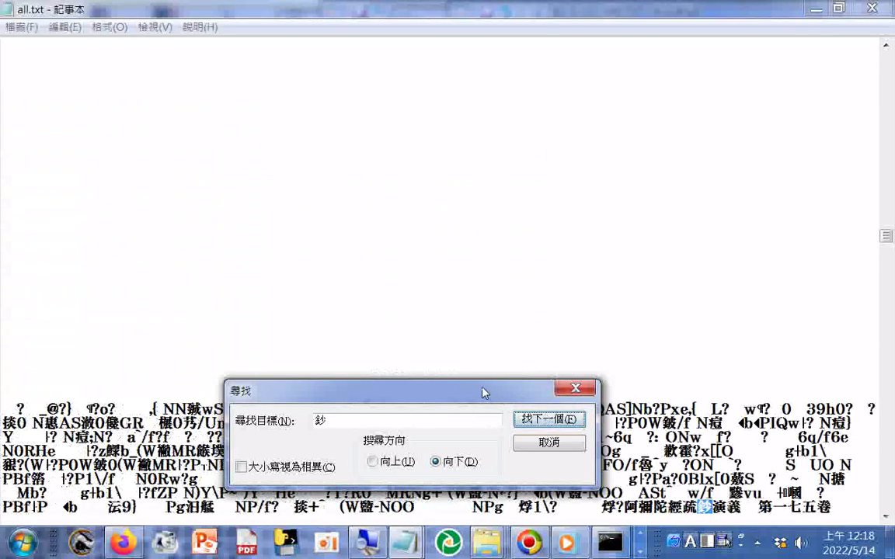
Delete the garbled b1-3-174 text and surplus blank lines before the 第一七五卷 heading in all.txt.
{"action": "left_click_drag", "start_coordinate": [482, 392], "coordinate": [472, 95]}
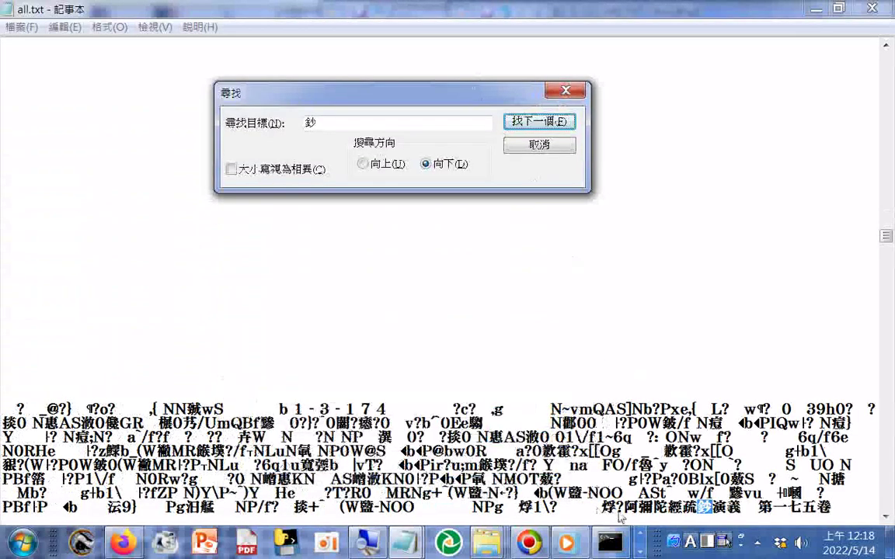
{"action": "left_click_drag", "start_coordinate": [620, 512], "coordinate": [48, 85]}
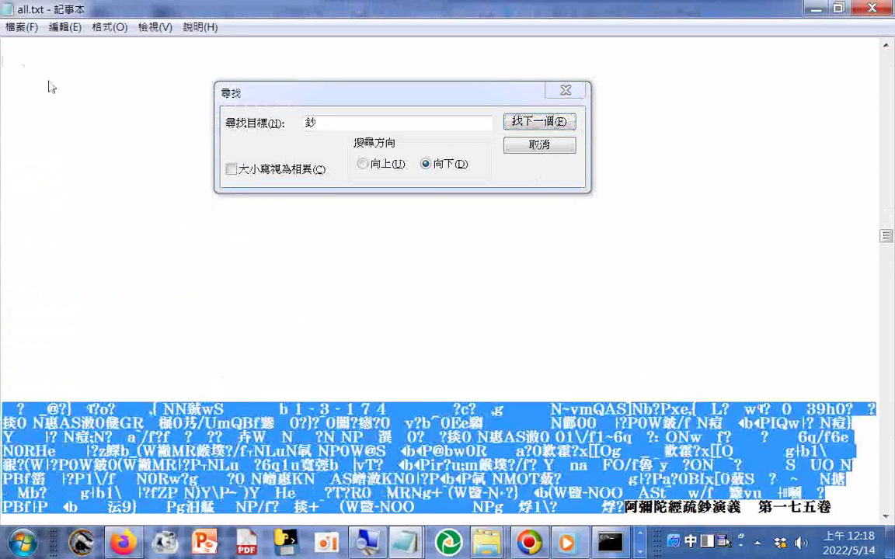
{"action": "scroll", "coordinate": [48, 86], "scroll_direction": "up", "scroll_amount": 5}
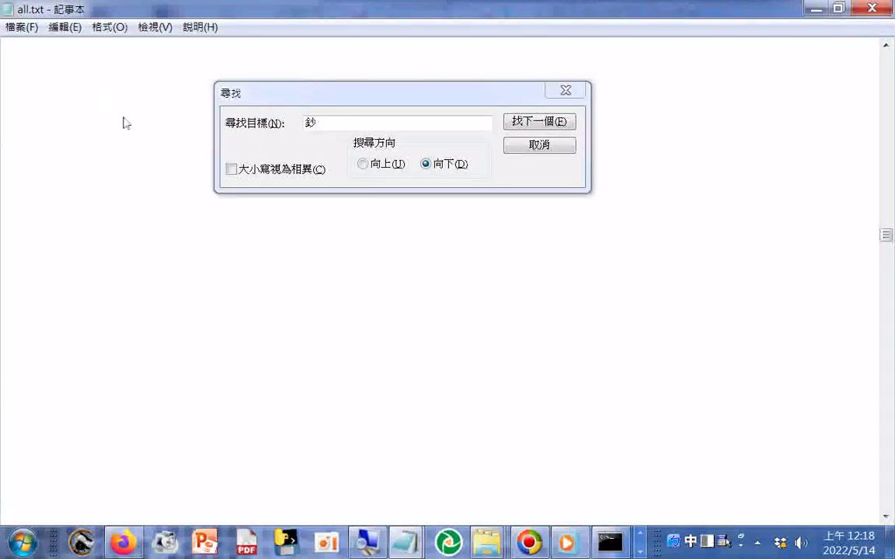
{"action": "left_click", "coordinate": [13, 66]}
{"action": "scroll", "coordinate": [264, 388], "scroll_direction": "down", "scroll_amount": 6}
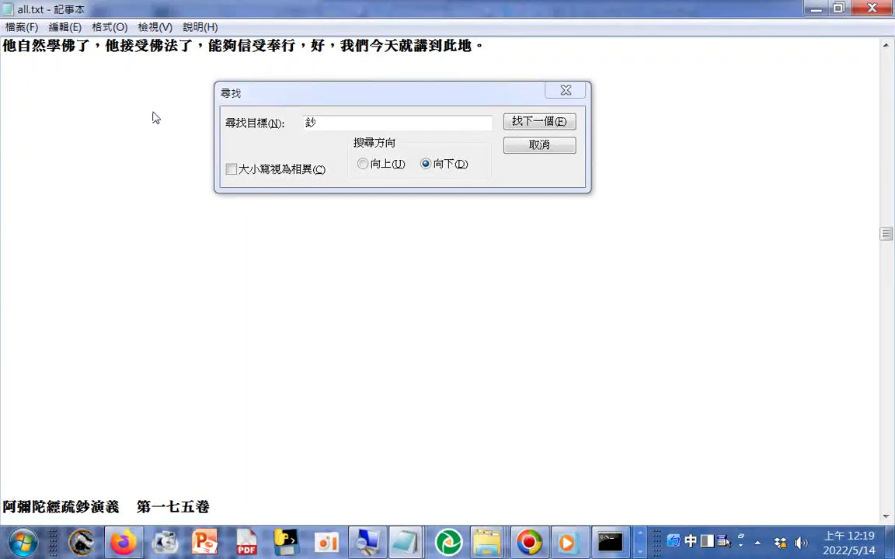
{"action": "scroll", "coordinate": [155, 117], "scroll_direction": "down", "scroll_amount": 9}
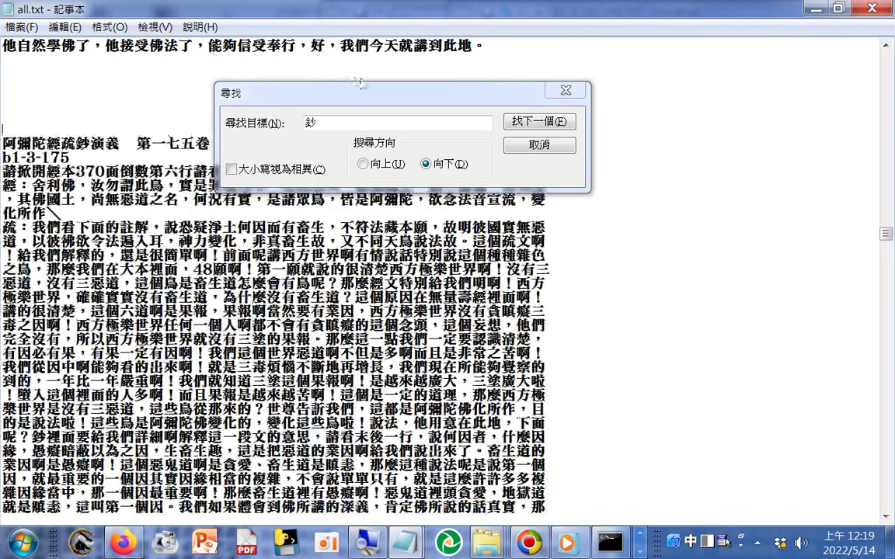
{"action": "left_click_drag", "start_coordinate": [360, 83], "coordinate": [329, 232]}
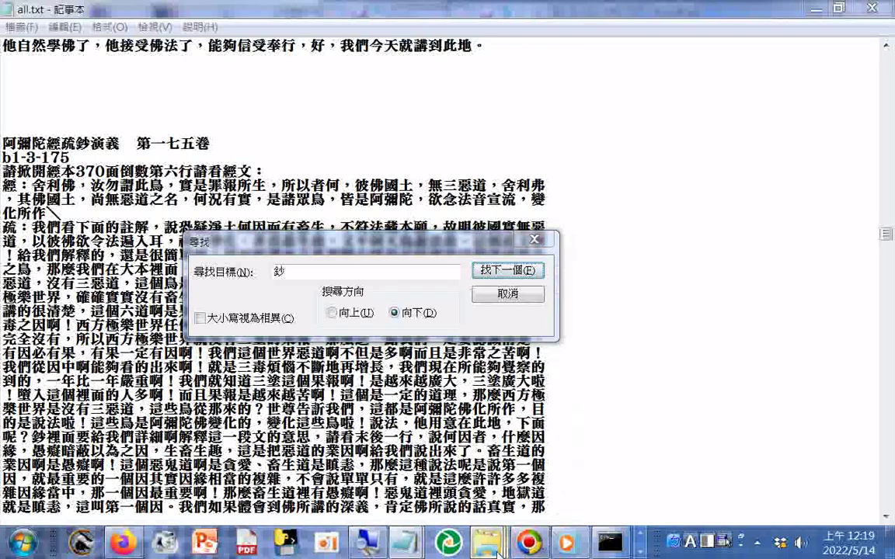
Open B1-3-173.WRI.TXT in WordPad from its folder and delete everything after the closing sentence 我們今天就講到此地.
{"action": "mouse_move", "coordinate": [498, 550]}
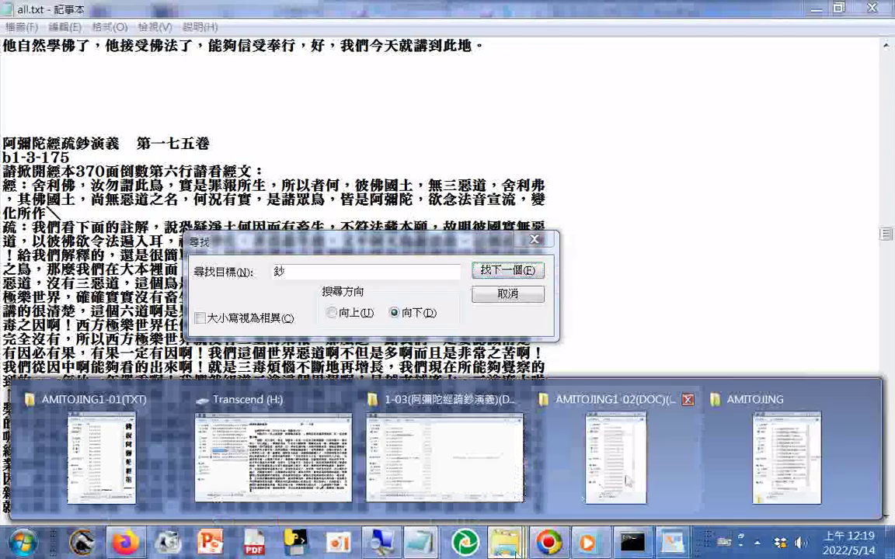
{"action": "left_click", "coordinate": [646, 404]}
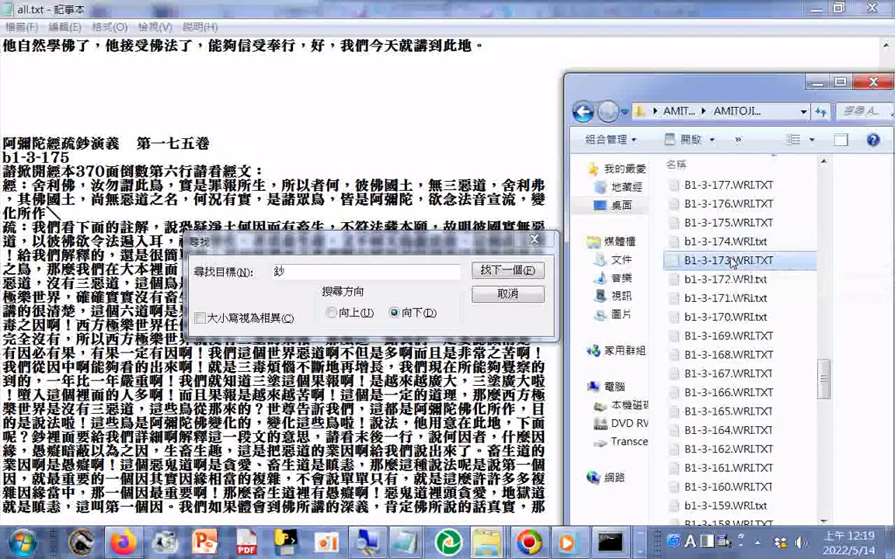
{"action": "double_click", "coordinate": [730, 261]}
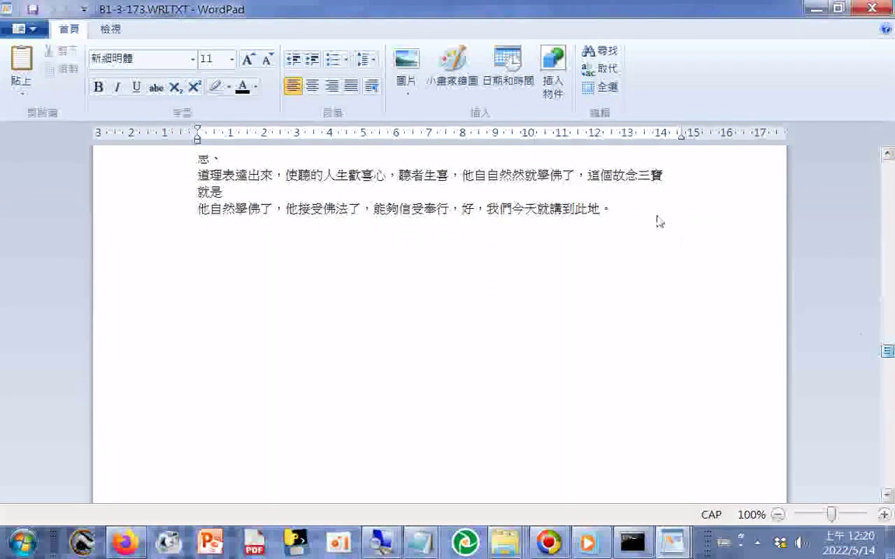
{"action": "left_click_drag", "start_coordinate": [626, 212], "coordinate": [696, 501]}
{"action": "key", "text": "Delete"}
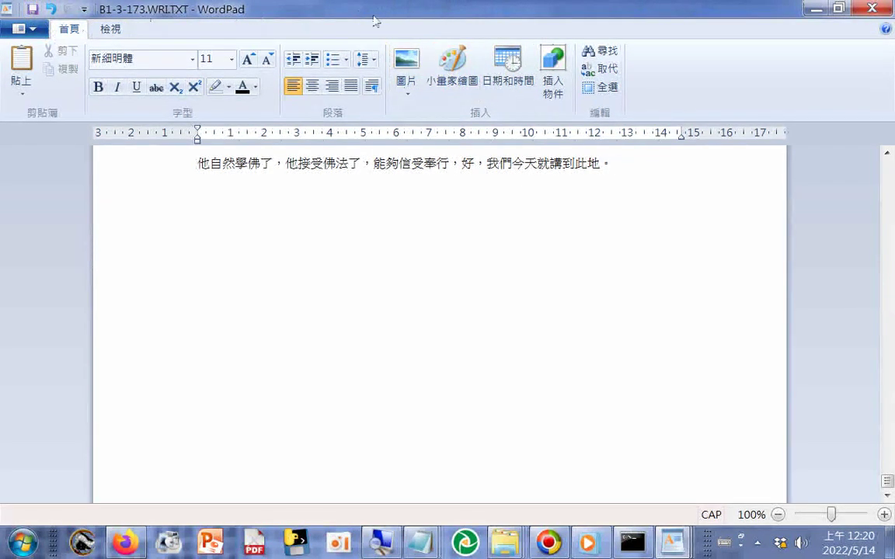
Copy the entire text of b1-3-174.WRI.txt from WordPad and paste it into all.txt before the 第一七五卷 heading.
{"action": "left_click_drag", "start_coordinate": [376, 21], "coordinate": [591, 271]}
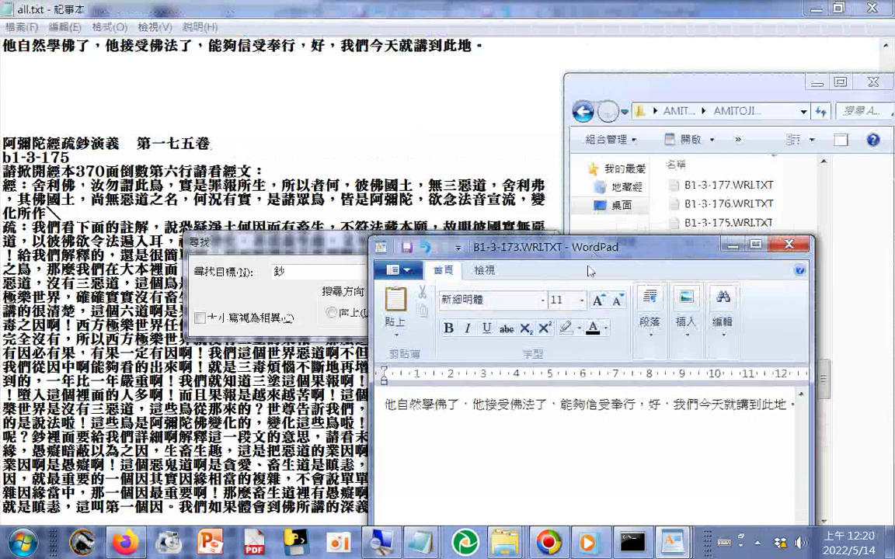
{"action": "left_click_drag", "start_coordinate": [590, 271], "coordinate": [514, 413]}
{"action": "double_click", "coordinate": [703, 241]}
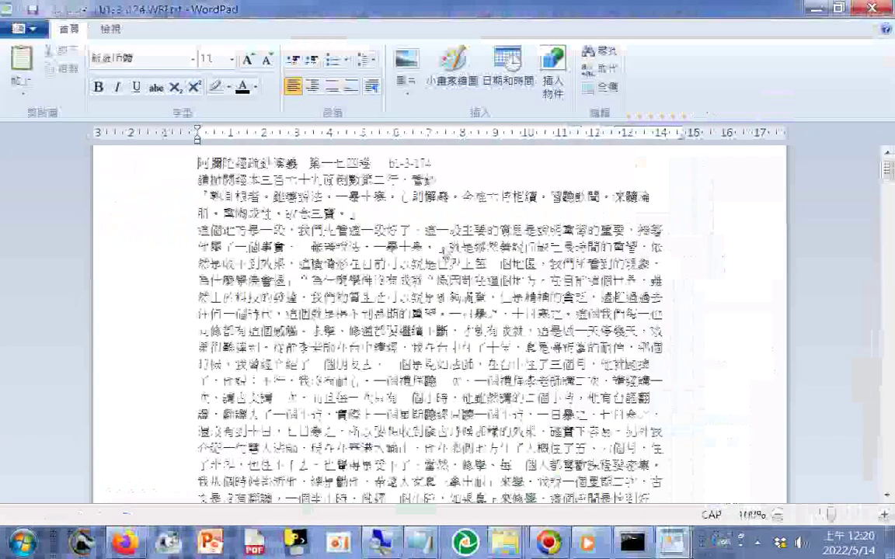
{"action": "key", "text": "ctrl+a"}
{"action": "right_click", "coordinate": [357, 222]}
{"action": "left_click", "coordinate": [392, 250]}
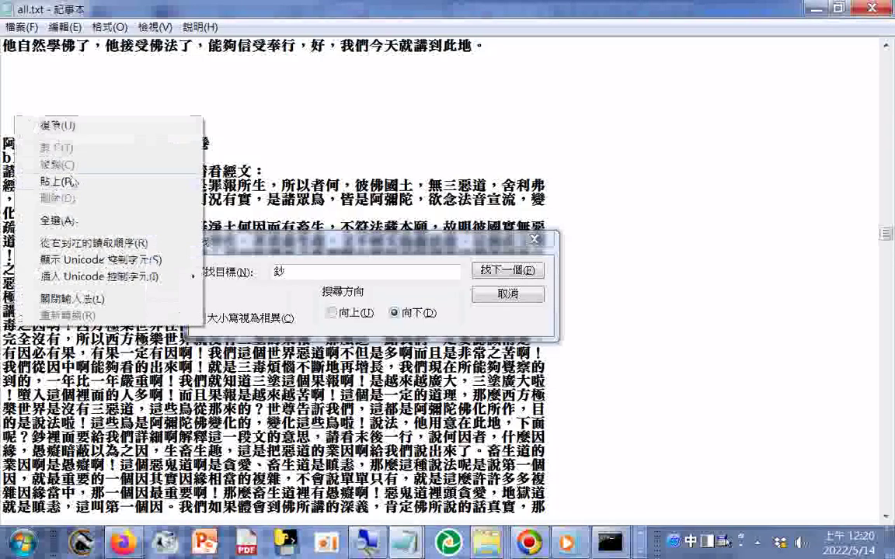
{"action": "key", "text": "Escape"}
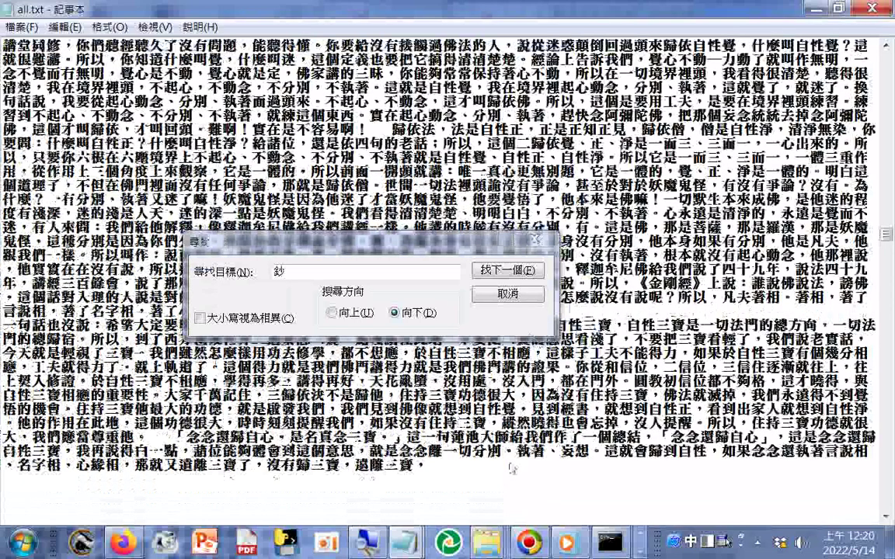
Search downward for 鈔 to check the volume headings from 第一七五卷 up to 阿彌陀經疏鈔演義190.
{"action": "left_click", "coordinate": [649, 192]}
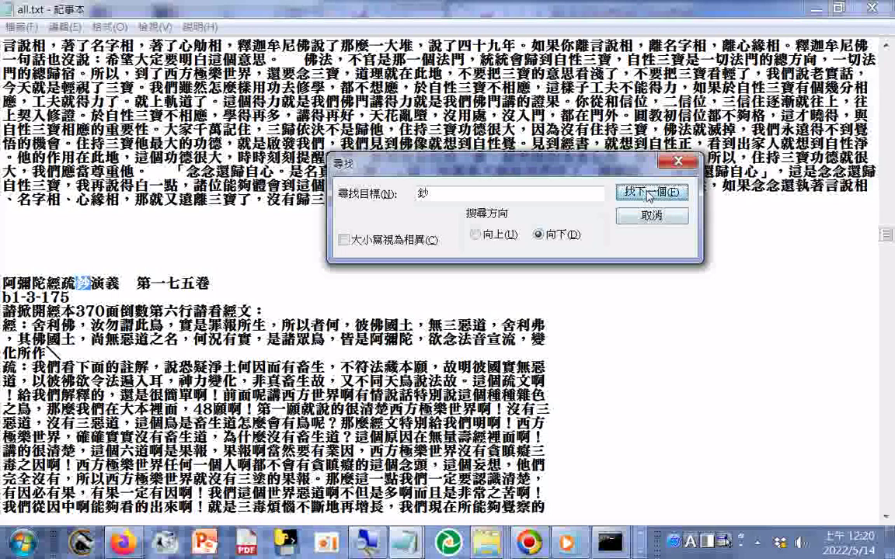
{"action": "left_click", "coordinate": [648, 193]}
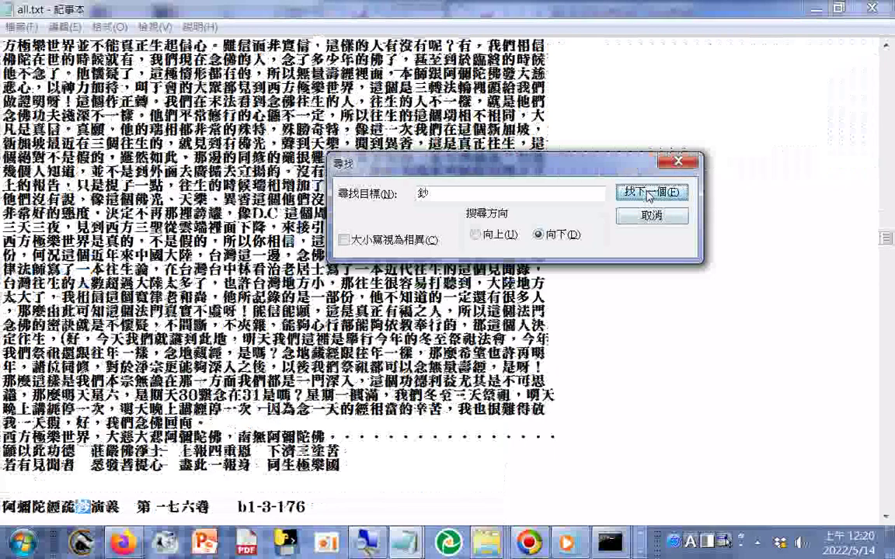
{"action": "left_click", "coordinate": [649, 193]}
{"action": "left_click", "coordinate": [649, 193]}
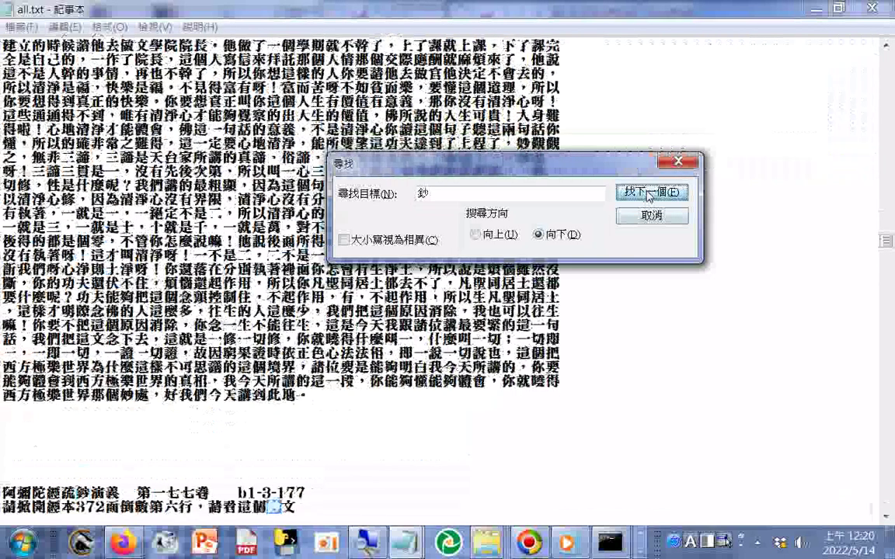
{"action": "left_click", "coordinate": [649, 193]}
{"action": "left_click", "coordinate": [648, 192]}
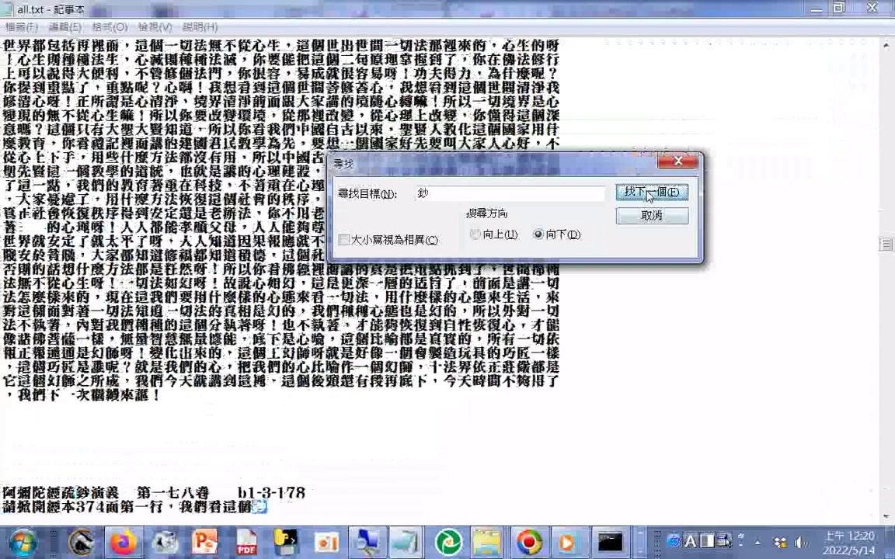
{"action": "left_click", "coordinate": [649, 193]}
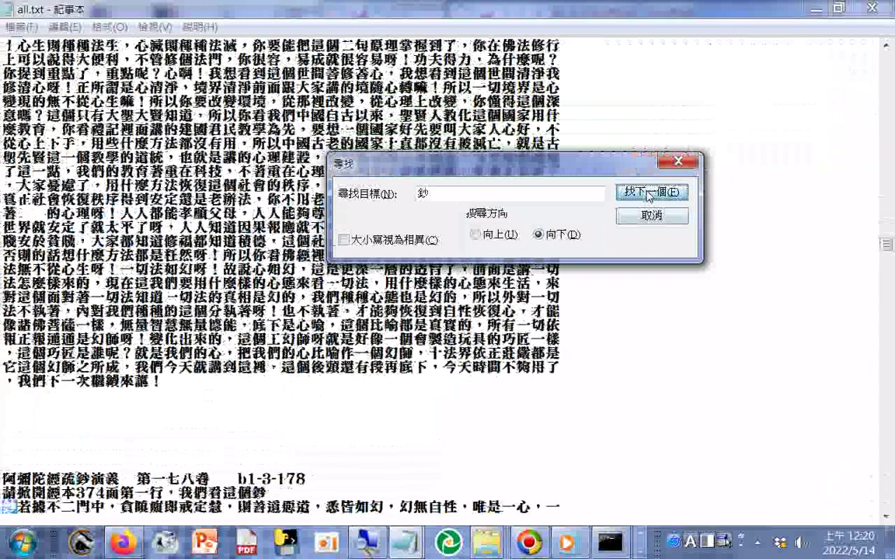
{"action": "left_click", "coordinate": [648, 192]}
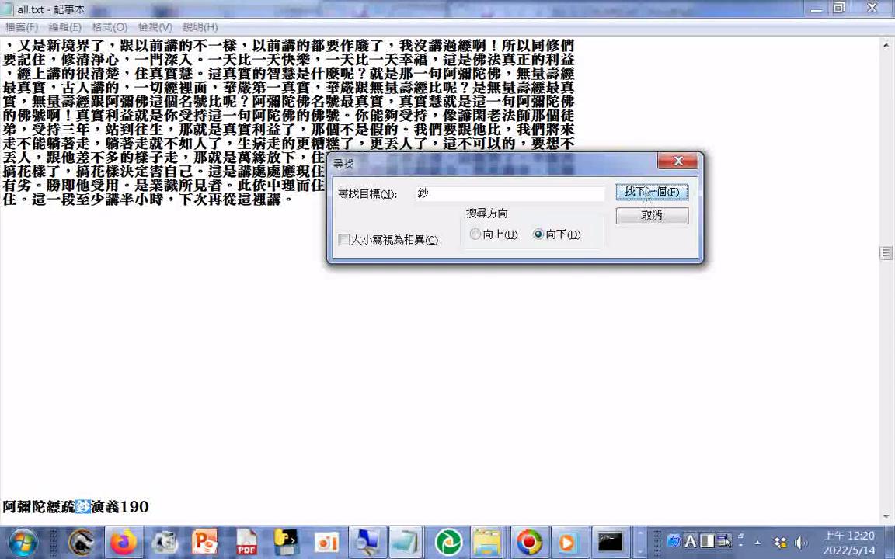
{"action": "left_click_drag", "start_coordinate": [581, 175], "coordinate": [552, 349]}
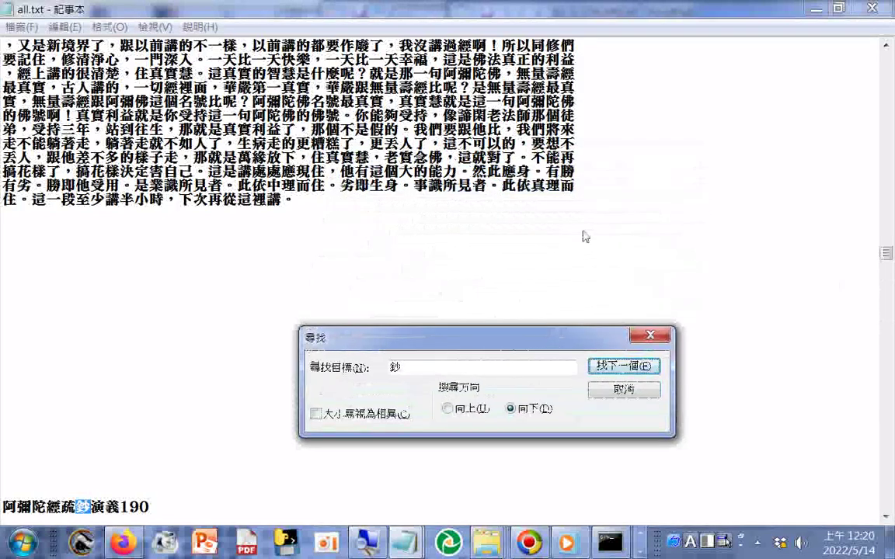
Search upward for 鈔 from the 190 heading through 189 back to the 第一七九卷 heading in all.txt.
{"action": "left_click", "coordinate": [525, 234]}
{"action": "scroll", "coordinate": [607, 229], "scroll_direction": "up", "scroll_amount": 3}
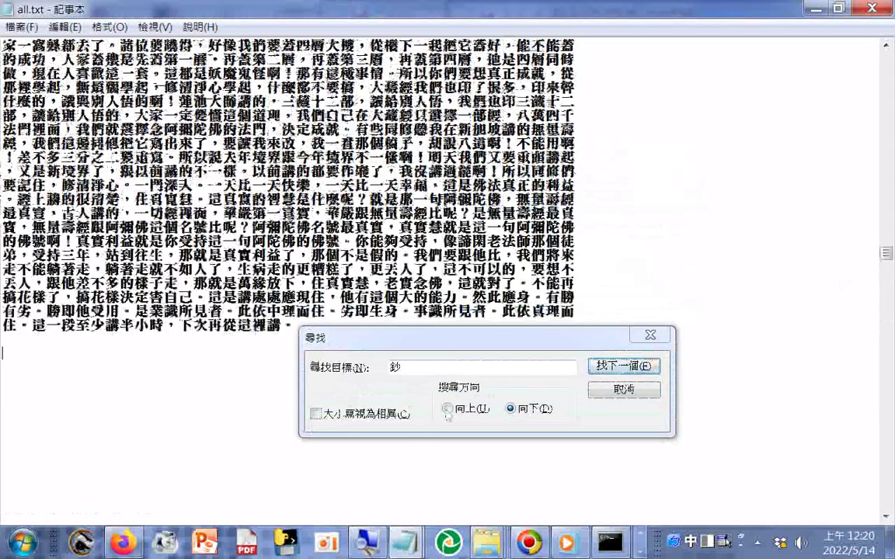
{"action": "left_click", "coordinate": [450, 409]}
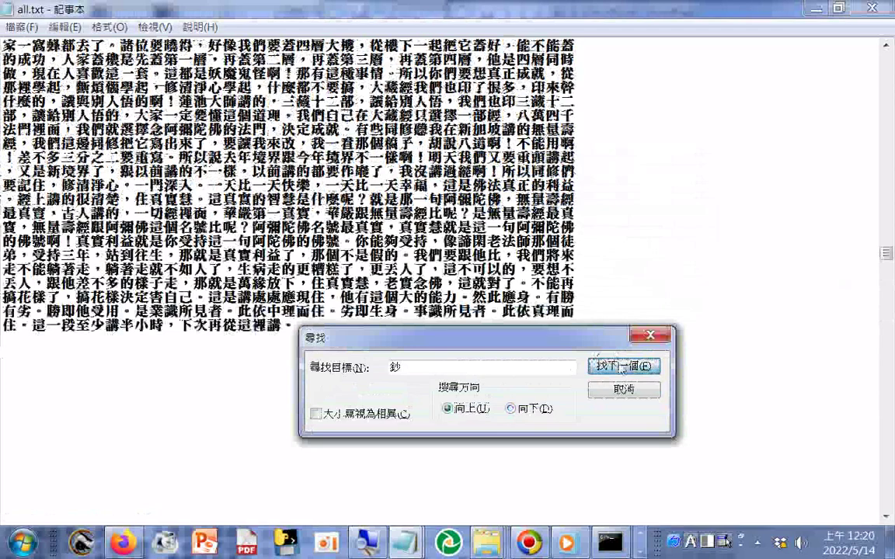
{"action": "left_click", "coordinate": [622, 367]}
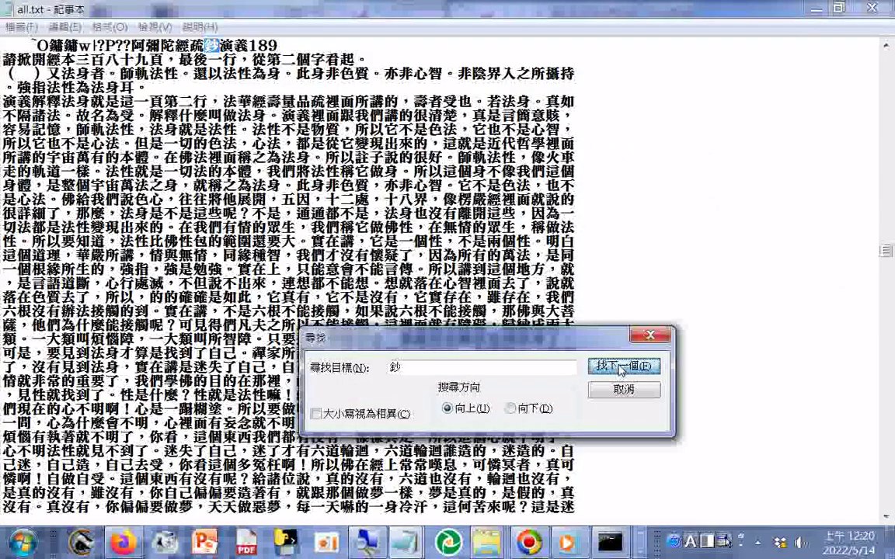
{"action": "left_click", "coordinate": [622, 367]}
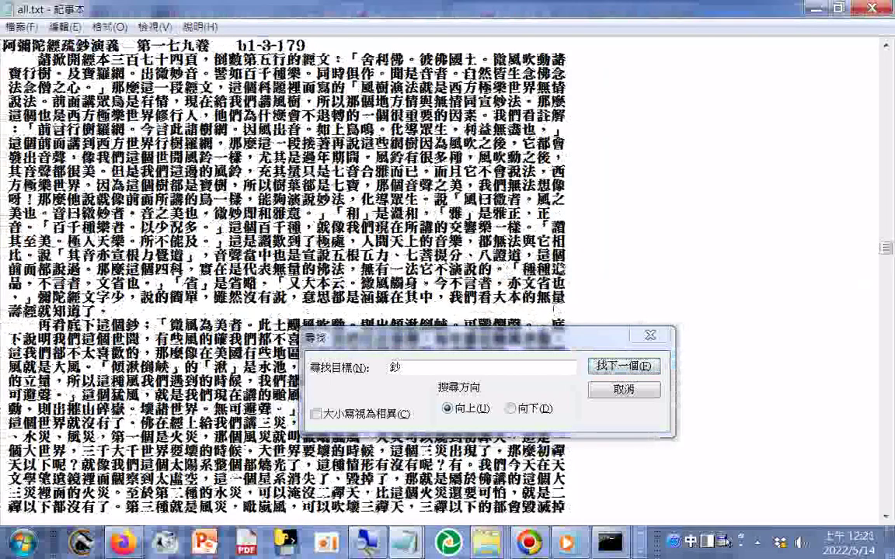
Examine all.txt from the 第一七九卷 text through the garbled section up to the 阿彌陀經疏鈔演義189 heading.
{"action": "scroll", "coordinate": [283, 272], "scroll_direction": "down", "scroll_amount": 10}
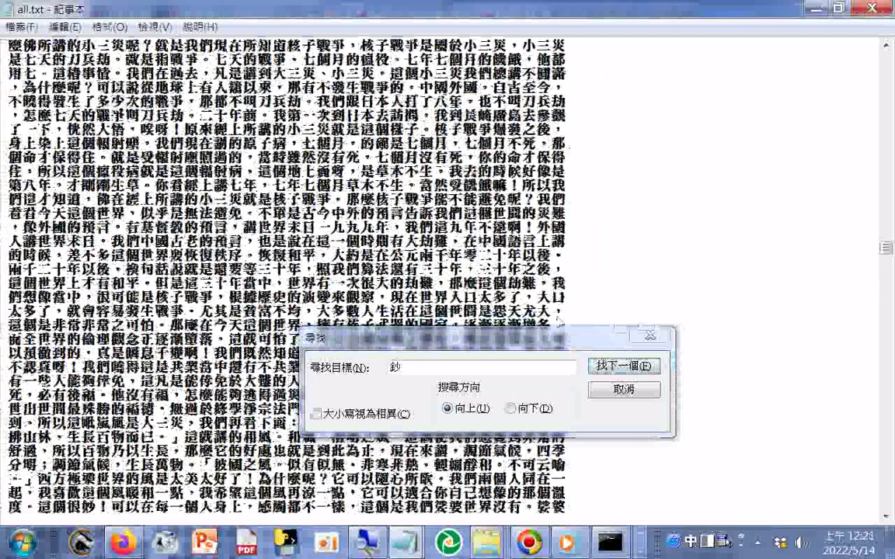
{"action": "scroll", "coordinate": [284, 272], "scroll_direction": "down", "scroll_amount": 10}
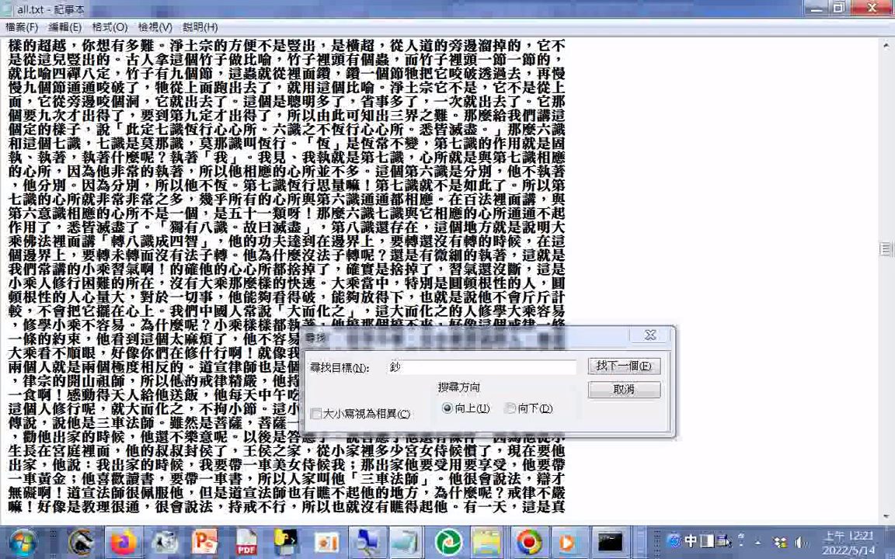
{"action": "scroll", "coordinate": [181, 380], "scroll_direction": "down", "scroll_amount": 10}
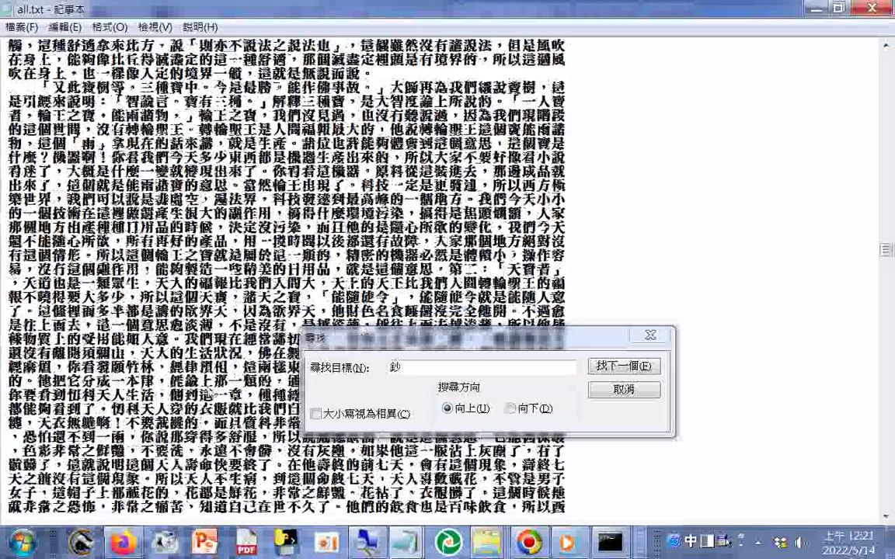
{"action": "scroll", "coordinate": [434, 342], "scroll_direction": "down", "scroll_amount": 10}
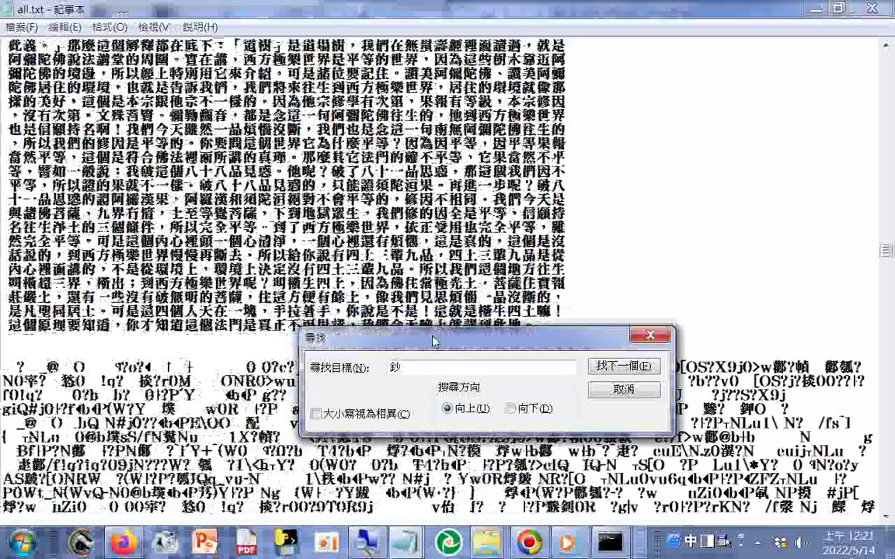
{"action": "left_click_drag", "start_coordinate": [434, 342], "coordinate": [401, 92]}
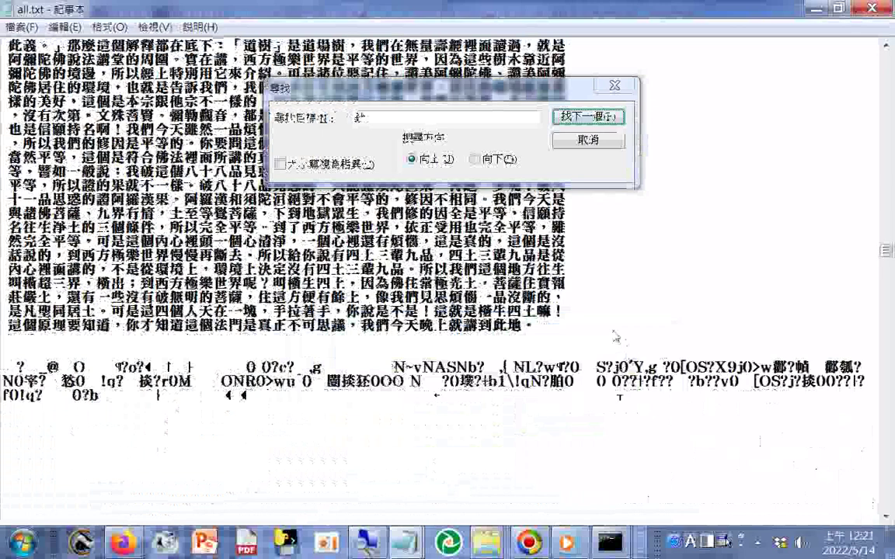
{"action": "scroll", "coordinate": [613, 333], "scroll_direction": "down", "scroll_amount": 10}
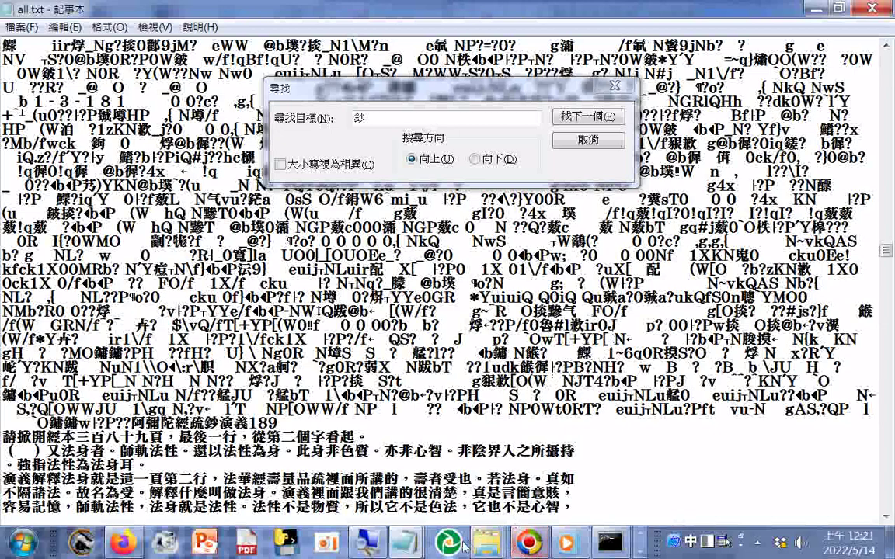
Open B1-3-179.WRI.TXT in WordPad to check its ending against the end of volume 179 in all.txt.
{"action": "left_click", "coordinate": [487, 542]}
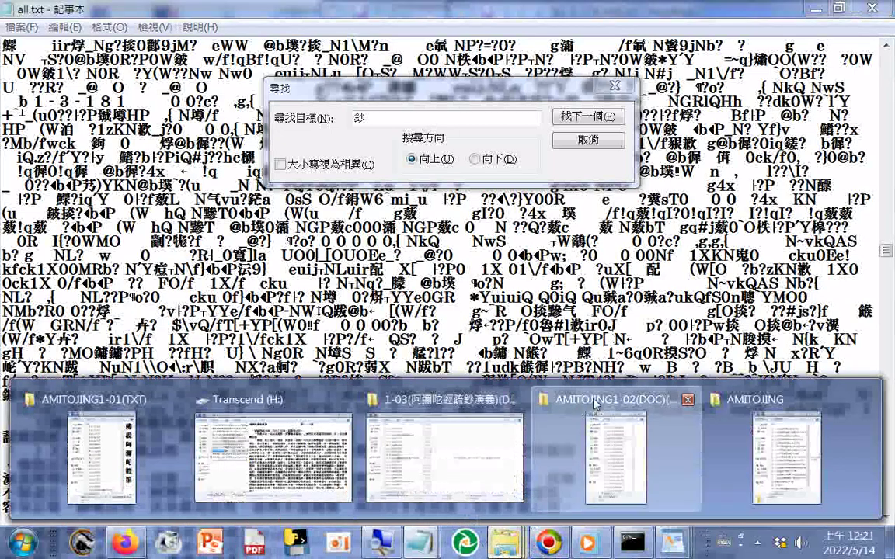
{"action": "left_click", "coordinate": [593, 403]}
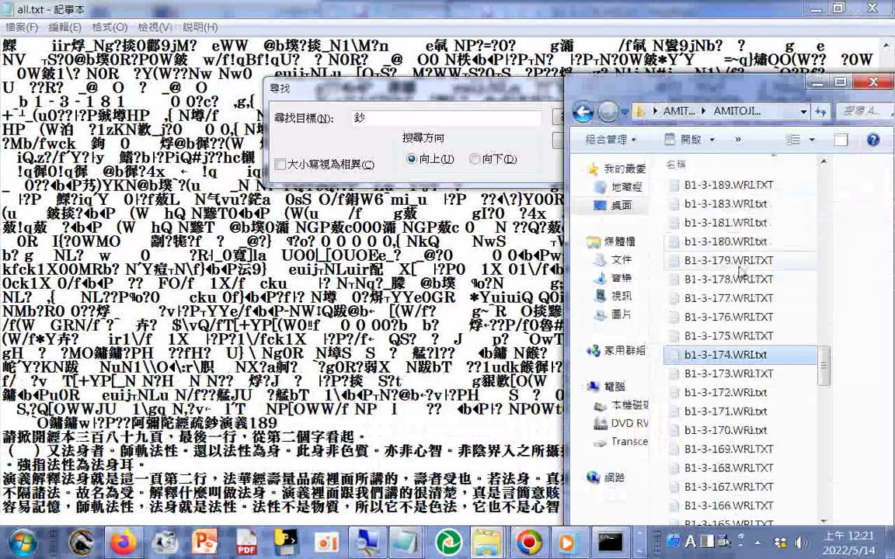
{"action": "double_click", "coordinate": [741, 274]}
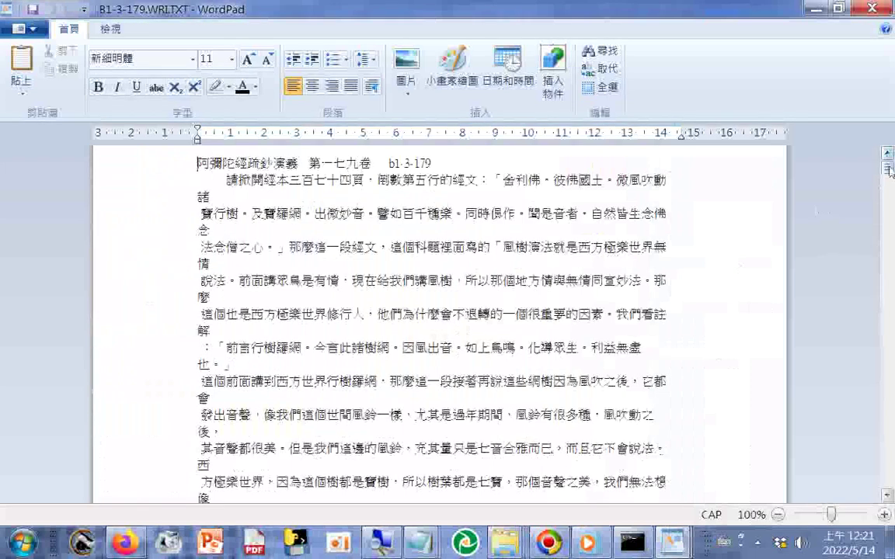
{"action": "left_click_drag", "start_coordinate": [888, 158], "coordinate": [887, 489]}
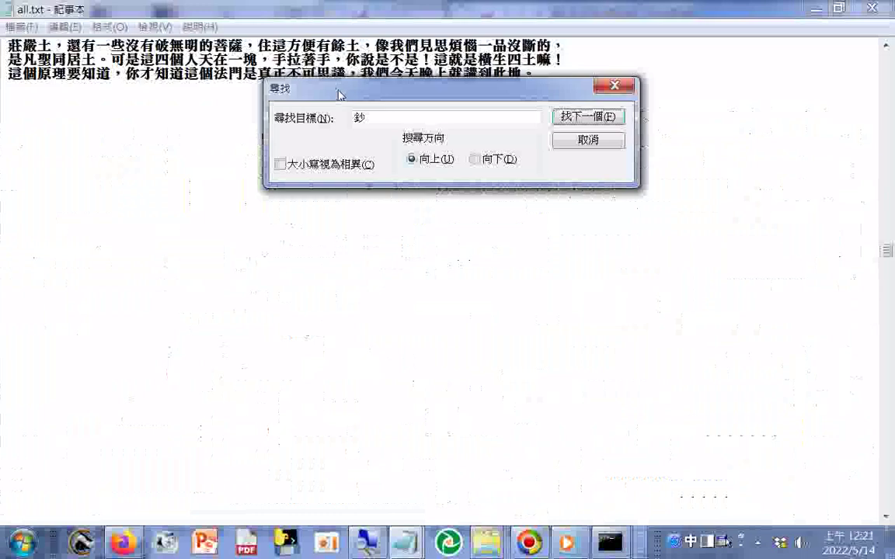
{"action": "left_click_drag", "start_coordinate": [339, 95], "coordinate": [281, 144]}
Open b1-3-180.WRI.txt in WordPad from the AMITOJING1-02(DOC) folder and copy its entire text.
{"action": "mouse_move", "coordinate": [486, 541]}
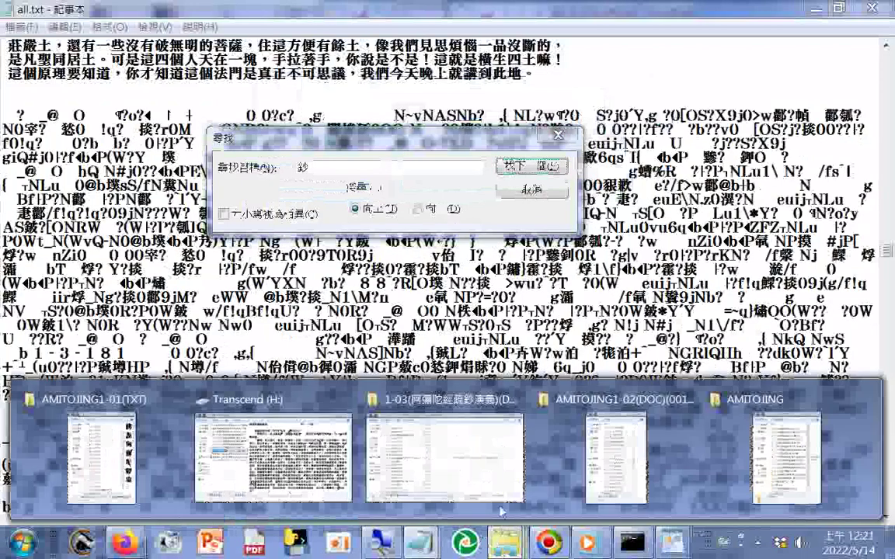
{"action": "left_click", "coordinate": [618, 412]}
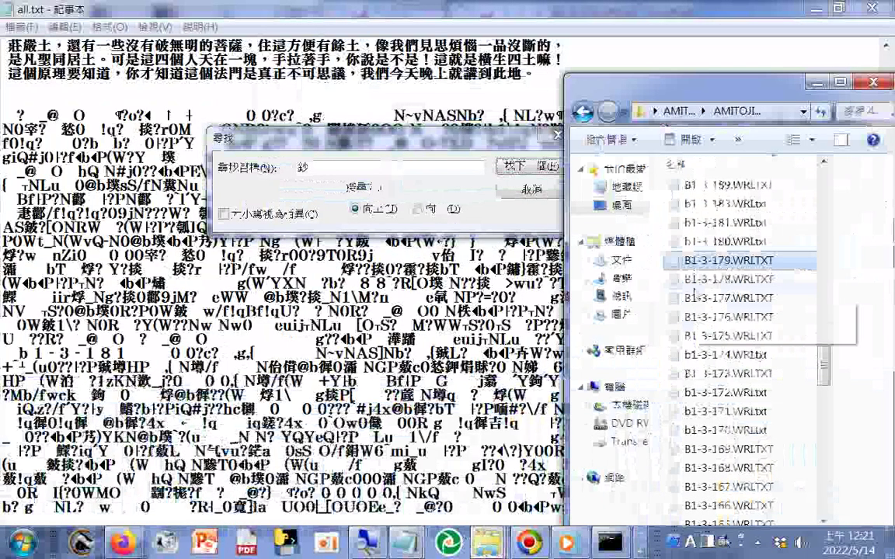
{"action": "double_click", "coordinate": [707, 243]}
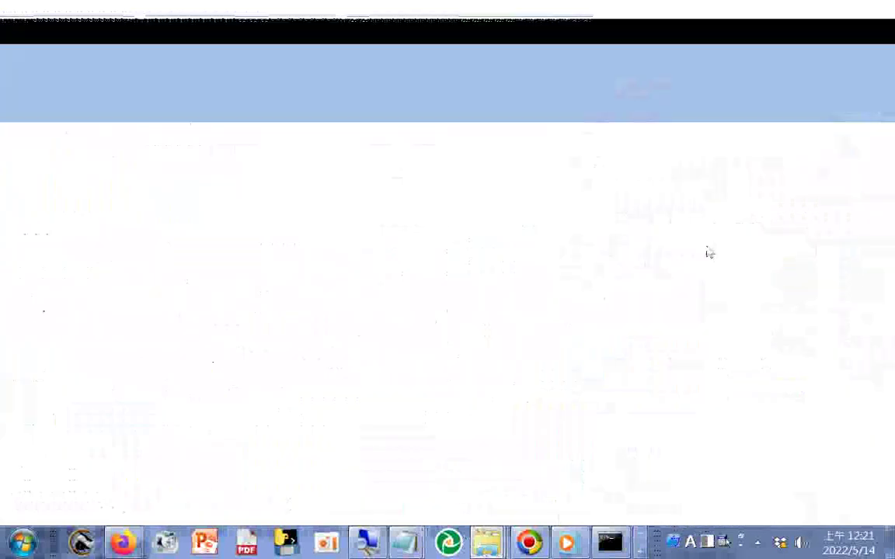
{"action": "key", "text": "ctrl+a"}
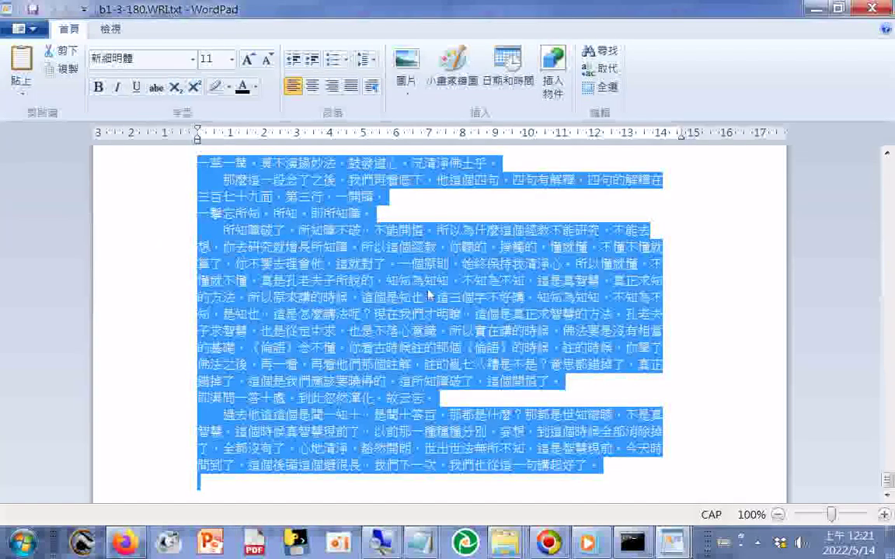
{"action": "right_click", "coordinate": [384, 257]}
{"action": "left_click", "coordinate": [429, 286]}
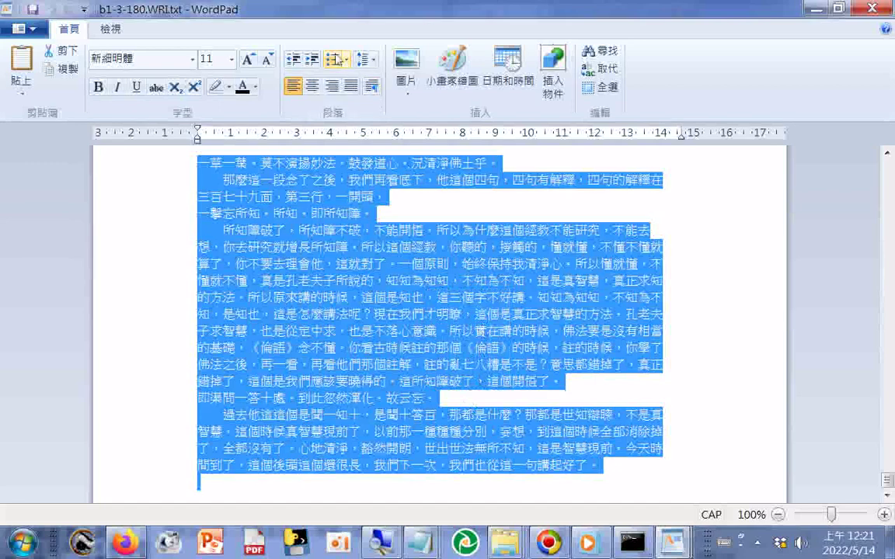
{"action": "double_click", "coordinate": [283, 15]}
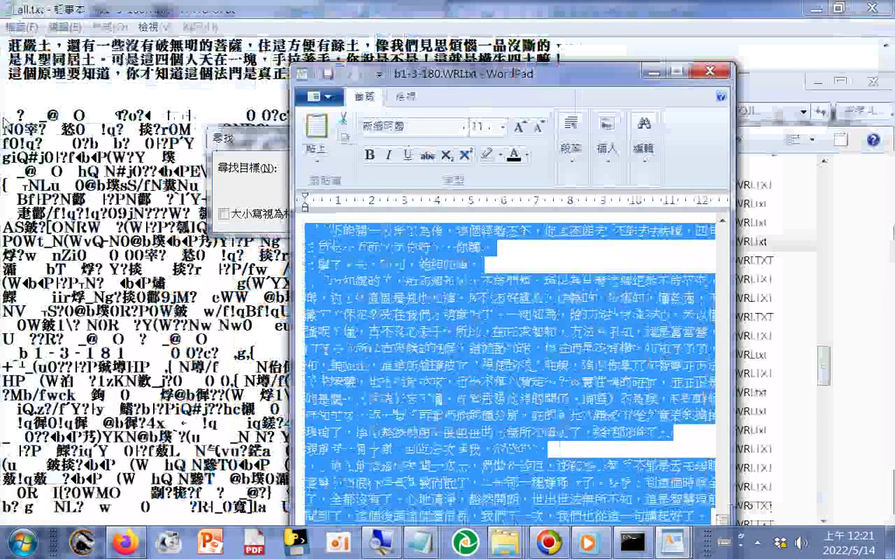
Replace the first garbled lines after the end of volume 179 in all.txt with the copied b1-3-180 text.
{"action": "left_click_drag", "start_coordinate": [4, 117], "coordinate": [23, 185]}
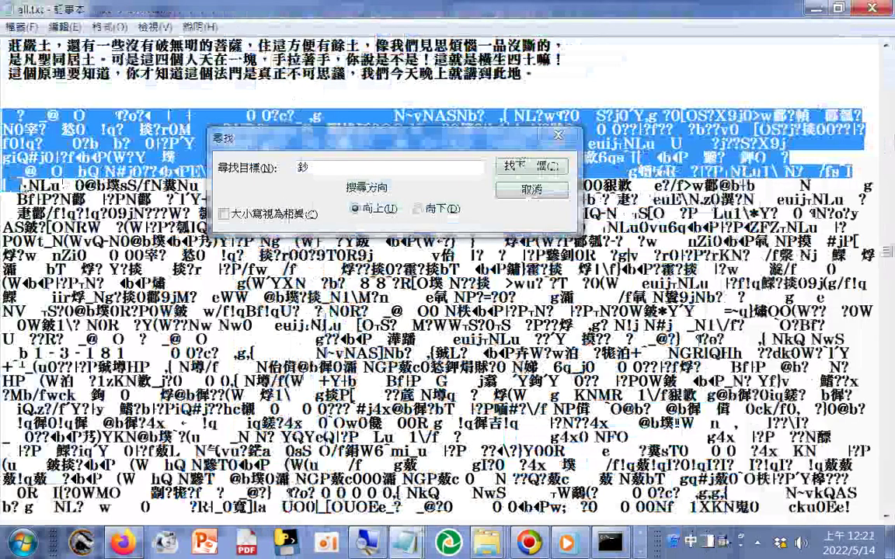
{"action": "right_click", "coordinate": [98, 129]}
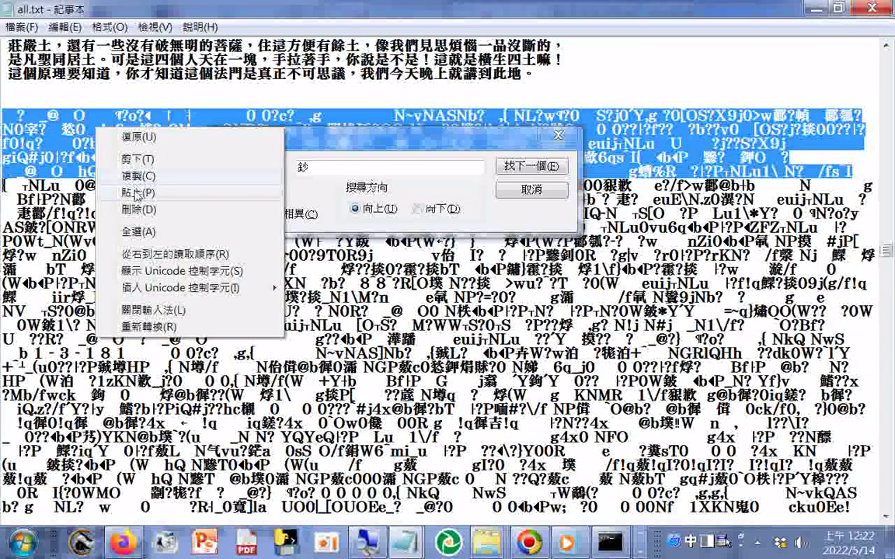
{"action": "left_click", "coordinate": [133, 175]}
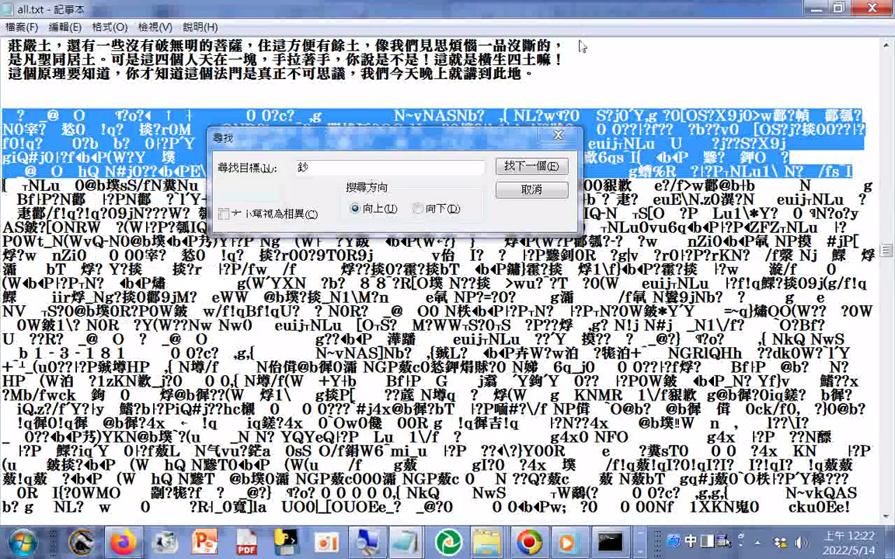
{"action": "key", "text": "ctrl+v"}
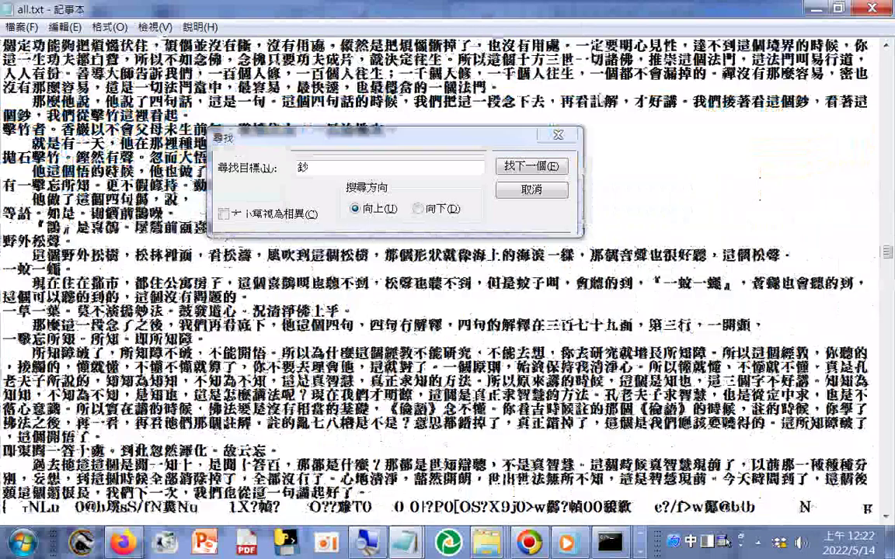
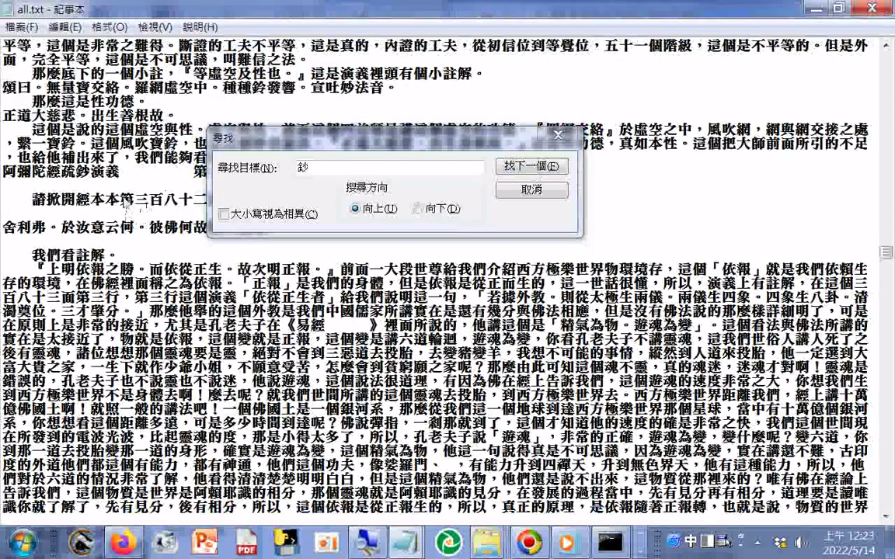
Insert blank lines between the closing sentence 今天我們就講到此地 and the 第一八三卷 heading in all.txt.
{"action": "left_click", "coordinate": [518, 168]}
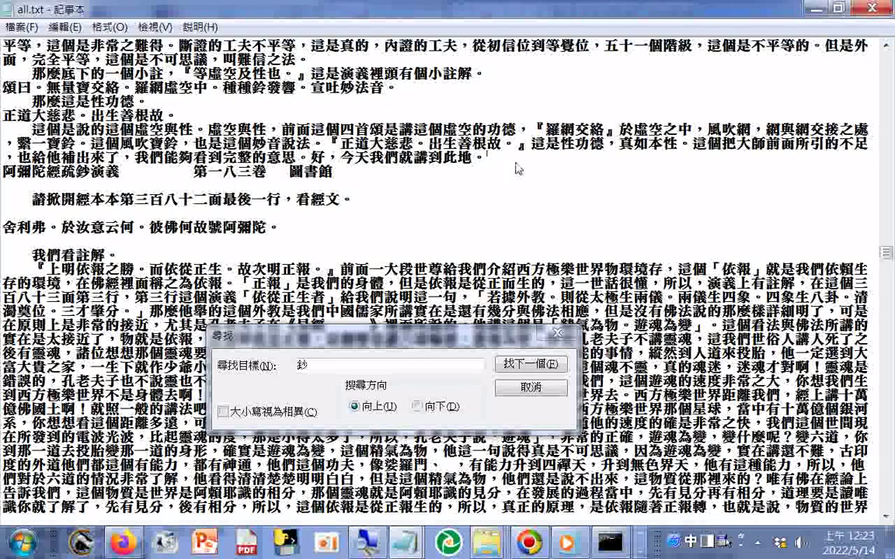
{"action": "key", "text": "Return"}
{"action": "key", "text": "Return"}
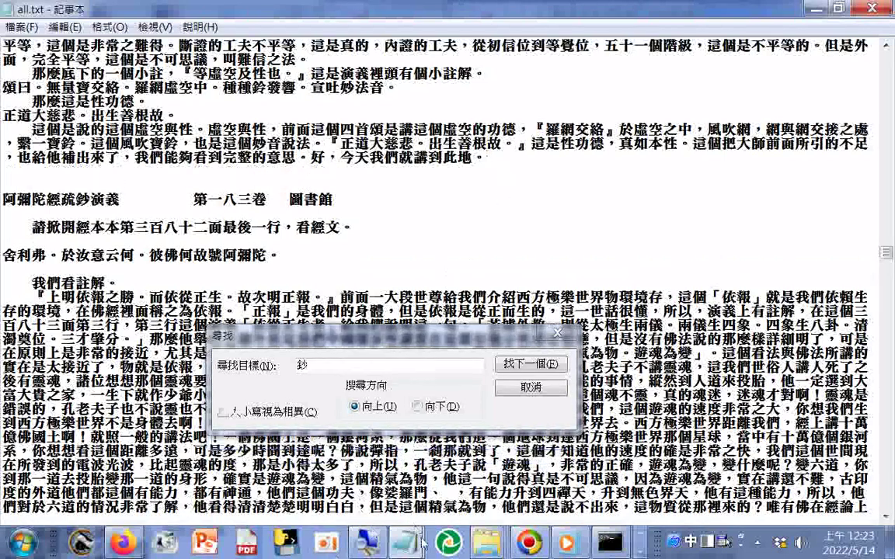
Bring up the 1-03(阿彌陀經疏鈔演義) missing-files note beside all.txt and copy its lines B1-3-184.WRI to B1-3-188.WRI.
{"action": "mouse_move", "coordinate": [414, 552]}
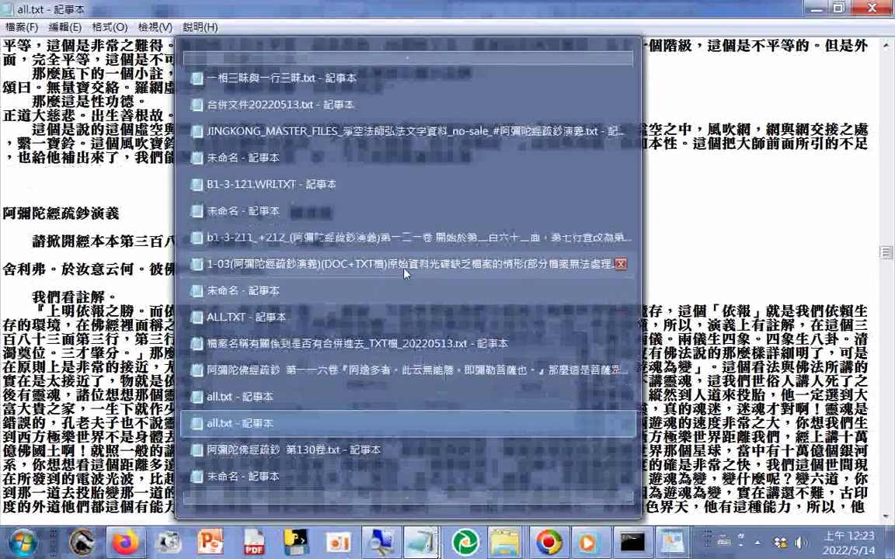
{"action": "left_click", "coordinate": [408, 266]}
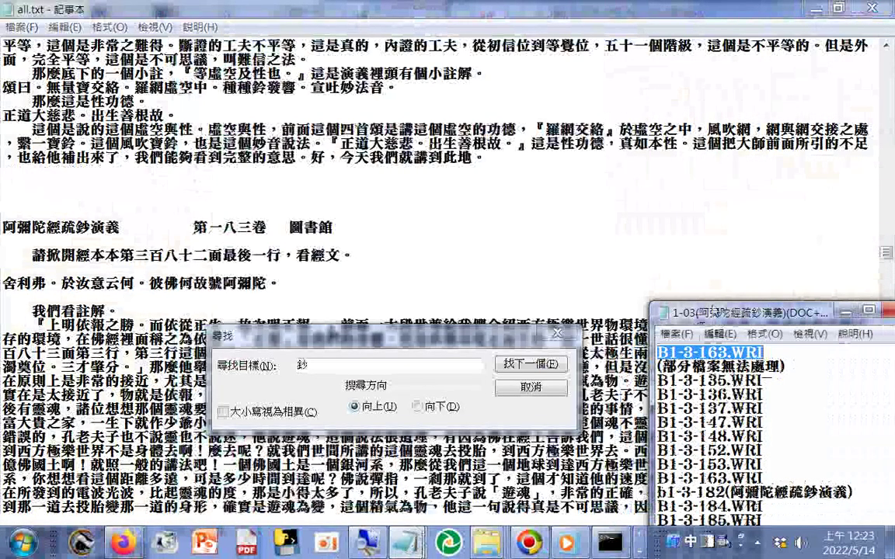
{"action": "left_click_drag", "start_coordinate": [712, 310], "coordinate": [582, 122]}
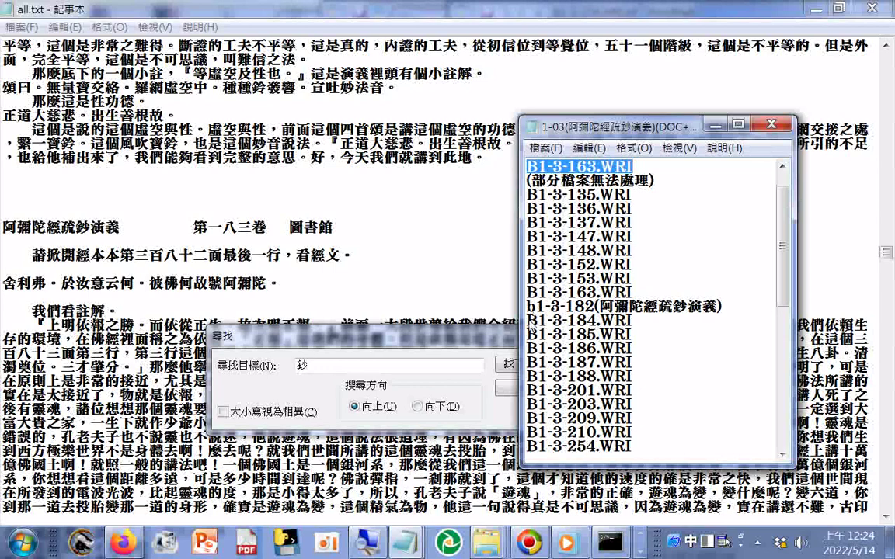
{"action": "left_click", "coordinate": [532, 325]}
{"action": "left_click_drag", "start_coordinate": [528, 322], "coordinate": [585, 349]}
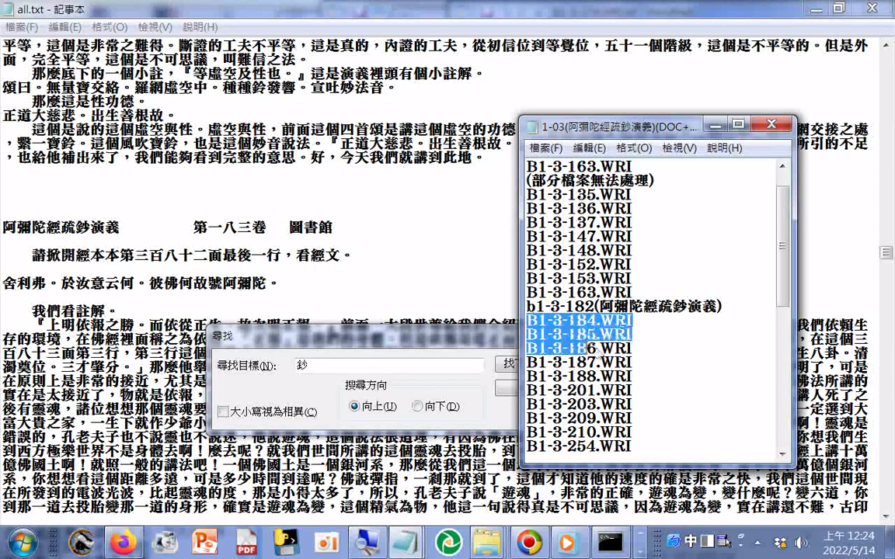
{"action": "left_click_drag", "start_coordinate": [585, 349], "coordinate": [632, 376]}
{"action": "right_click", "coordinate": [591, 376]}
{"action": "left_click", "coordinate": [622, 202]}
Replace the B1-3-163.WRI entry under 原始資料光碟缺乏檔案的情形 with the copied B1-3-184.WRI to B1-3-188.WRI lines.
{"action": "left_click_drag", "start_coordinate": [666, 183], "coordinate": [536, 161]}
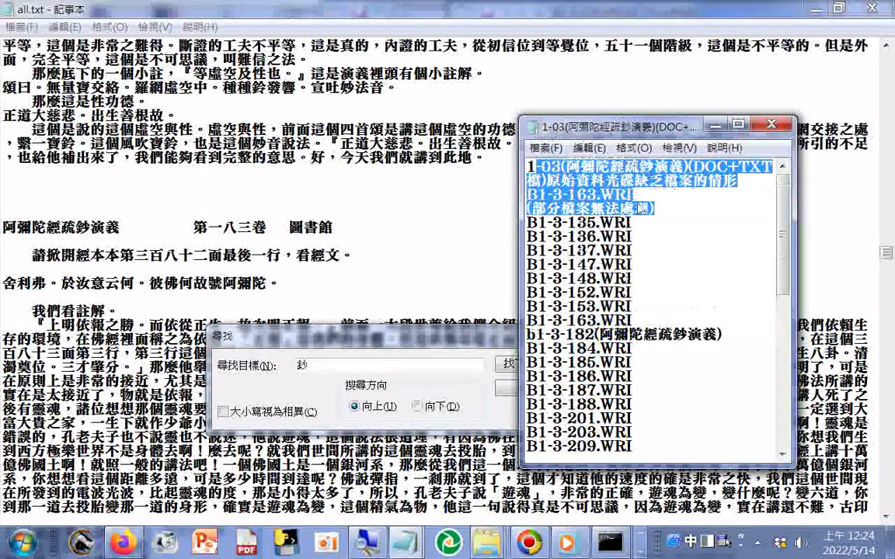
{"action": "left_click_drag", "start_coordinate": [637, 198], "coordinate": [628, 247]}
{"action": "right_click", "coordinate": [558, 188]}
{"action": "left_click", "coordinate": [598, 254]}
Copy the heading 原始資料光碟缺乏檔案的情形 with the lines B1-3-184.WRI to B1-3-188.WRI and return to all.txt.
{"action": "right_click", "coordinate": [609, 230]}
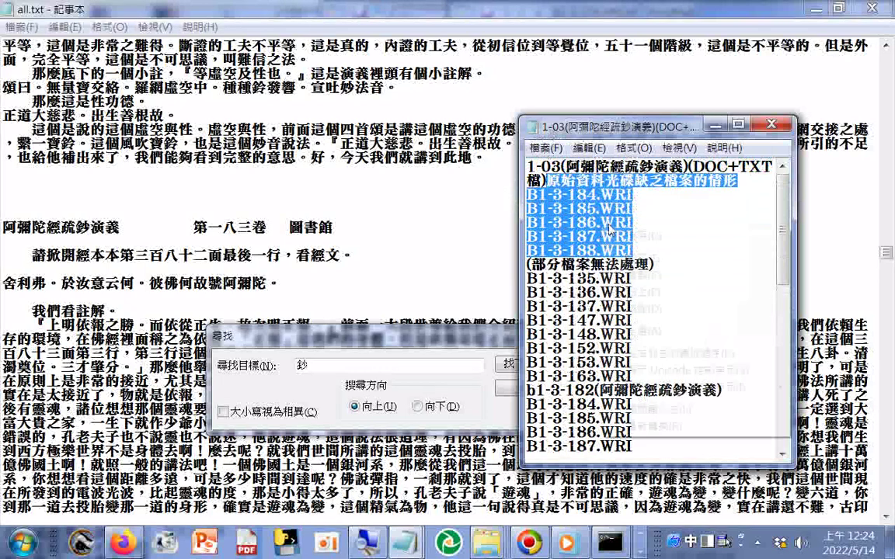
{"action": "left_click", "coordinate": [641, 275]}
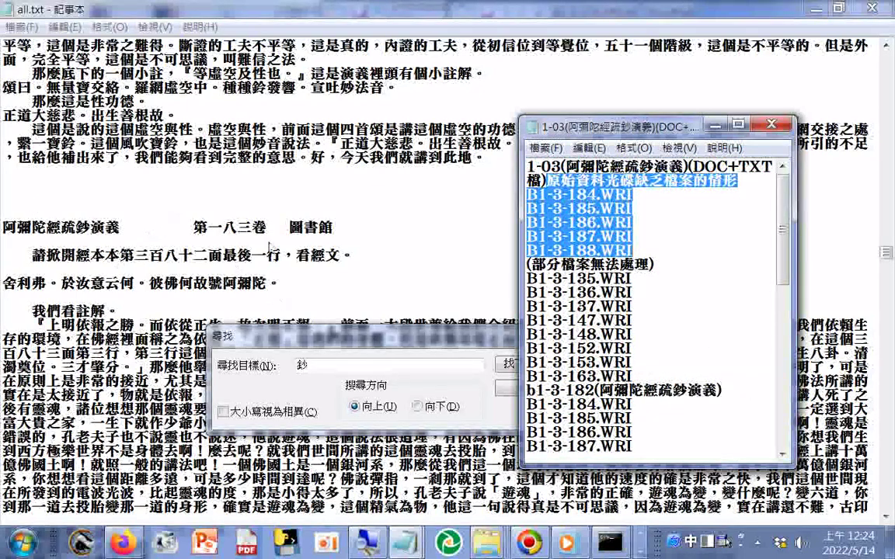
{"action": "left_click", "coordinate": [383, 389]}
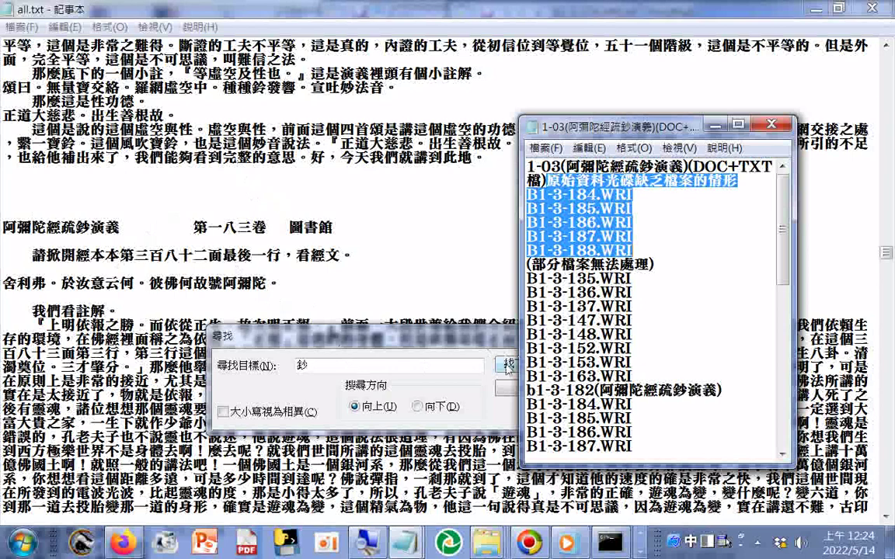
Find 鈔 upward in all.txt to reach the 第一八一卷 b1-3-181 heading and insert blank lines before it.
{"action": "left_click", "coordinate": [506, 364]}
{"action": "left_click", "coordinate": [506, 365]}
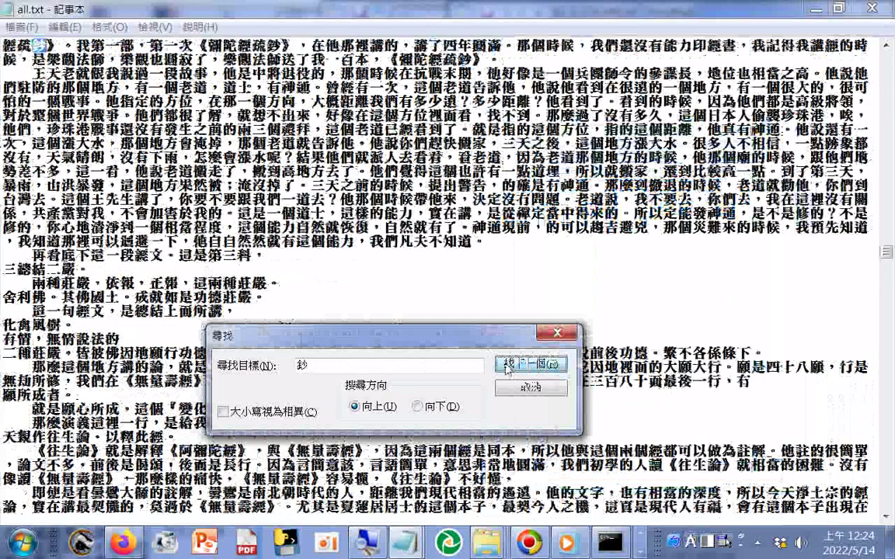
{"action": "left_click", "coordinate": [505, 364]}
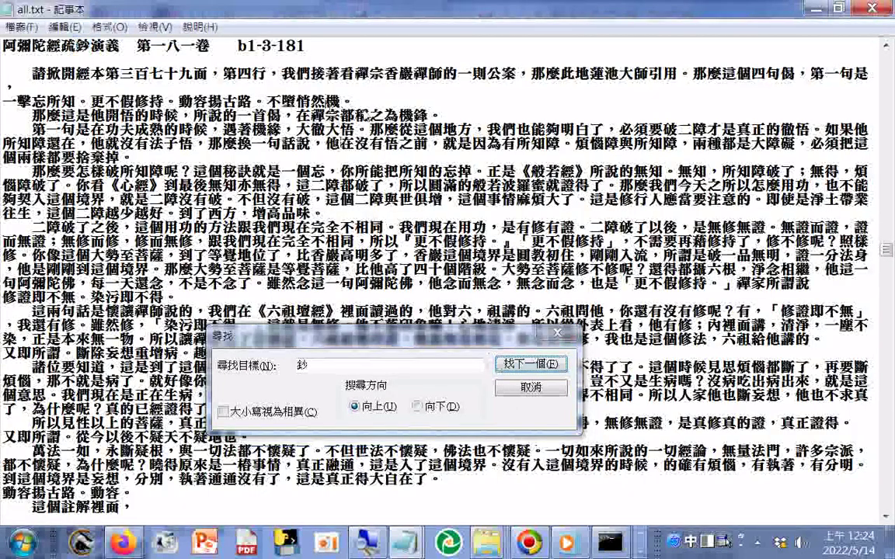
{"action": "key", "text": "Return"}
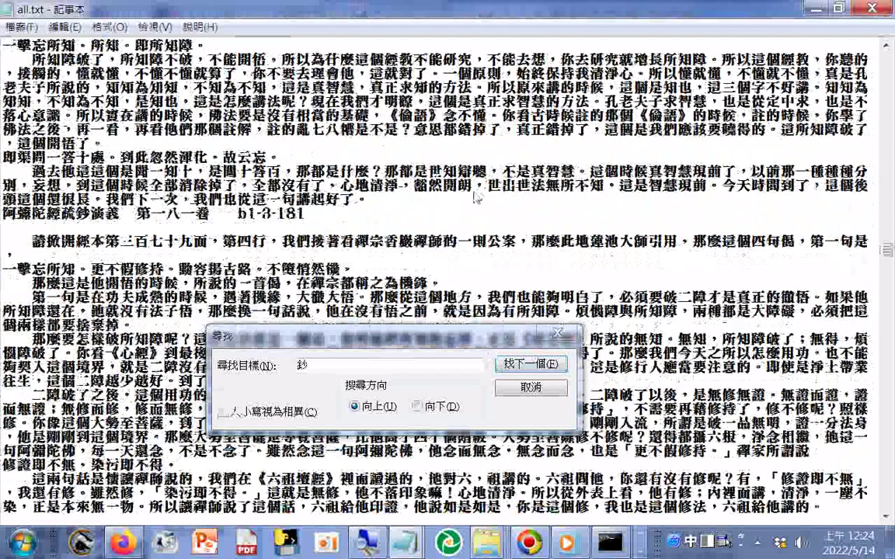
{"action": "key", "text": "Return"}
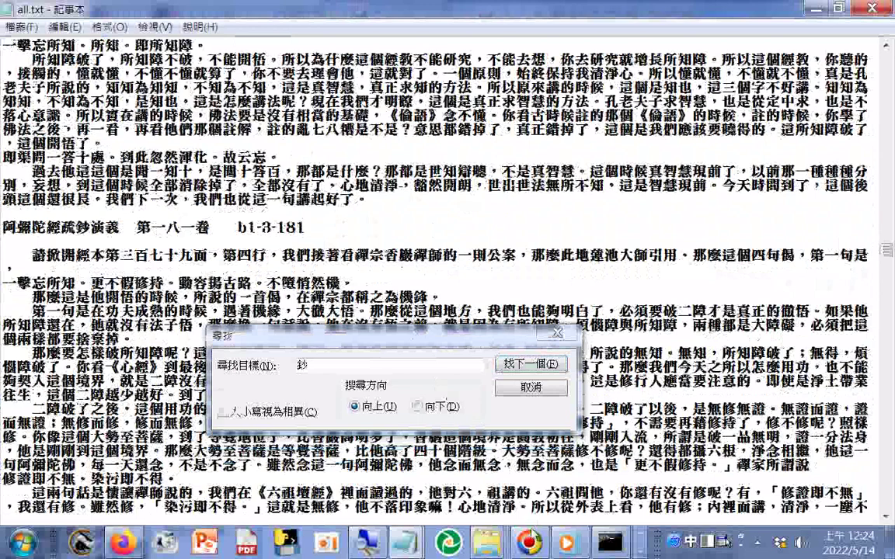
Check the source folder's file list around b1-3-181.WRI.txt and b1-3-183.WRI.txt for missing volumes.
{"action": "key", "text": "alt+Tab"}
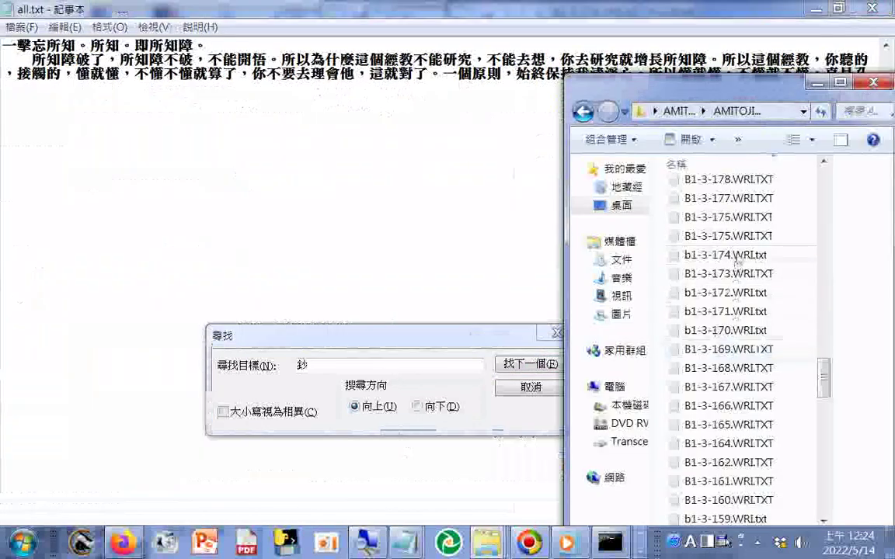
{"action": "scroll", "coordinate": [737, 260], "scroll_direction": "up", "scroll_amount": 4}
{"action": "left_click", "coordinate": [727, 317]}
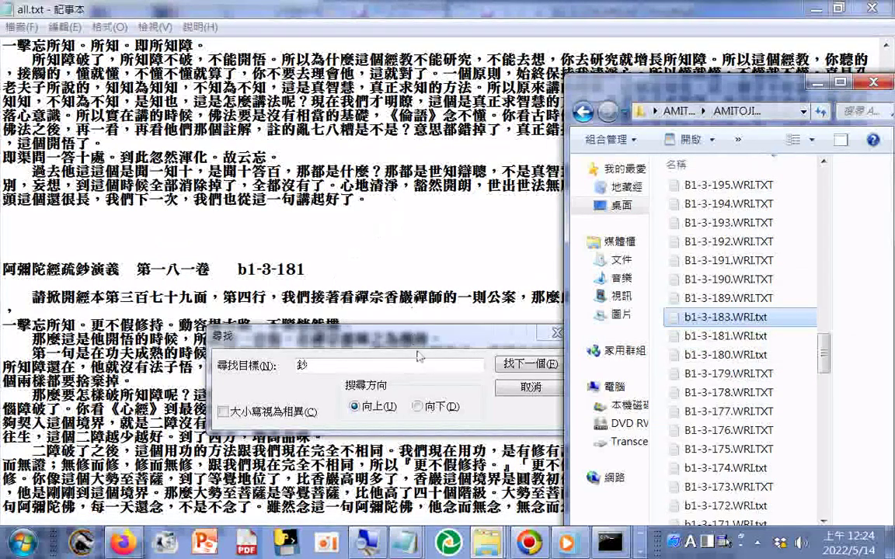
Find 鈔 downward through volume 181, checking the text on the way to the 第一八三卷 heading.
{"action": "left_click", "coordinate": [420, 407]}
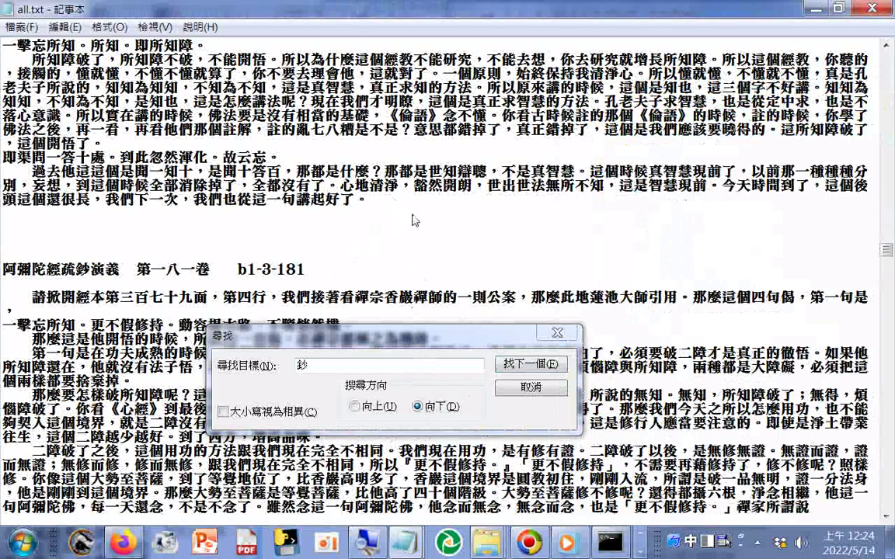
{"action": "left_click", "coordinate": [533, 365]}
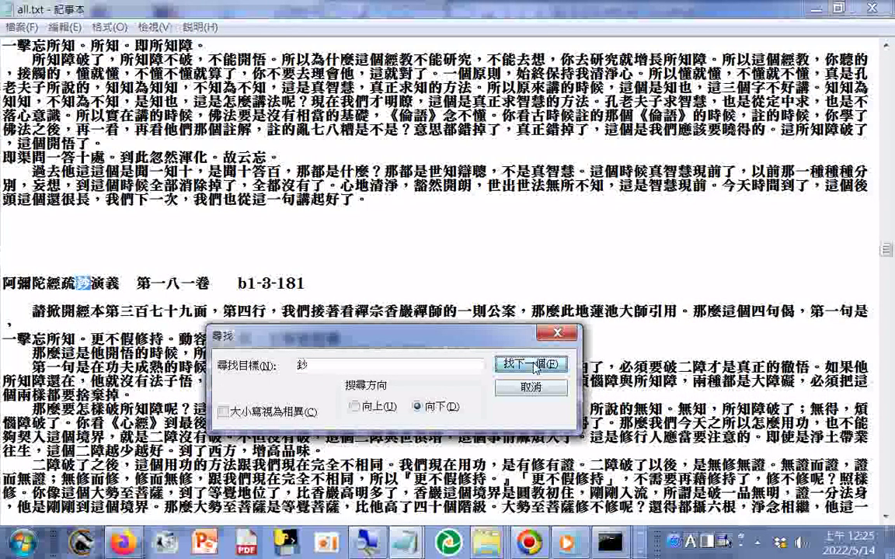
{"action": "left_click", "coordinate": [533, 365]}
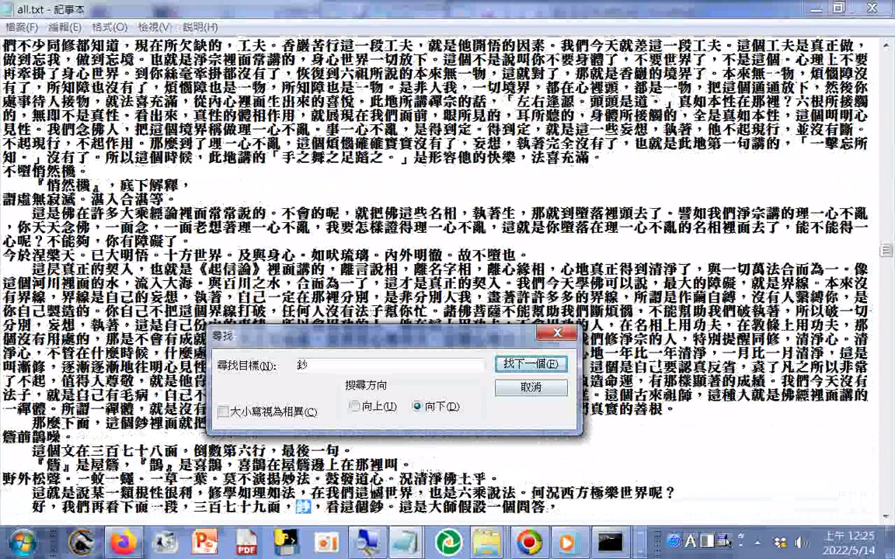
{"action": "left_click_drag", "start_coordinate": [350, 336], "coordinate": [378, 186]}
{"action": "left_click", "coordinate": [413, 458]}
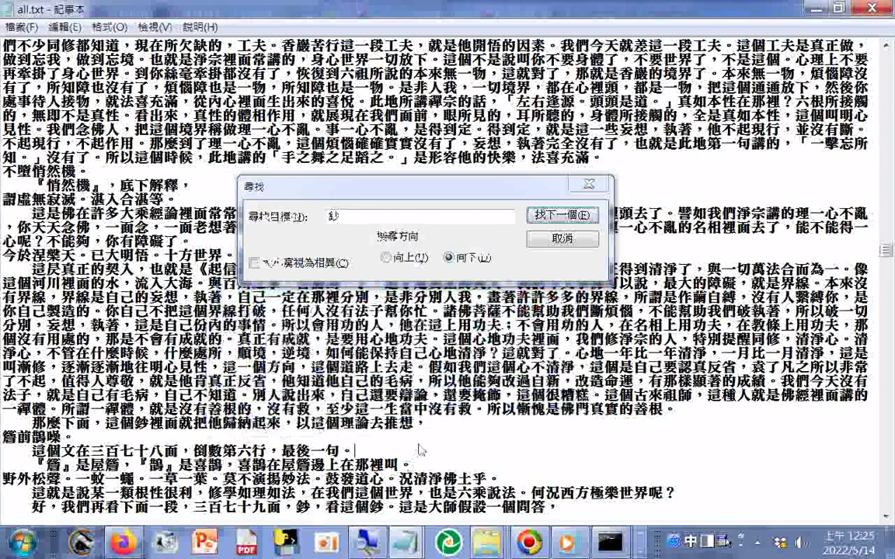
{"action": "scroll", "coordinate": [420, 449], "scroll_direction": "down", "scroll_amount": 5}
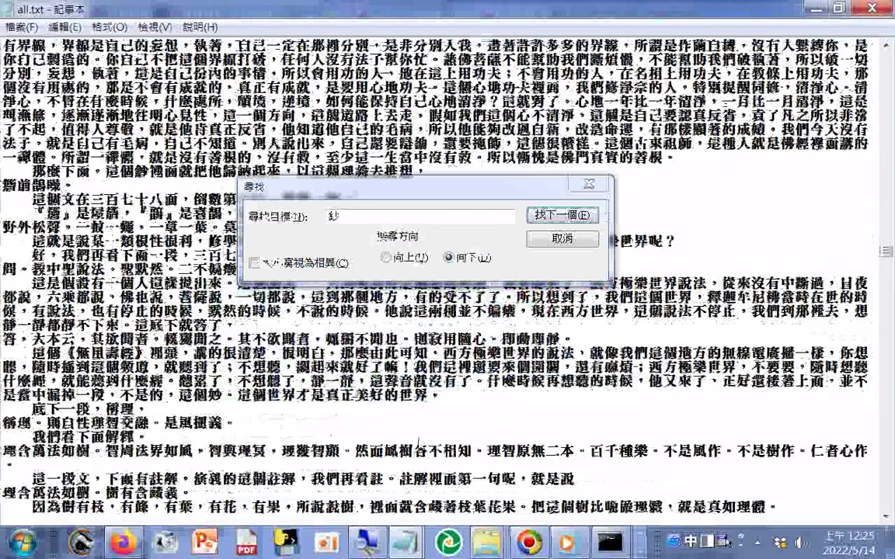
{"action": "scroll", "coordinate": [420, 445], "scroll_direction": "down", "scroll_amount": 1}
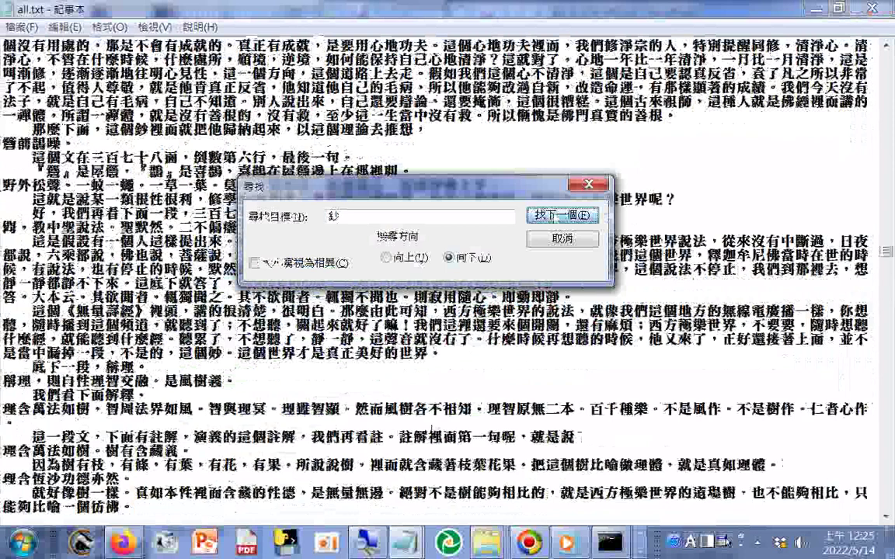
{"action": "left_click", "coordinate": [557, 216]}
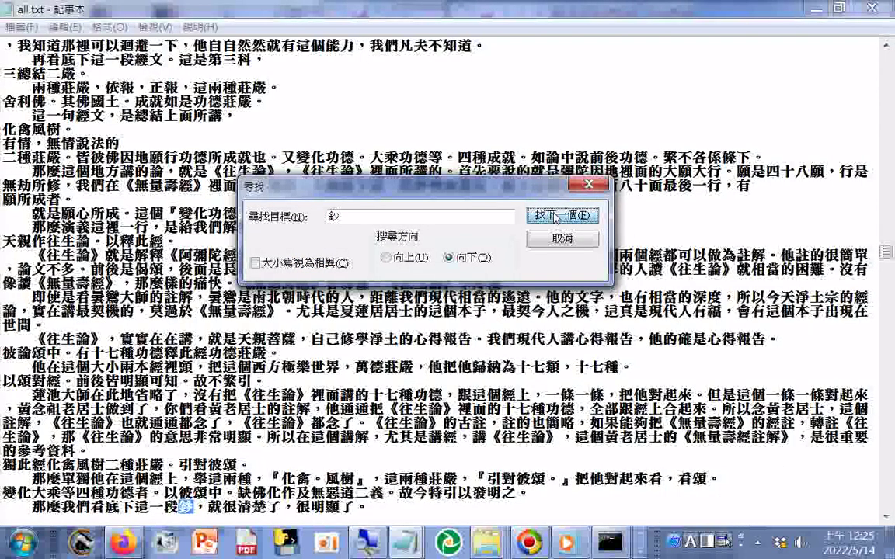
{"action": "left_click", "coordinate": [557, 216]}
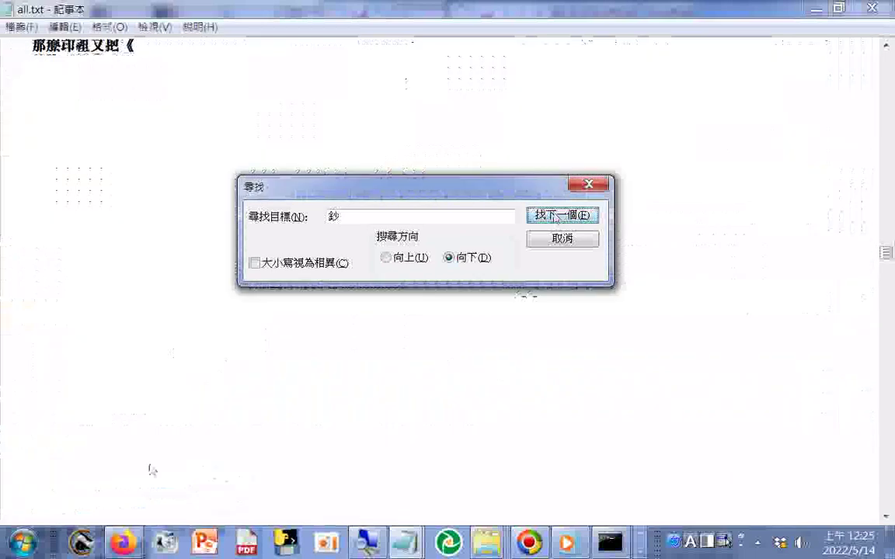
Paste the 原始資料光碟缺乏檔案的情形 note above the 第一八三卷 heading and reduce its file list to B1-3-182.WRI.
{"action": "right_click", "coordinate": [152, 470]}
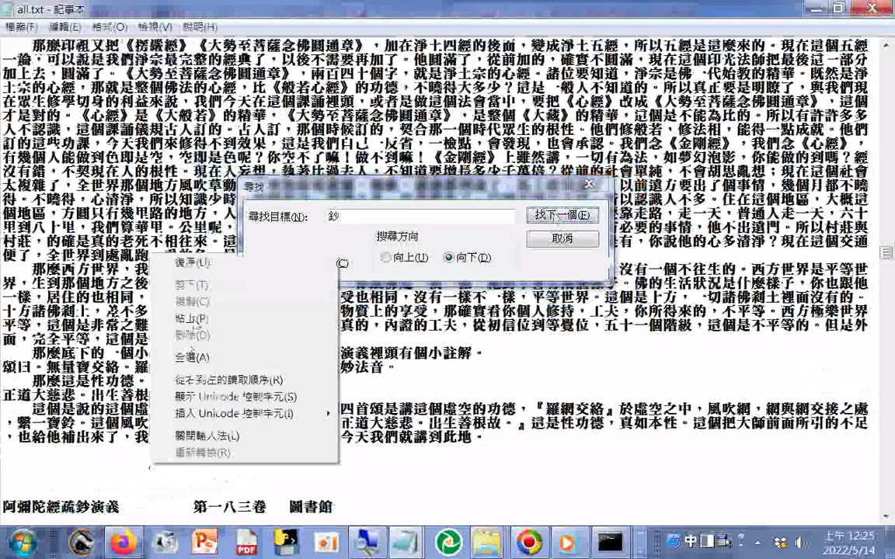
{"action": "left_click", "coordinate": [557, 216]}
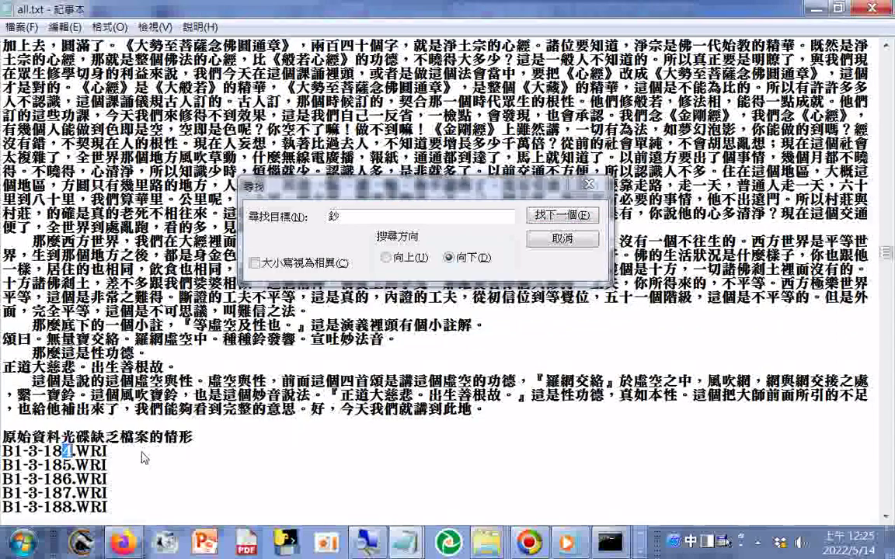
{"action": "type", "text": "2.WRI"}
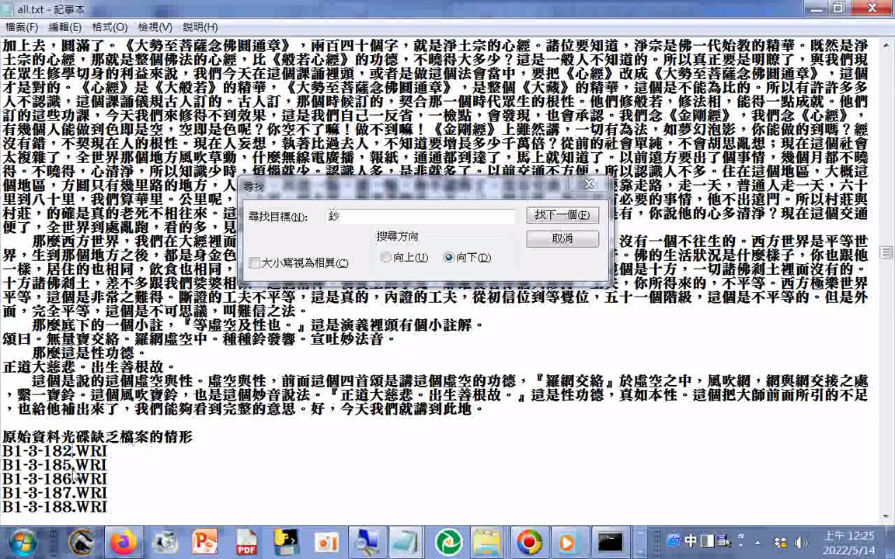
{"action": "left_click_drag", "start_coordinate": [2, 464], "coordinate": [82, 497]}
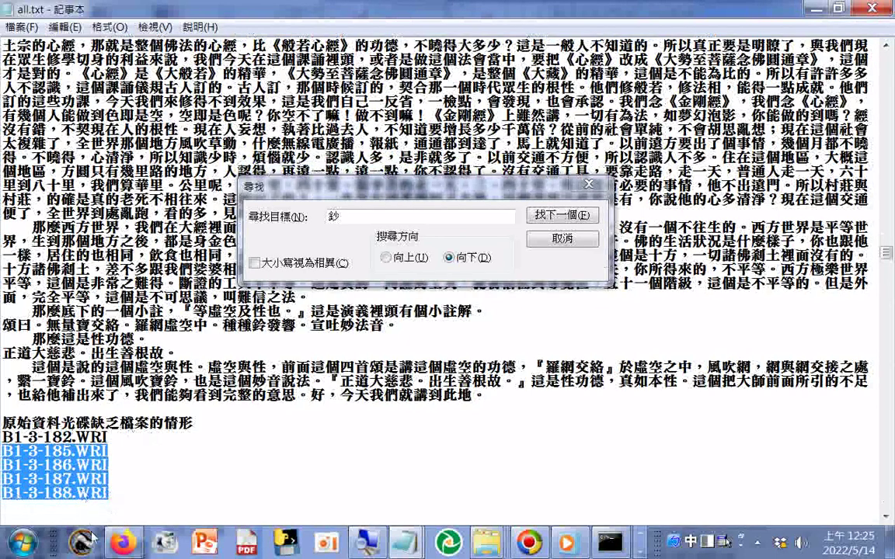
{"action": "key", "text": "Delete"}
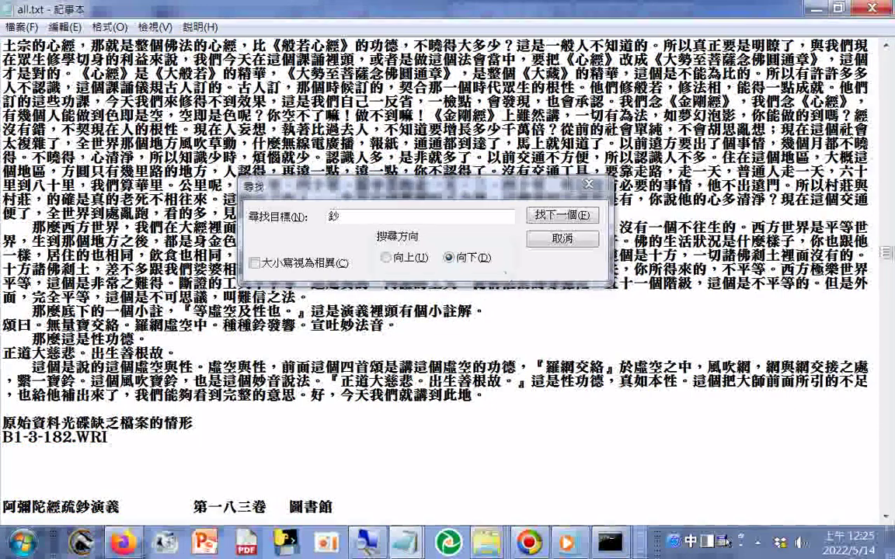
Find the 阿彌陀經疏鈔演義189 heading and paste the missing-files note listing B1-3-184.WRI to B1-3-188.WRI above it, with blank lines after.
{"action": "left_click", "coordinate": [547, 216]}
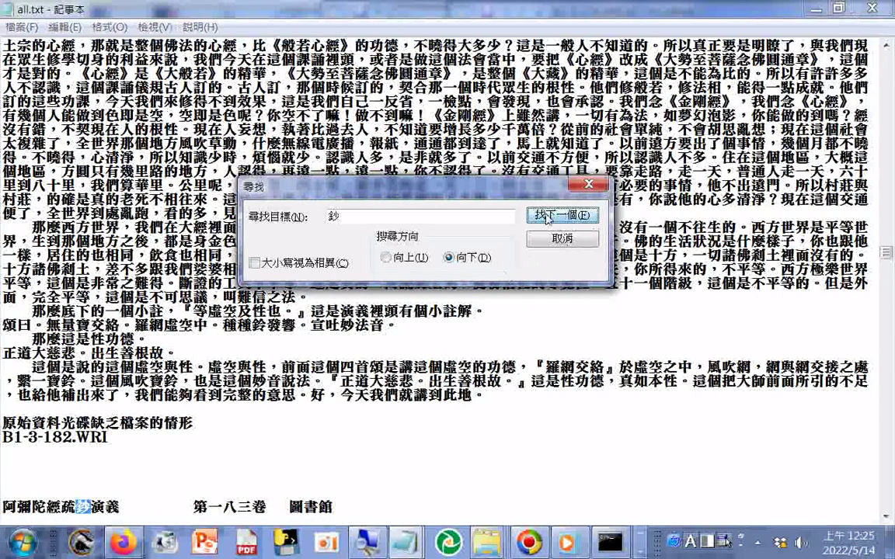
{"action": "left_click", "coordinate": [548, 215]}
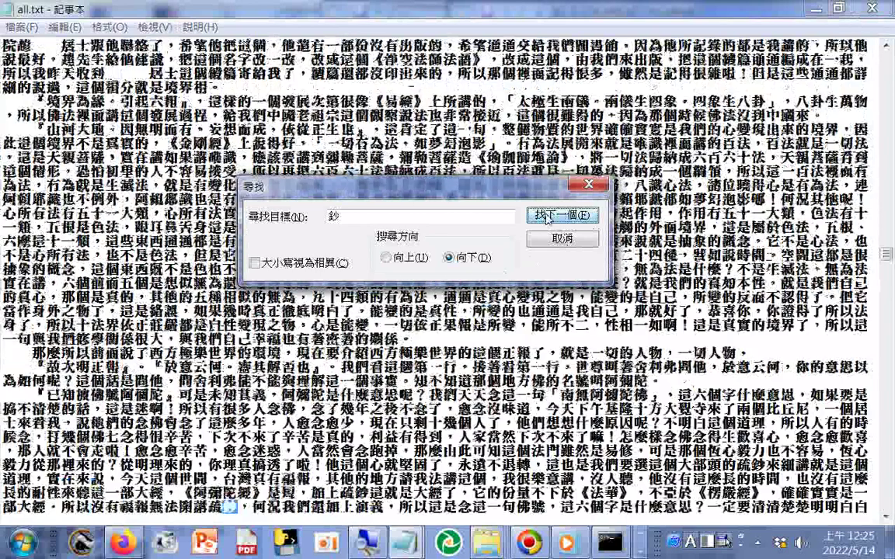
{"action": "left_click", "coordinate": [547, 215]}
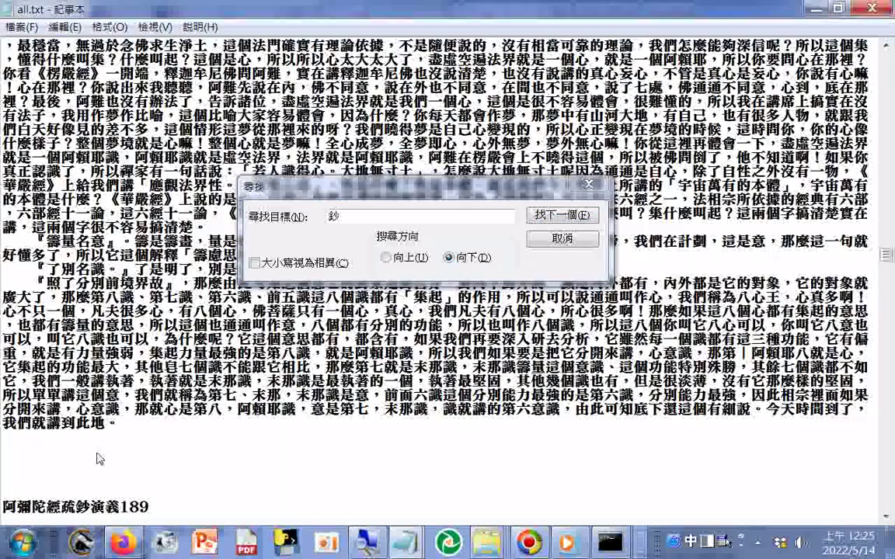
{"action": "right_click", "coordinate": [101, 244]}
{"action": "left_click", "coordinate": [142, 311]}
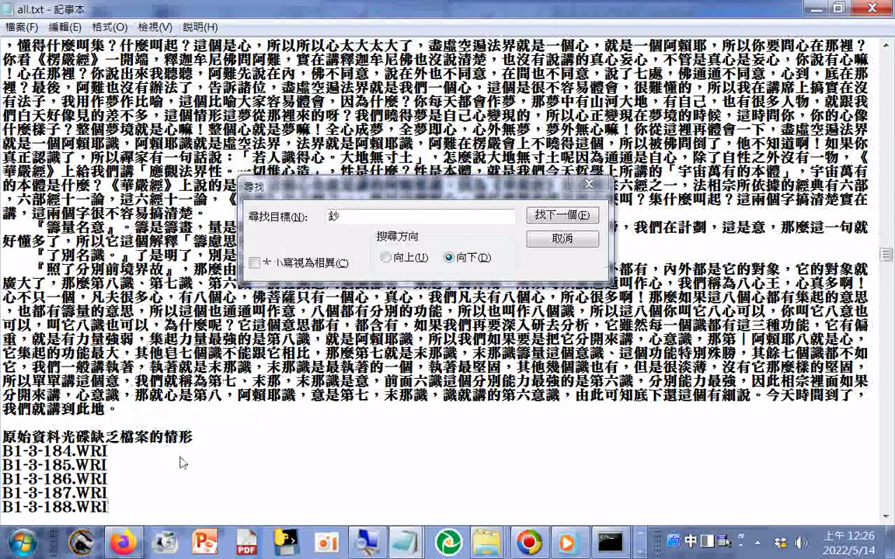
{"action": "scroll", "coordinate": [180, 463], "scroll_direction": "down", "scroll_amount": 2}
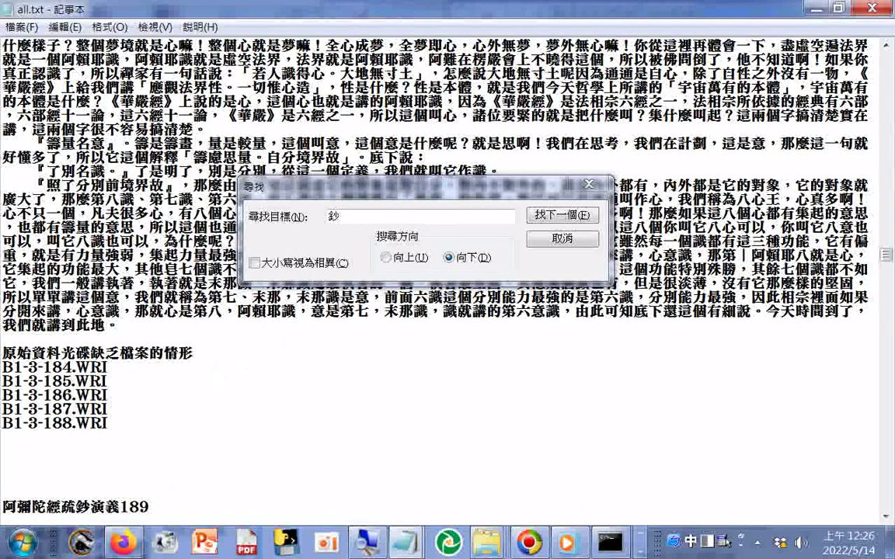
Find 鈔 downward from volume 189 and check the spacing before the 阿彌陀經疏鈔演義190 and 191 headings.
{"action": "left_click", "coordinate": [556, 217]}
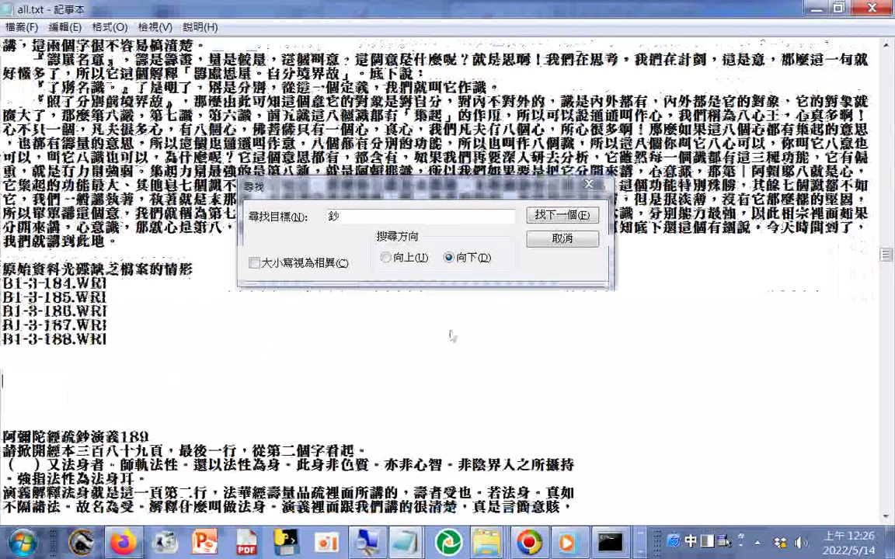
{"action": "left_click", "coordinate": [557, 219]}
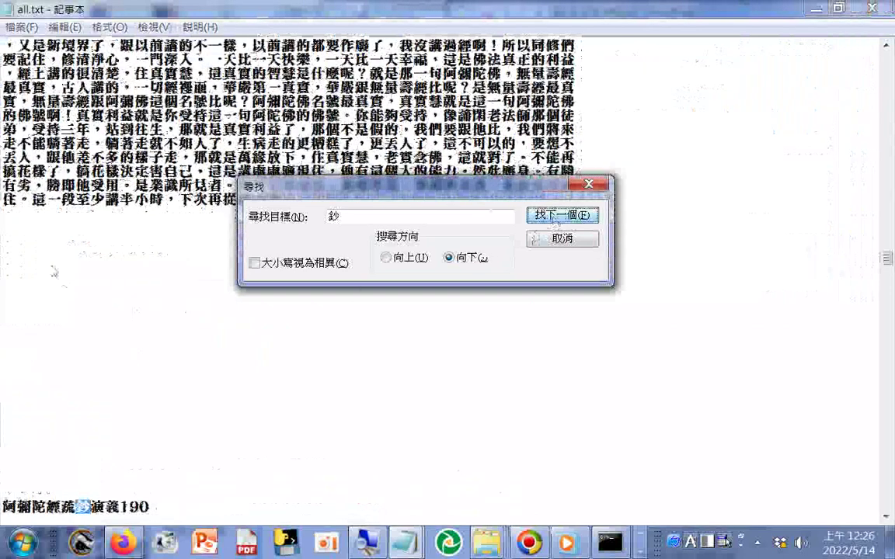
{"action": "left_click", "coordinate": [187, 358]}
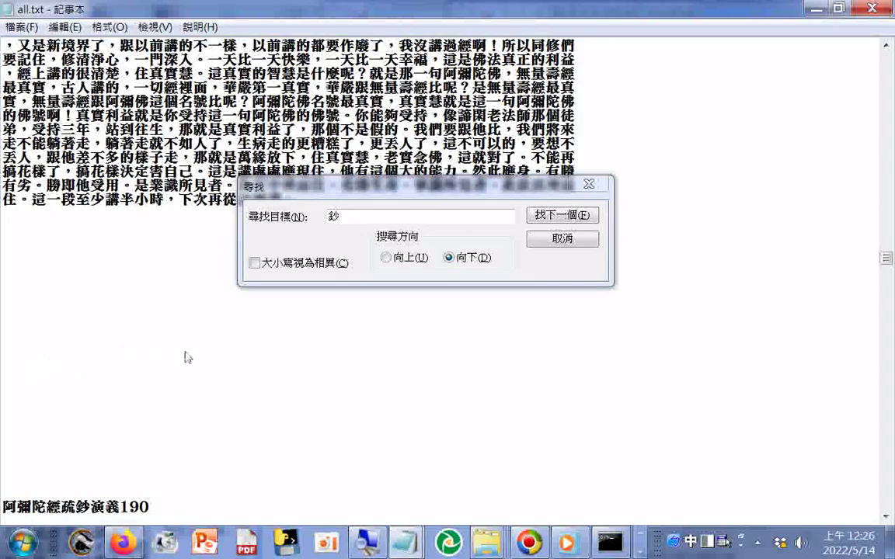
{"action": "scroll", "coordinate": [186, 358], "scroll_direction": "down", "scroll_amount": 3}
{"action": "left_click", "coordinate": [556, 219]}
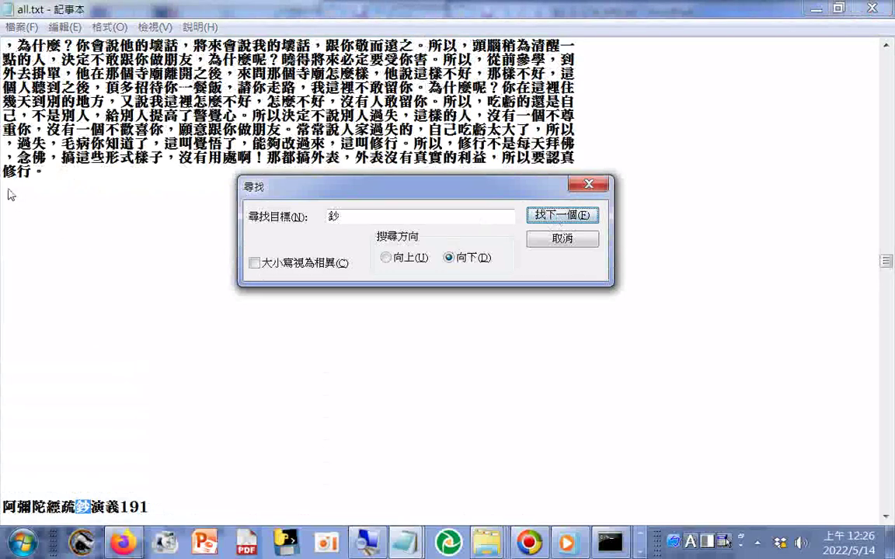
{"action": "left_click", "coordinate": [59, 281]}
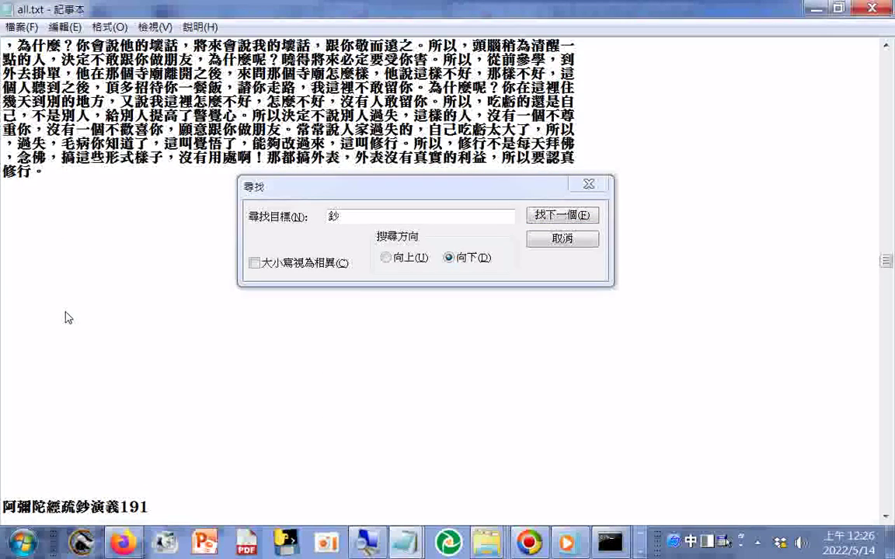
Find the 阿彌陀經疏鈔演義192 heading and insert blank lines between it and the end of volume 191.
{"action": "left_click", "coordinate": [564, 216]}
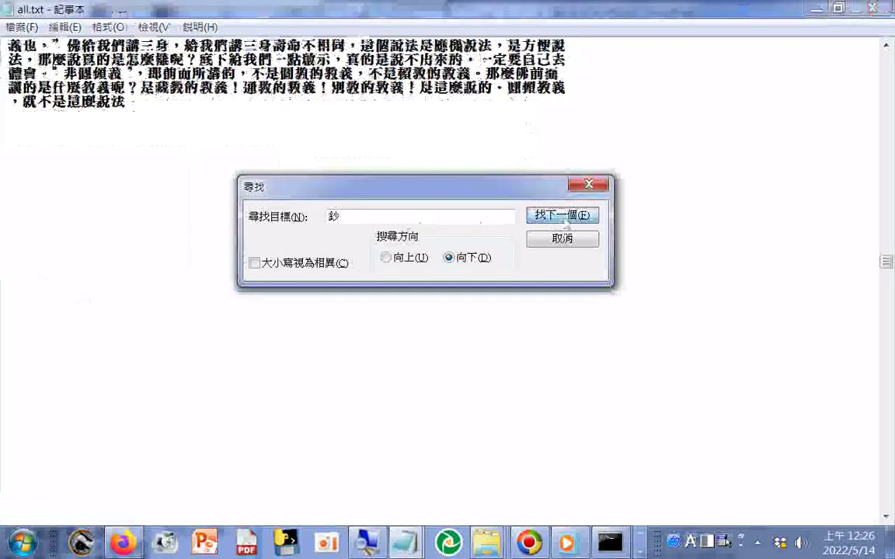
{"action": "left_click", "coordinate": [565, 222]}
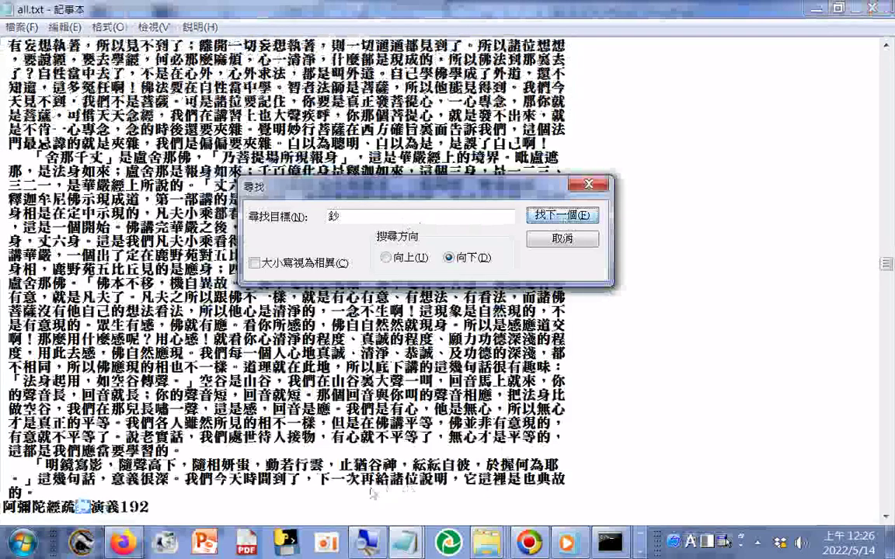
{"action": "left_click", "coordinate": [363, 496]}
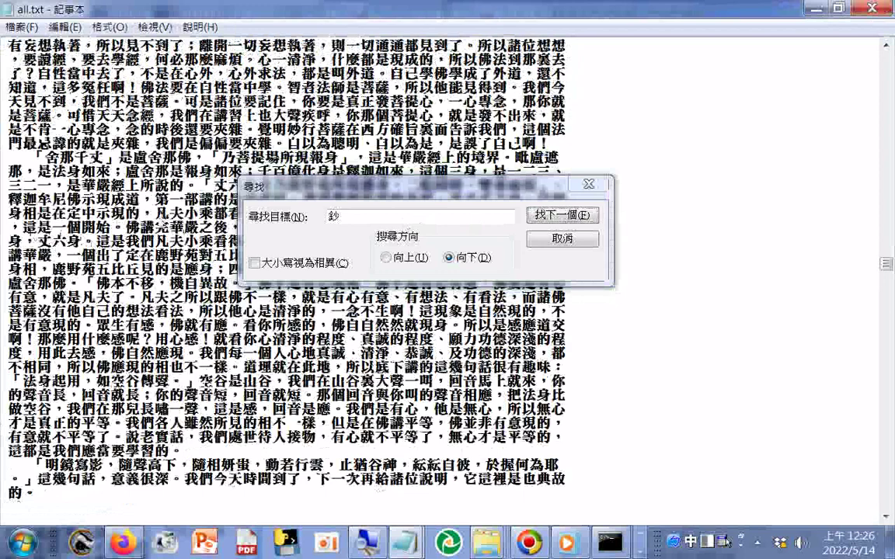
{"action": "scroll", "coordinate": [280, 272], "scroll_direction": "down", "scroll_amount": 7}
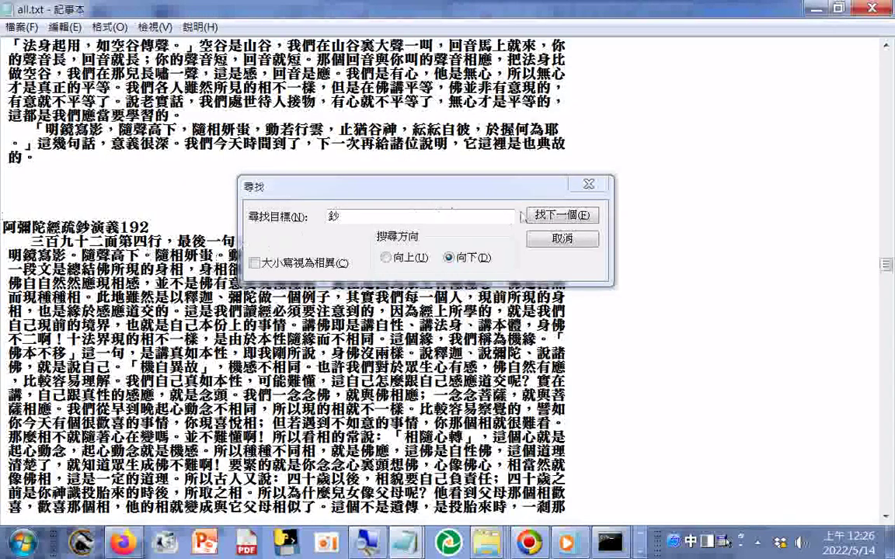
Find 鈔 downward to the 阿彌陀經疏鈔演義193 heading and insert blank lines between it and the end of volume 192.
{"action": "left_click", "coordinate": [554, 218]}
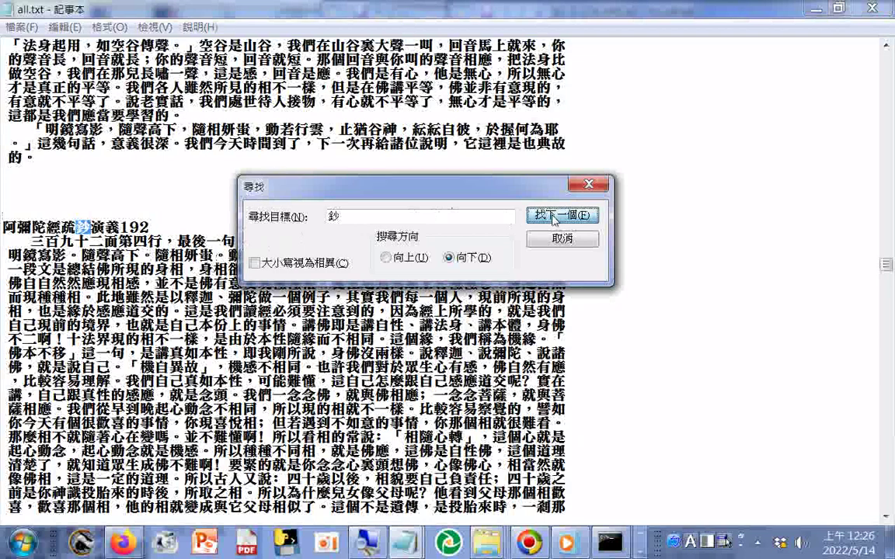
{"action": "left_click", "coordinate": [553, 218]}
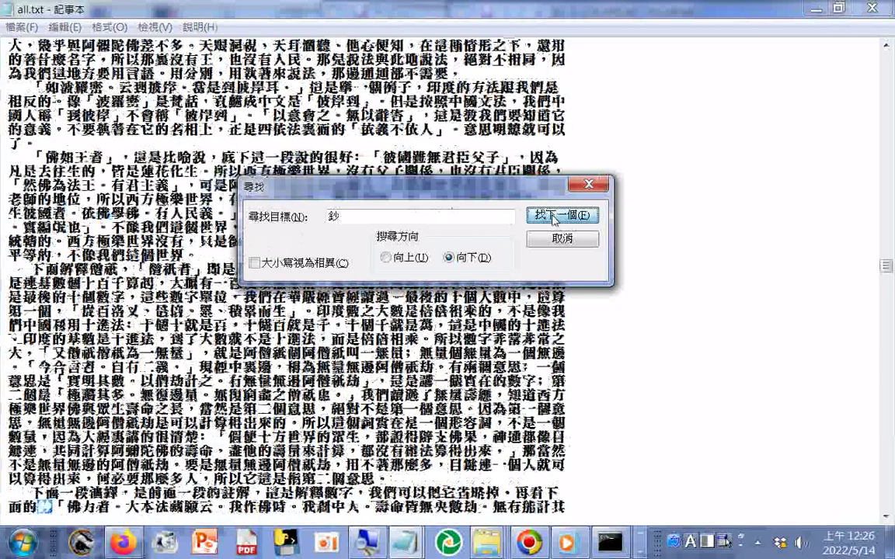
{"action": "left_click", "coordinate": [555, 218]}
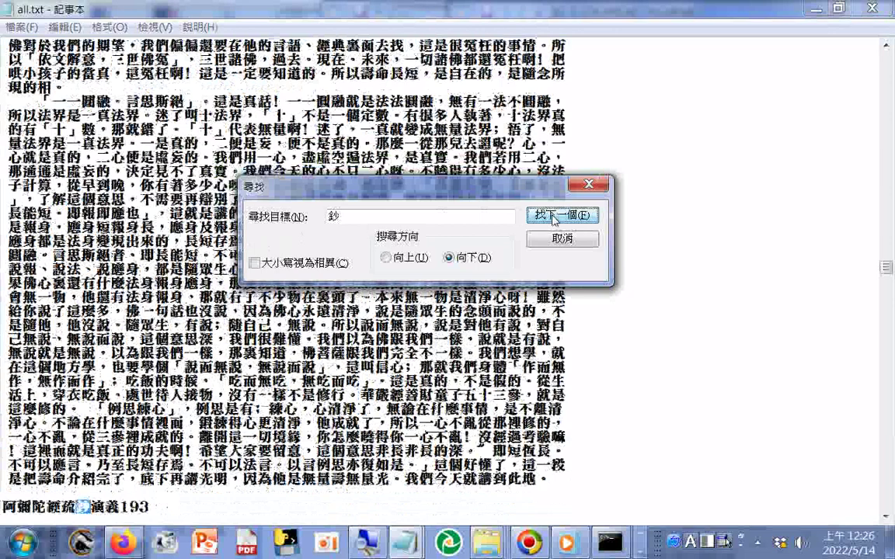
{"action": "left_click", "coordinate": [554, 218]}
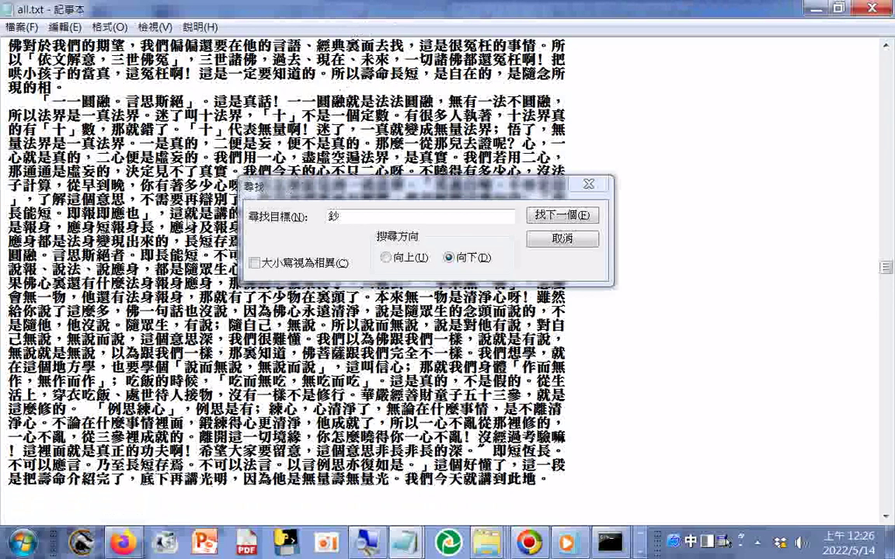
{"action": "scroll", "coordinate": [284, 261], "scroll_direction": "down", "scroll_amount": 1}
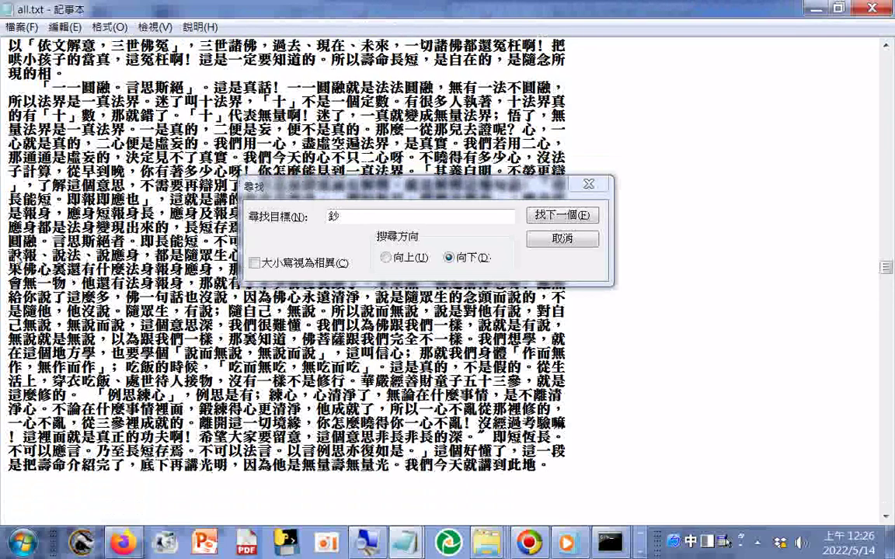
{"action": "key", "text": "F3"}
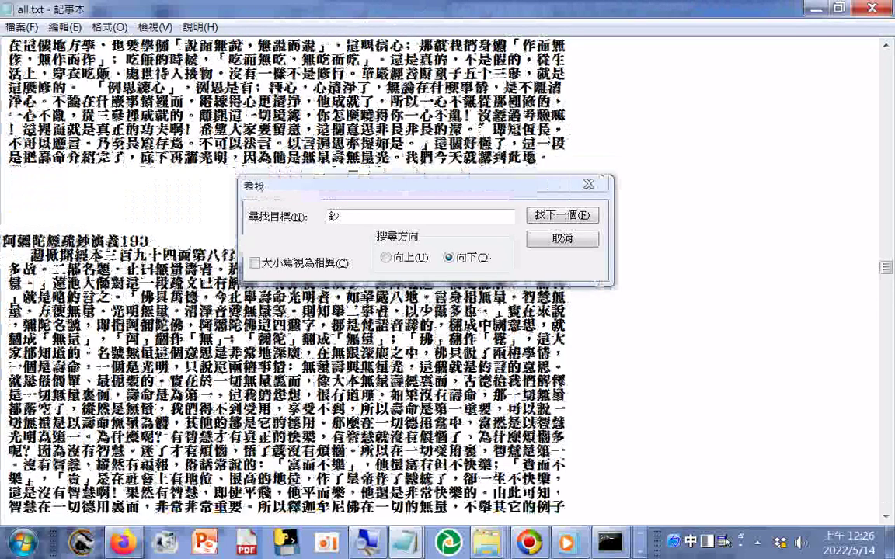
Find the 阿彌陀經疏鈔演義194 heading and insert blank lines above it, after the end of volume 193.
{"action": "left_click", "coordinate": [513, 200]}
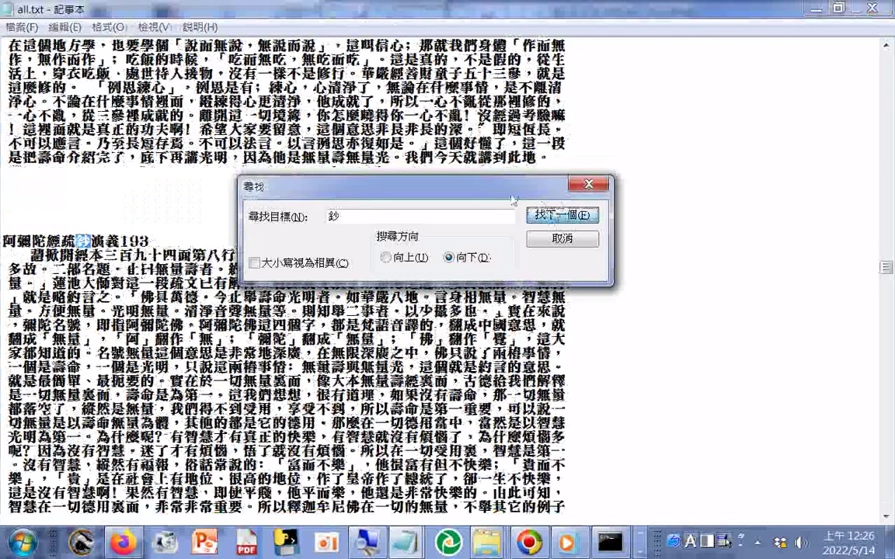
{"action": "left_click", "coordinate": [550, 218]}
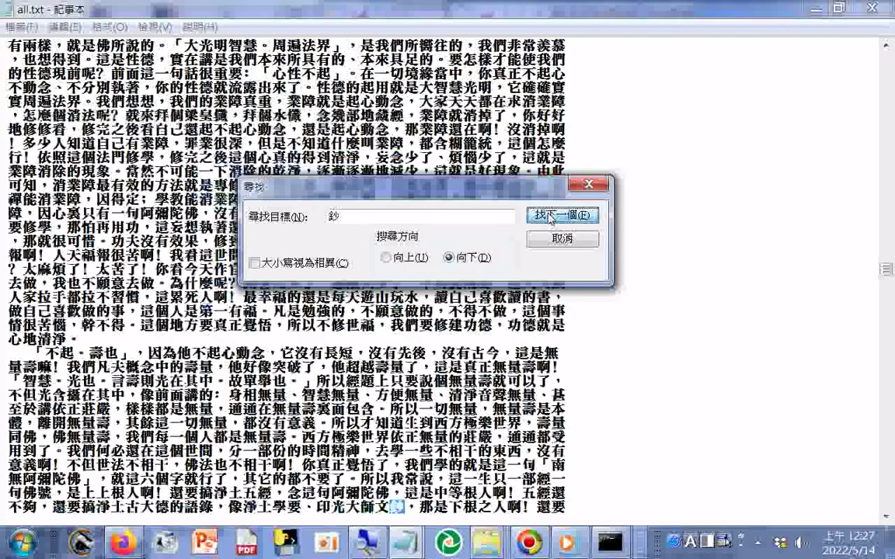
{"action": "left_click", "coordinate": [550, 218]}
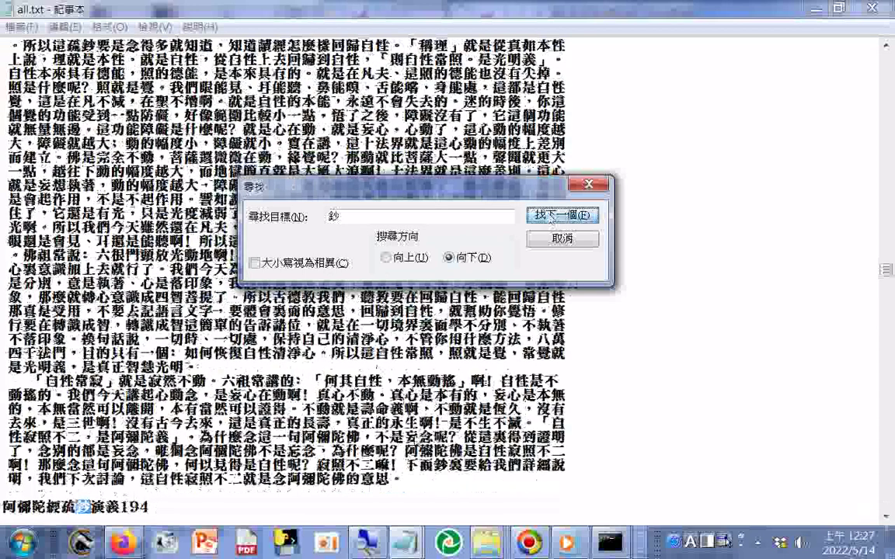
{"action": "left_click", "coordinate": [419, 487]}
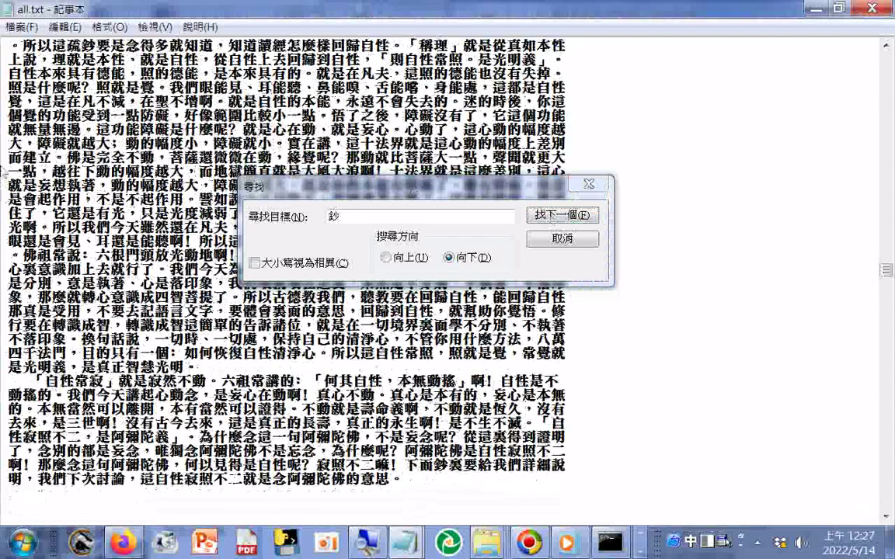
{"action": "scroll", "coordinate": [4, 173], "scroll_direction": "down", "scroll_amount": 1}
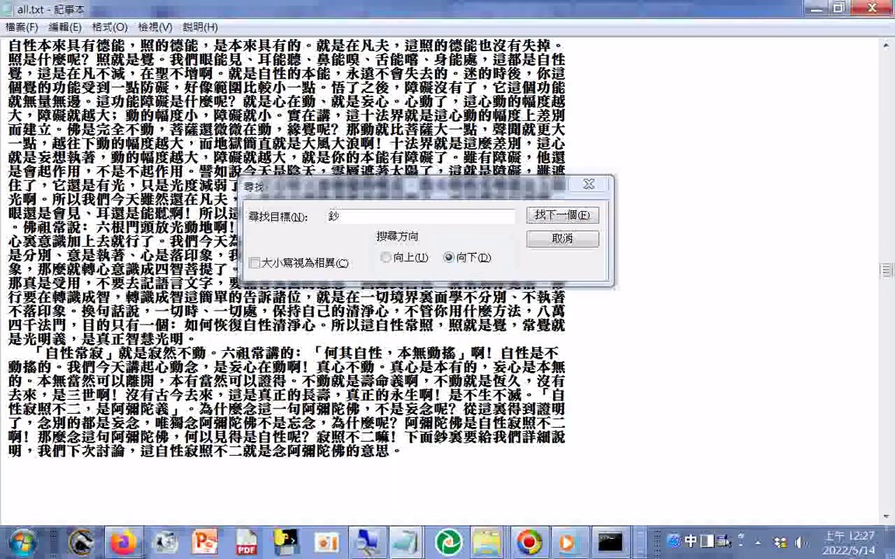
{"action": "scroll", "coordinate": [4, 173], "scroll_direction": "down", "scroll_amount": 8}
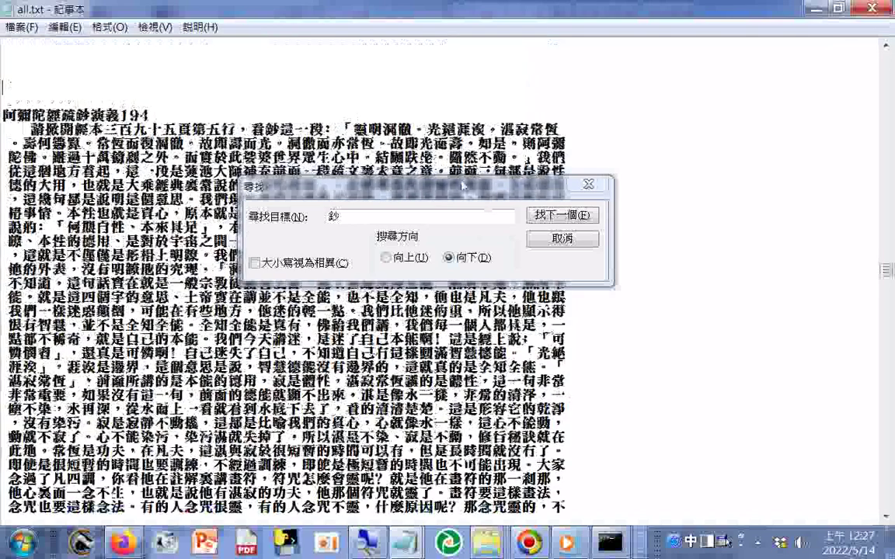
Find the 阿彌陀經疏鈔演義195 heading and separate it from the end of volume 194 with blank lines.
{"action": "left_click", "coordinate": [539, 218]}
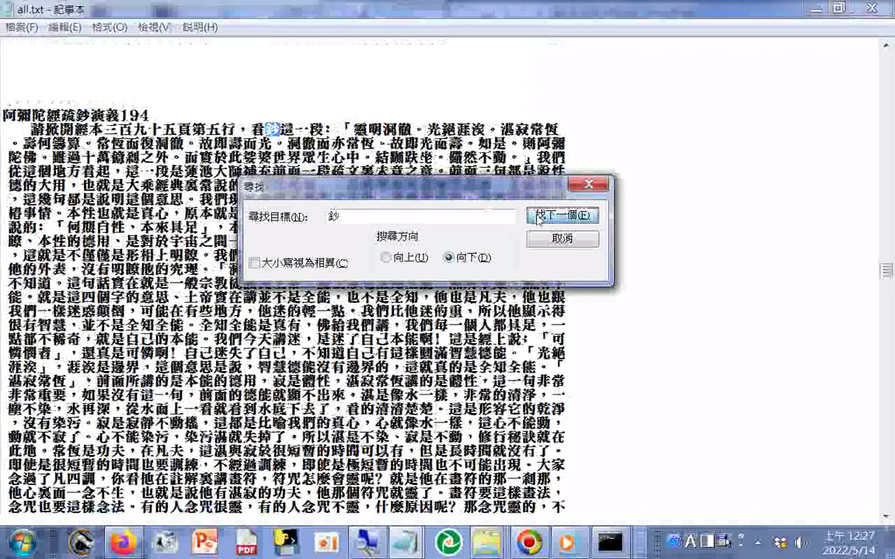
{"action": "left_click", "coordinate": [538, 217]}
{"action": "left_click", "coordinate": [566, 487]}
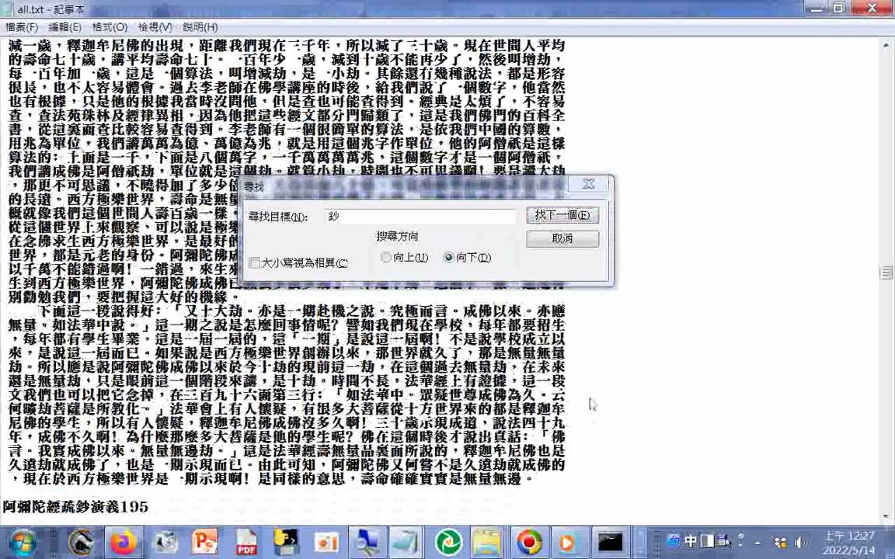
{"action": "key", "text": "Return"}
{"action": "key", "text": "Return"}
{"action": "key", "text": "Return"}
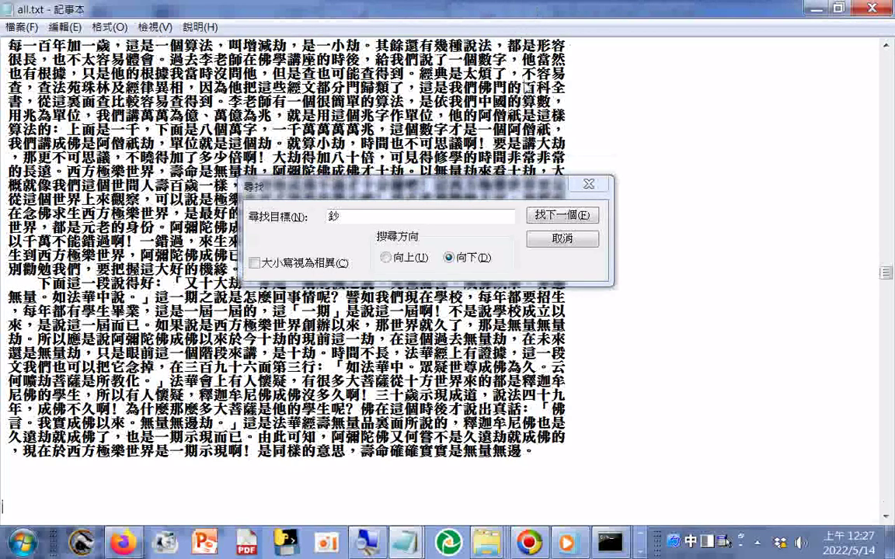
{"action": "scroll", "coordinate": [528, 87], "scroll_direction": "down", "scroll_amount": 1}
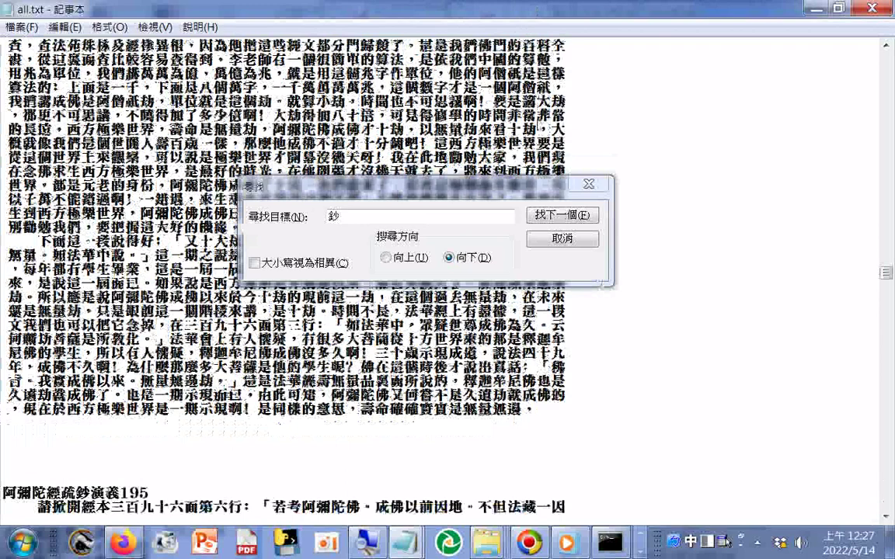
Find the 阿彌陀經疏鈔演義196 heading and insert blank lines between it and the last line of volume 195.
{"action": "left_click", "coordinate": [562, 215]}
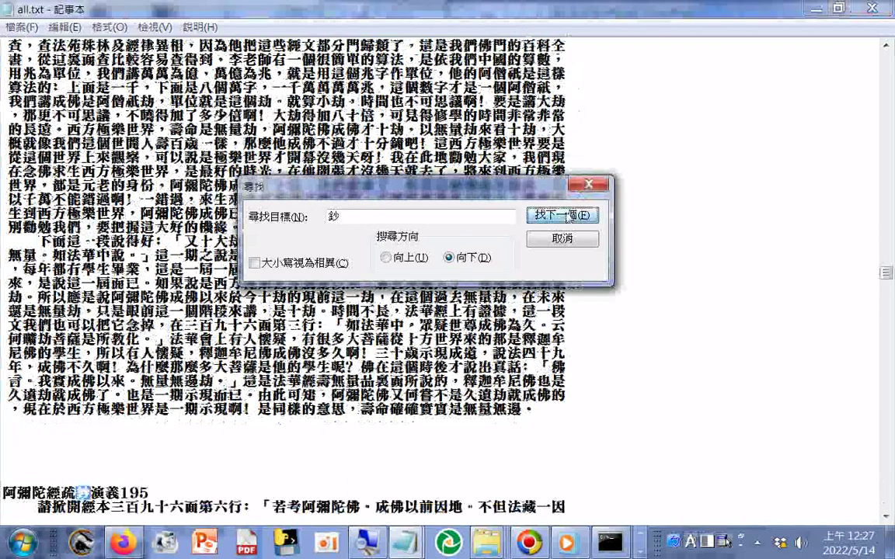
{"action": "left_click", "coordinate": [568, 217]}
{"action": "left_click", "coordinate": [442, 474]}
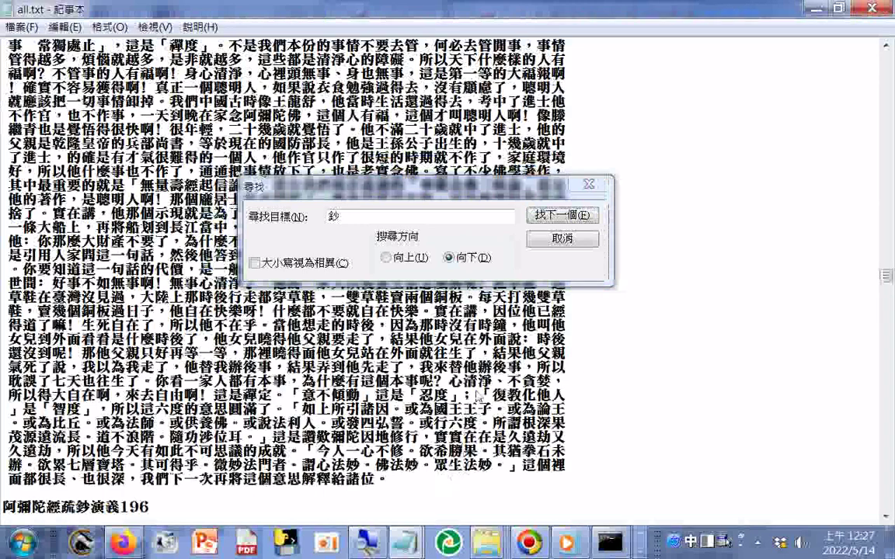
{"action": "key", "text": "Return"}
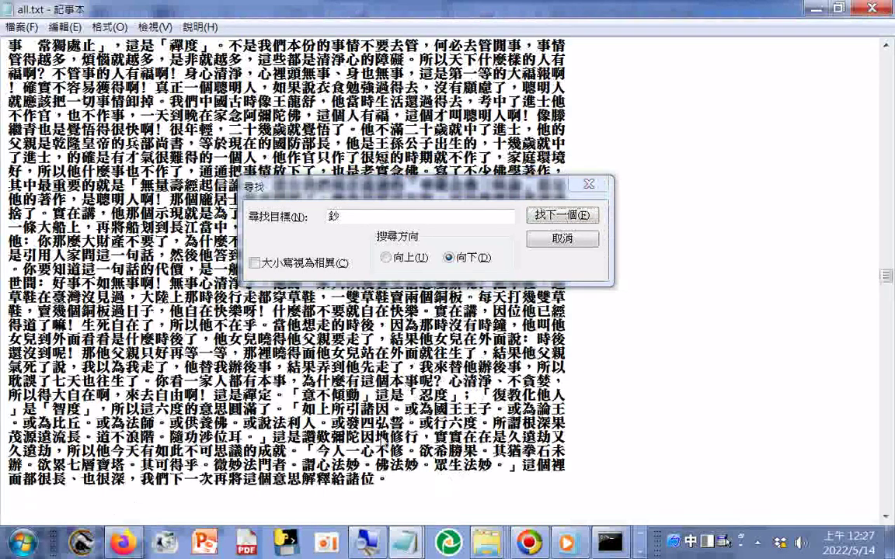
{"action": "scroll", "coordinate": [148, 462], "scroll_direction": "down", "scroll_amount": 1}
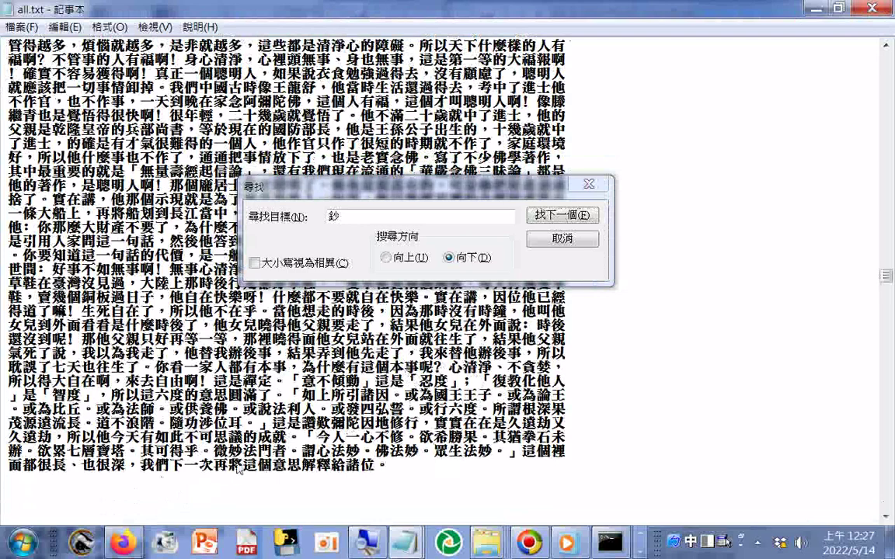
{"action": "scroll", "coordinate": [239, 468], "scroll_direction": "down", "scroll_amount": 5}
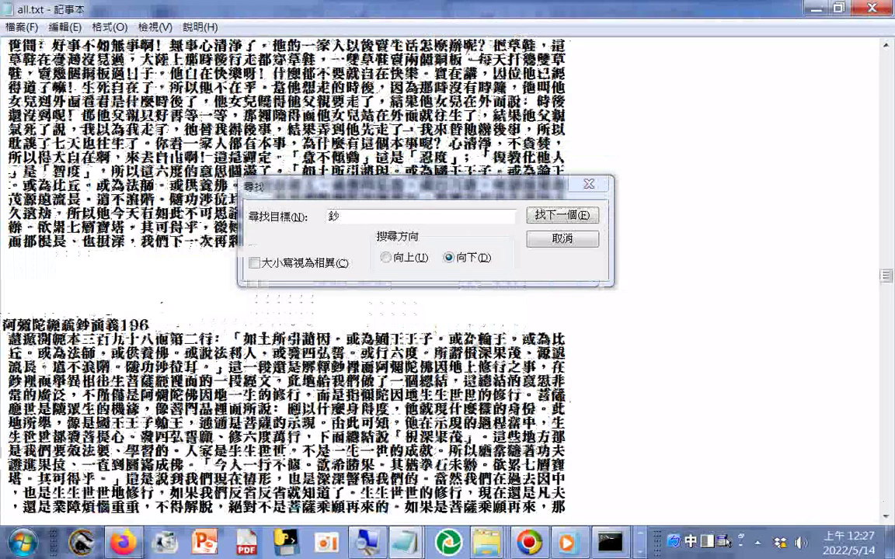
Find the 阿彌陀經疏鈔演義197 heading and insert blank lines above it, after the end of volume 196.
{"action": "left_click", "coordinate": [562, 215]}
{"action": "left_click", "coordinate": [154, 479]}
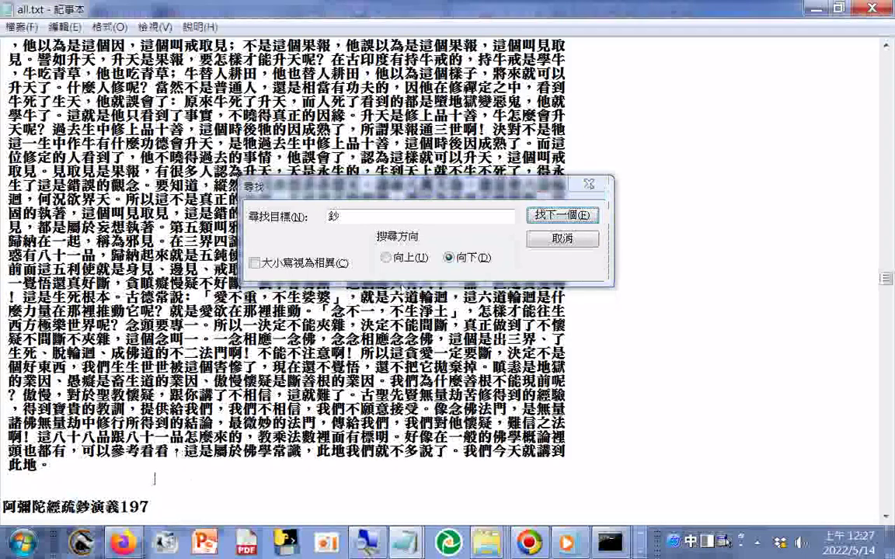
{"action": "key", "text": "Return"}
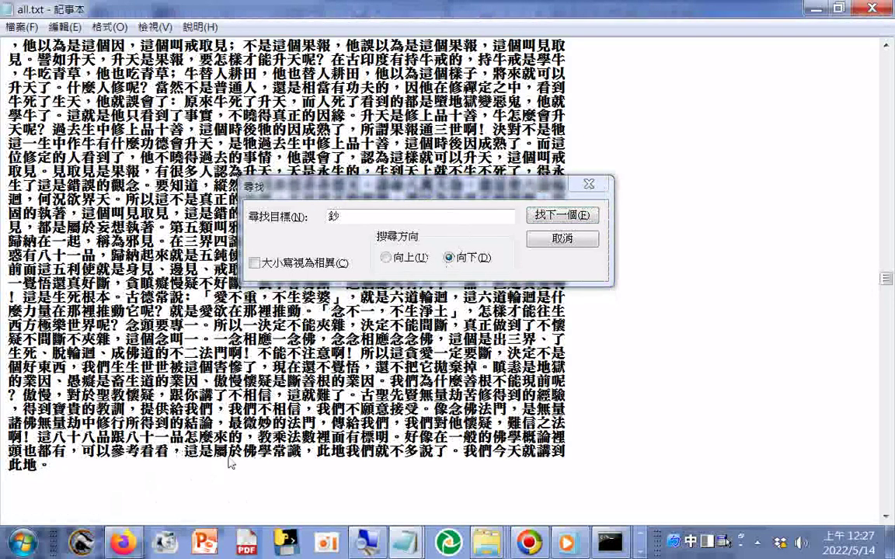
{"action": "scroll", "coordinate": [230, 463], "scroll_direction": "down", "scroll_amount": 3}
Find the 阿彌陀經疏鈔演義198 heading and insert blank lines between it and the end of volume 197.
{"action": "left_click", "coordinate": [559, 215]}
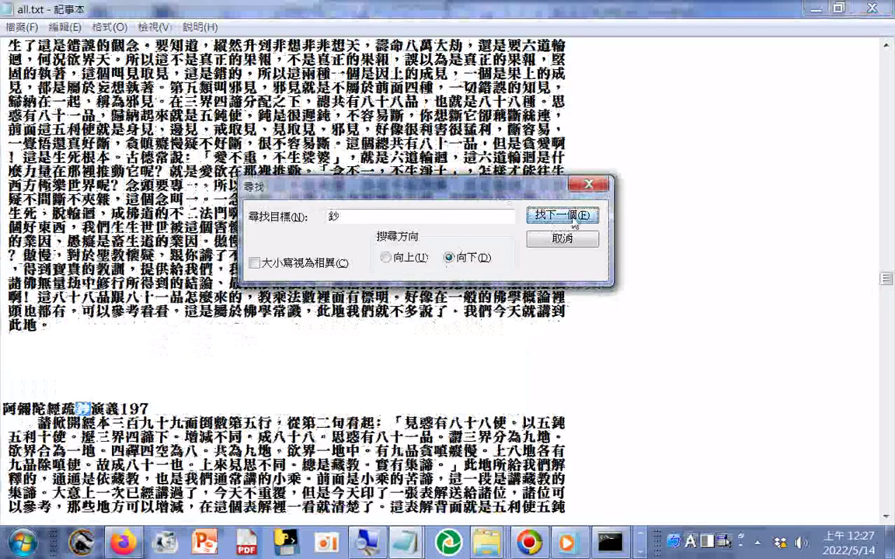
{"action": "left_click", "coordinate": [572, 217]}
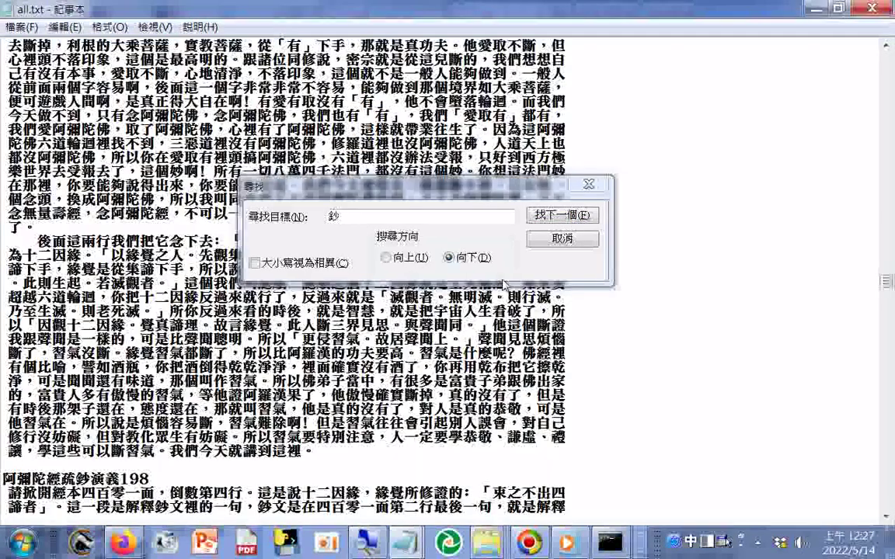
{"action": "key", "text": "Return"}
{"action": "key", "text": "Return"}
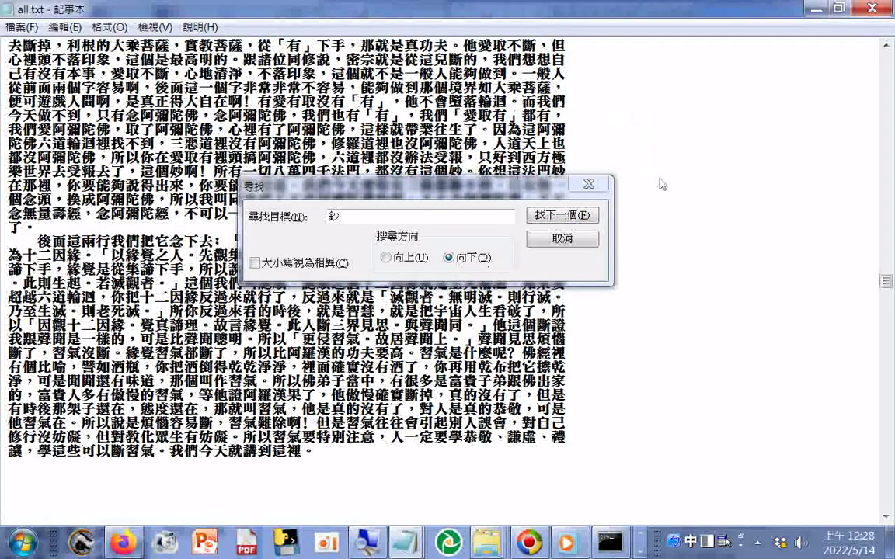
Find 鈔 downward through volume 198 to the 阿彌陀經疏鈔演義199 heading and insert blank lines above that heading.
{"action": "left_click", "coordinate": [563, 217]}
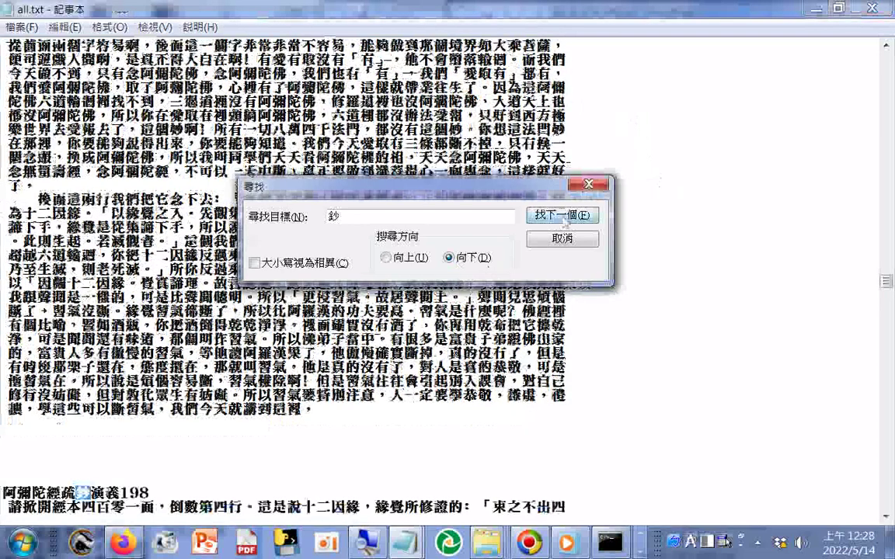
{"action": "left_click", "coordinate": [563, 218]}
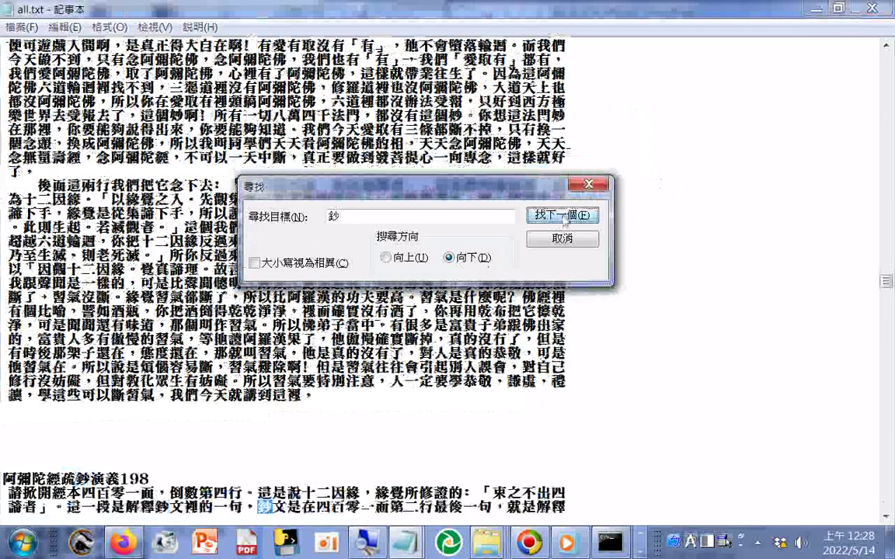
{"action": "left_click", "coordinate": [563, 218]}
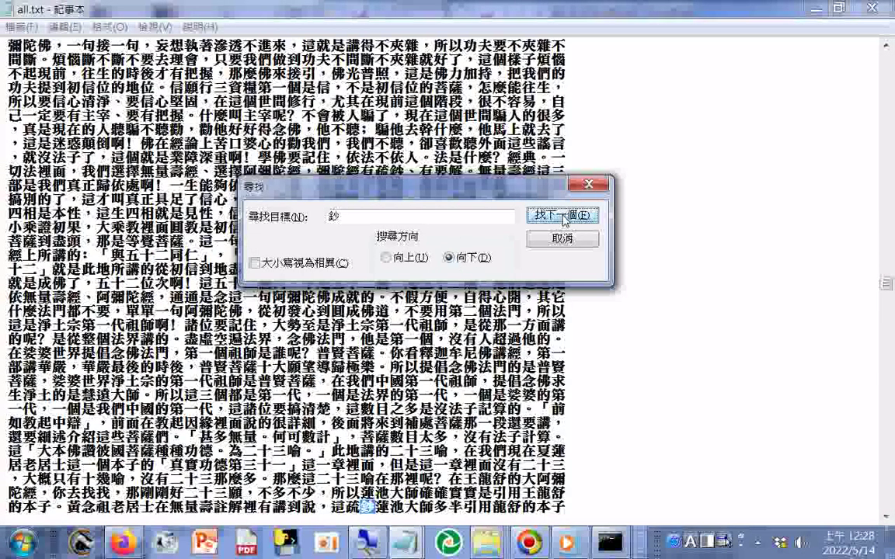
{"action": "left_click", "coordinate": [564, 218]}
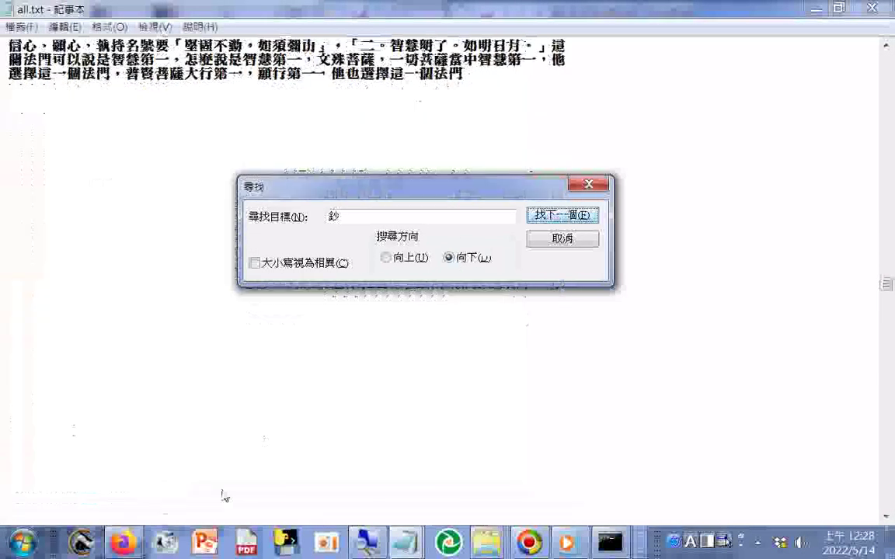
{"action": "left_click", "coordinate": [223, 495]}
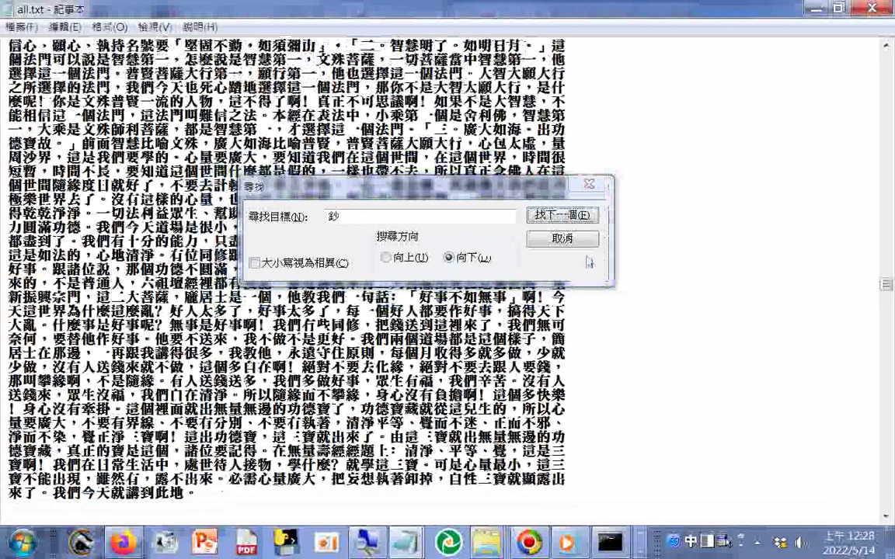
{"action": "scroll", "coordinate": [288, 264], "scroll_direction": "down", "scroll_amount": 2}
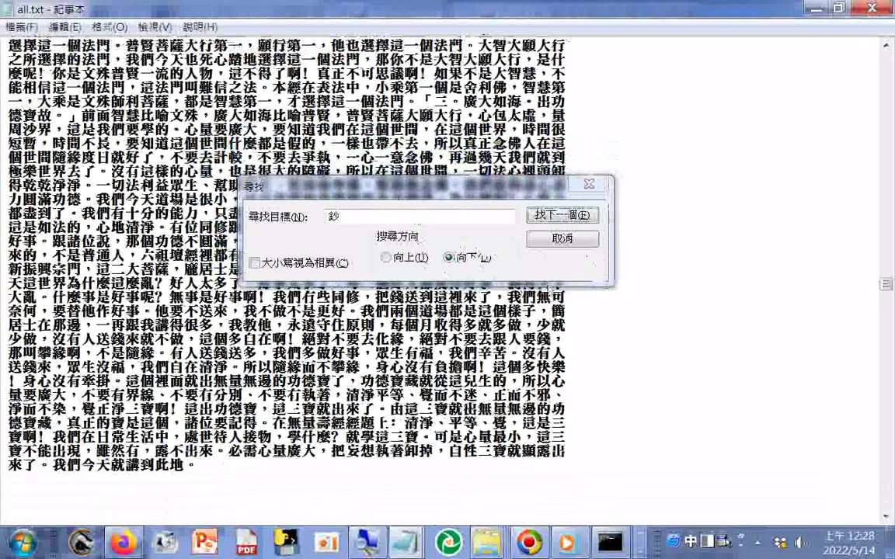
Find the 阿彌陀經疏鈔演義200 heading and insert blank lines between it and the end of volume 199.
{"action": "left_click", "coordinate": [553, 217]}
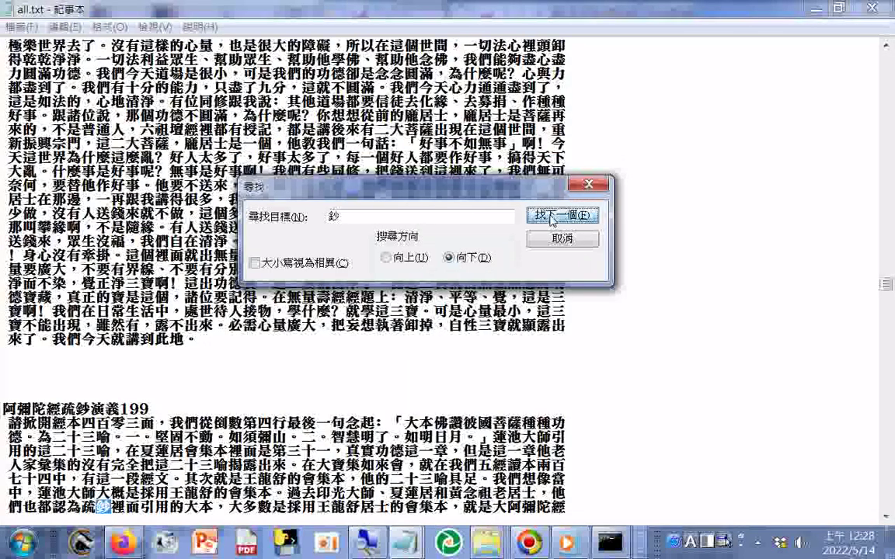
{"action": "left_click", "coordinate": [553, 216]}
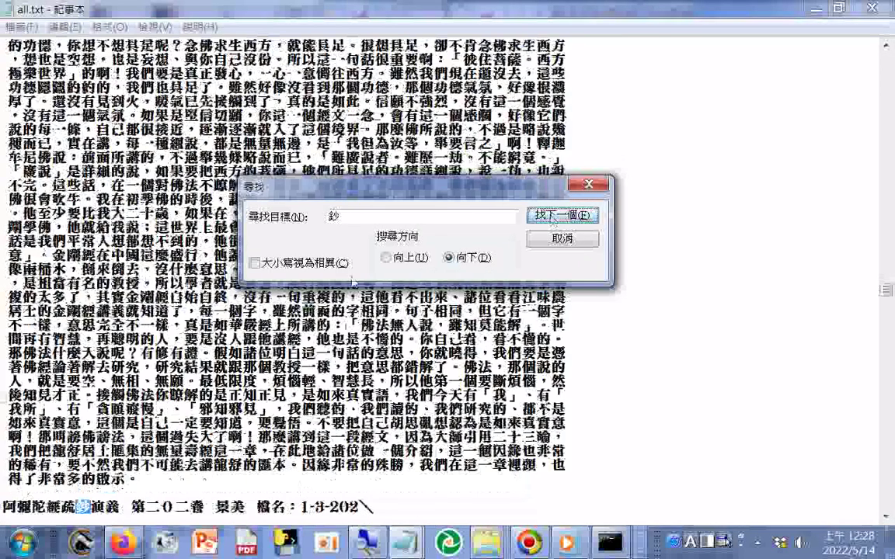
{"action": "left_click", "coordinate": [387, 257]}
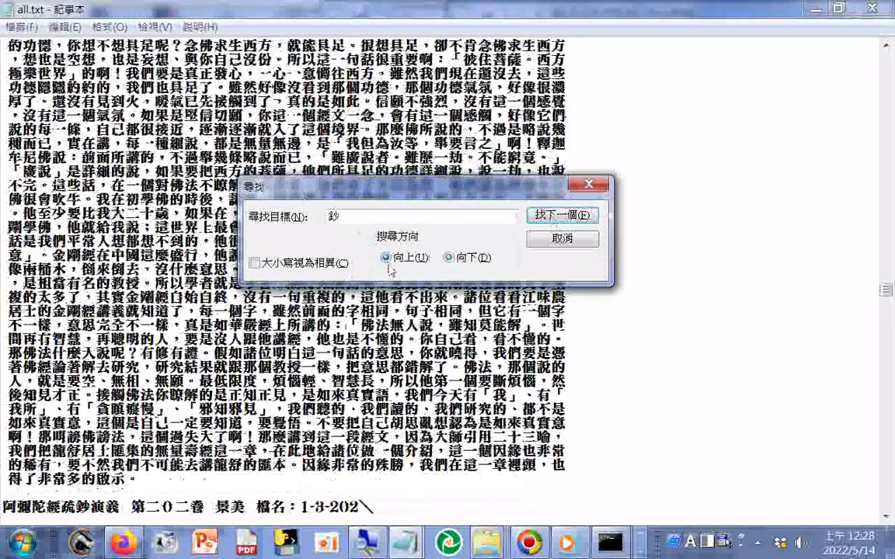
{"action": "left_click", "coordinate": [554, 217]}
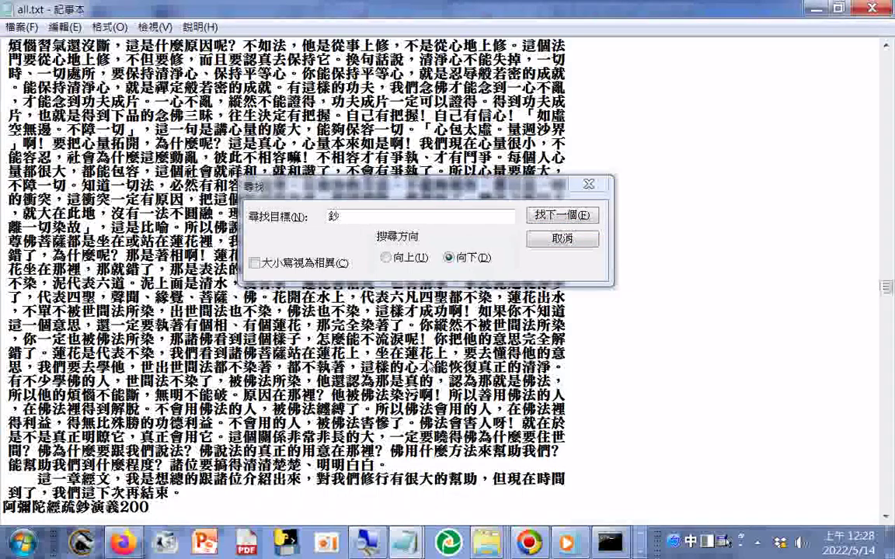
{"action": "scroll", "coordinate": [427, 365], "scroll_direction": "down", "scroll_amount": 1}
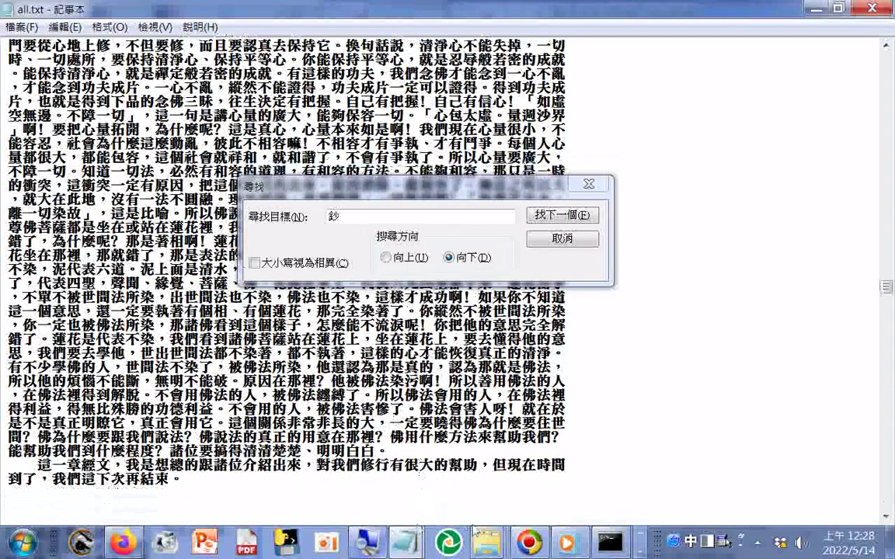
{"action": "scroll", "coordinate": [466, 544], "scroll_direction": "down", "scroll_amount": 2}
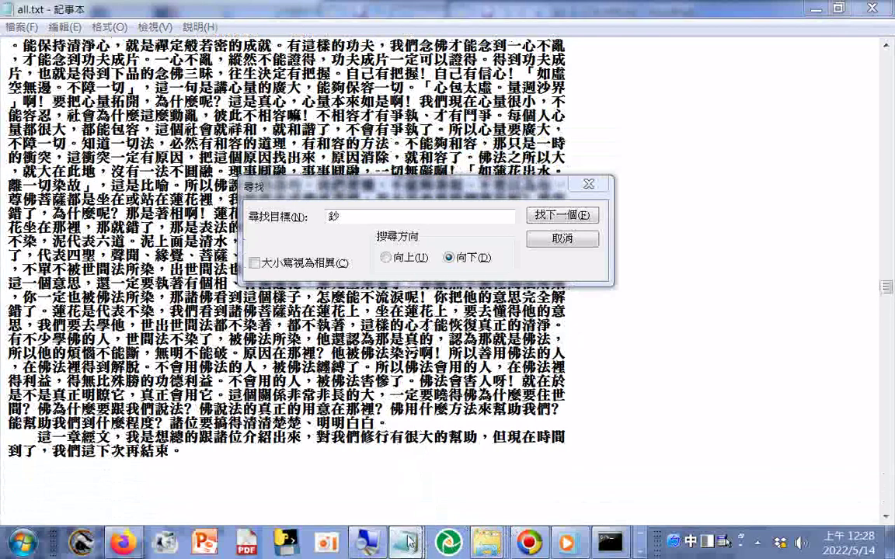
In the missing-files note, replace the B1-3-184.WRI to B1-3-188.WRI lines under the 原始資料光碟缺乏檔案的情形 heading with B1-3-201.WRI.
{"action": "left_click", "coordinate": [409, 541]}
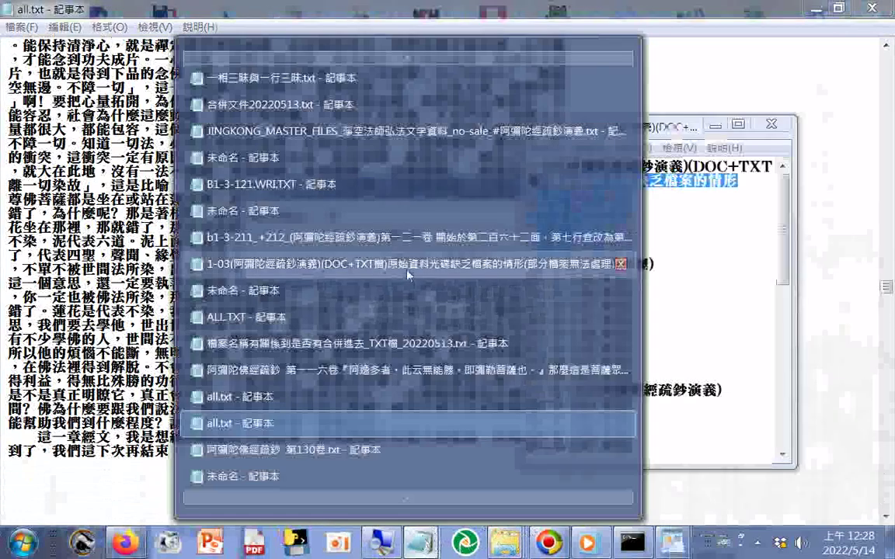
{"action": "left_click", "coordinate": [409, 274]}
{"action": "right_click", "coordinate": [574, 314]}
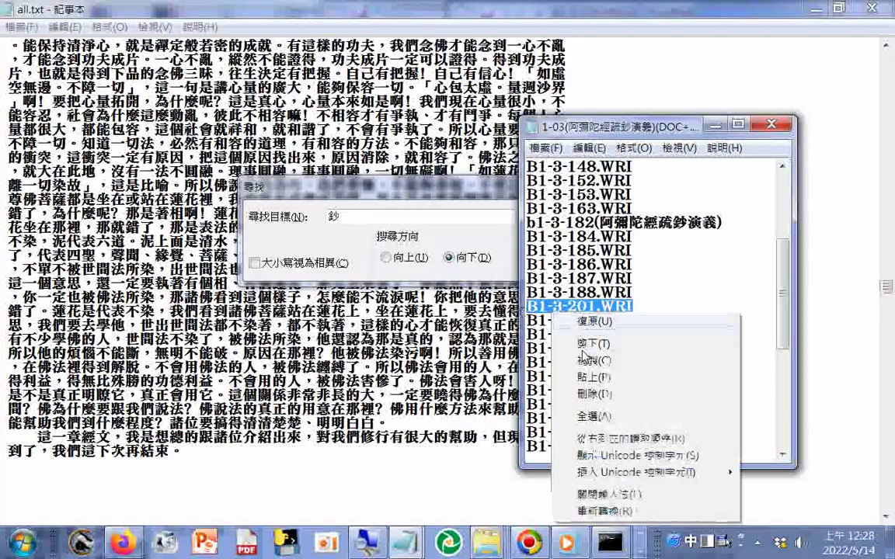
{"action": "left_click", "coordinate": [590, 360]}
{"action": "scroll", "coordinate": [583, 311], "scroll_direction": "up", "scroll_amount": 4}
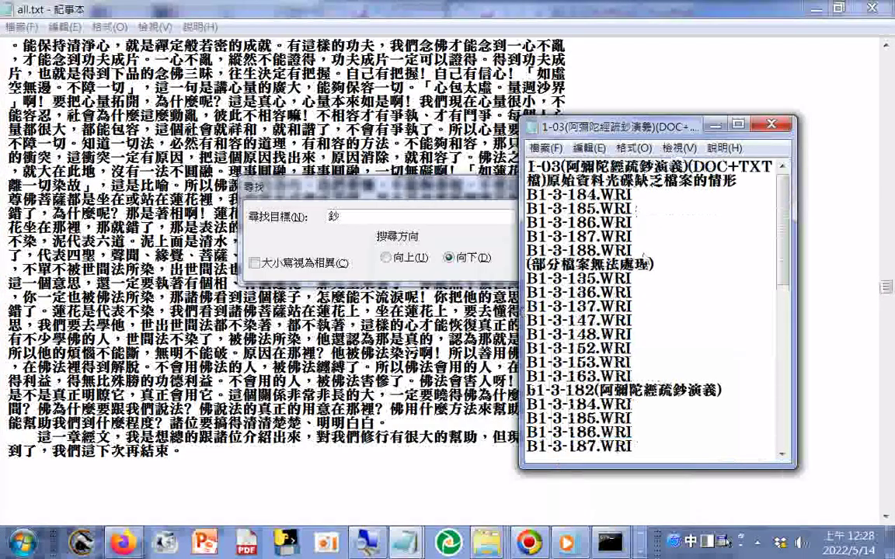
{"action": "left_click_drag", "start_coordinate": [633, 250], "coordinate": [527, 191]}
{"action": "right_click", "coordinate": [592, 211]}
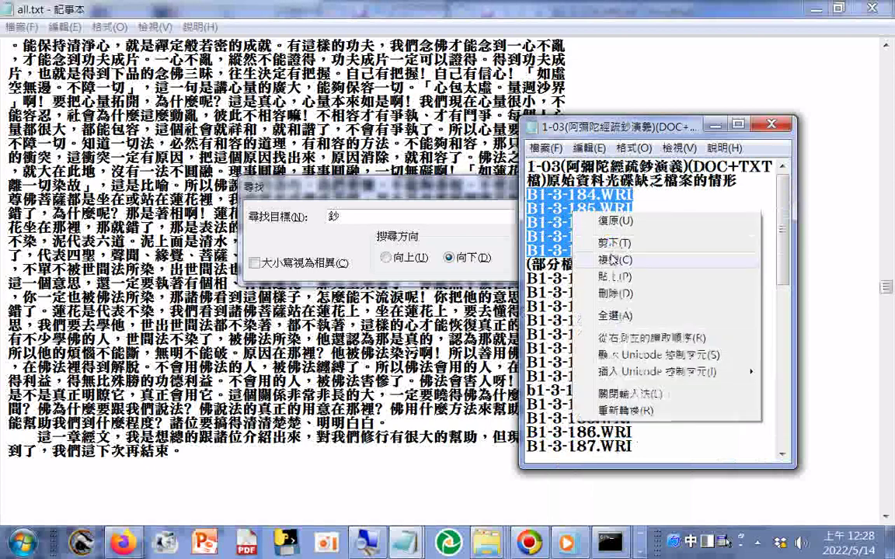
{"action": "left_click", "coordinate": [613, 277]}
Copy 原始資料光碟缺乏檔案的情形 together with the B1-3-201.WRI line below it.
{"action": "left_click", "coordinate": [547, 181], "text": "shift"}
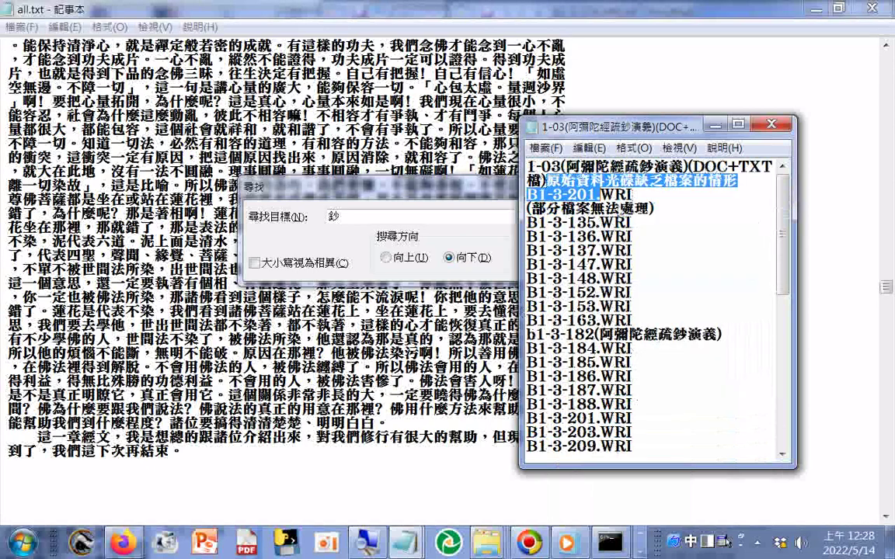
{"action": "left_click", "coordinate": [633, 195], "text": "shift"}
{"action": "key", "text": "ctrl+c"}
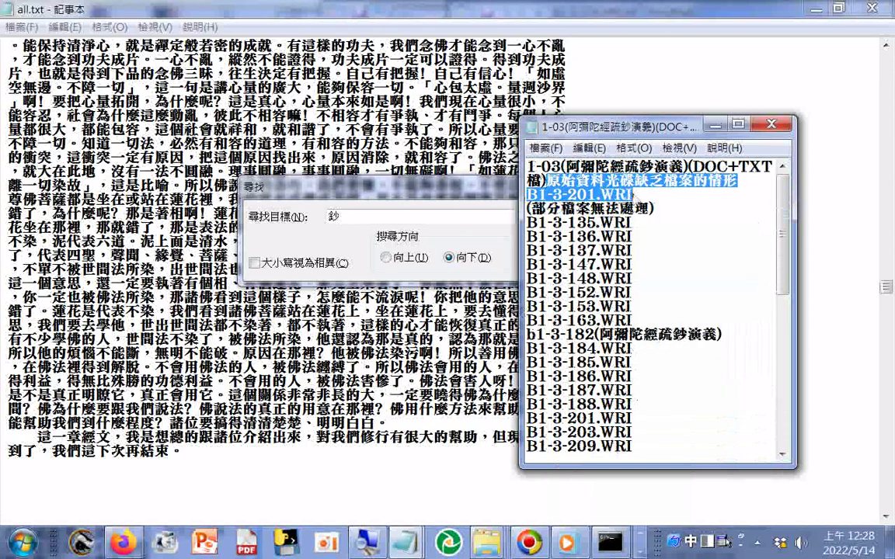
Try placing the missing-file notice for B1-3-201.WRI in all.txt between the end of volume 199 and the 阿彌陀經疏鈔演義200 heading.
{"action": "left_click", "coordinate": [20, 485]}
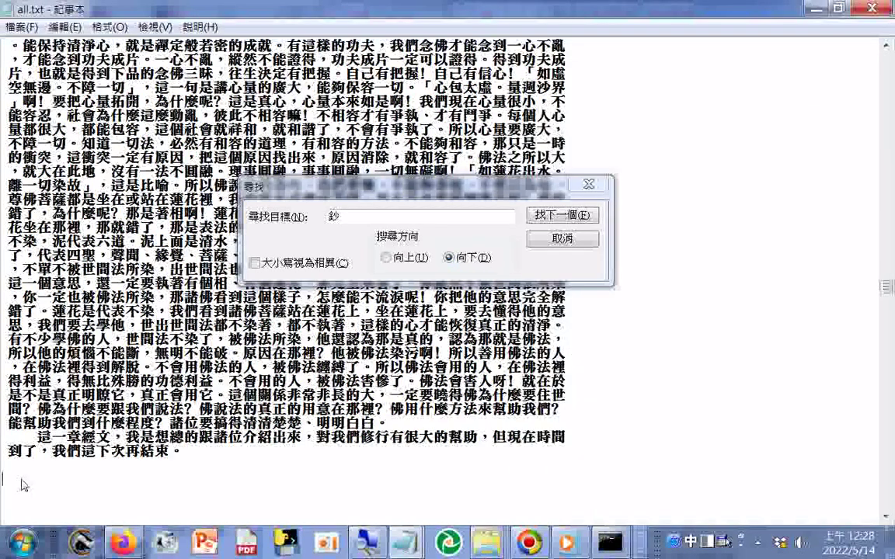
{"action": "right_click", "coordinate": [17, 481]}
{"action": "left_click", "coordinate": [82, 340]}
{"action": "key", "text": "ctrl+v"}
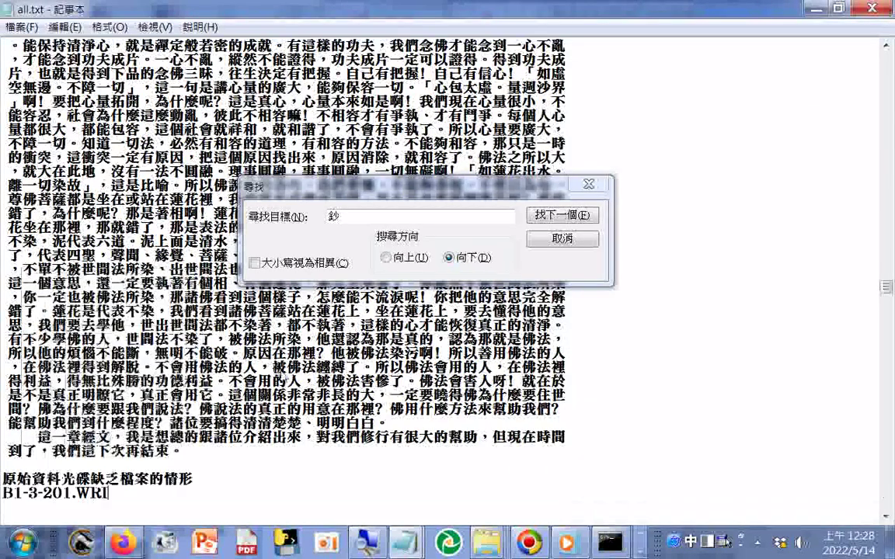
{"action": "scroll", "coordinate": [284, 379], "scroll_direction": "down", "scroll_amount": 1}
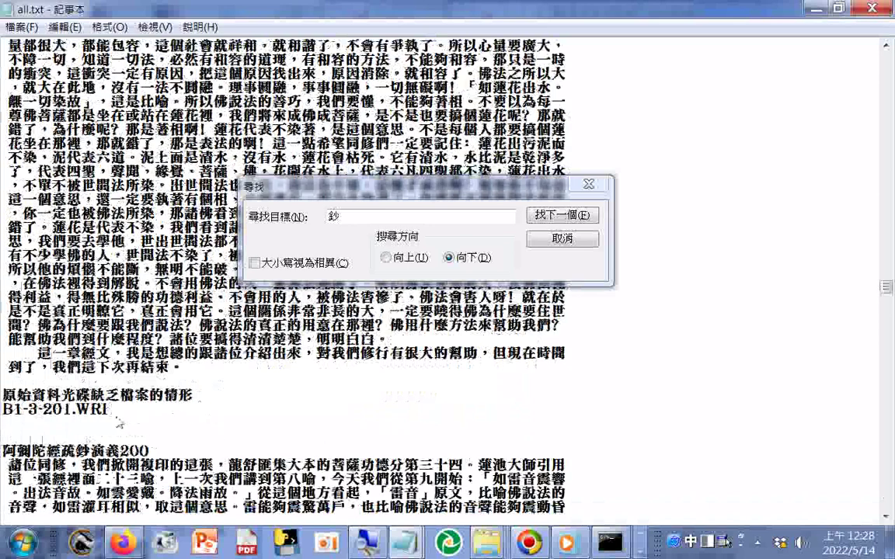
{"action": "left_click_drag", "start_coordinate": [121, 420], "coordinate": [3, 395]}
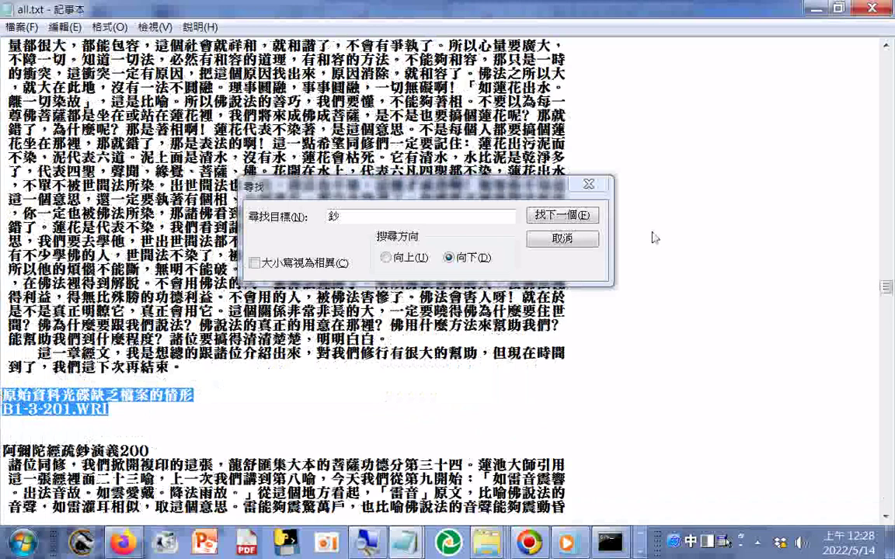
{"action": "key", "text": "Delete"}
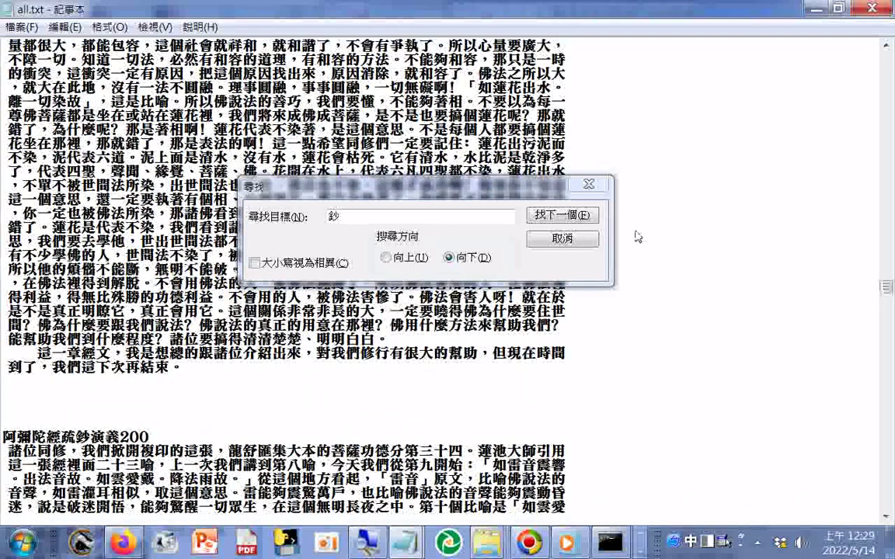
Find the 第二０二卷 heading, insert blank lines above it and paste the B1-3-201.WRI missing-file notice after the end of volume 200.
{"action": "left_click", "coordinate": [579, 216]}
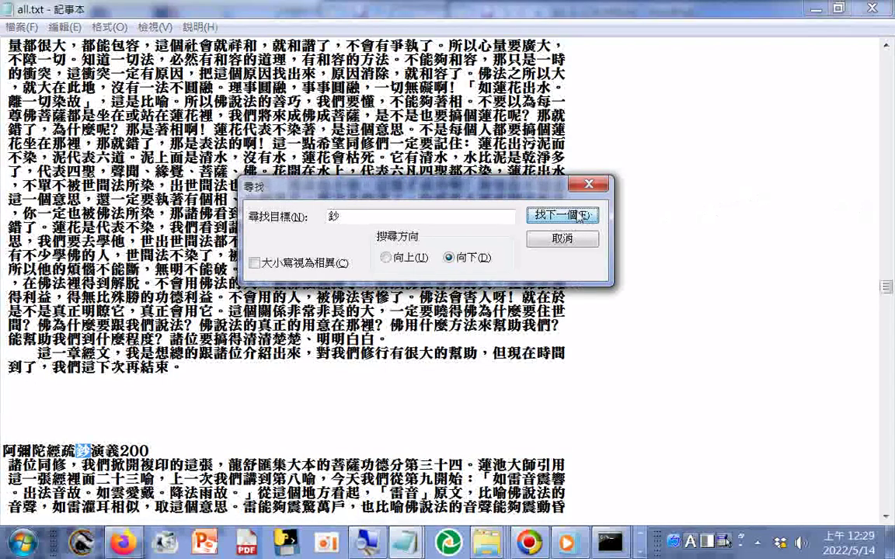
{"action": "left_click", "coordinate": [579, 216]}
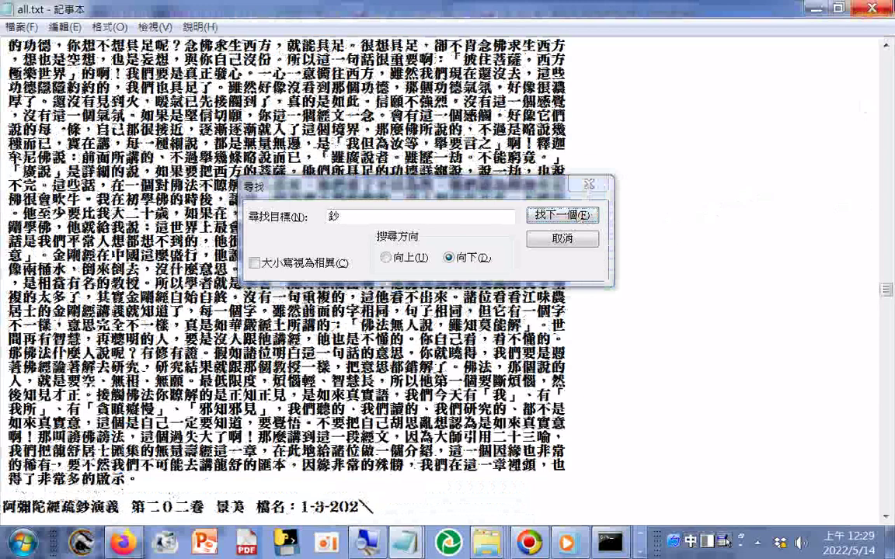
{"action": "left_click", "coordinate": [579, 216]}
{"action": "scroll", "coordinate": [435, 227], "scroll_direction": "down", "scroll_amount": 1}
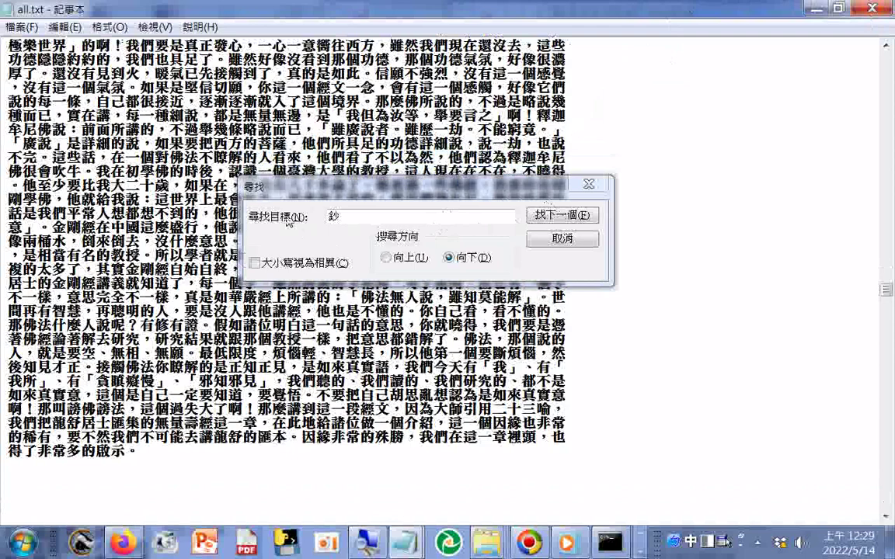
{"action": "scroll", "coordinate": [156, 256], "scroll_direction": "down", "scroll_amount": 3}
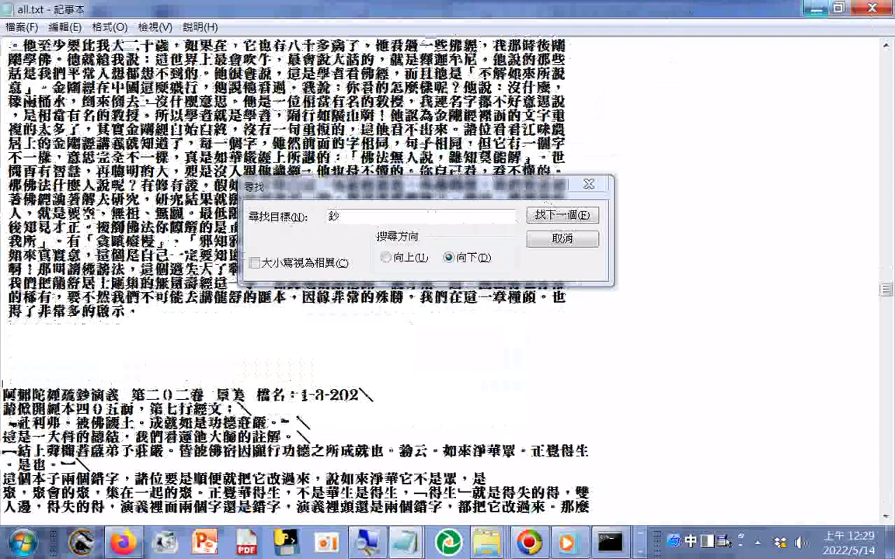
{"action": "right_click", "coordinate": [6, 336]}
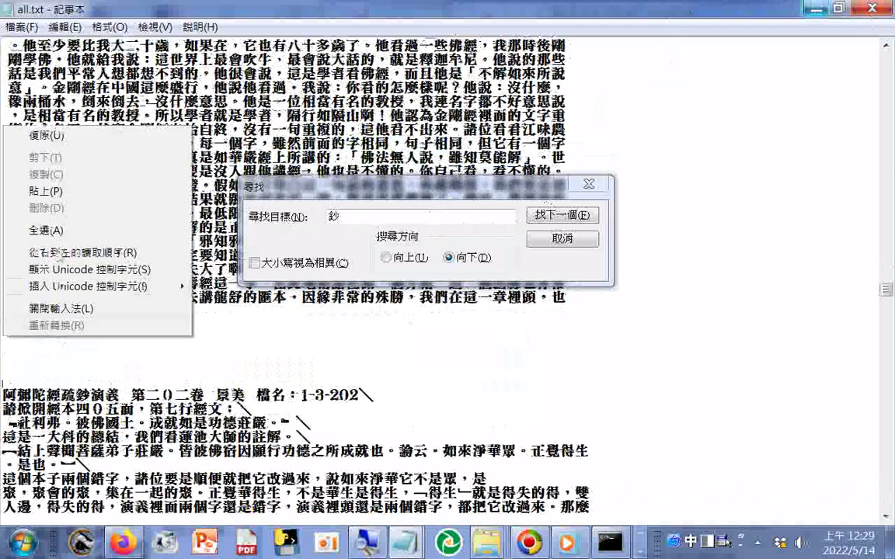
{"action": "left_click", "coordinate": [56, 192]}
{"action": "key", "text": "Return"}
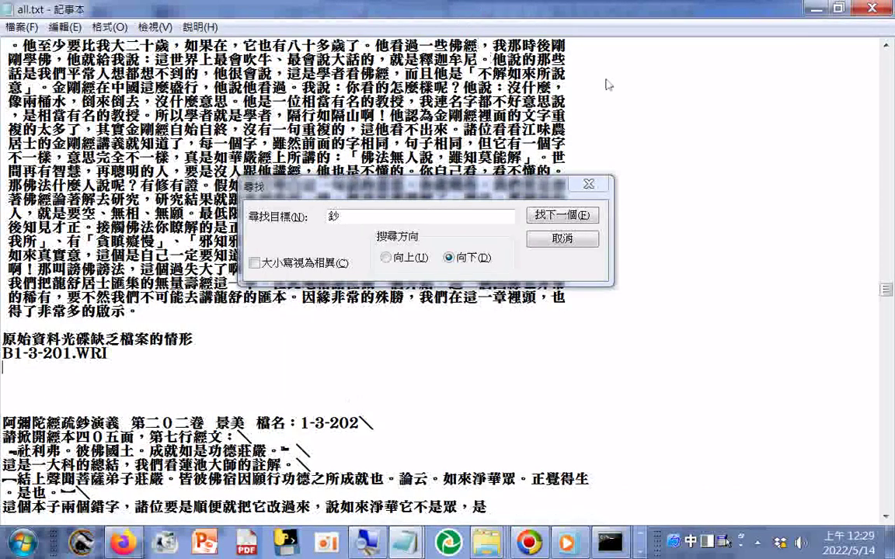
Find 鈔 downward from volume 202 to the 第二一一卷 heading and check the missing-files note for the volumes in between.
{"action": "left_click", "coordinate": [556, 216]}
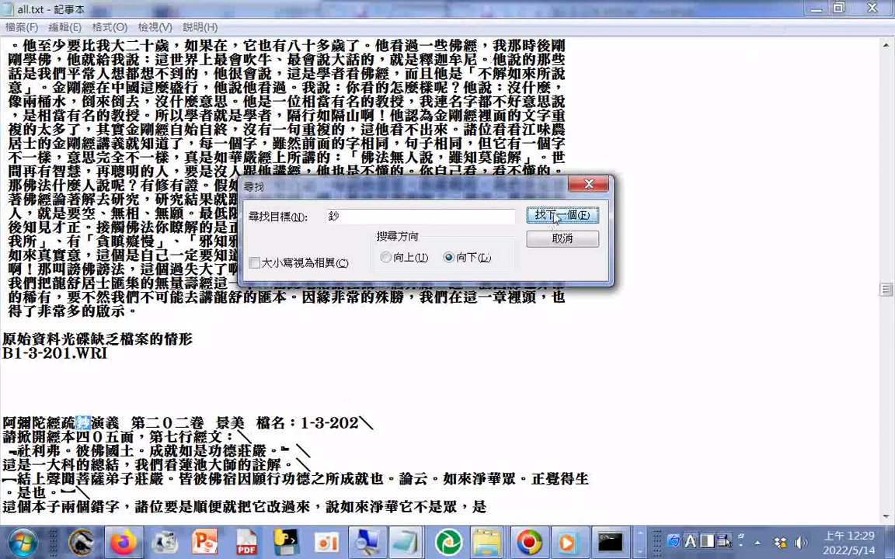
{"action": "left_click", "coordinate": [556, 218]}
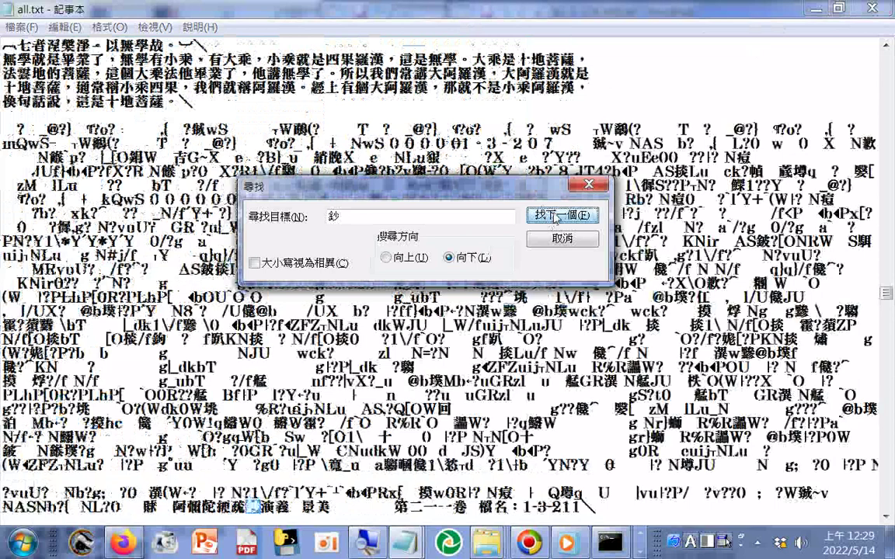
{"action": "left_click", "coordinate": [404, 542]}
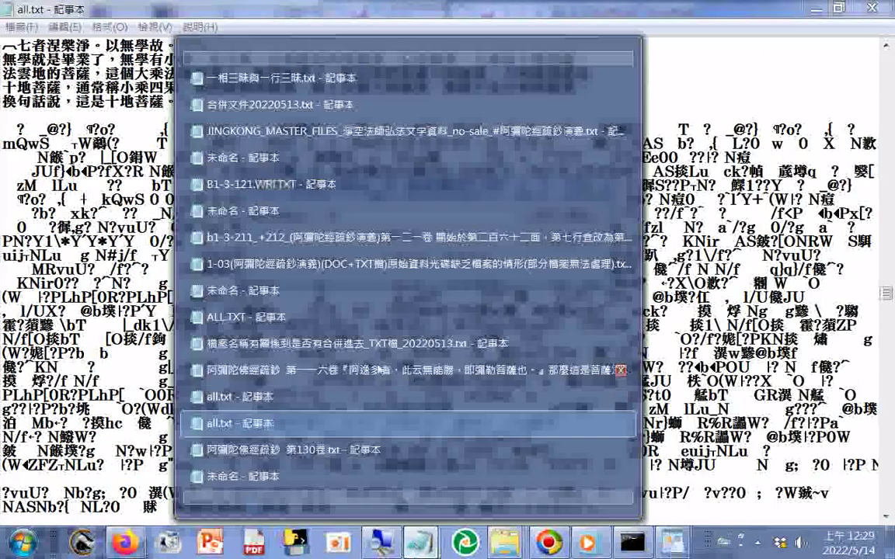
{"action": "left_click", "coordinate": [425, 271]}
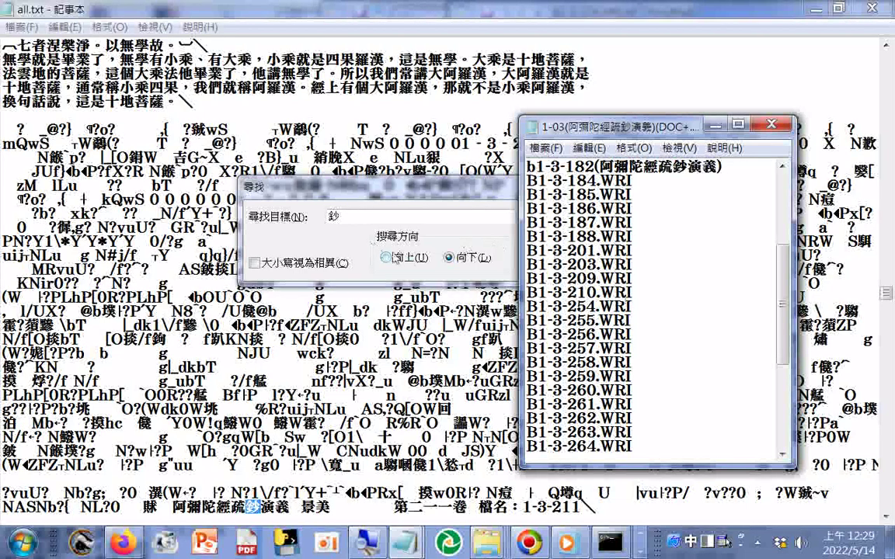
Find 鈔 upward to the 第二０二卷 heading and read through volume 202 to the garbled text after its last line.
{"action": "left_click", "coordinate": [386, 257]}
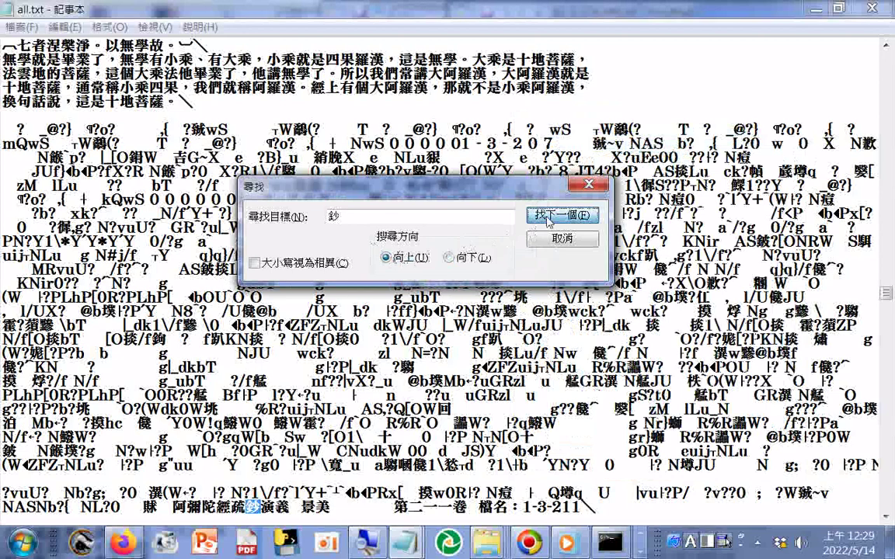
{"action": "left_click", "coordinate": [549, 216]}
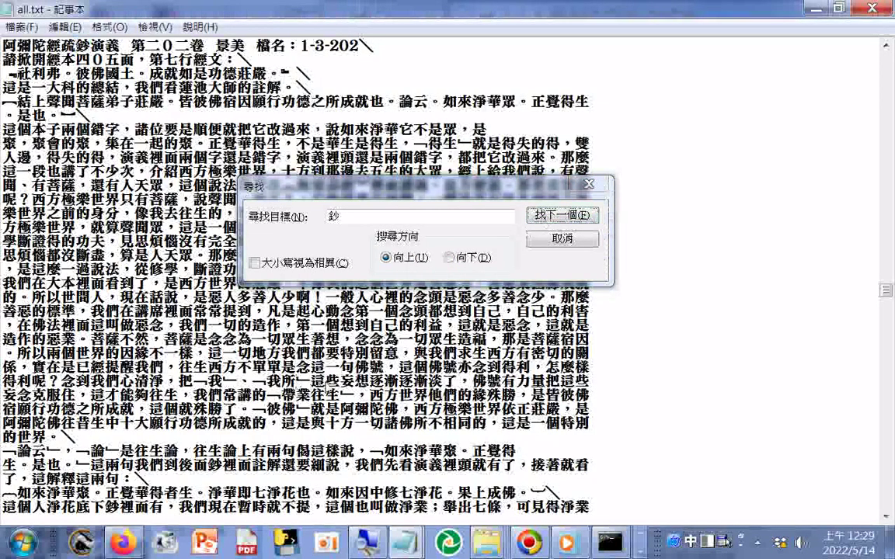
{"action": "scroll", "coordinate": [797, 264], "scroll_direction": "down", "scroll_amount": 15}
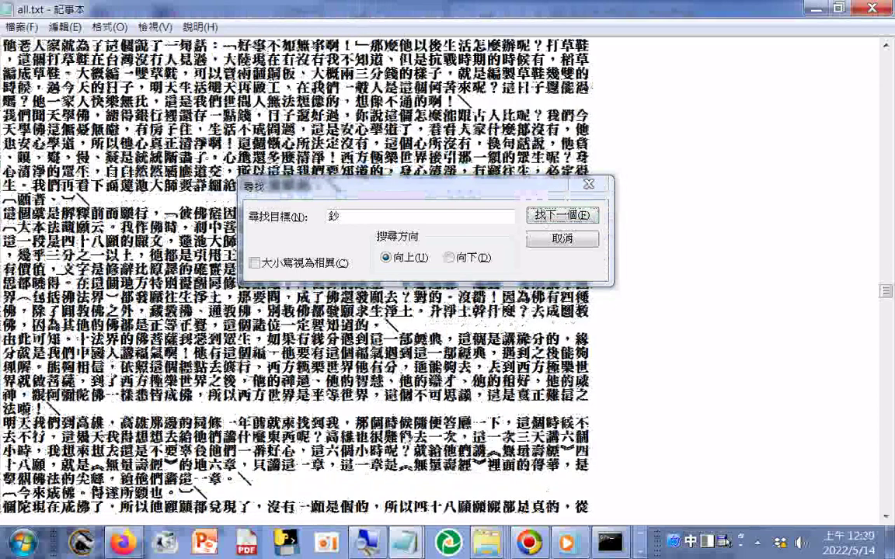
{"action": "key", "text": "Return"}
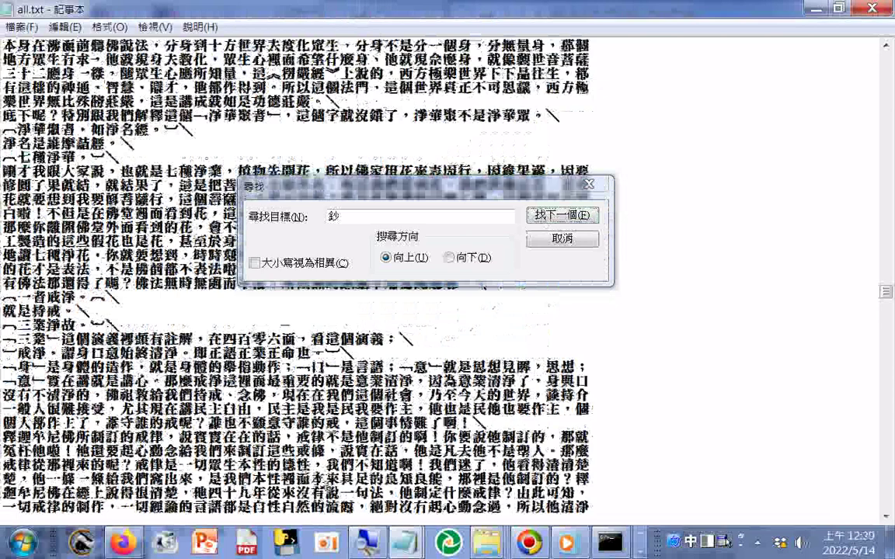
{"action": "key", "text": "Return"}
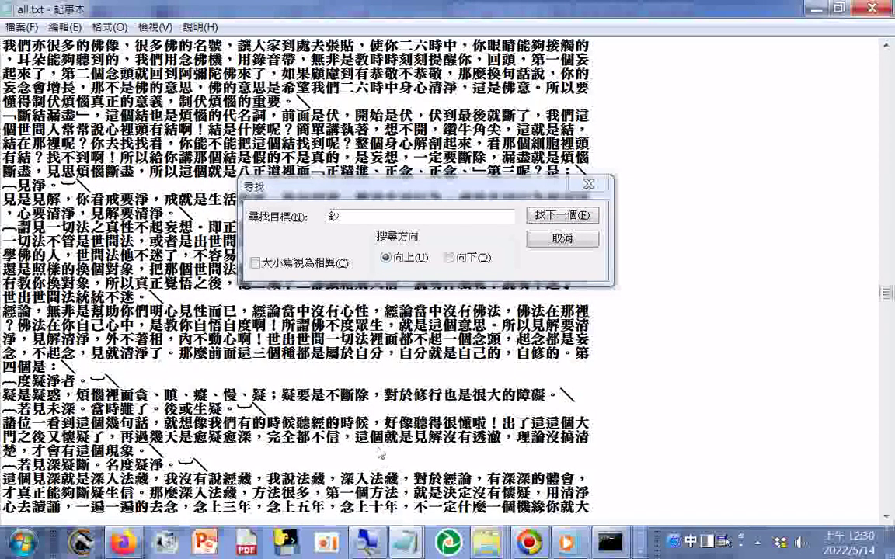
{"action": "key", "text": "Return"}
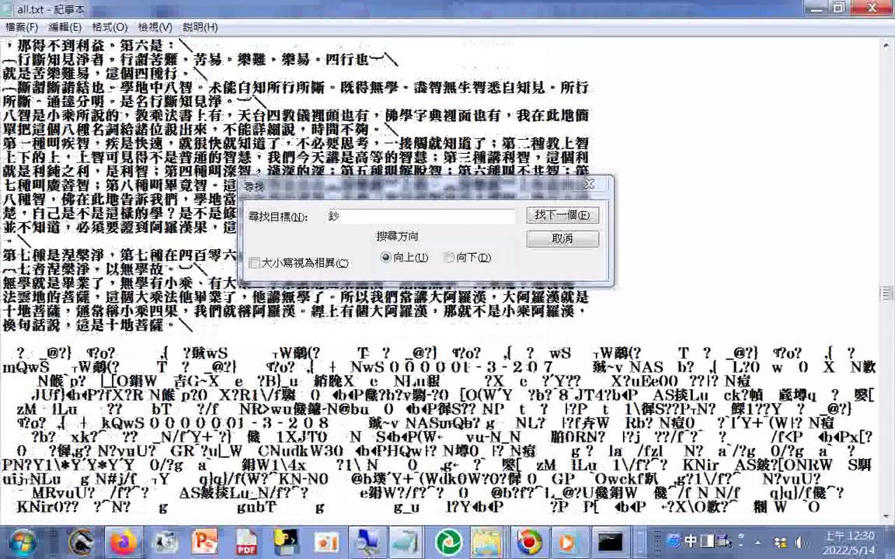
In the missing-files note, replace B1-3-201.WRI under the 原始資料光碟缺乏檔案的情形 heading with a copy of B1-3-203.WRI.
{"action": "left_click", "coordinate": [420, 540]}
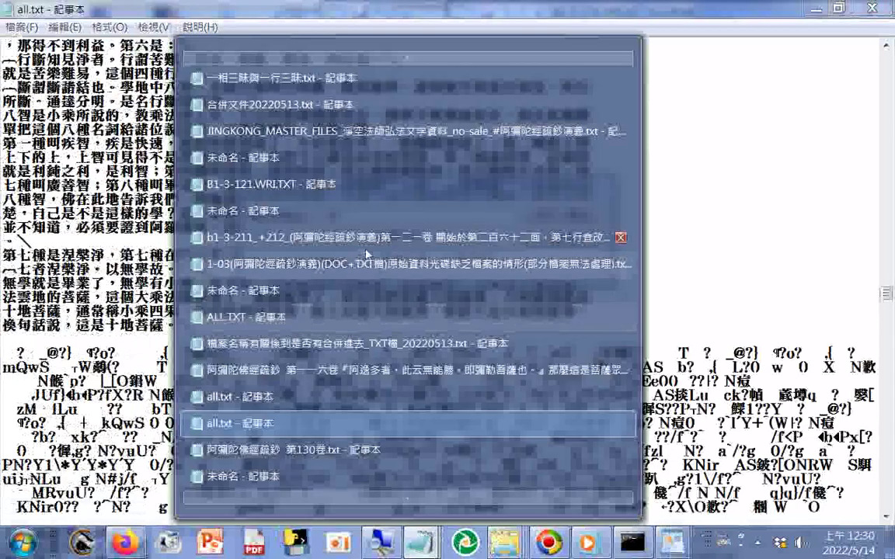
{"action": "mouse_move", "coordinate": [368, 266]}
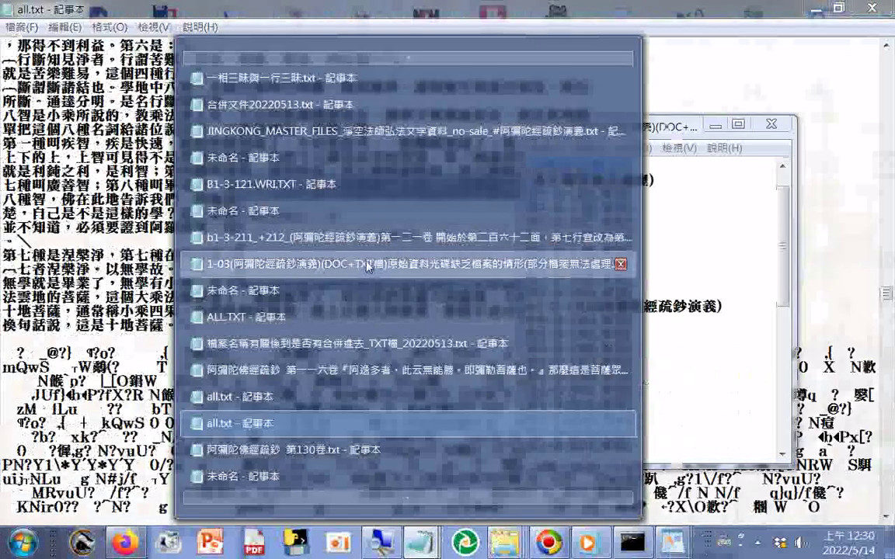
{"action": "left_click", "coordinate": [369, 267]}
{"action": "left_click_drag", "start_coordinate": [527, 404], "coordinate": [639, 415]}
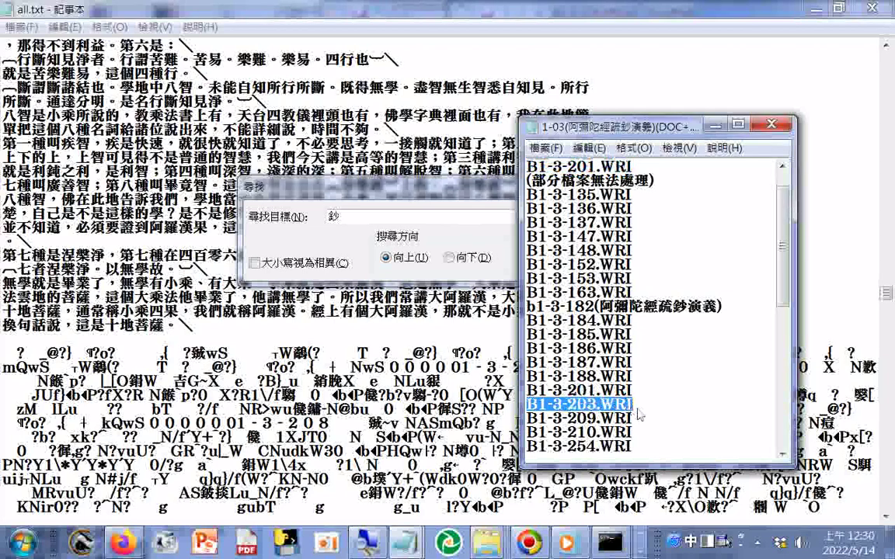
{"action": "right_click", "coordinate": [632, 408]}
{"action": "left_click", "coordinate": [670, 249]}
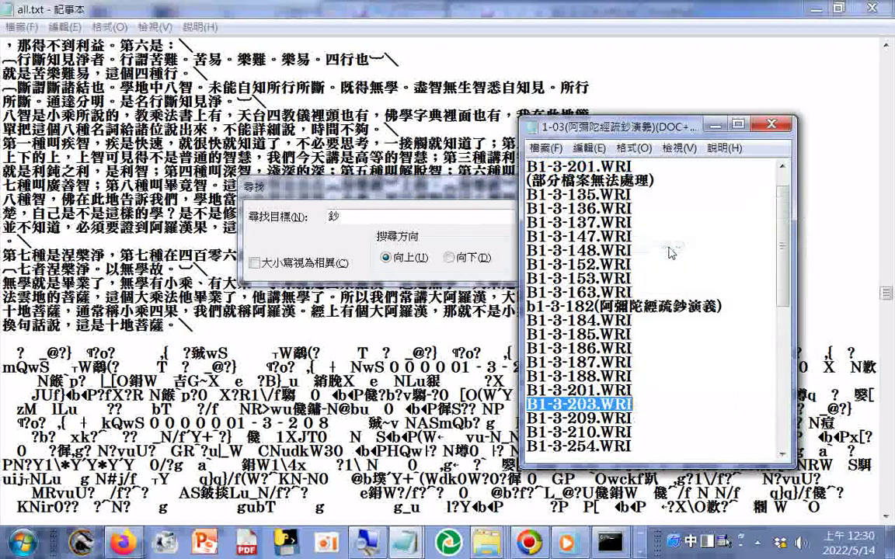
{"action": "scroll", "coordinate": [636, 196], "scroll_direction": "up", "scroll_amount": 1}
{"action": "left_click_drag", "start_coordinate": [641, 195], "coordinate": [528, 195]}
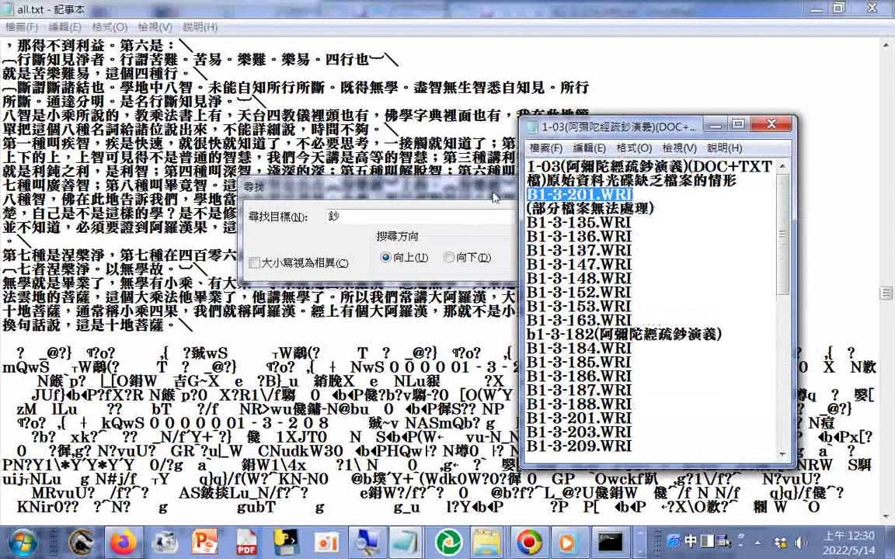
{"action": "right_click", "coordinate": [549, 196]}
{"action": "left_click", "coordinate": [579, 261]}
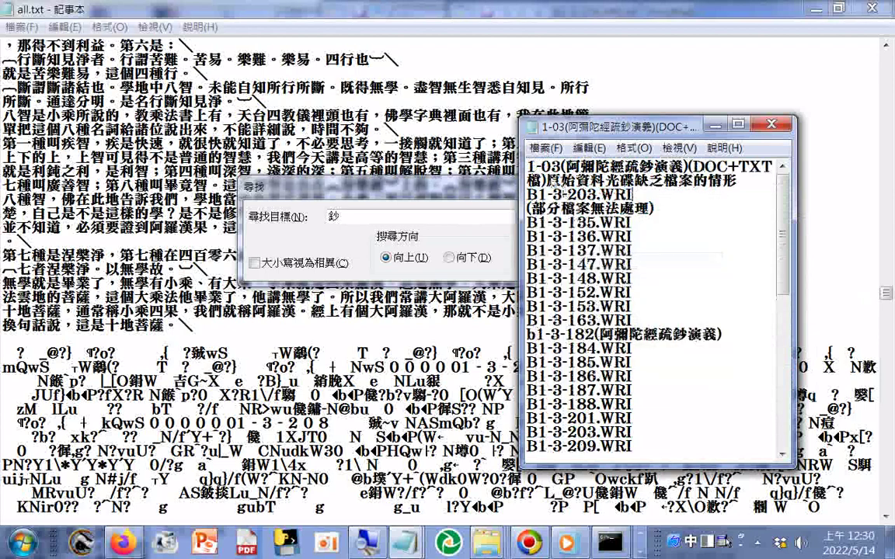
Copy the B1-3-203.WRI missing-file notice over the first garbled line after volume 202 in all.txt and add blank lines below it.
{"action": "left_click_drag", "start_coordinate": [548, 181], "coordinate": [634, 194]}
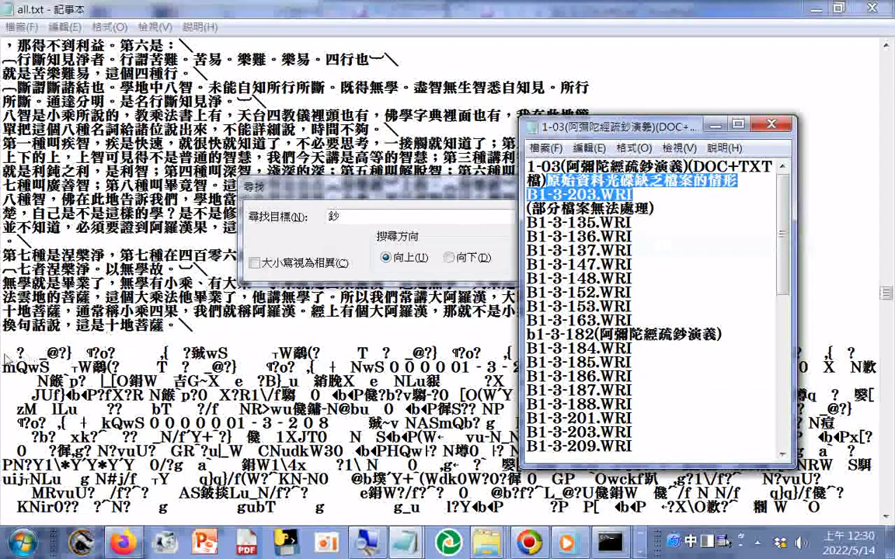
{"action": "left_click_drag", "start_coordinate": [5, 355], "coordinate": [878, 354]}
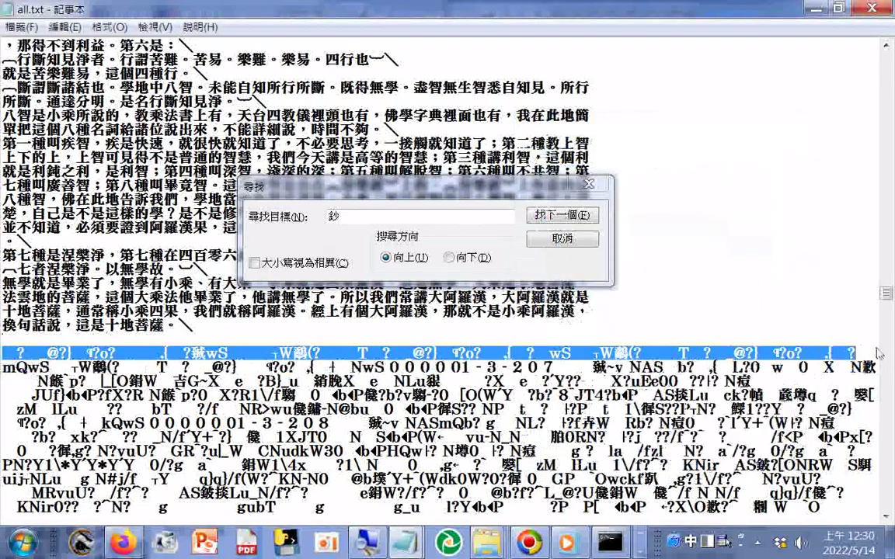
{"action": "right_click", "coordinate": [845, 349]}
{"action": "left_click", "coordinate": [767, 203]}
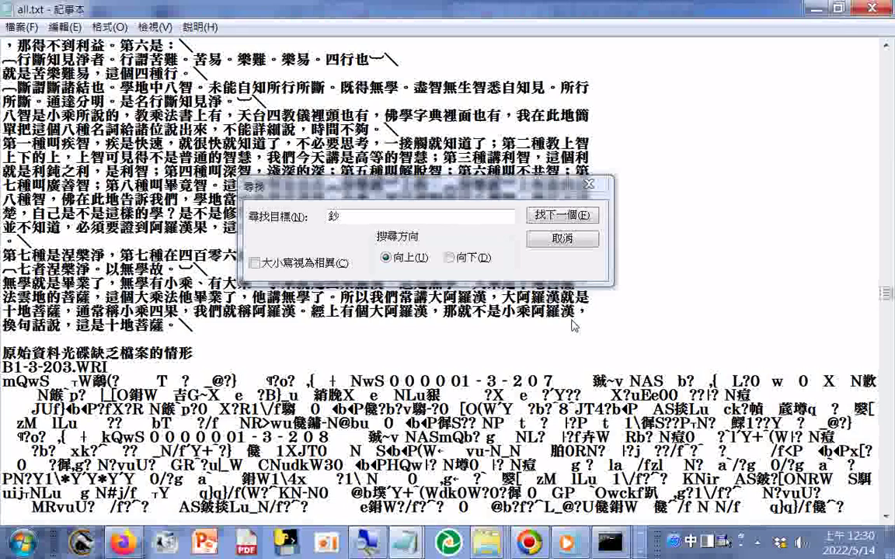
{"action": "key", "text": "Return"}
{"action": "key", "text": "Return"}
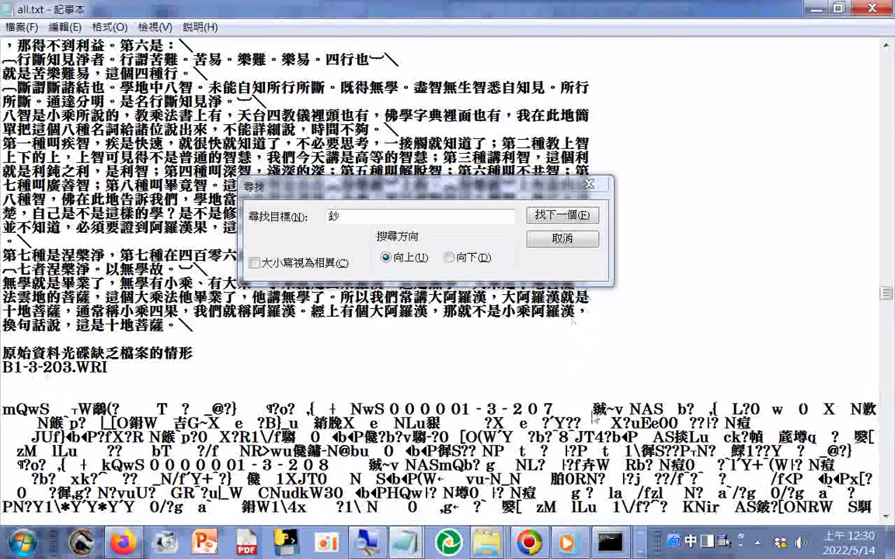
{"action": "key", "text": "Return"}
{"action": "key", "text": "Return"}
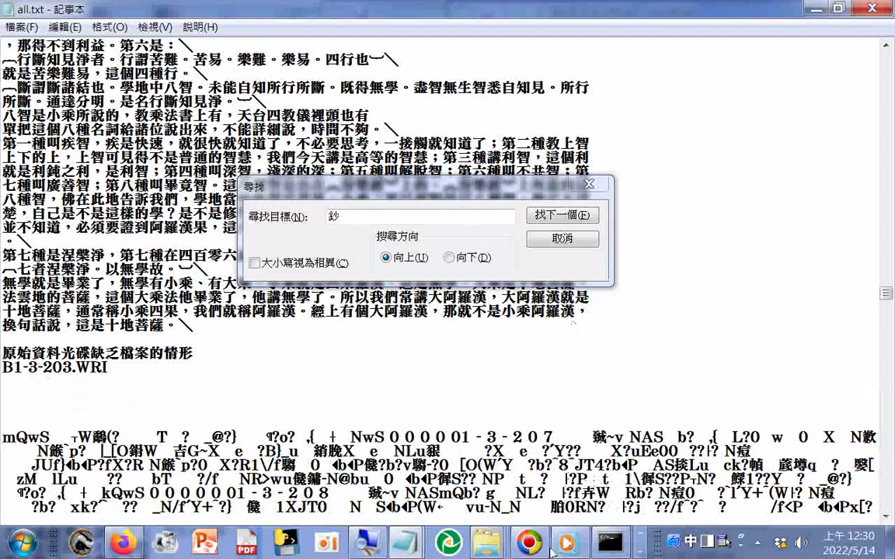
{"action": "key", "text": "Return"}
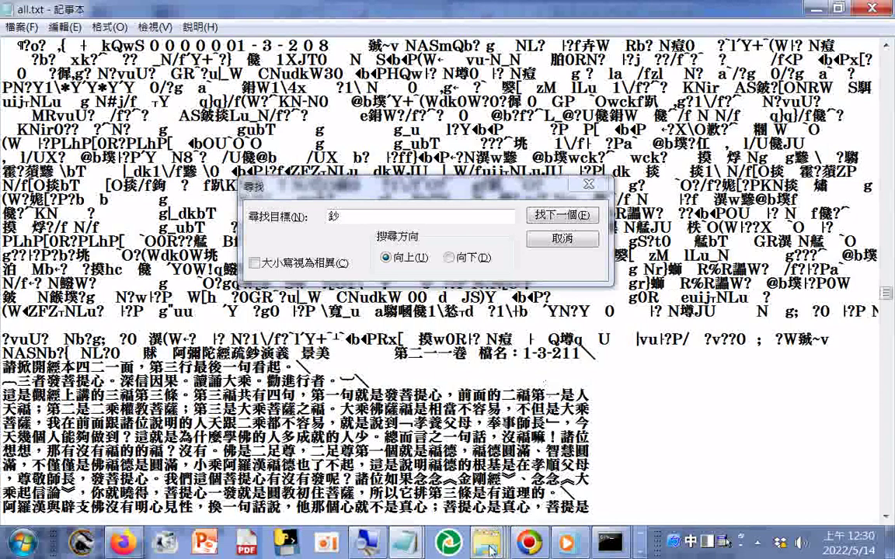
Open b1-3-204.WRI.txt from the AMITOJING1-02(DOC) folder, copy its entire text and close WordPad.
{"action": "mouse_move", "coordinate": [490, 548]}
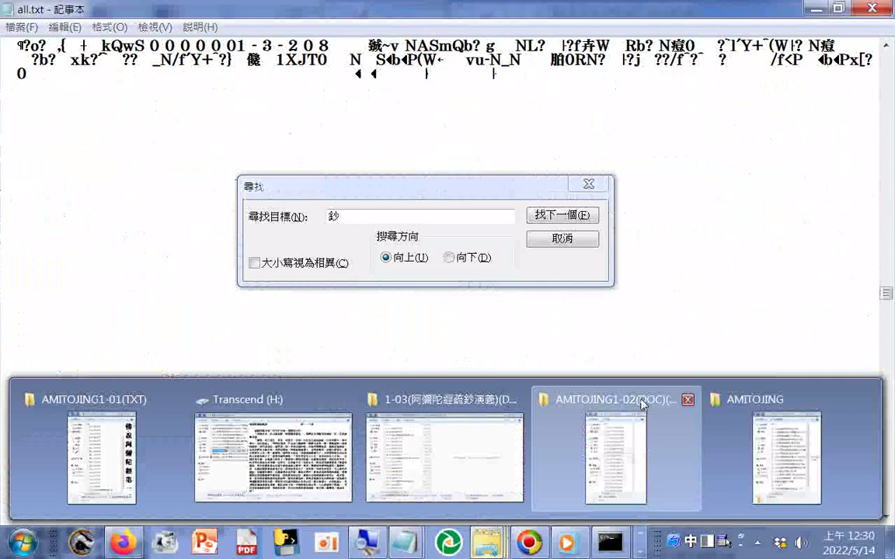
{"action": "left_click", "coordinate": [642, 403]}
{"action": "double_click", "coordinate": [727, 279]}
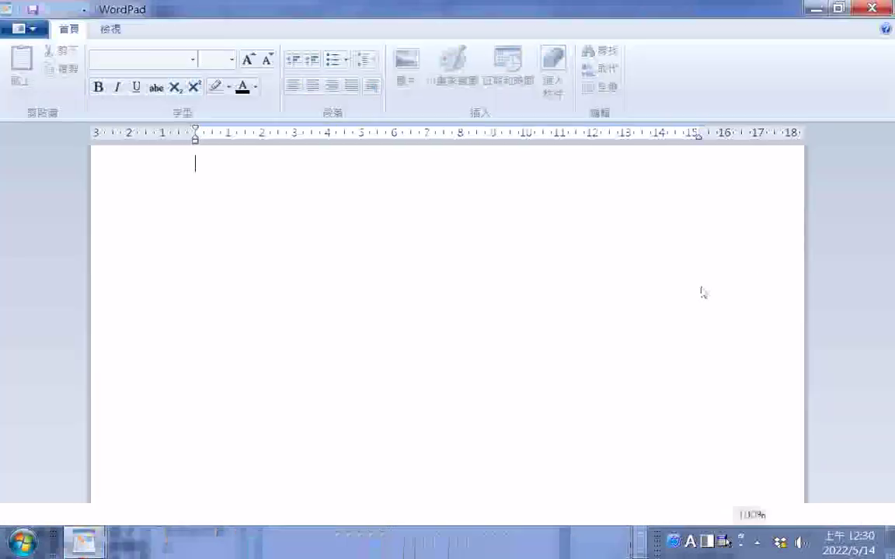
{"action": "key", "text": "ctrl+a"}
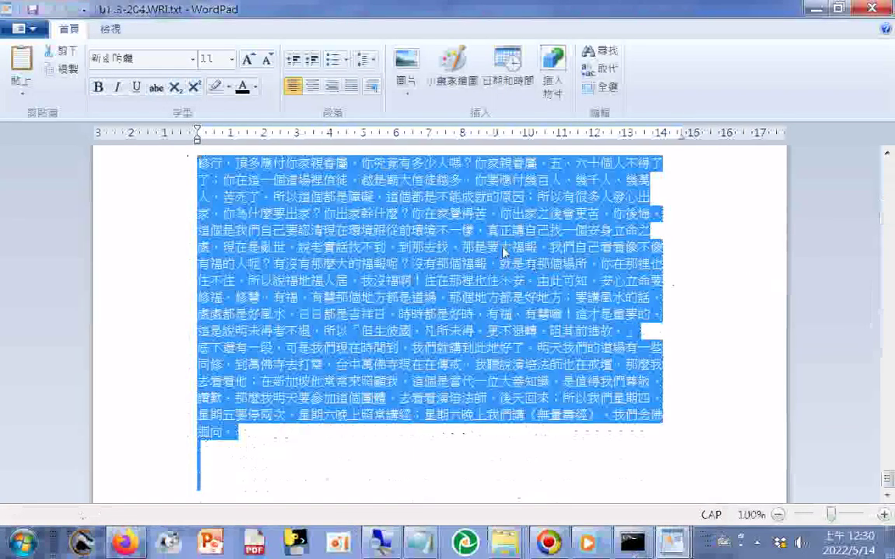
{"action": "right_click", "coordinate": [552, 267]}
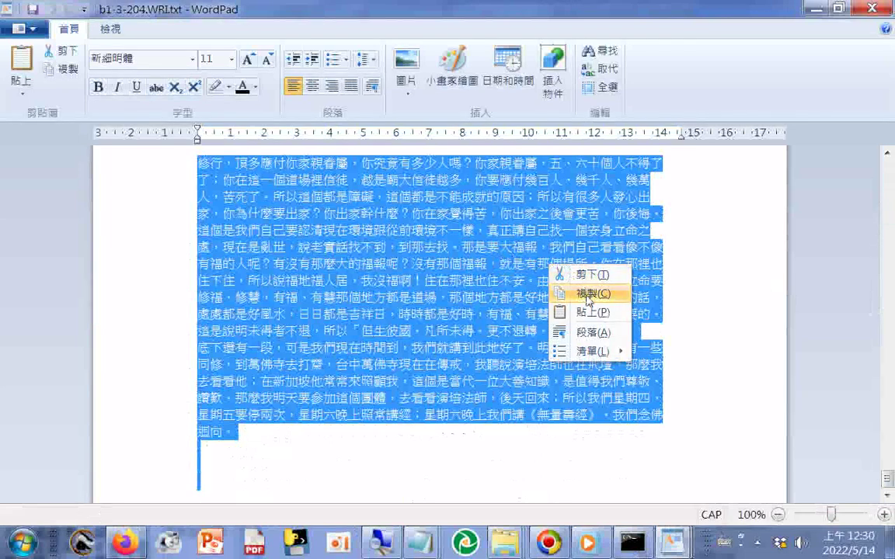
{"action": "left_click", "coordinate": [586, 294]}
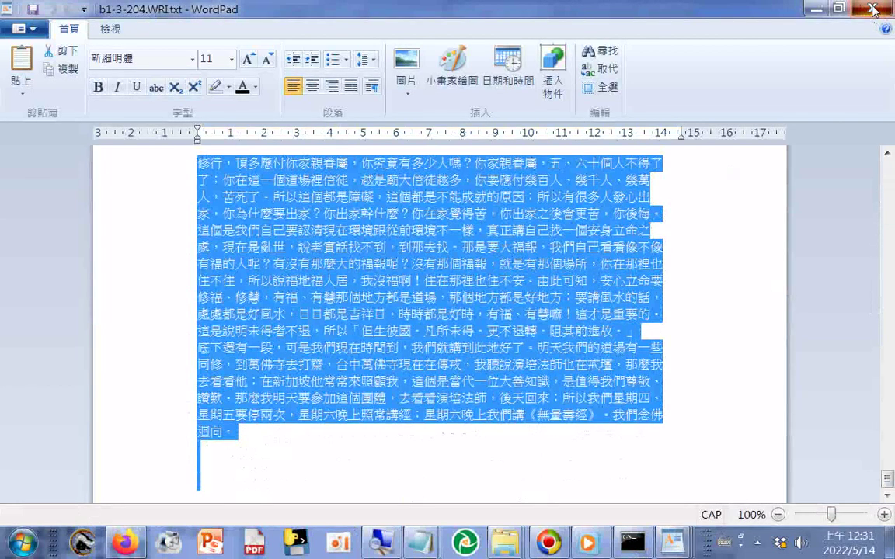
{"action": "left_click", "coordinate": [872, 8]}
{"action": "right_click", "coordinate": [673, 542]}
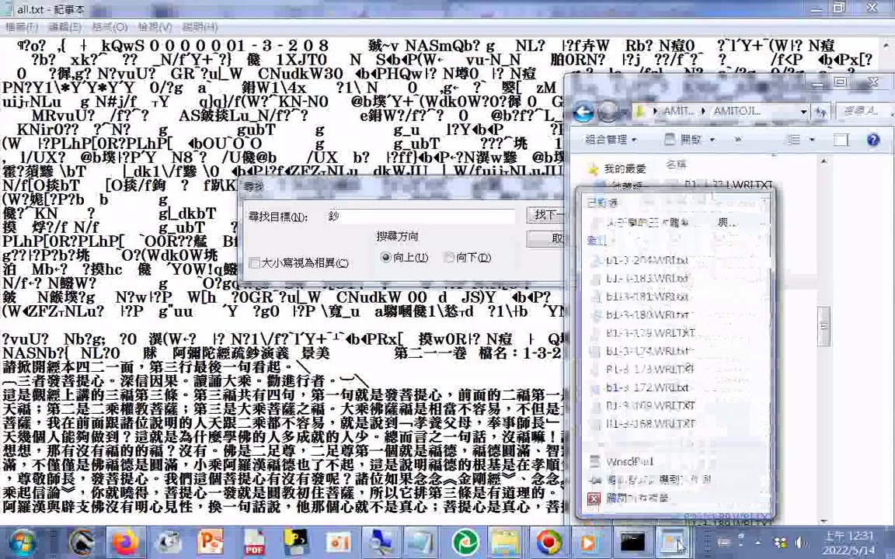
{"action": "left_click", "coordinate": [705, 488]}
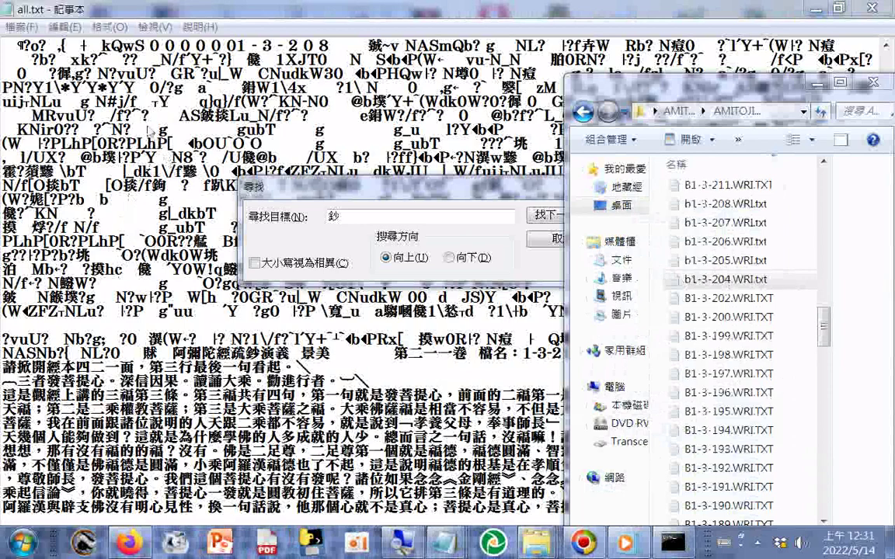
Replace the first garbled lines below the B1-3-203.WRI notice in all.txt with the copied volume 204 text.
{"action": "left_click", "coordinate": [142, 93]}
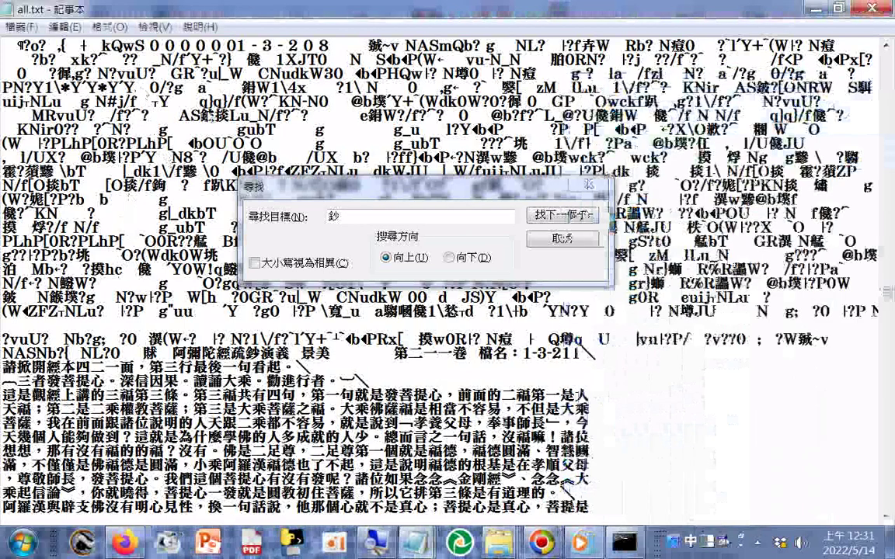
{"action": "scroll", "coordinate": [6, 227], "scroll_direction": "up", "scroll_amount": 4}
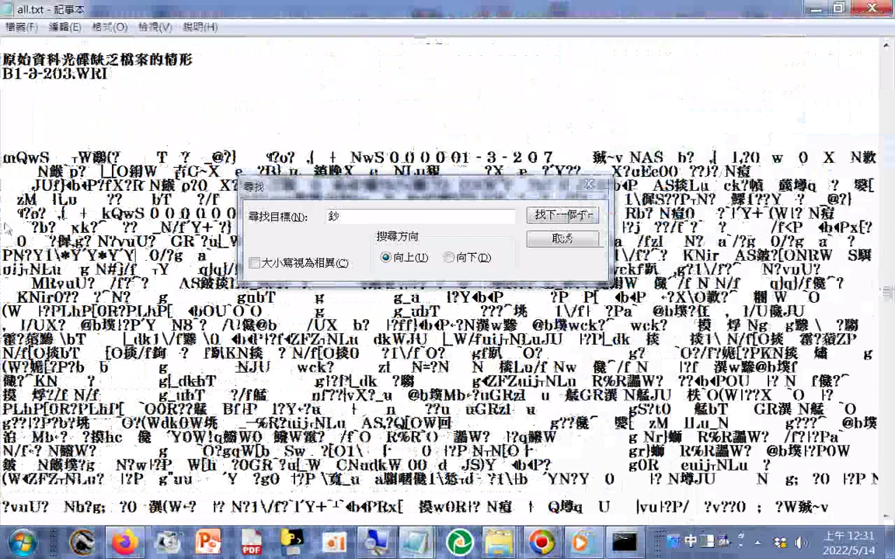
{"action": "left_click", "coordinate": [590, 215]}
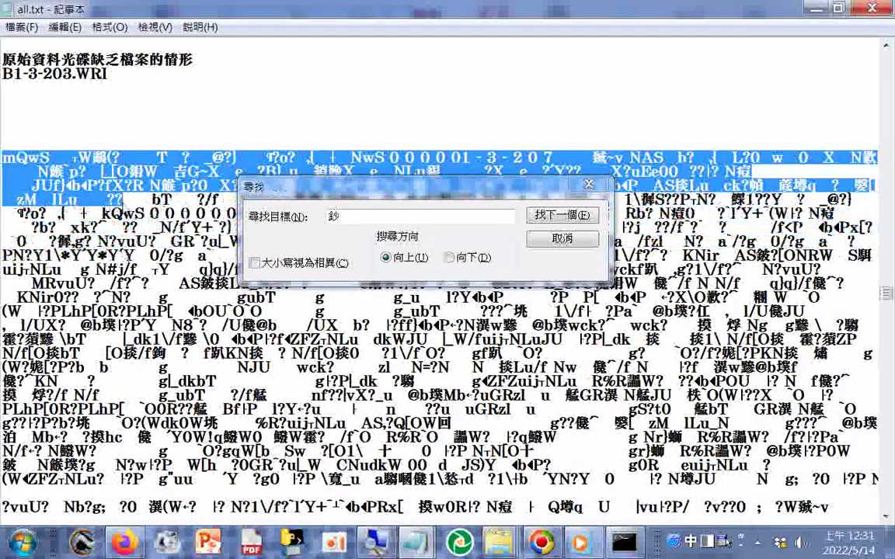
{"action": "right_click", "coordinate": [114, 193]}
{"action": "left_click", "coordinate": [152, 241]}
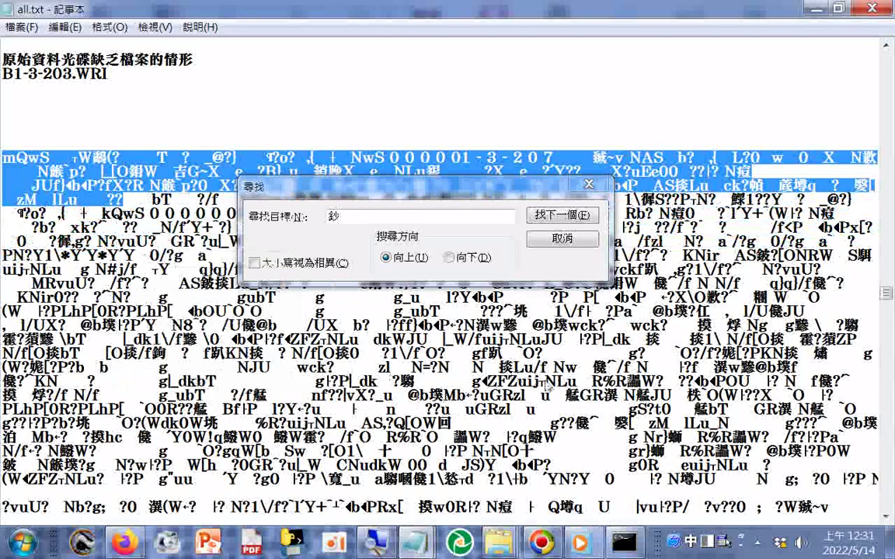
{"action": "key", "text": "ctrl+v"}
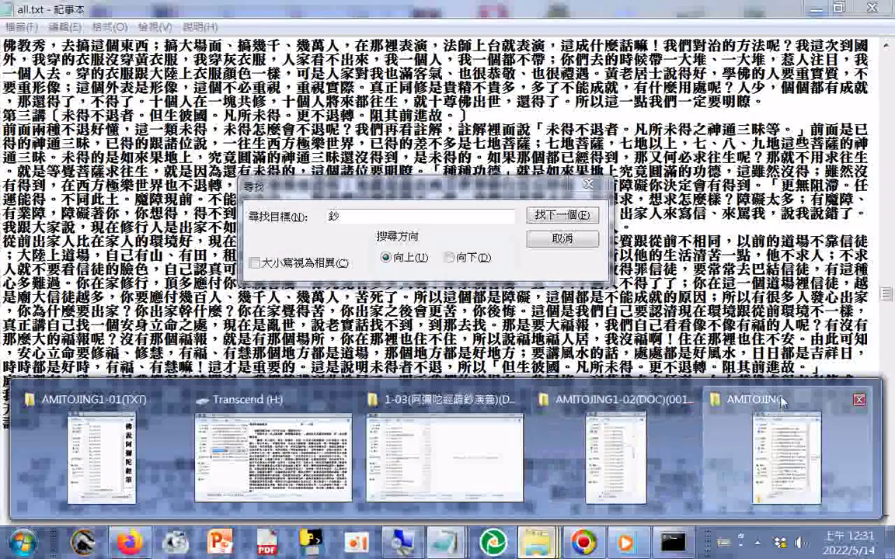
Copy the entire text of b1-3-205.WRI.txt and paste it over the next garbled lines after volume 204 in all.txt.
{"action": "left_click", "coordinate": [783, 402]}
{"action": "mouse_move", "coordinate": [537, 542]}
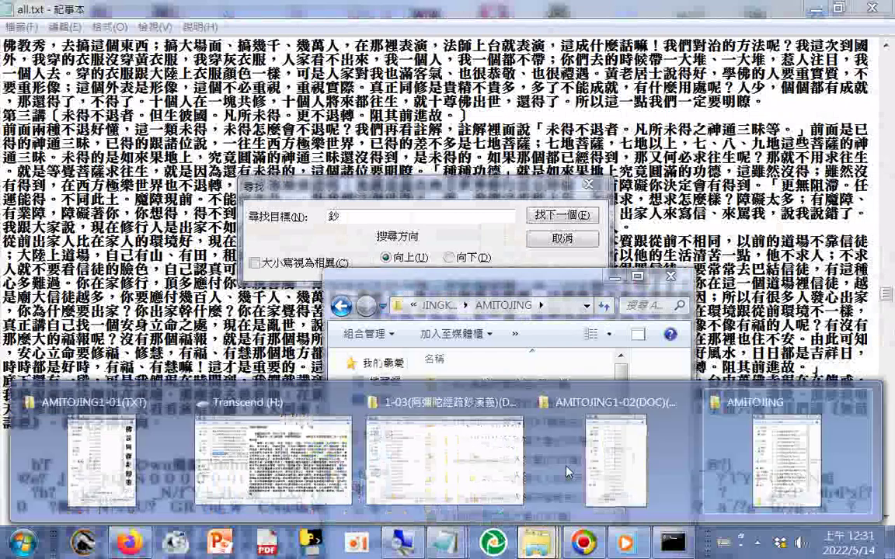
{"action": "left_click", "coordinate": [592, 404]}
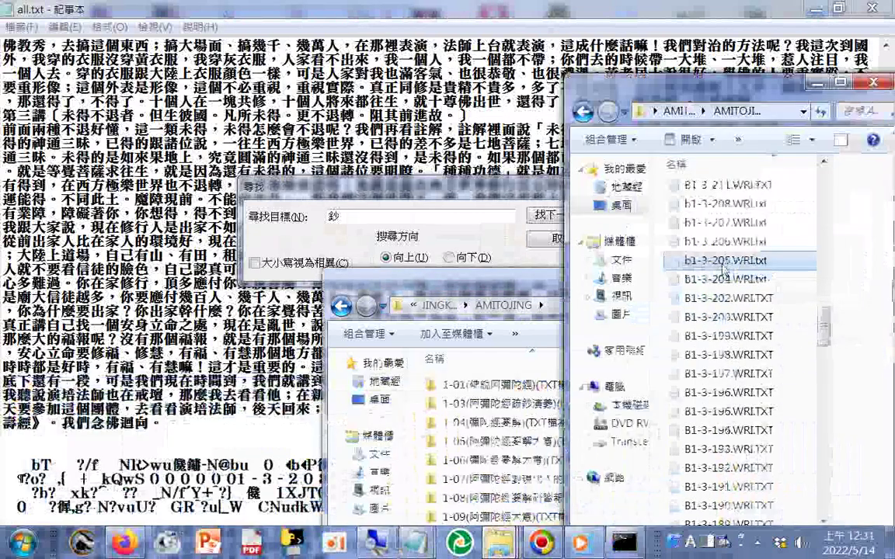
{"action": "double_click", "coordinate": [722, 268]}
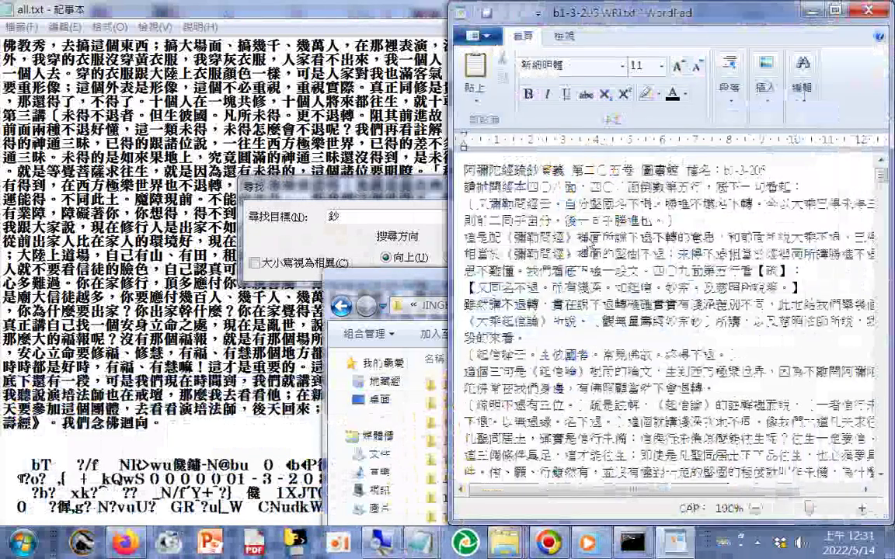
{"action": "key", "text": "ctrl+a"}
{"action": "right_click", "coordinate": [572, 249]}
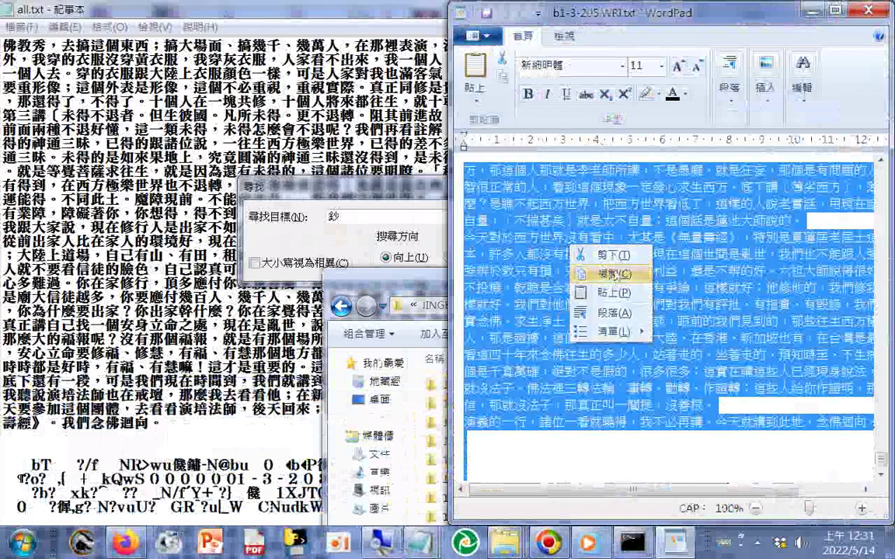
{"action": "left_click", "coordinate": [612, 273]}
{"action": "key", "text": "alt+F4"}
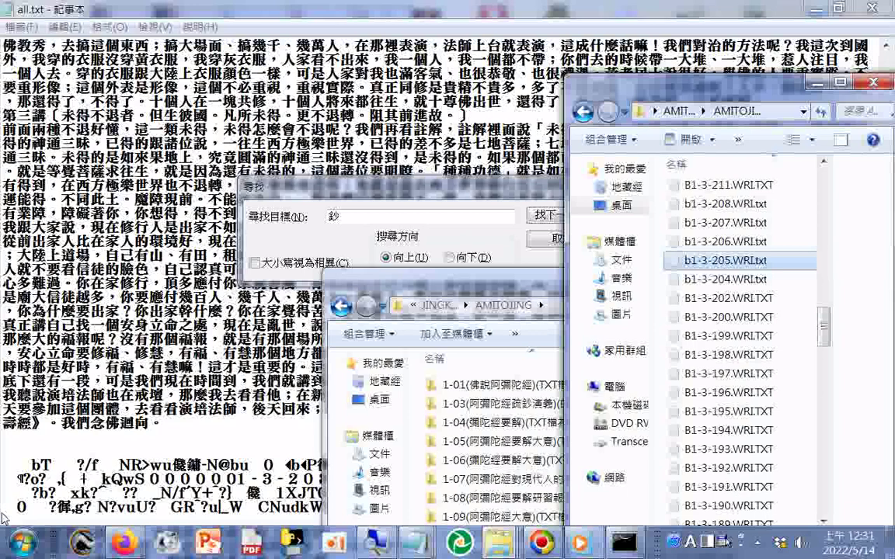
{"action": "right_click", "coordinate": [39, 452]}
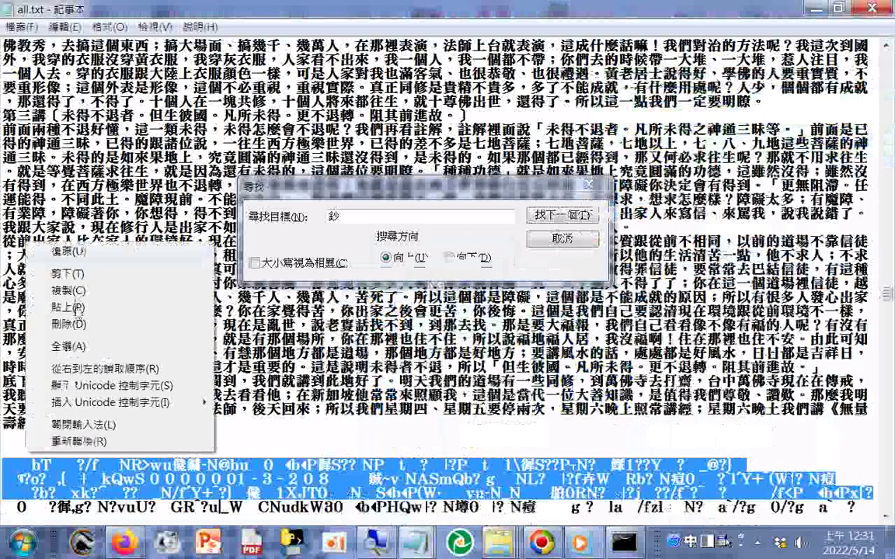
{"action": "left_click", "coordinate": [74, 307]}
Copy the entire text of b1-3-206.WRI.txt and paste it over the next garbled lines after volume 205 in all.txt.
{"action": "left_click", "coordinate": [502, 544]}
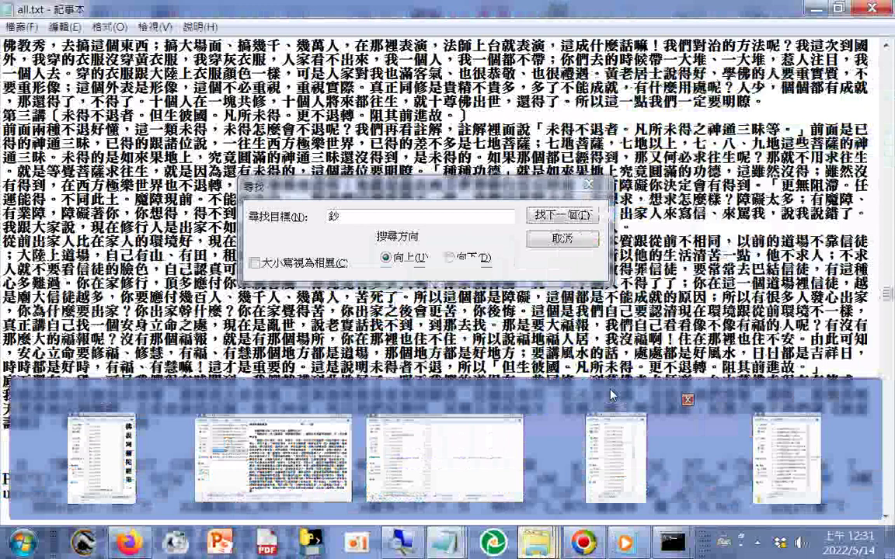
{"action": "left_click", "coordinate": [610, 397]}
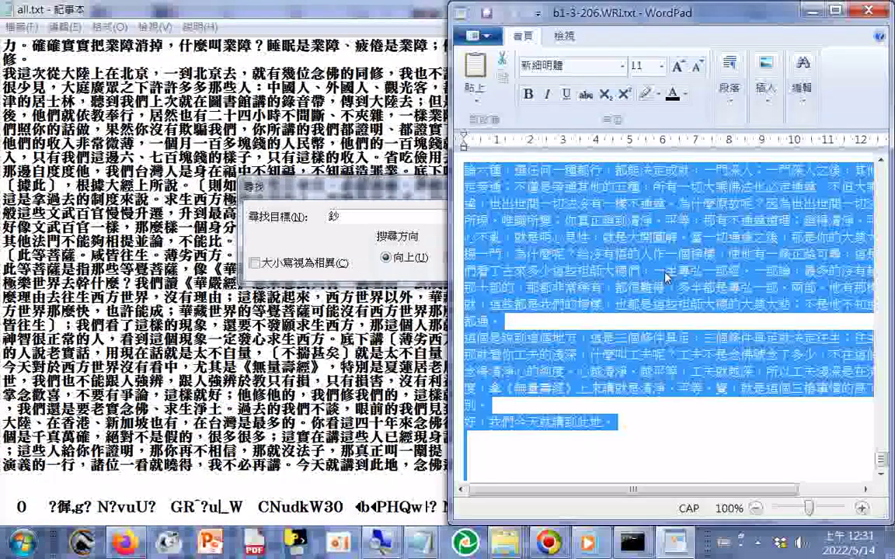
{"action": "right_click", "coordinate": [663, 268]}
{"action": "left_click", "coordinate": [709, 295]}
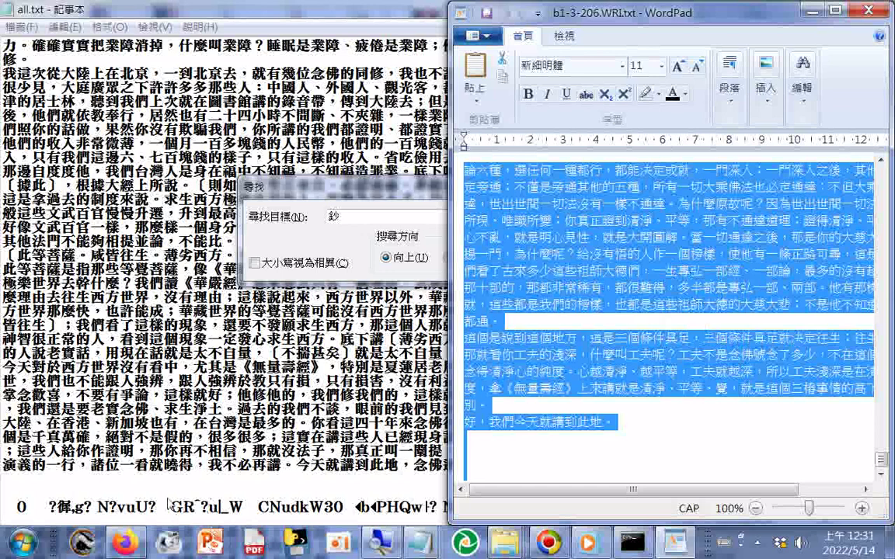
{"action": "right_click", "coordinate": [52, 443]}
{"action": "left_click", "coordinate": [106, 300]}
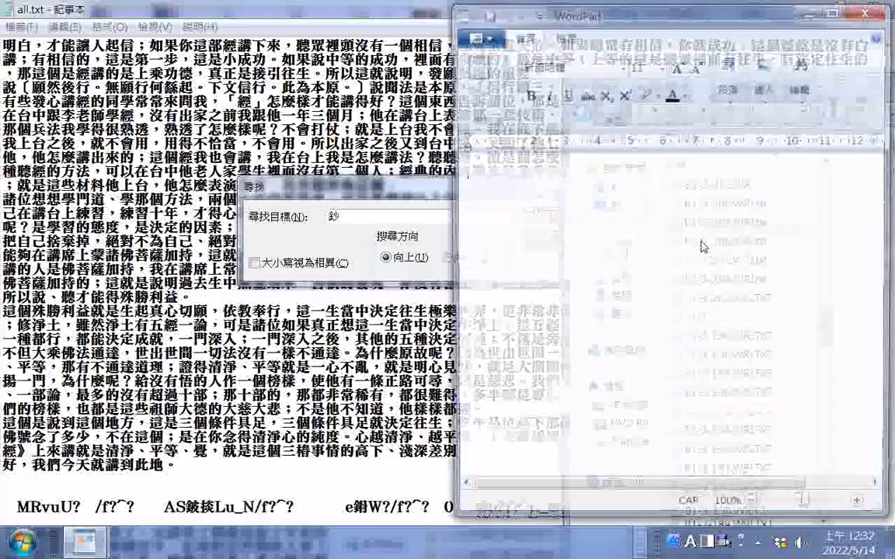
Copy the entire text of b1-3-207.WRI.txt and paste it over the next garbled lines after volume 206 in all.txt.
{"action": "key", "text": "ctrl+a"}
{"action": "right_click", "coordinate": [571, 237]}
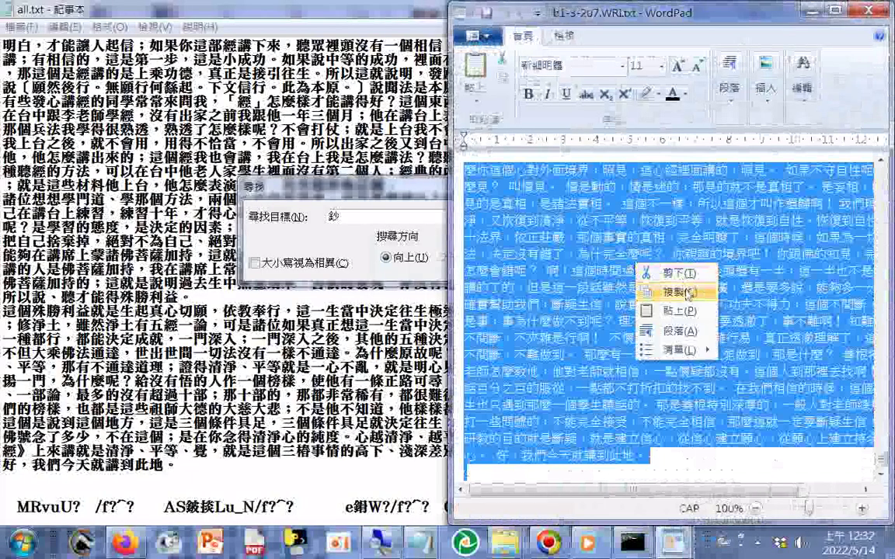
{"action": "left_click", "coordinate": [621, 265]}
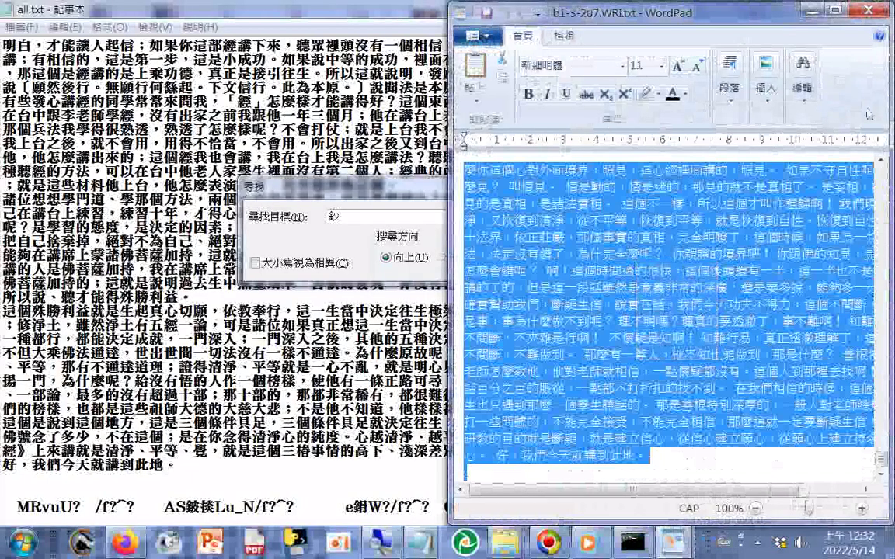
{"action": "left_click", "coordinate": [869, 12]}
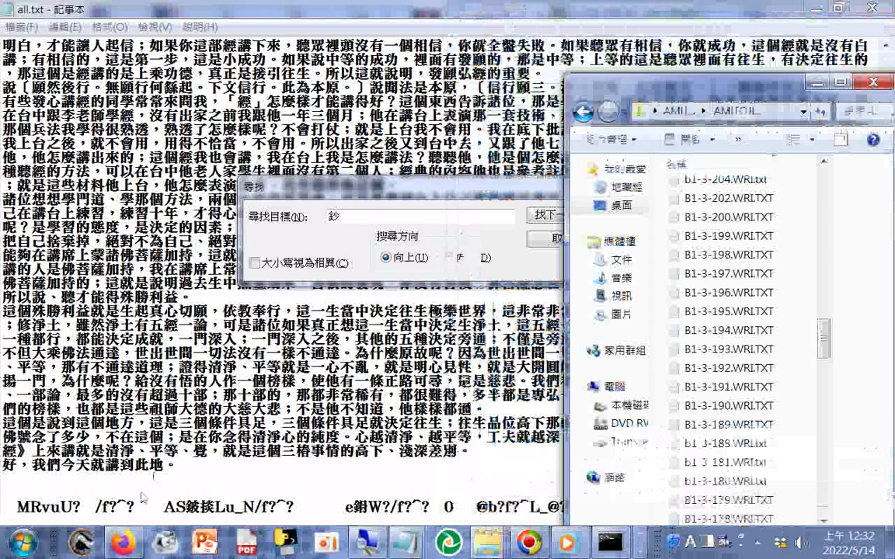
{"action": "left_click_drag", "start_coordinate": [141, 495], "coordinate": [467, 530]}
Copy the entire text of b1-3-208.WRI.txt and paste it over the next garbled lines after volume 207 in all.txt.
{"action": "mouse_move", "coordinate": [488, 544]}
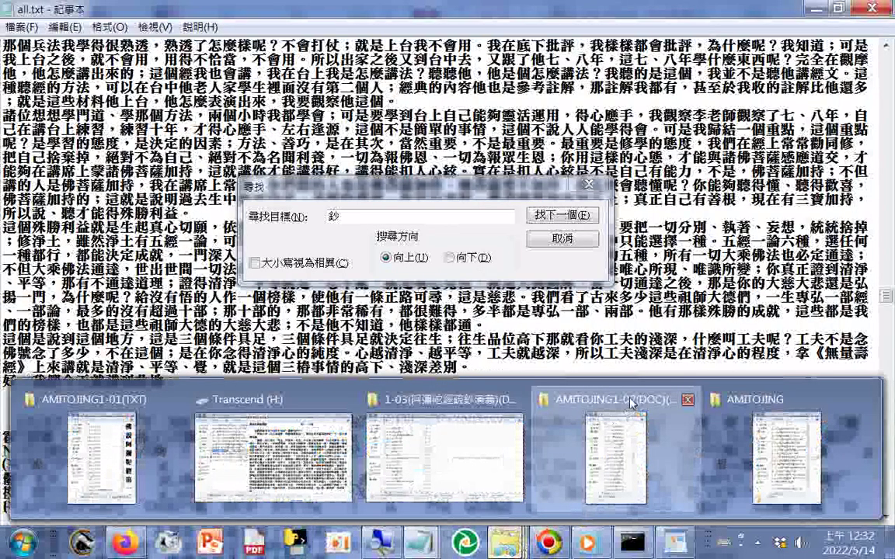
{"action": "left_click", "coordinate": [633, 402]}
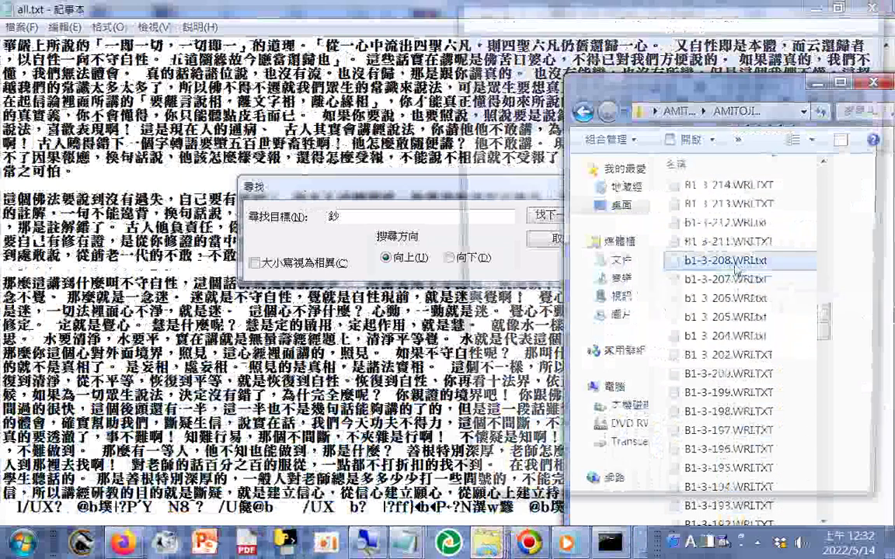
{"action": "double_click", "coordinate": [731, 261]}
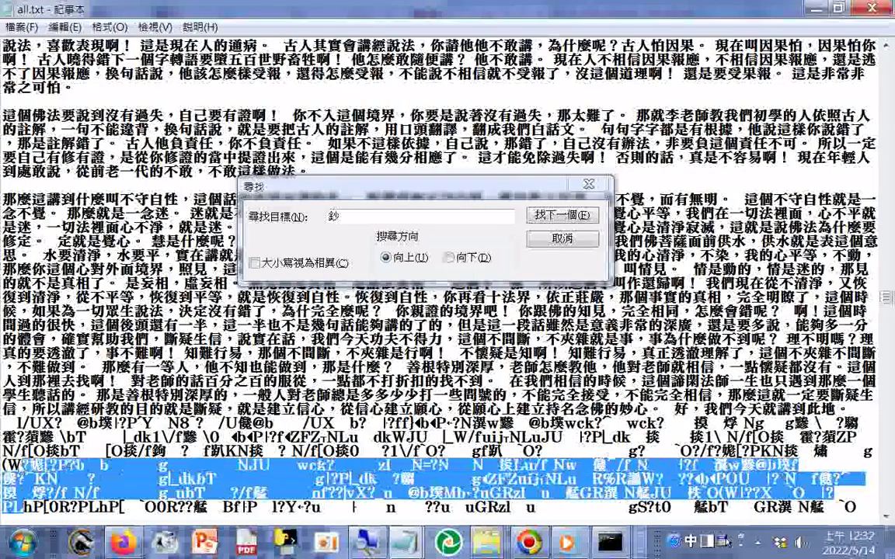
{"action": "left_click_drag", "start_coordinate": [16, 465], "coordinate": [5, 430]}
{"action": "right_click", "coordinate": [89, 412]}
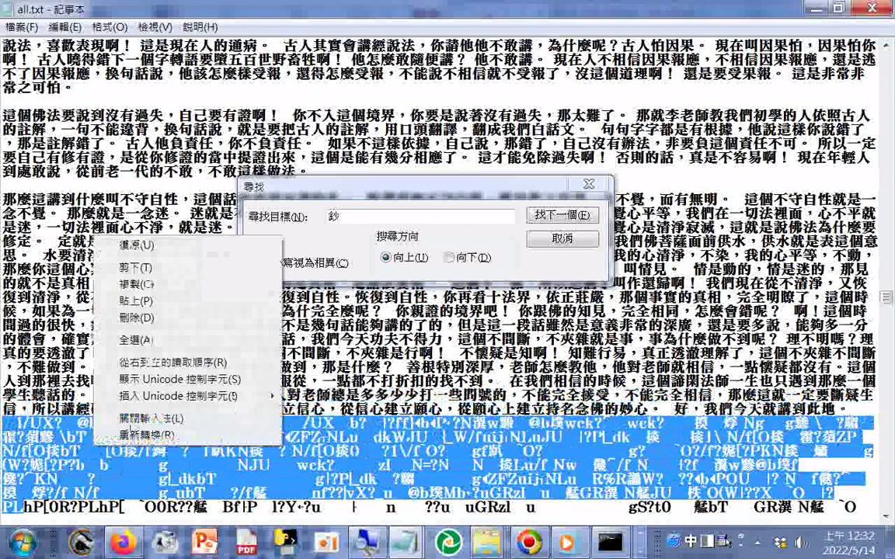
{"action": "left_click", "coordinate": [137, 304]}
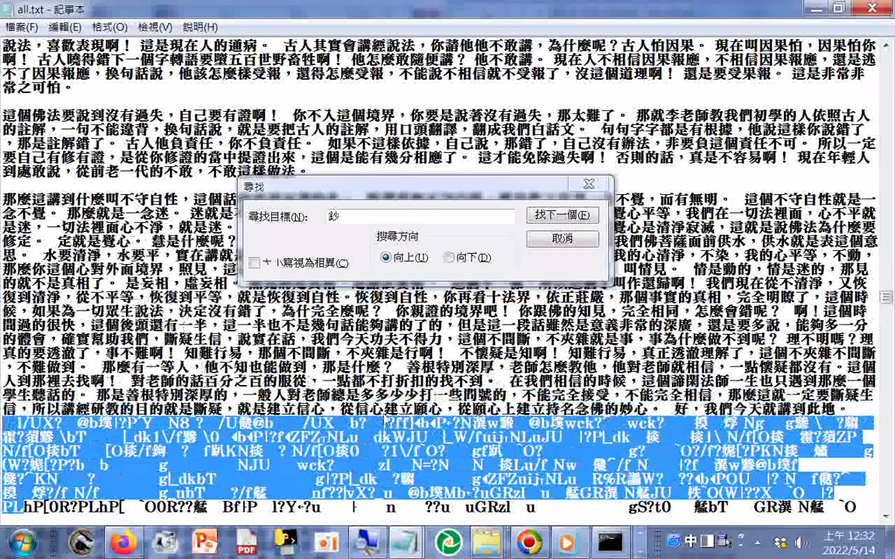
{"action": "key", "text": "Delete"}
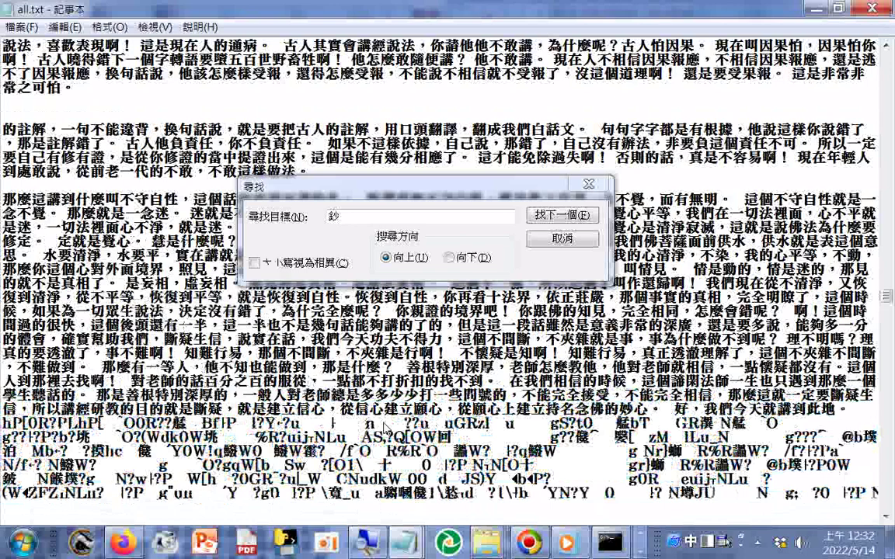
{"action": "key", "text": "F3"}
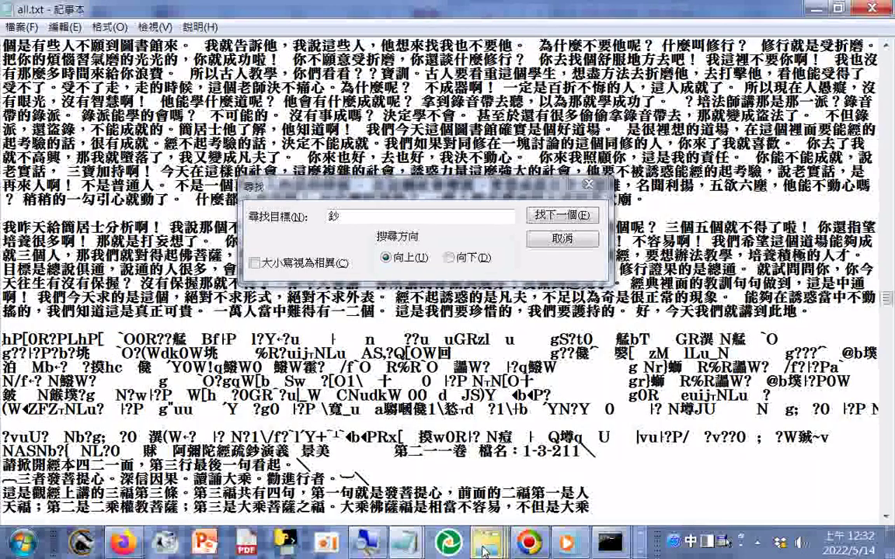
Open the 1-03(阿彌陀經疏鈔演義) missing-files note and copy the entries B1-3-209.WRI and B1-3-210.WRI.
{"action": "left_click", "coordinate": [405, 542]}
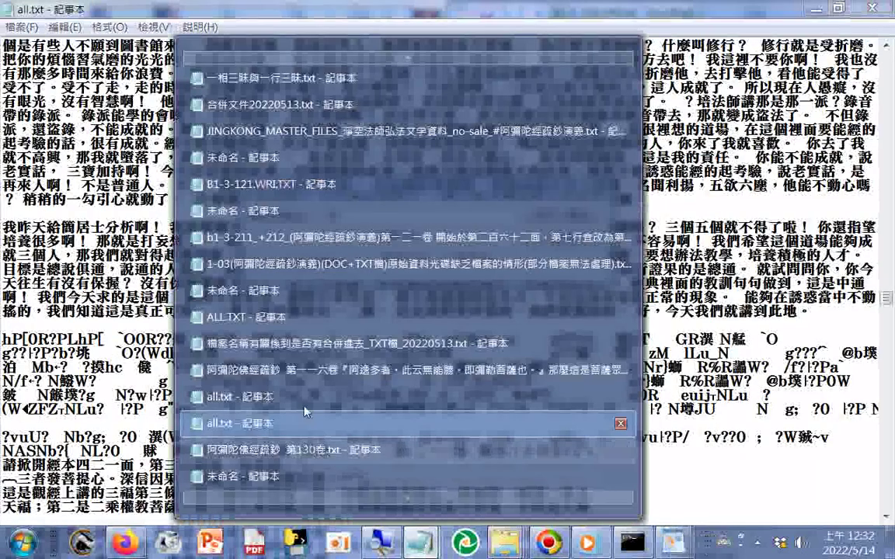
{"action": "mouse_move", "coordinate": [416, 272]}
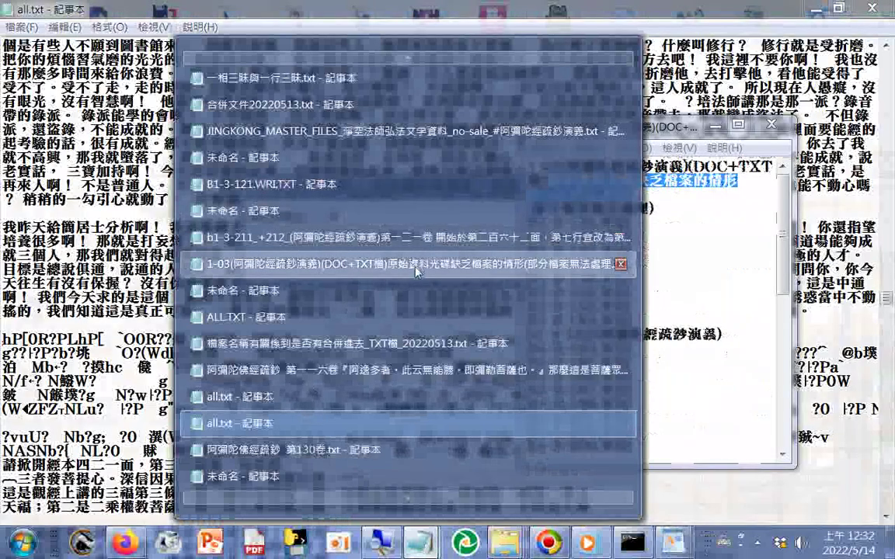
{"action": "left_click", "coordinate": [417, 271]}
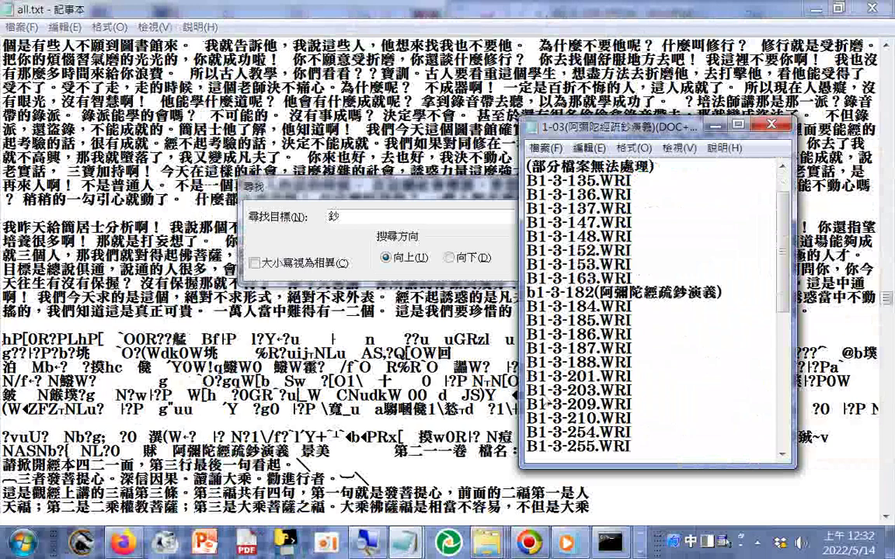
{"action": "left_click_drag", "start_coordinate": [528, 404], "coordinate": [632, 418]}
{"action": "right_click", "coordinate": [612, 413]}
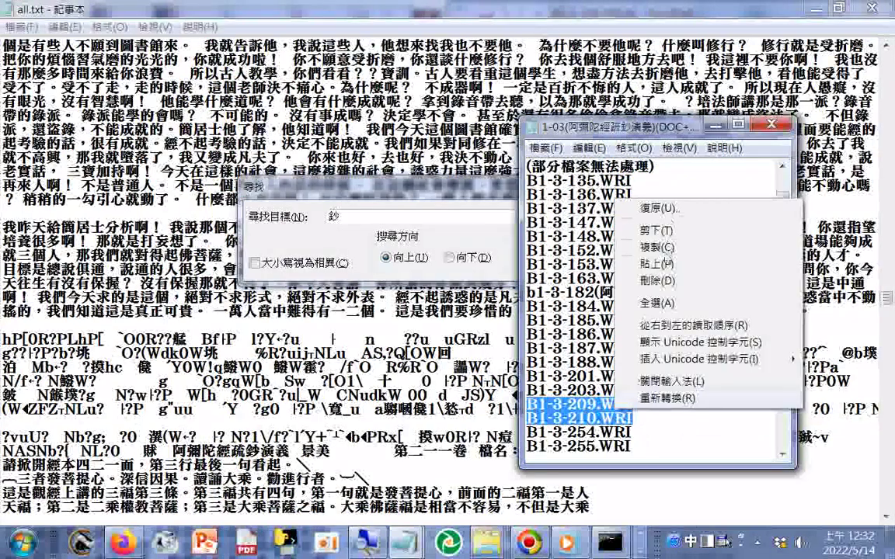
{"action": "left_click", "coordinate": [662, 247]}
Replace B1-3-203.WRI under 原始資料光碟缺乏檔案的情形 with the copied 209 and 210 entries, and copy that notice.
{"action": "scroll", "coordinate": [645, 201], "scroll_direction": "up", "scroll_amount": 1}
{"action": "left_click_drag", "start_coordinate": [644, 198], "coordinate": [524, 184]}
{"action": "double_click", "coordinate": [546, 194]}
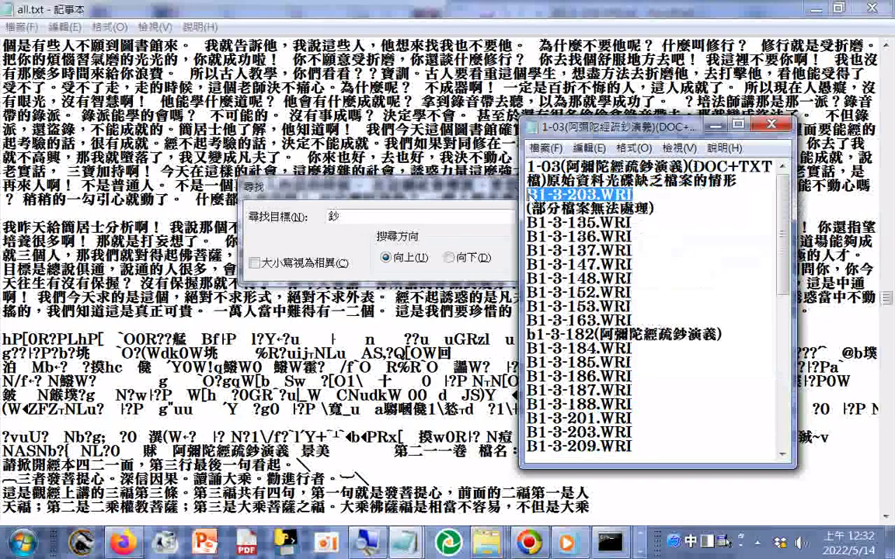
{"action": "right_click", "coordinate": [545, 194]}
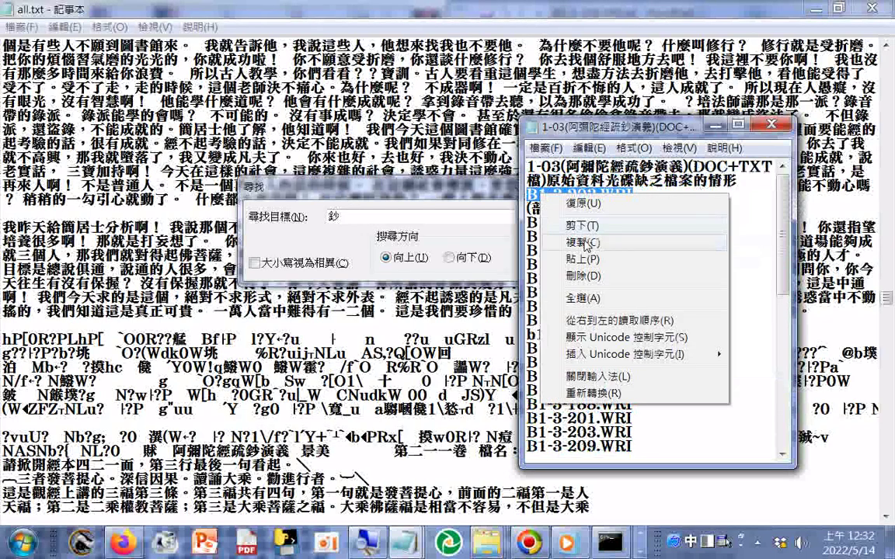
{"action": "left_click", "coordinate": [588, 202]}
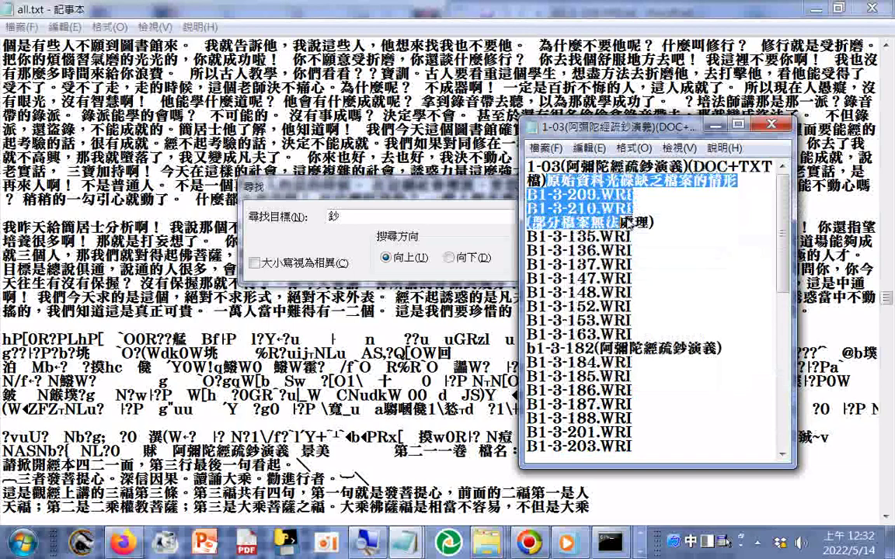
{"action": "key", "text": "shift+Up"}
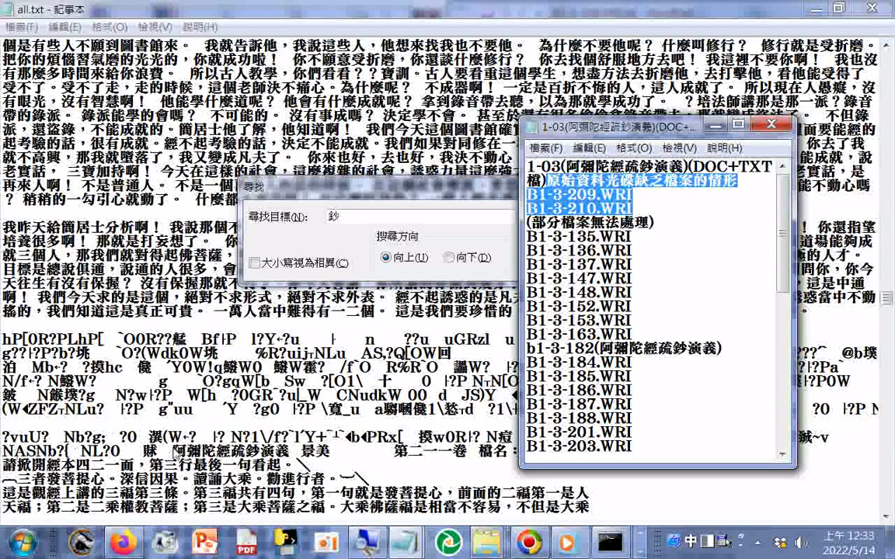
Replace the garbled text between volume 208 and the 第二一一卷 title in all.txt with the copied missing-files notice.
{"action": "left_click_drag", "start_coordinate": [173, 451], "coordinate": [3, 326]}
{"action": "right_click", "coordinate": [81, 329]}
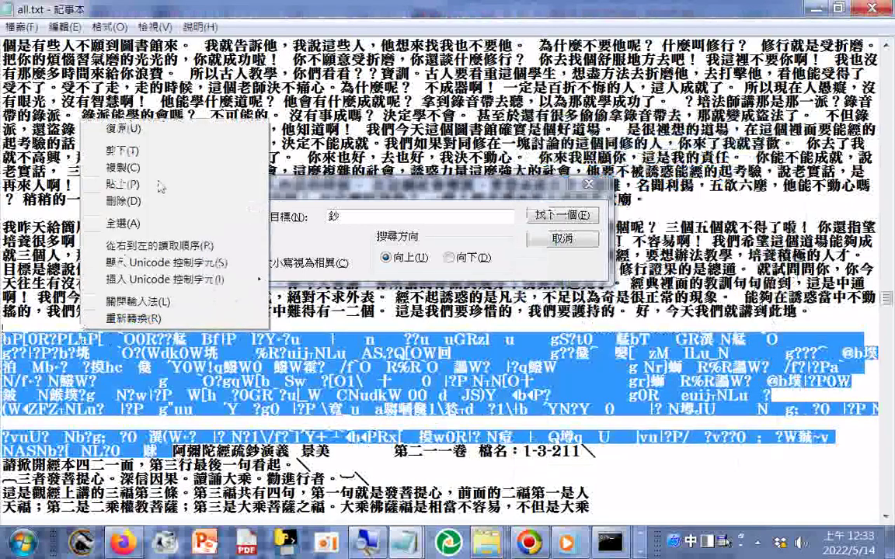
{"action": "left_click", "coordinate": [155, 167]}
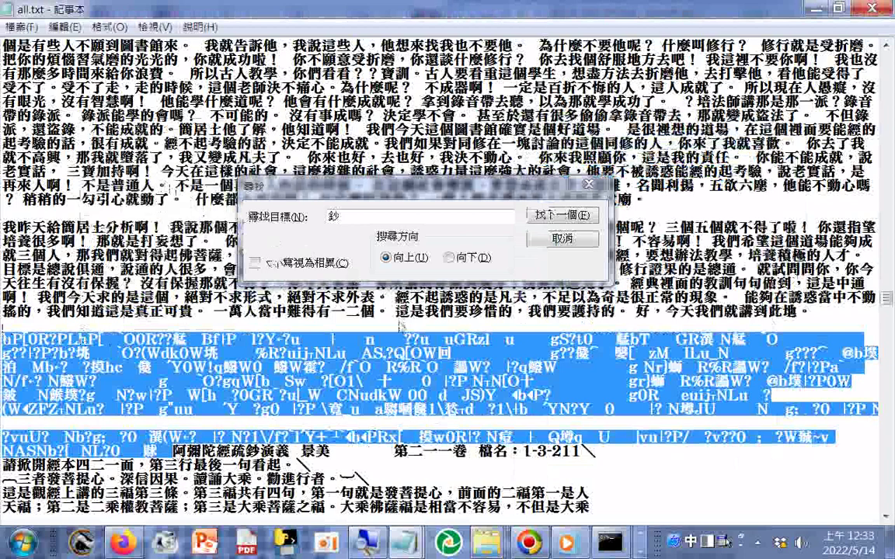
{"action": "key", "text": "Delete"}
{"action": "key", "text": "ctrl+z"}
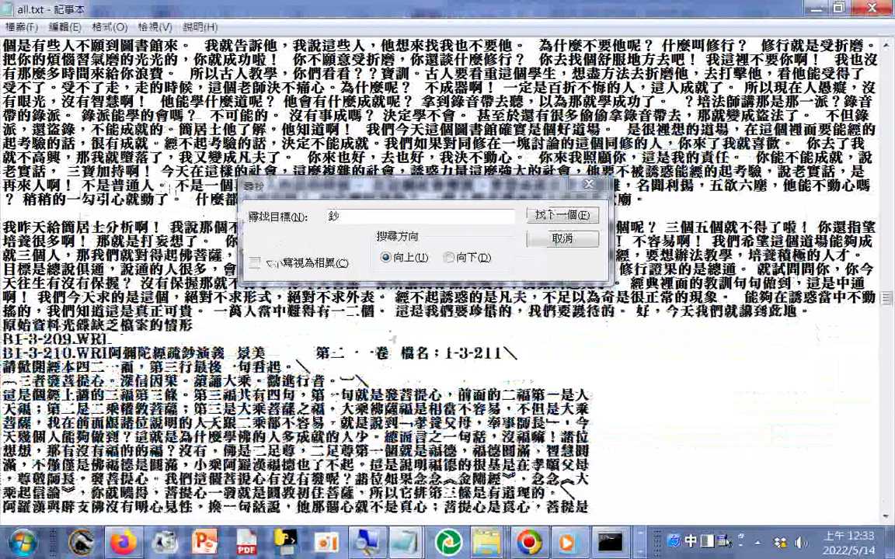
Set the B1-3-209/210 notice apart with blank lines before the volume 211 title and after the volume 208 text.
{"action": "key", "text": "Return"}
{"action": "key", "text": "Return"}
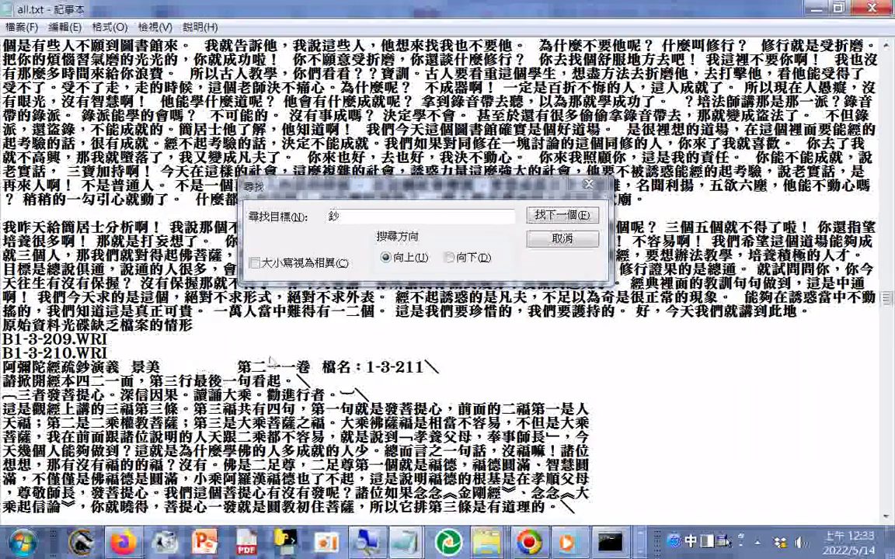
{"action": "key", "text": "Return"}
{"action": "key", "text": "Return"}
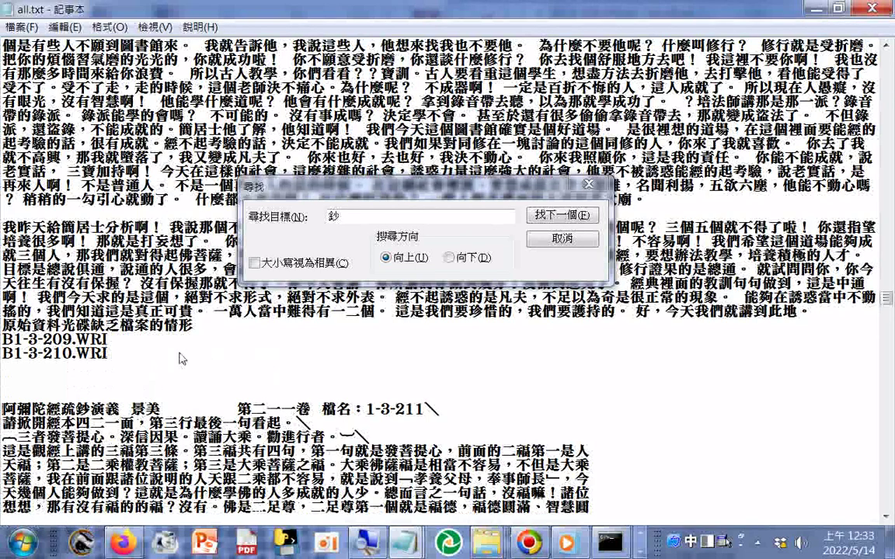
{"action": "key", "text": "Return"}
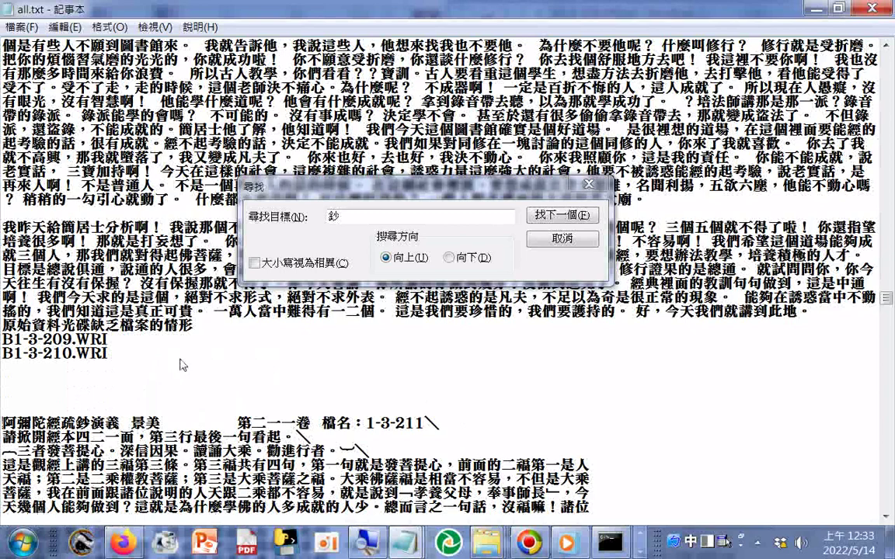
{"action": "key", "text": "Return"}
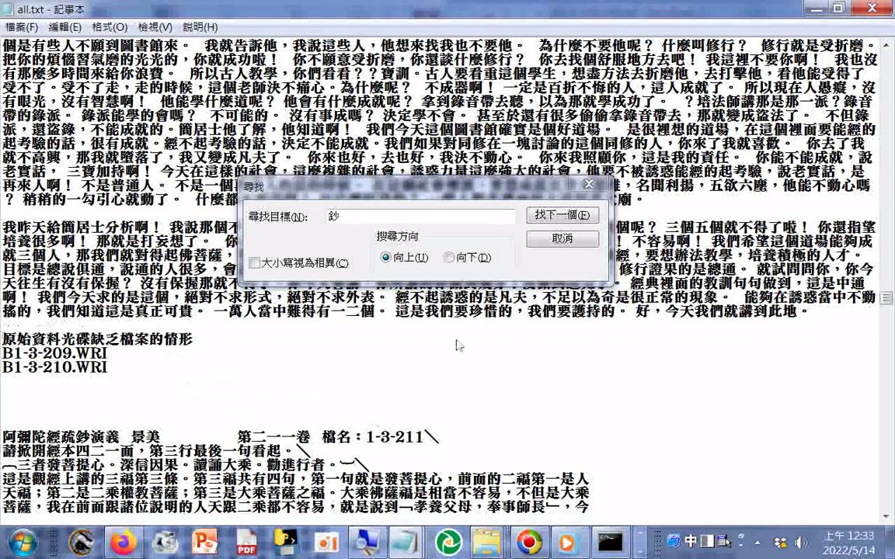
Search upward for 鈔 to reach the volume 208 title and add three blank lines above it.
{"action": "left_click", "coordinate": [560, 215]}
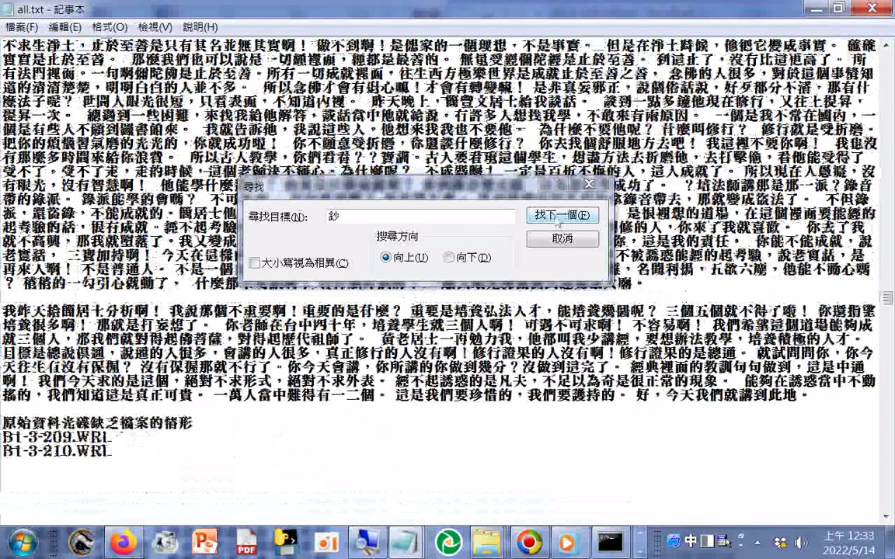
{"action": "left_click", "coordinate": [562, 215]}
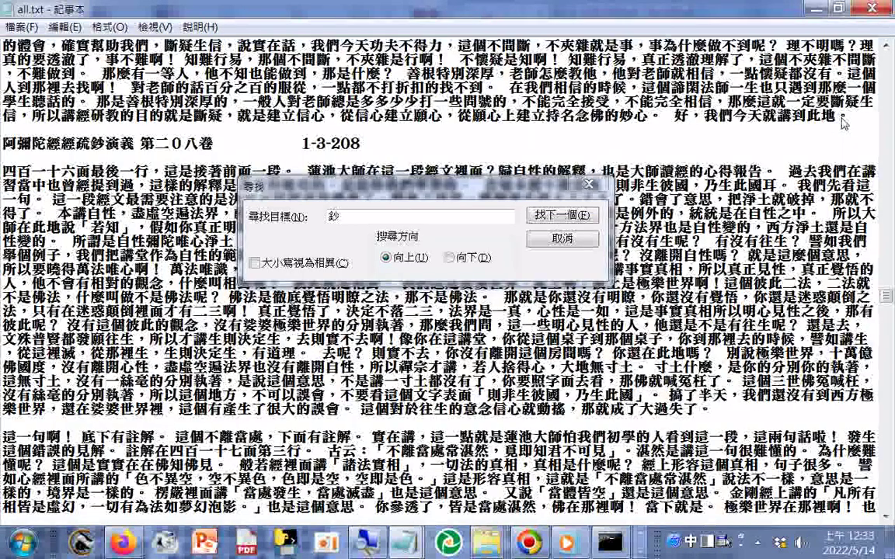
{"action": "left_click", "coordinate": [843, 123]}
{"action": "key", "text": "Return"}
{"action": "key", "text": "Return"}
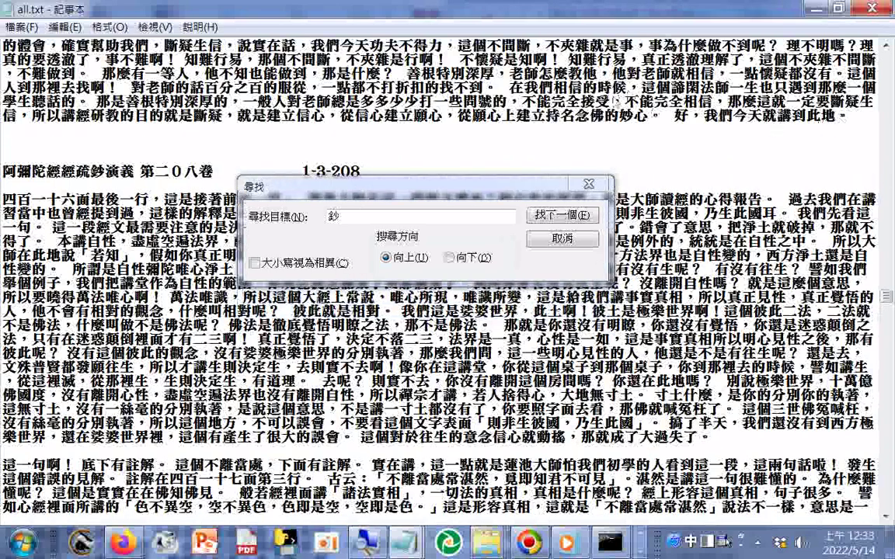
{"action": "key", "text": "Return"}
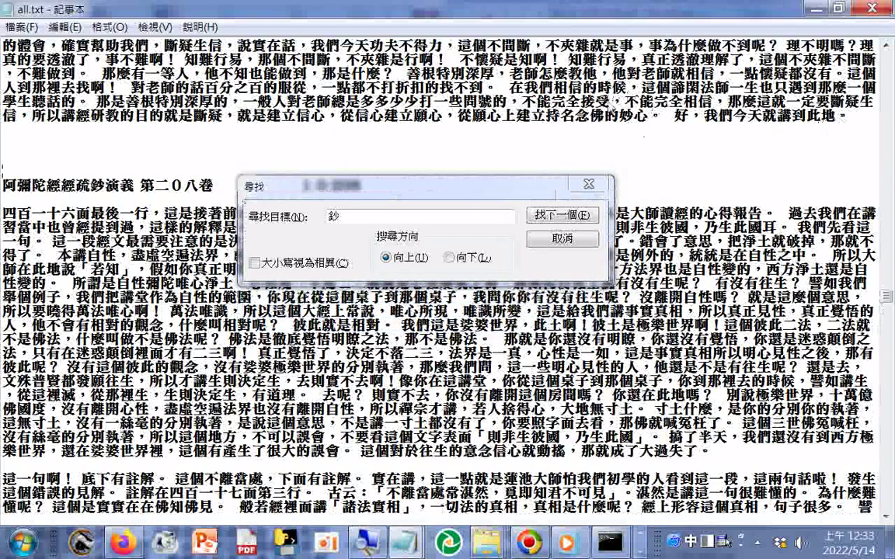
Search upward for 鈔 to reach the volume 207 title and insert blank lines above it.
{"action": "left_click", "coordinate": [554, 216]}
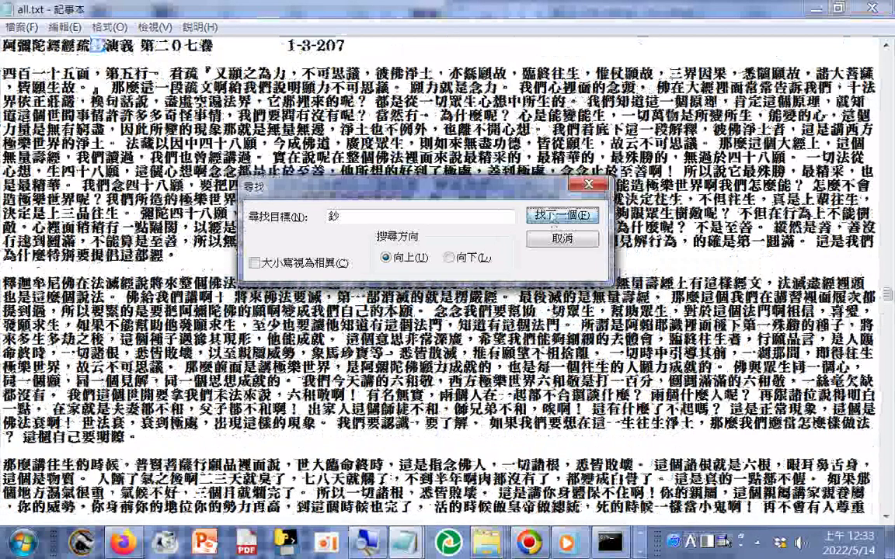
{"action": "scroll", "coordinate": [328, 70], "scroll_direction": "up", "scroll_amount": 1}
{"action": "left_click", "coordinate": [328, 70]}
{"action": "key", "text": "Return"}
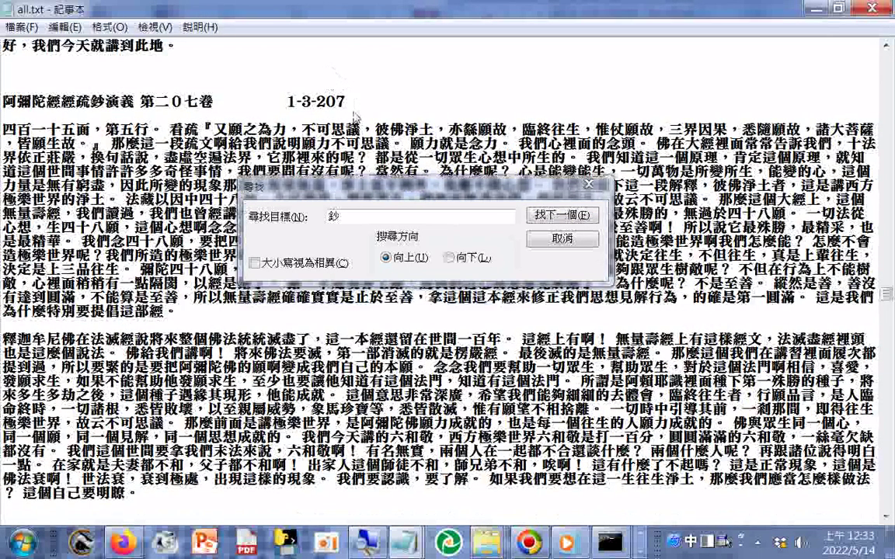
Search upward for 鈔 to reach the volume 206 title and insert blank lines above it.
{"action": "left_click", "coordinate": [561, 215]}
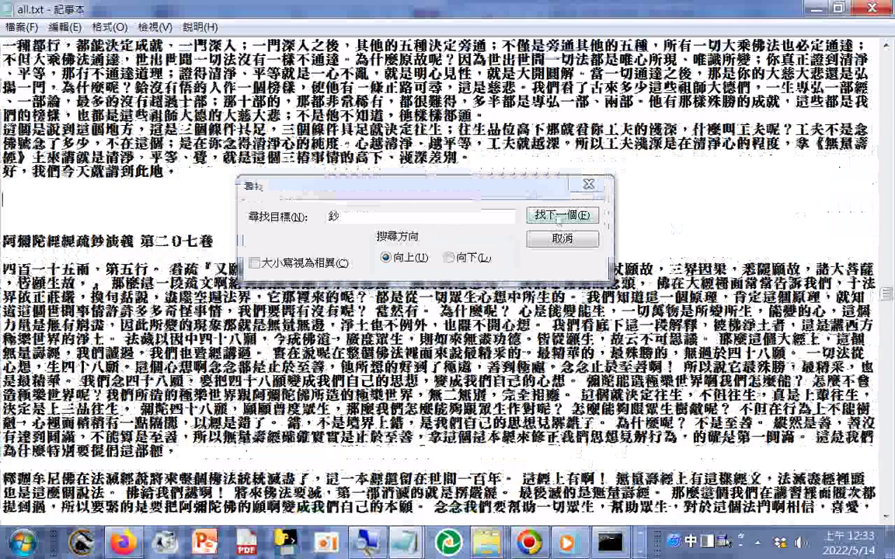
{"action": "left_click", "coordinate": [561, 215]}
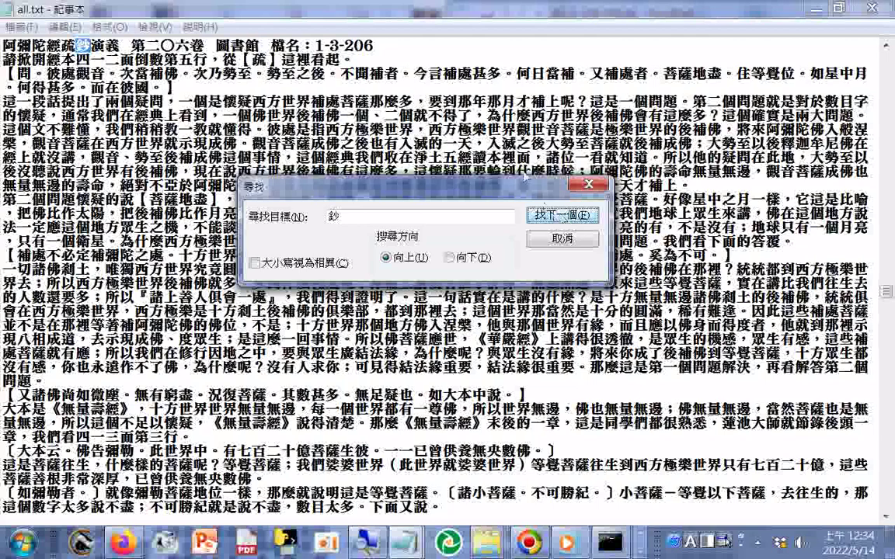
{"action": "left_click", "coordinate": [453, 52]}
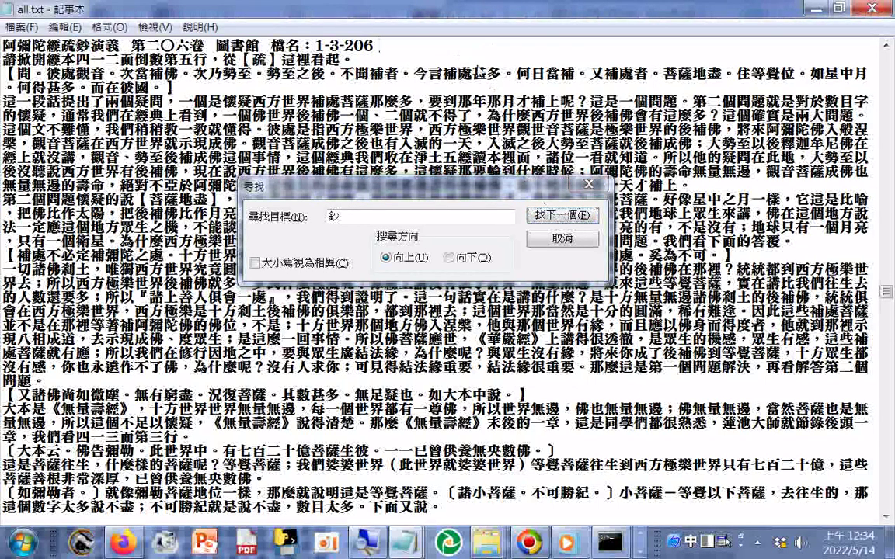
{"action": "scroll", "coordinate": [477, 74], "scroll_direction": "up", "scroll_amount": 1}
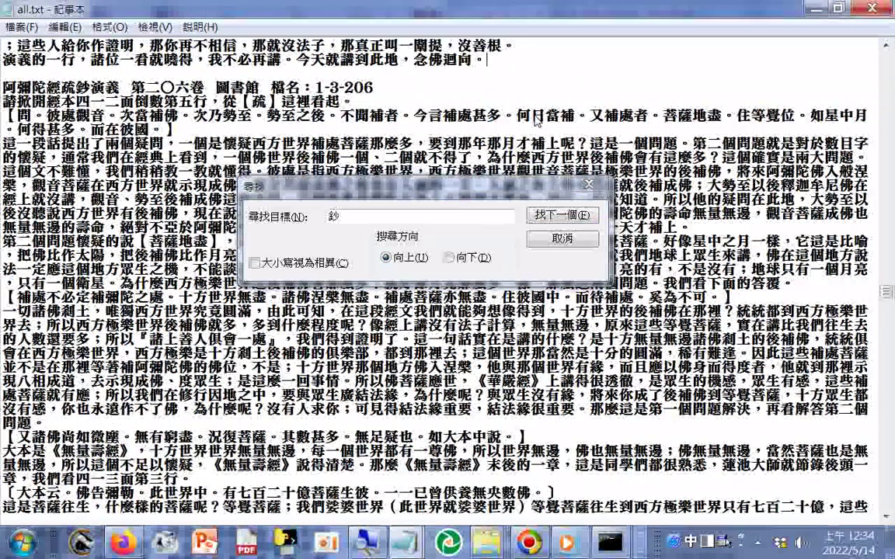
{"action": "scroll", "coordinate": [535, 121], "scroll_direction": "up", "scroll_amount": 1}
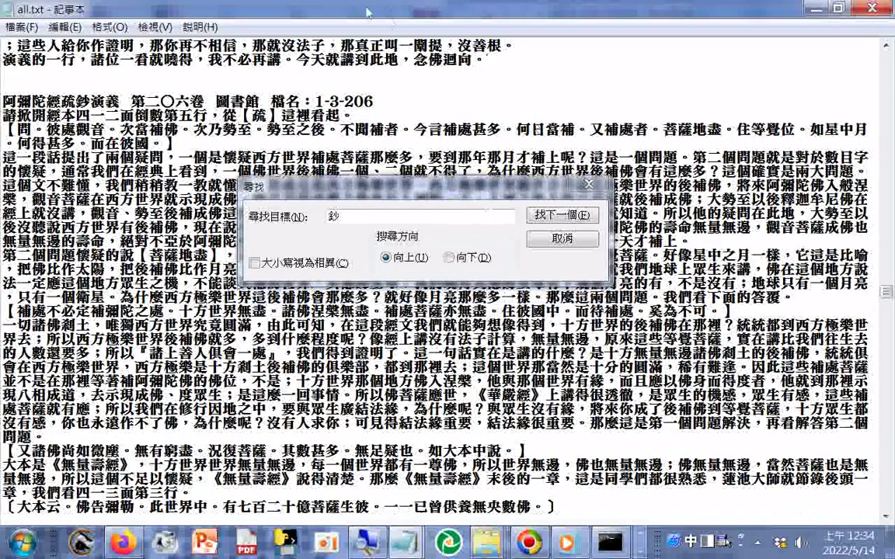
{"action": "scroll", "coordinate": [482, 109], "scroll_direction": "up", "scroll_amount": 1}
{"action": "scroll", "coordinate": [420, 145], "scroll_direction": "up", "scroll_amount": 1}
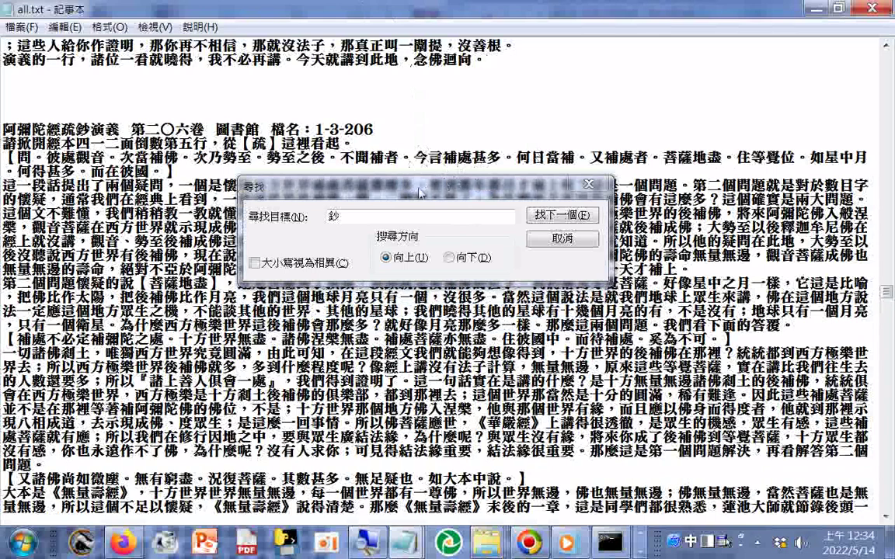
Search upward for 鈔 to the volume 205 title, add blank lines above it, and continue up to the volume 204 title.
{"action": "left_click", "coordinate": [552, 218]}
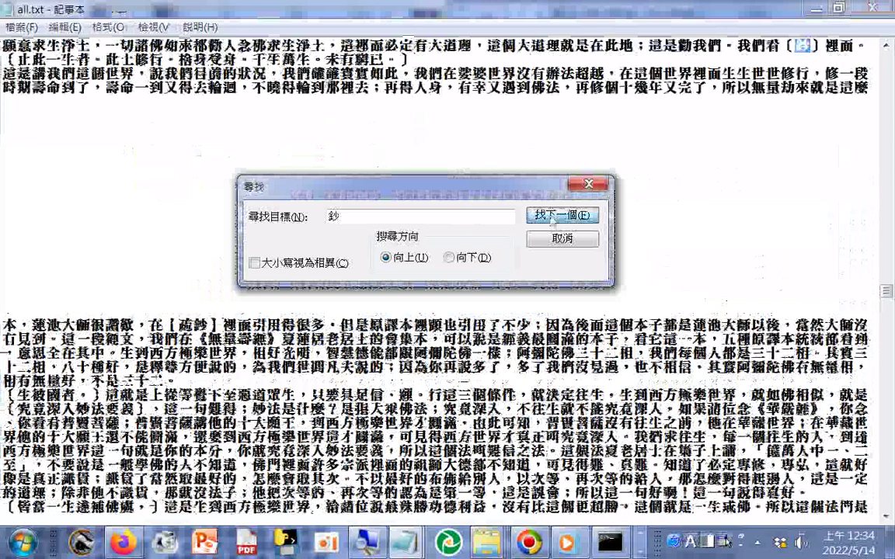
{"action": "left_click", "coordinate": [553, 218]}
{"action": "left_click", "coordinate": [433, 54]}
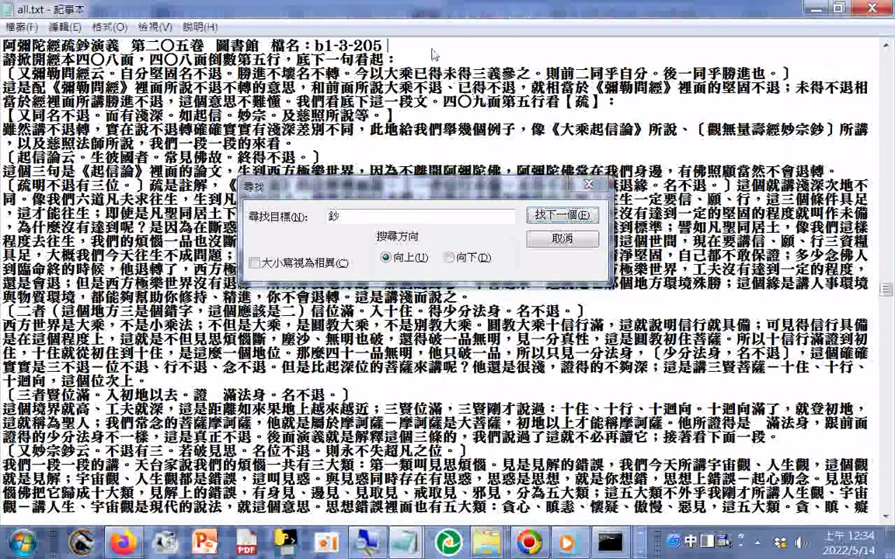
{"action": "scroll", "coordinate": [434, 54], "scroll_direction": "up", "scroll_amount": 2}
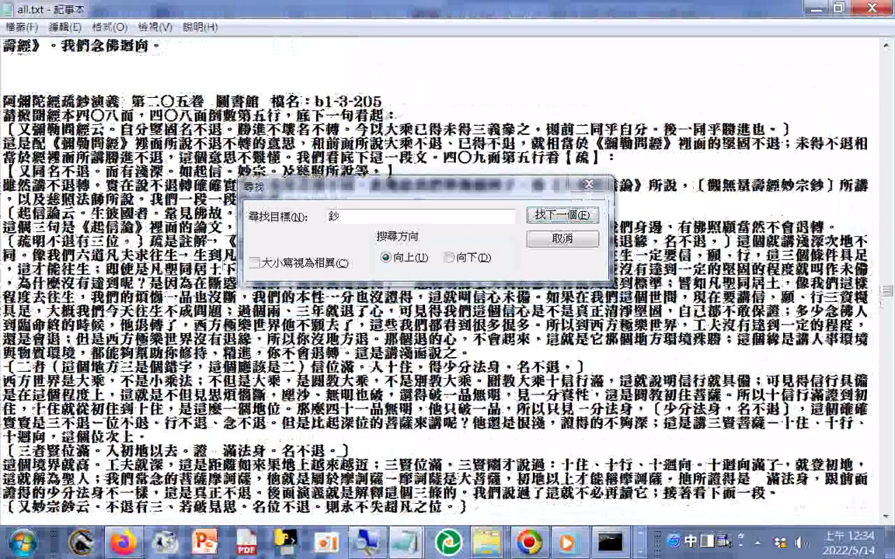
{"action": "key", "text": "Return"}
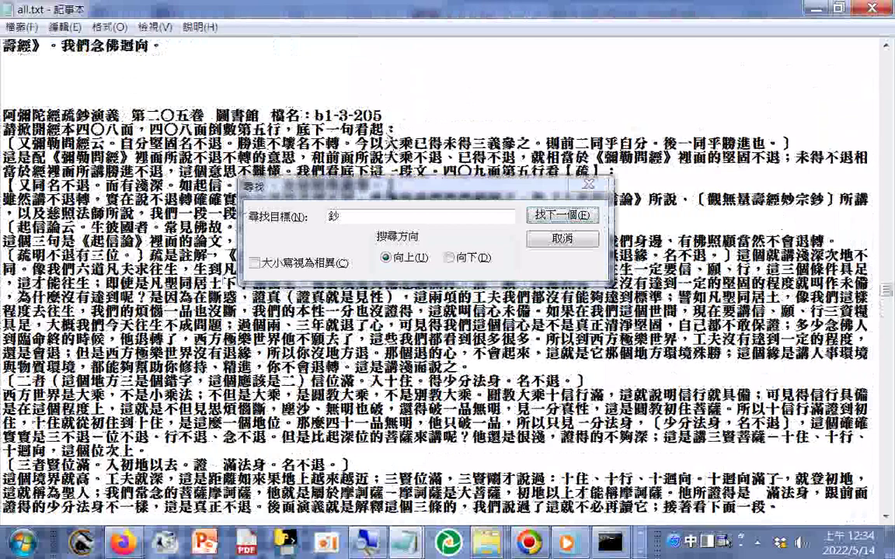
{"action": "scroll", "coordinate": [480, 72], "scroll_direction": "up", "scroll_amount": 10}
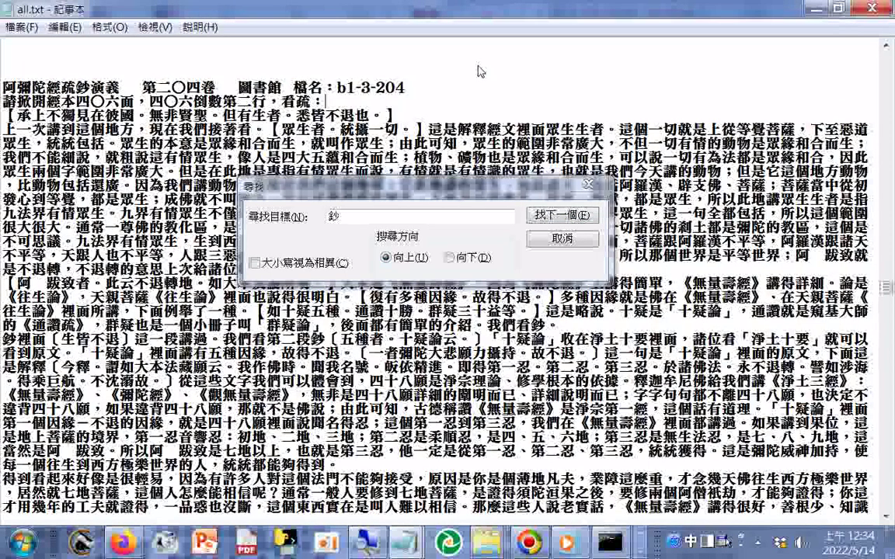
{"action": "scroll", "coordinate": [479, 71], "scroll_direction": "up", "scroll_amount": 1}
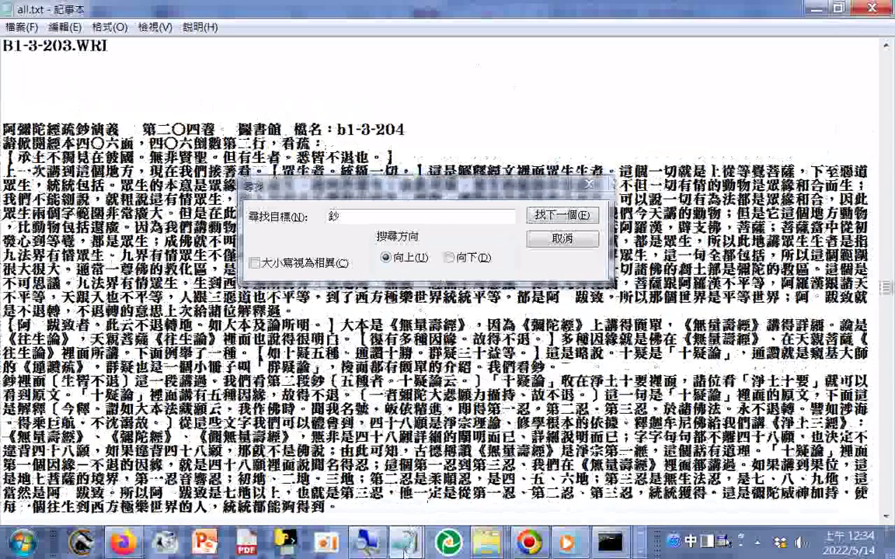
In the missing-files list, delete the B1-3-209.WRI and B1-3-210.WRI lines directly below the 原始資料光碟缺乏檔案的情形 heading.
{"action": "left_click", "coordinate": [402, 552]}
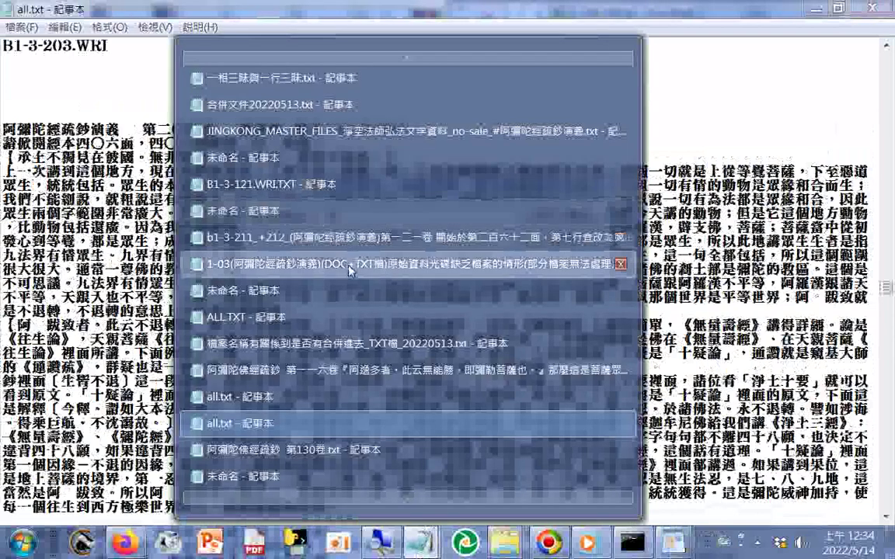
{"action": "left_click", "coordinate": [350, 270]}
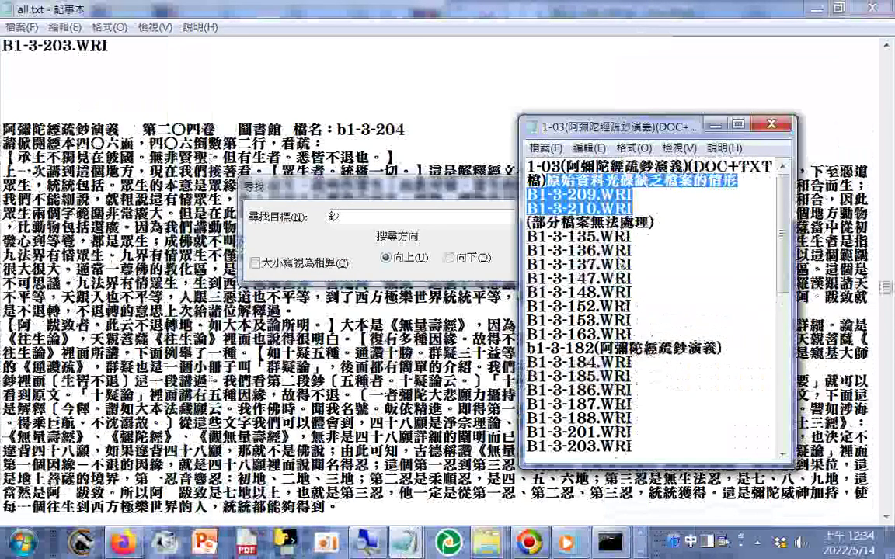
{"action": "scroll", "coordinate": [620, 264], "scroll_direction": "down", "scroll_amount": 1}
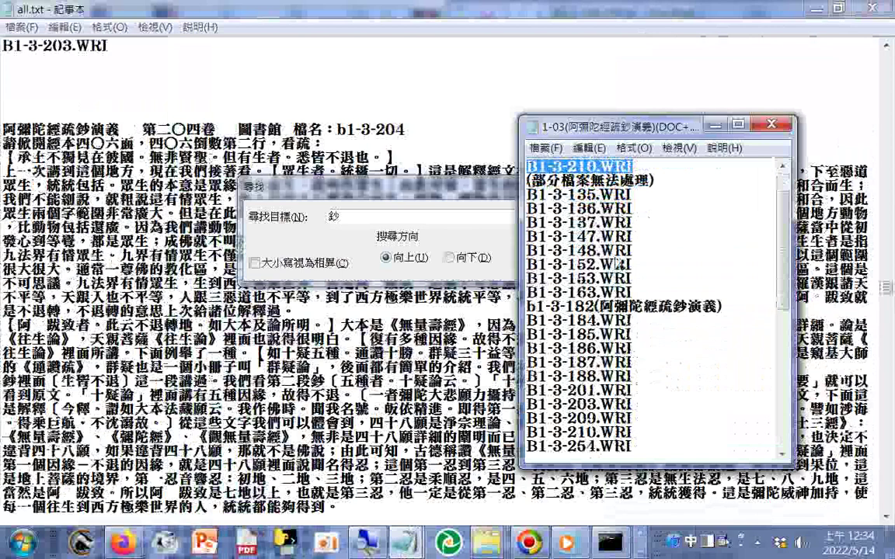
{"action": "key", "text": "shift+Up"}
{"action": "key", "text": "shift+Up"}
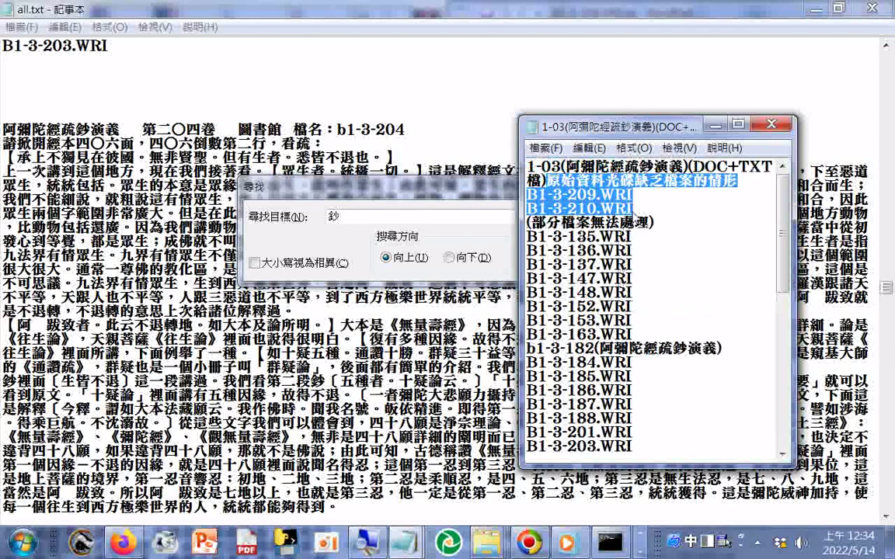
{"action": "left_click", "coordinate": [539, 208], "text": "shift"}
{"action": "left_click", "coordinate": [524, 195], "text": "shift"}
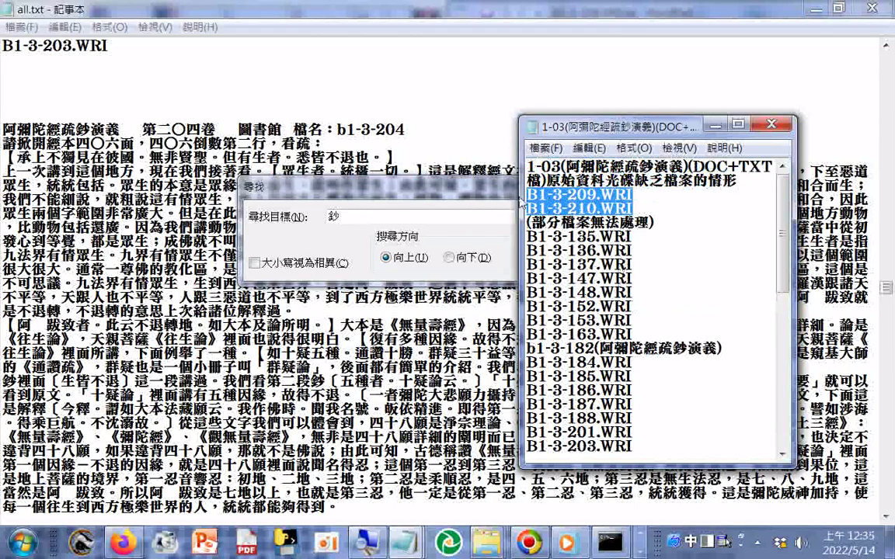
{"action": "key", "text": "Delete"}
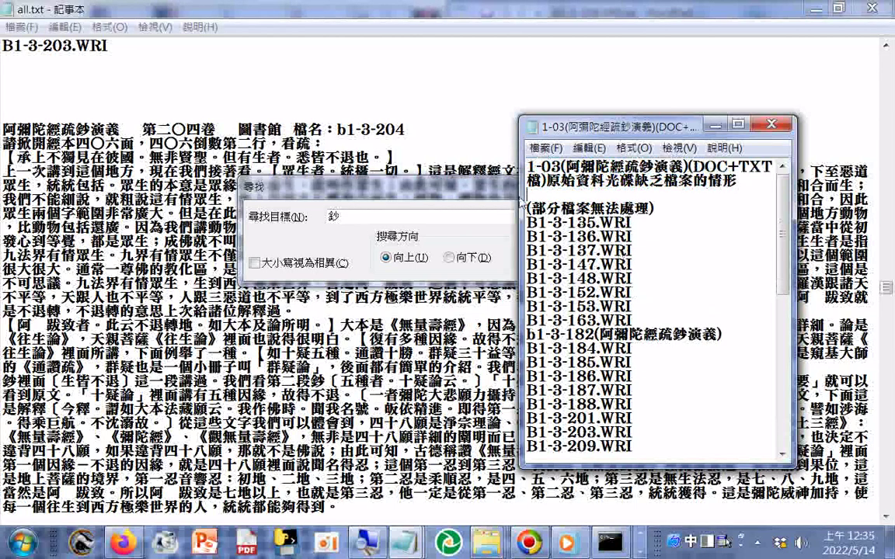
Copy the search term 鈔 and search all.txt downward for 210 to return to the B1-3-209/210 notice.
{"action": "left_click", "coordinate": [151, 104]}
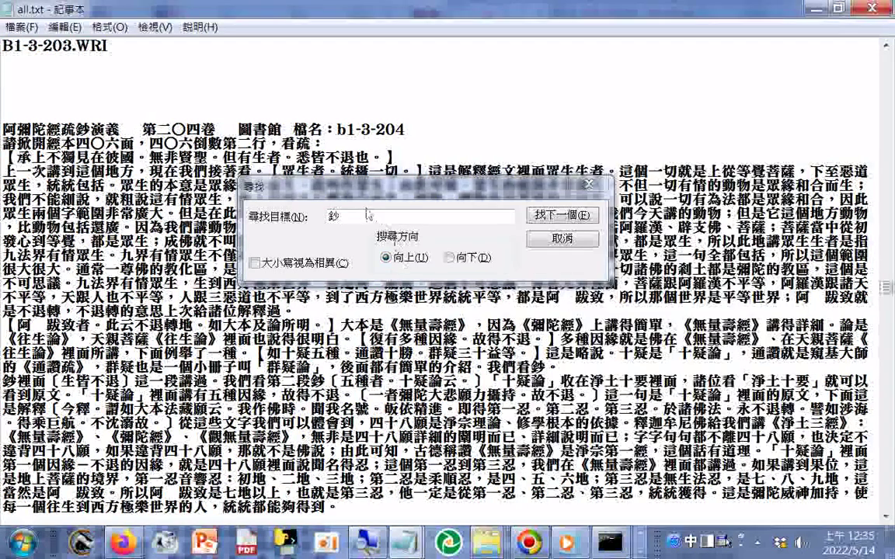
{"action": "left_click_drag", "start_coordinate": [363, 213], "coordinate": [290, 208]}
{"action": "key", "text": "ctrl+c"}
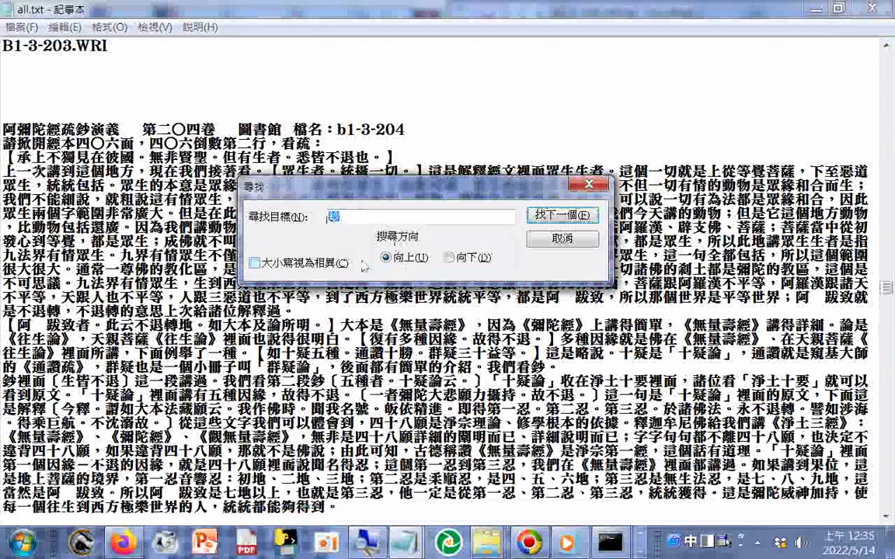
{"action": "type", "text": "210"}
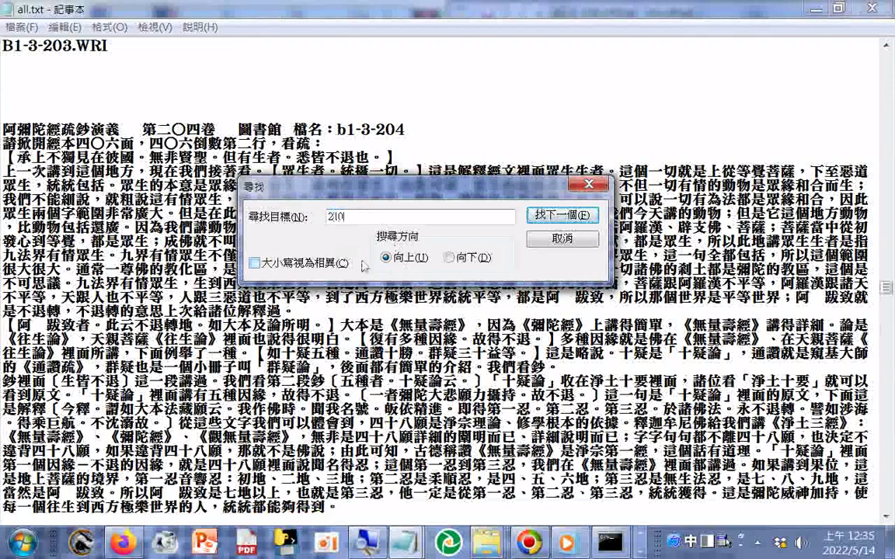
{"action": "left_click", "coordinate": [465, 257]}
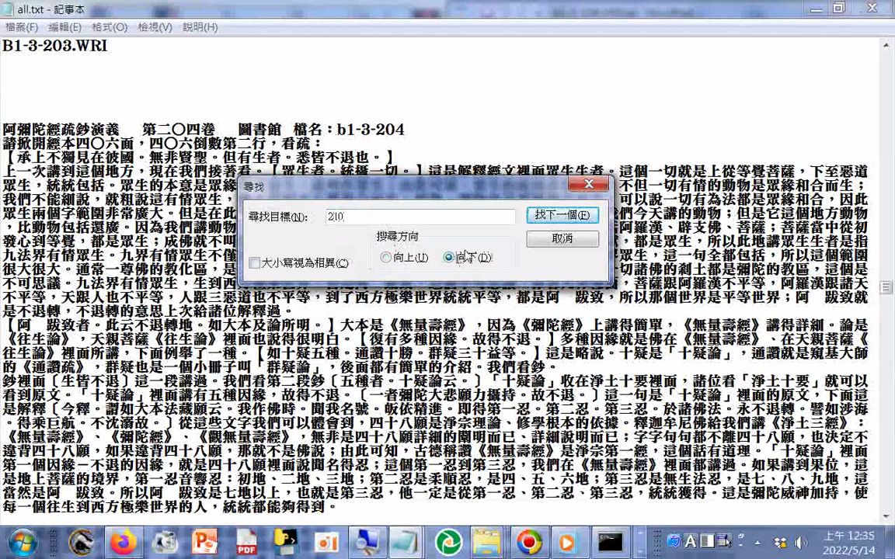
{"action": "key", "text": "Return"}
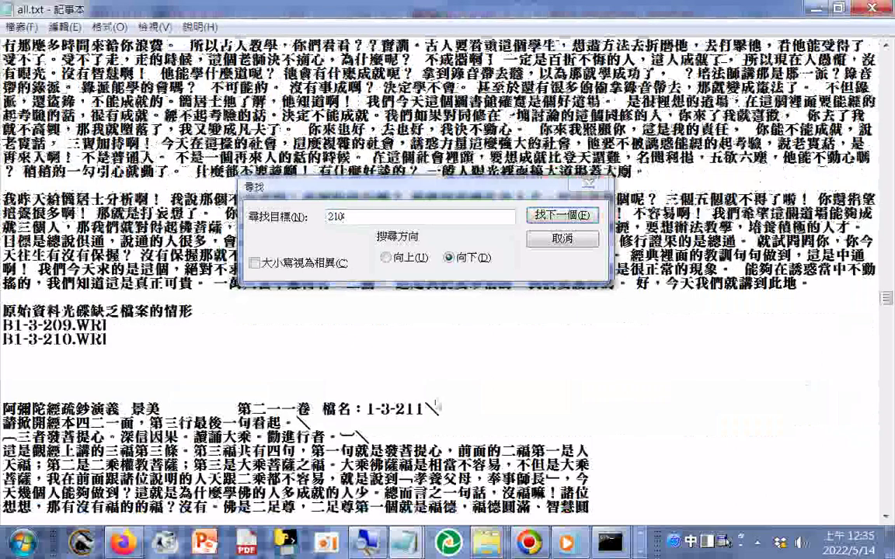
Restore 鈔 as the search term and search downward from the volume 211 title to the volume 213 title.
{"action": "scroll", "coordinate": [437, 406], "scroll_direction": "down", "scroll_amount": 3}
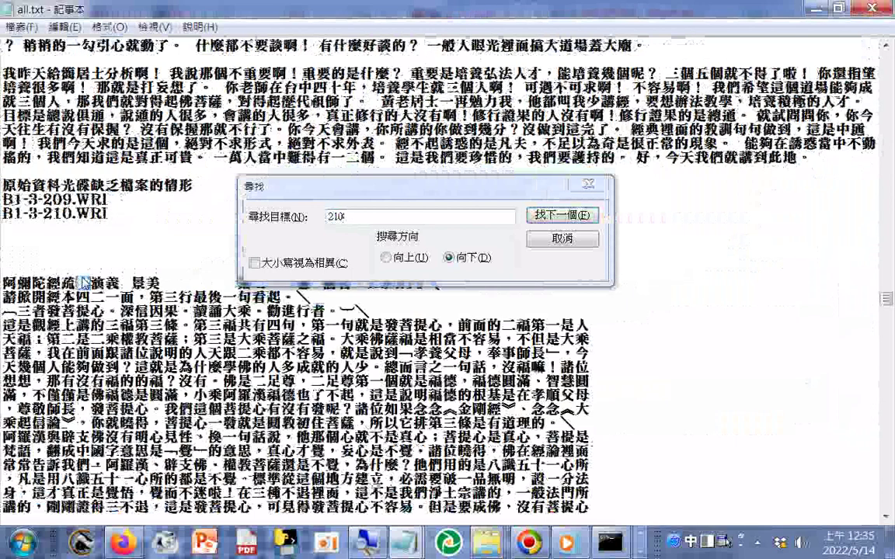
{"action": "right_click", "coordinate": [384, 217]}
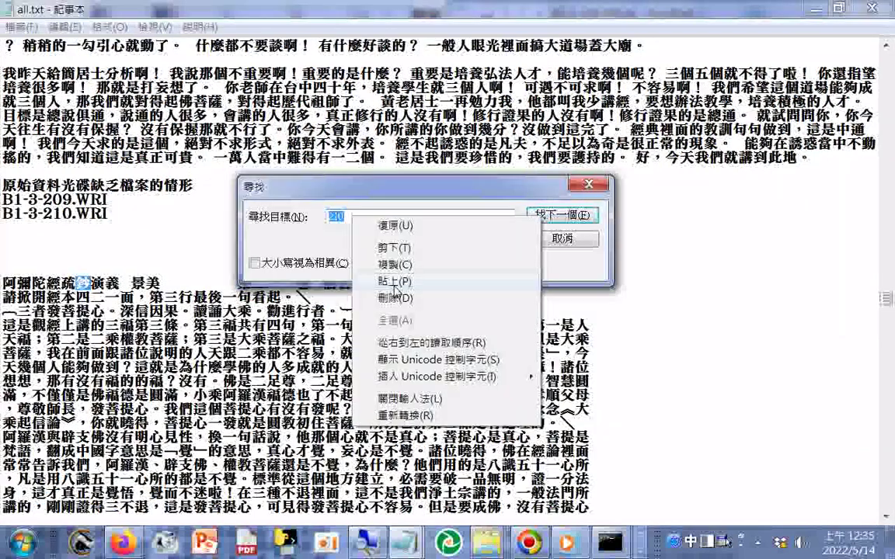
{"action": "left_click", "coordinate": [430, 238]}
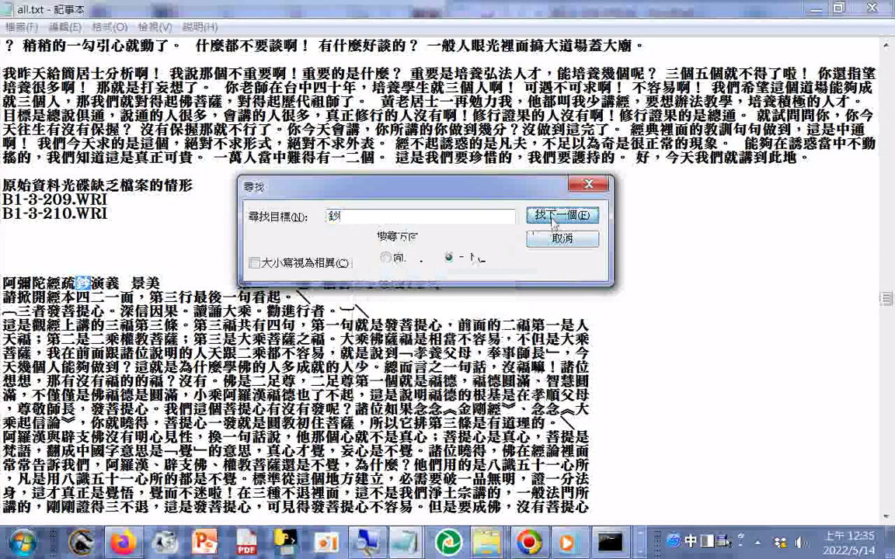
{"action": "left_click", "coordinate": [553, 219]}
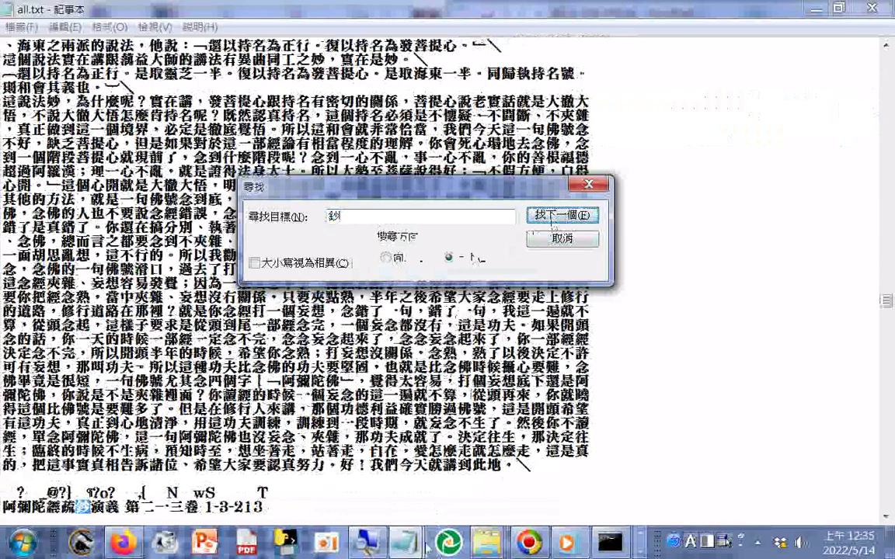
{"action": "left_click", "coordinate": [553, 219]}
Check the missing-files list around volume 212 and compare the end of B1-3-211.WRI.TXT with the text before the volume 213 title.
{"action": "left_click", "coordinate": [405, 541]}
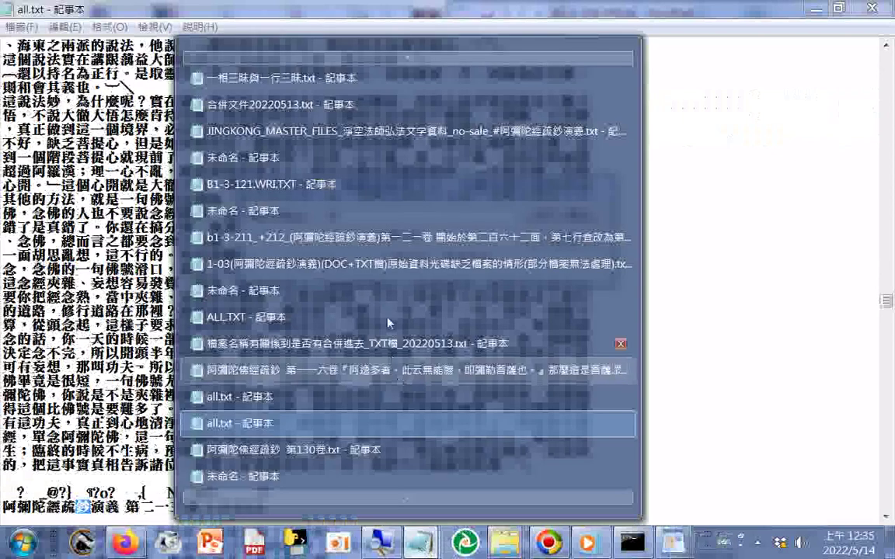
{"action": "left_click", "coordinate": [389, 264]}
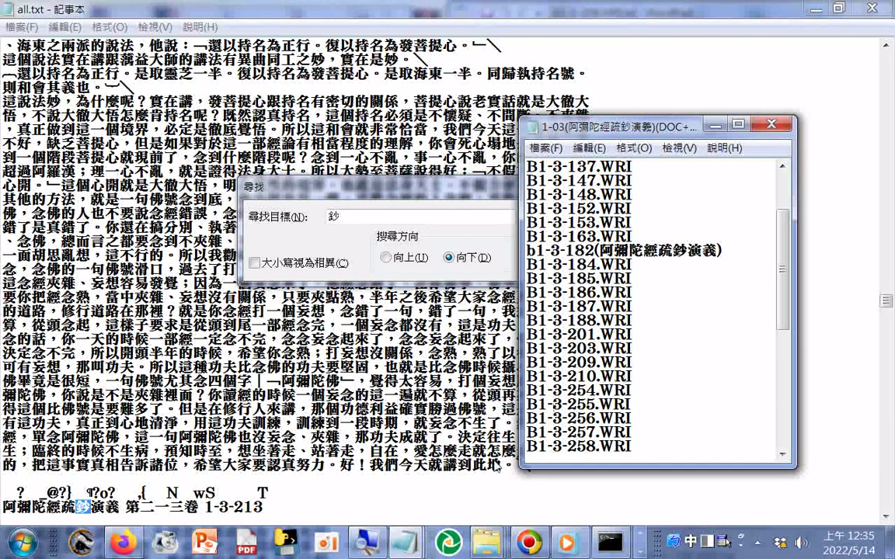
{"action": "left_click", "coordinate": [487, 543]}
{"action": "left_click", "coordinate": [645, 401]}
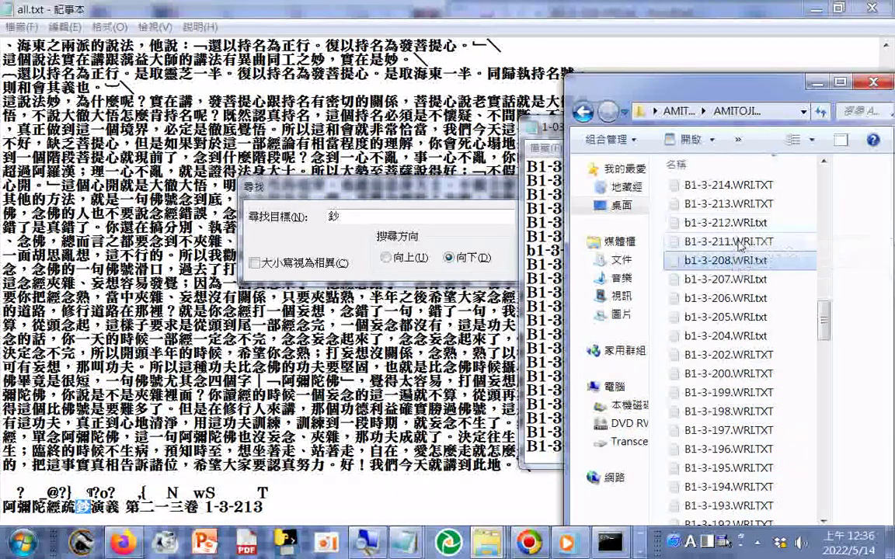
{"action": "left_click", "coordinate": [739, 243]}
{"action": "double_click", "coordinate": [739, 243]}
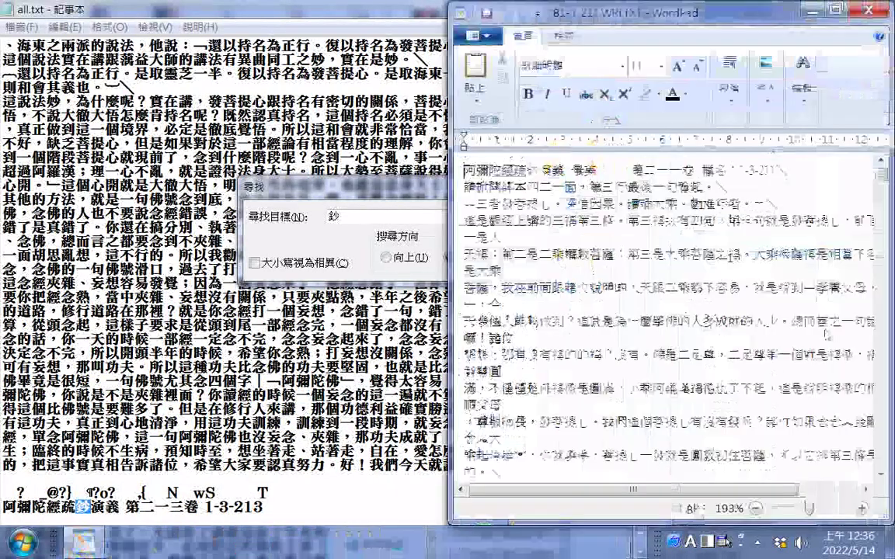
{"action": "scroll", "coordinate": [727, 294], "scroll_direction": "down", "scroll_amount": 10}
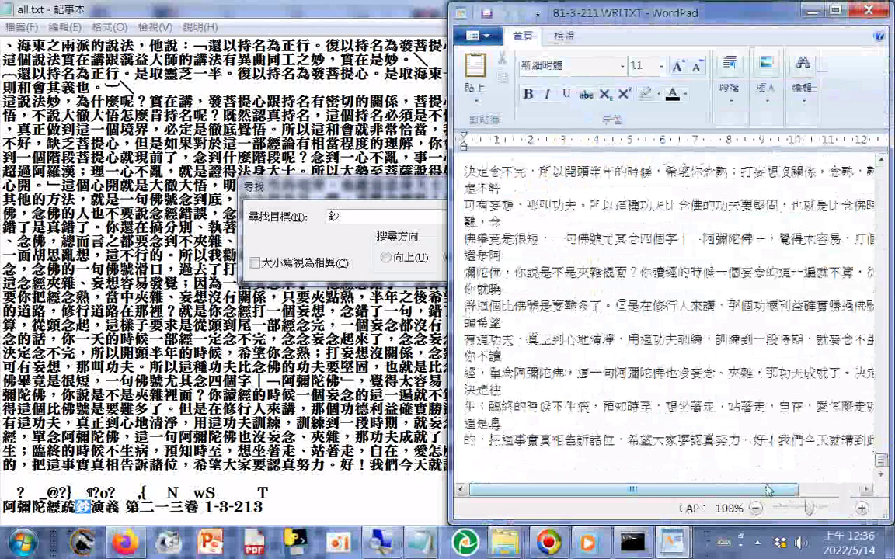
{"action": "key", "text": "alt+F4"}
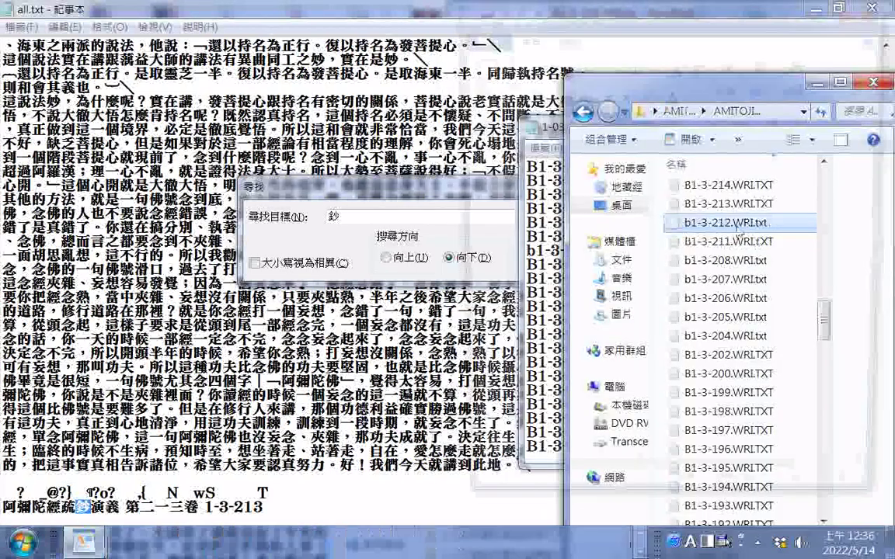
Open the source file b1-3-212.WRI.txt in WordPad and copy its entire text.
{"action": "double_click", "coordinate": [734, 224]}
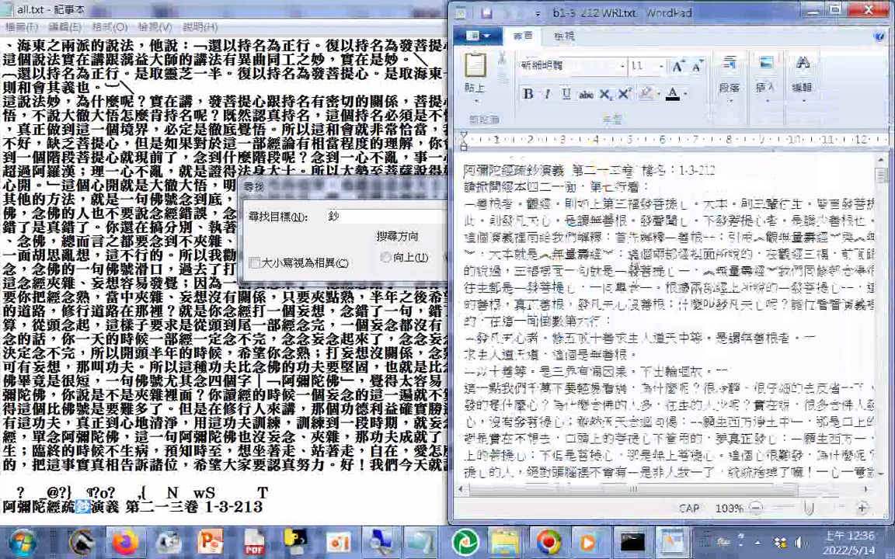
{"action": "key", "text": "ctrl+a"}
{"action": "right_click", "coordinate": [558, 226]}
{"action": "left_click", "coordinate": [592, 250]}
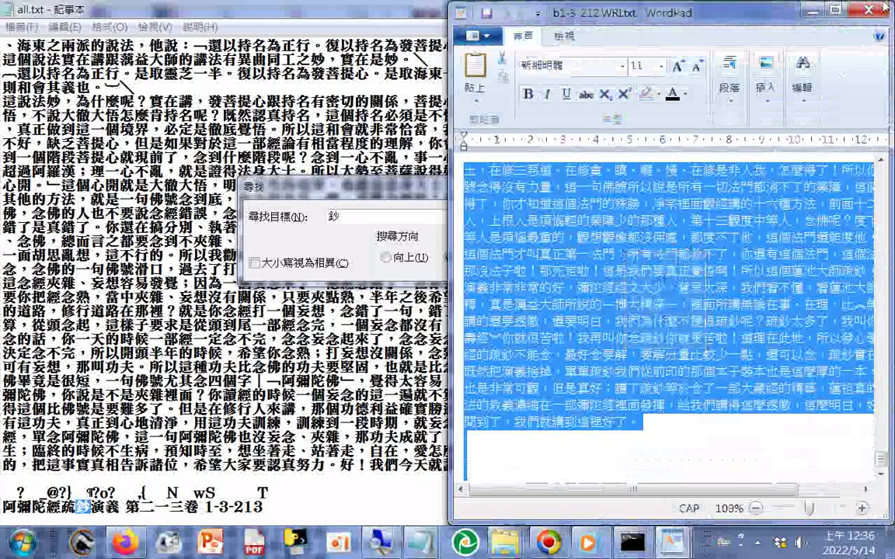
Close the source file and replace the garbled line before the volume 213 title in all.txt with the copied volume 212 text.
{"action": "left_click", "coordinate": [868, 12]}
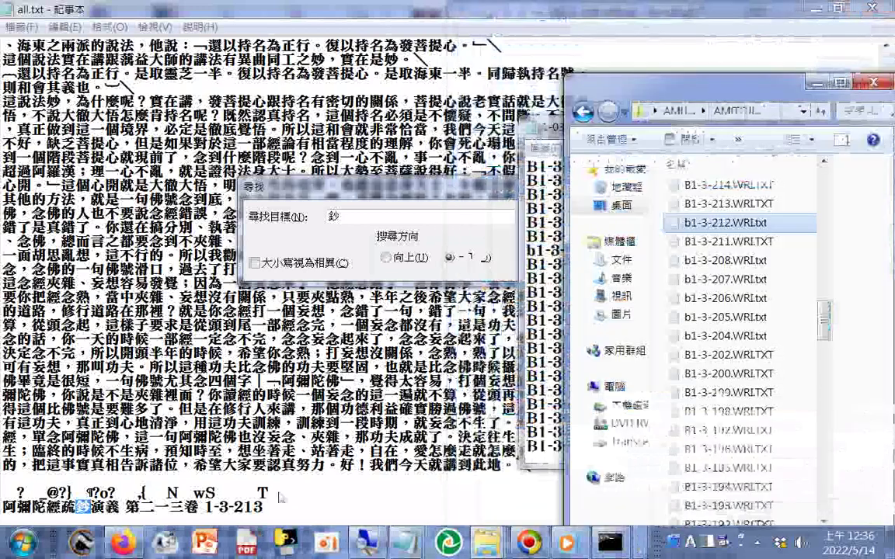
{"action": "left_click_drag", "start_coordinate": [269, 493], "coordinate": [49, 493]}
{"action": "left_click", "coordinate": [4, 506]}
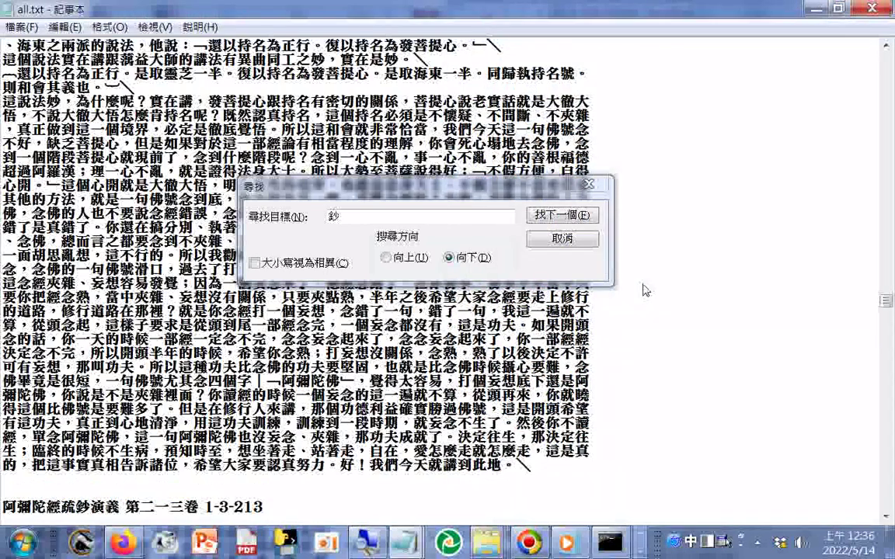
{"action": "key", "text": "Return"}
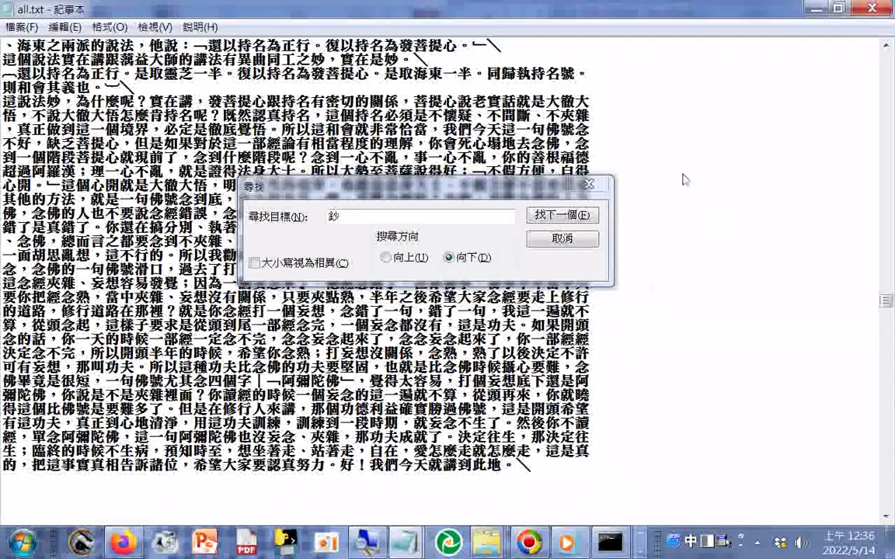
{"action": "scroll", "coordinate": [533, 381], "scroll_direction": "down", "scroll_amount": 2}
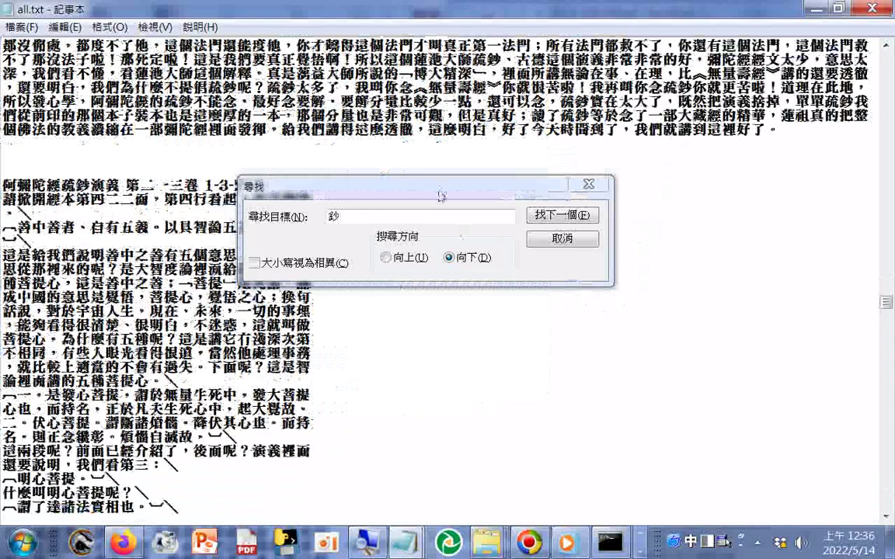
Move the search dialog clear of the text and add another blank line between volume 212 and the volume 213 title.
{"action": "left_click_drag", "start_coordinate": [441, 191], "coordinate": [596, 36]}
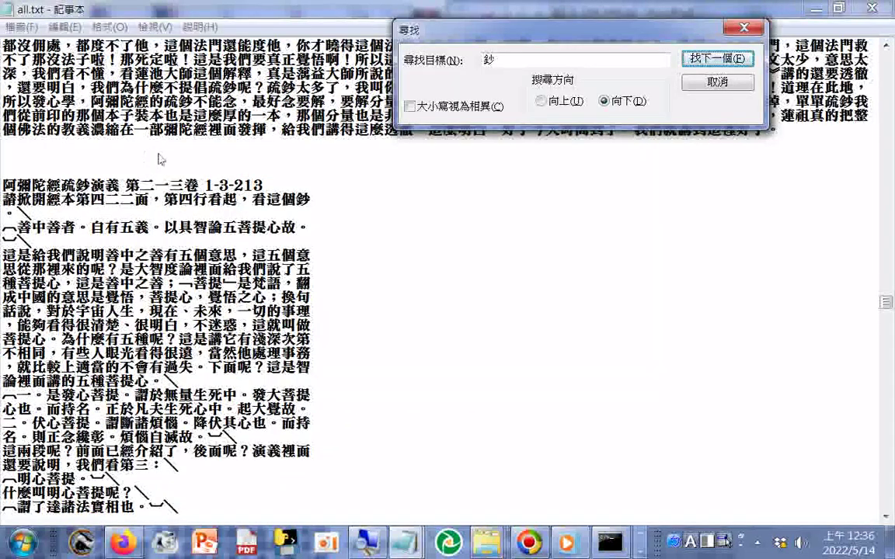
{"action": "left_click", "coordinate": [133, 146]}
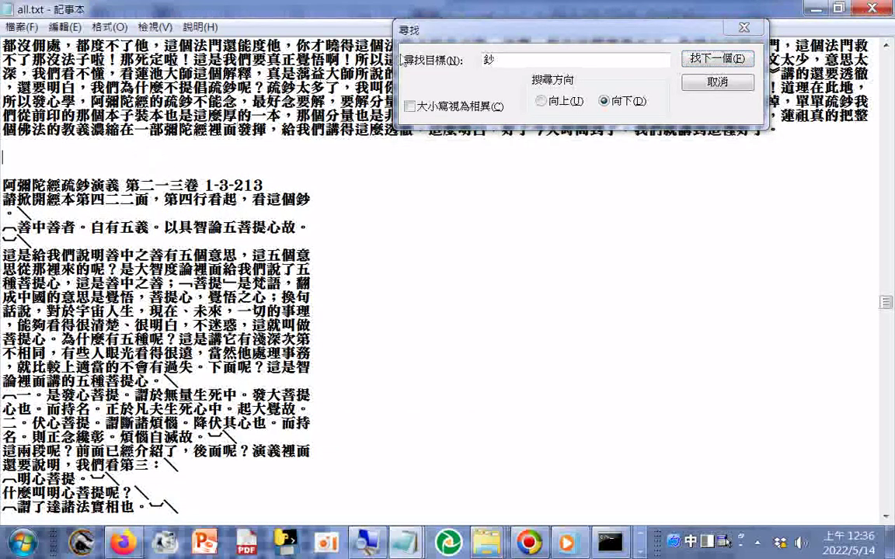
{"action": "key", "text": "Return"}
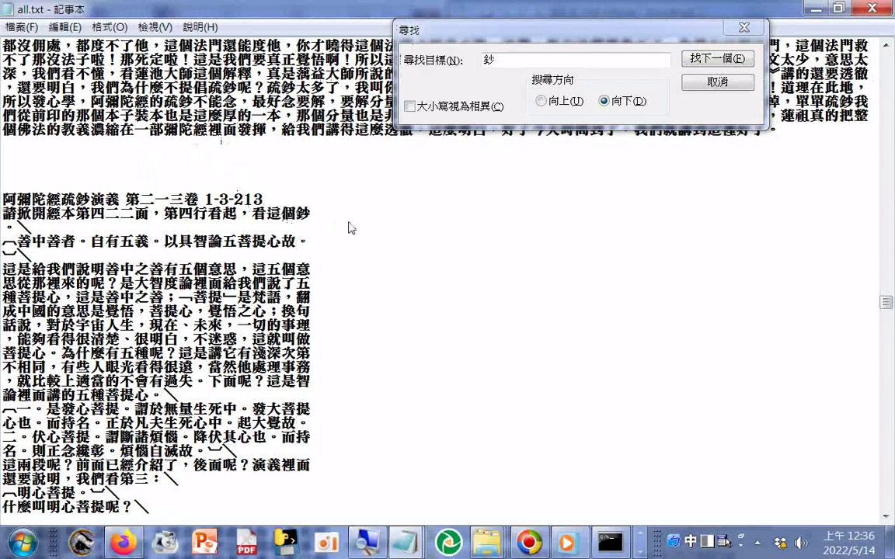
Search downward for 鈔 to the volume 214 title, rejoin the stray backslash to volume 213's last line and add blank lines before the title.
{"action": "left_click", "coordinate": [716, 60]}
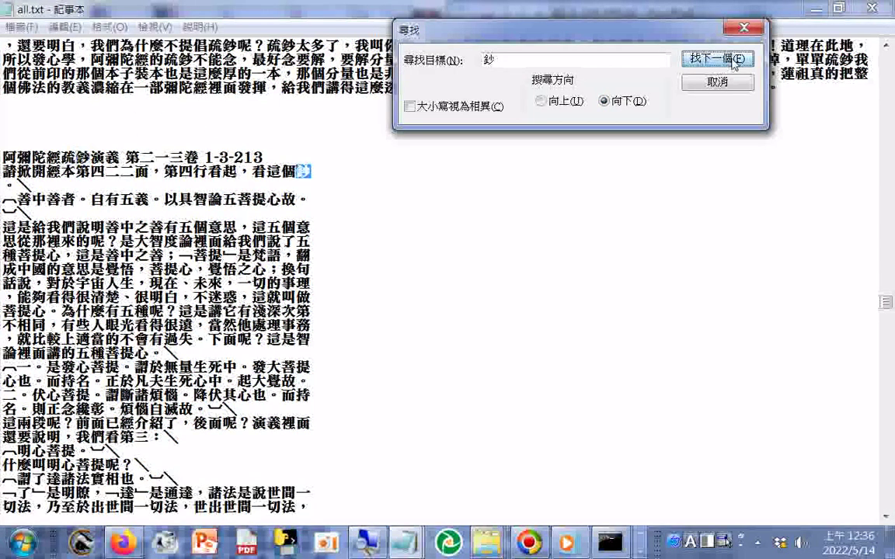
{"action": "left_click", "coordinate": [734, 64]}
{"action": "left_click", "coordinate": [330, 455]}
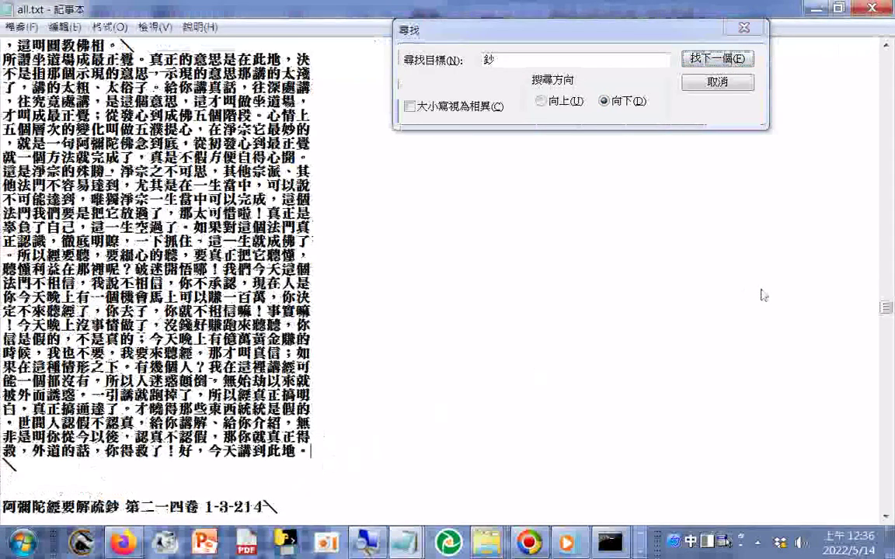
{"action": "key", "text": "Return"}
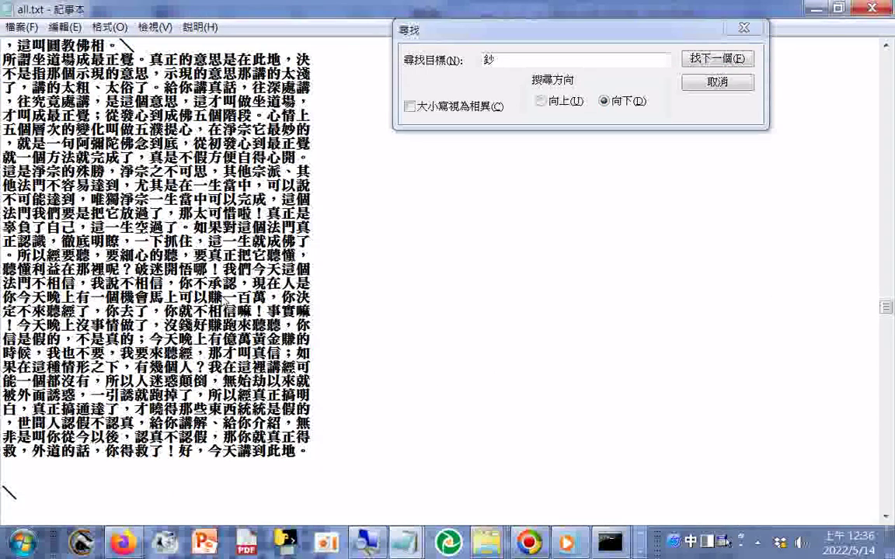
{"action": "key", "text": "BackSpace"}
{"action": "key", "text": "BackSpace"}
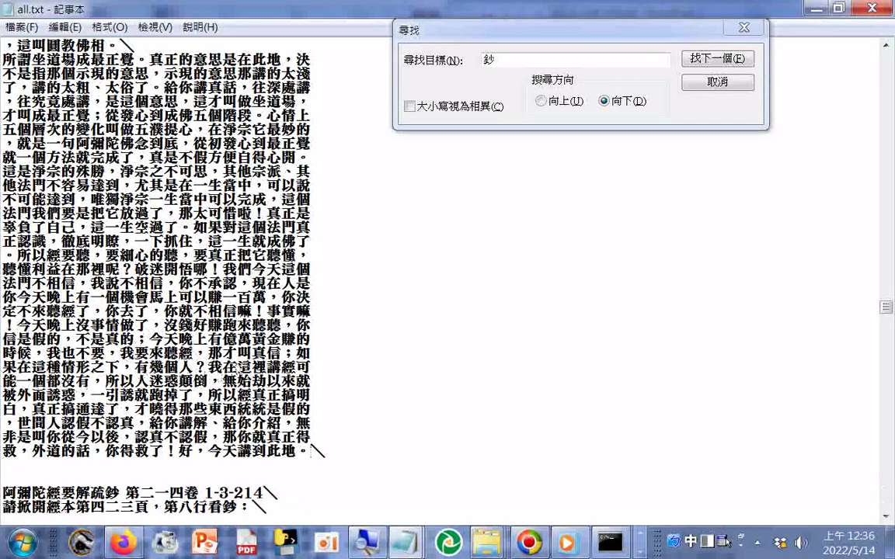
{"action": "left_click", "coordinate": [396, 466]}
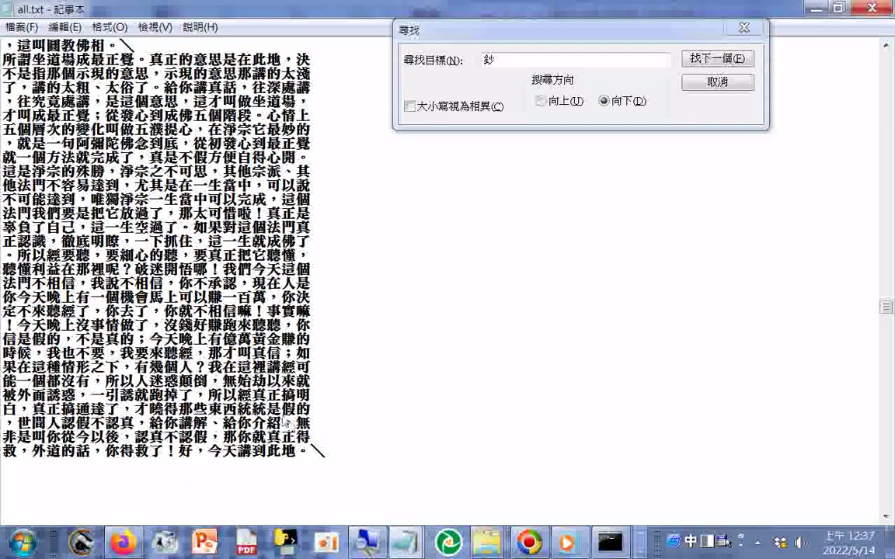
{"action": "scroll", "coordinate": [286, 422], "scroll_direction": "down", "scroll_amount": 5}
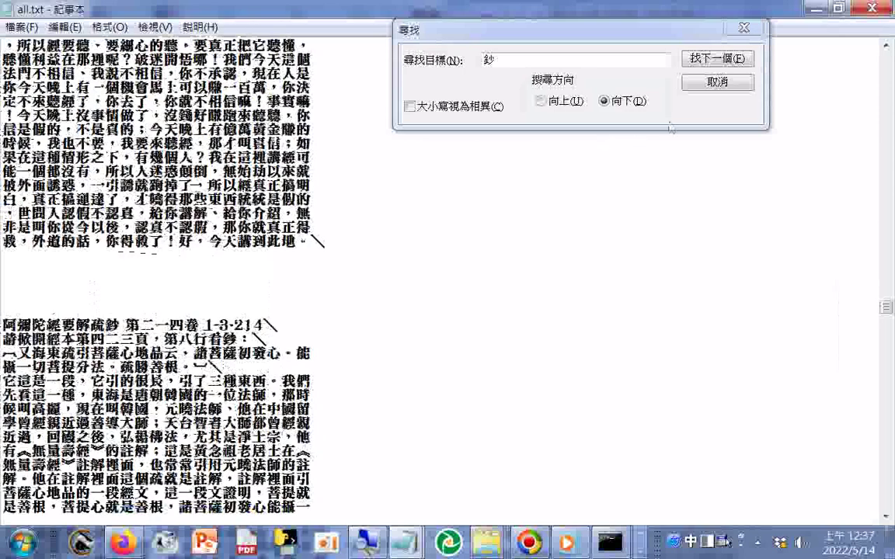
Search downward for 鈔 to the volume 215 title and insert blank lines between it and the end of volume 214.
{"action": "left_click", "coordinate": [728, 60]}
{"action": "left_click", "coordinate": [726, 62]}
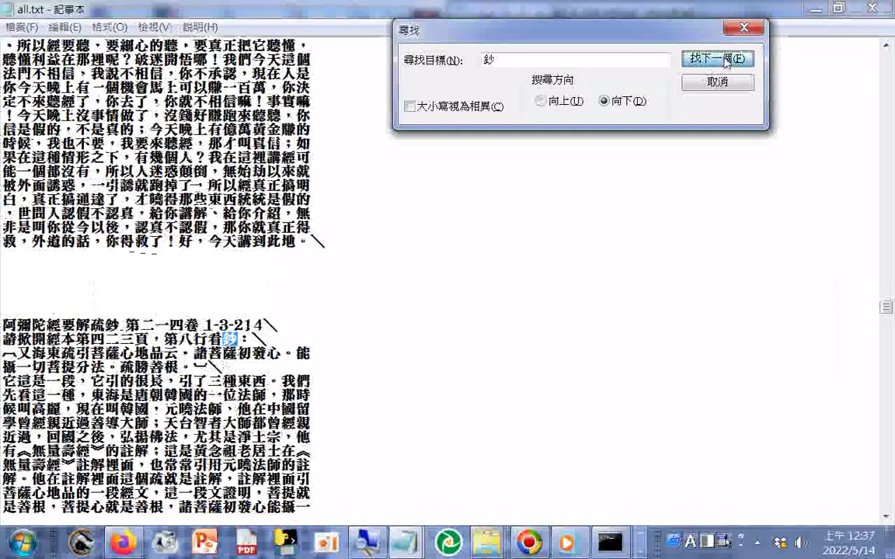
{"action": "left_click", "coordinate": [726, 63]}
{"action": "left_click", "coordinate": [726, 62]}
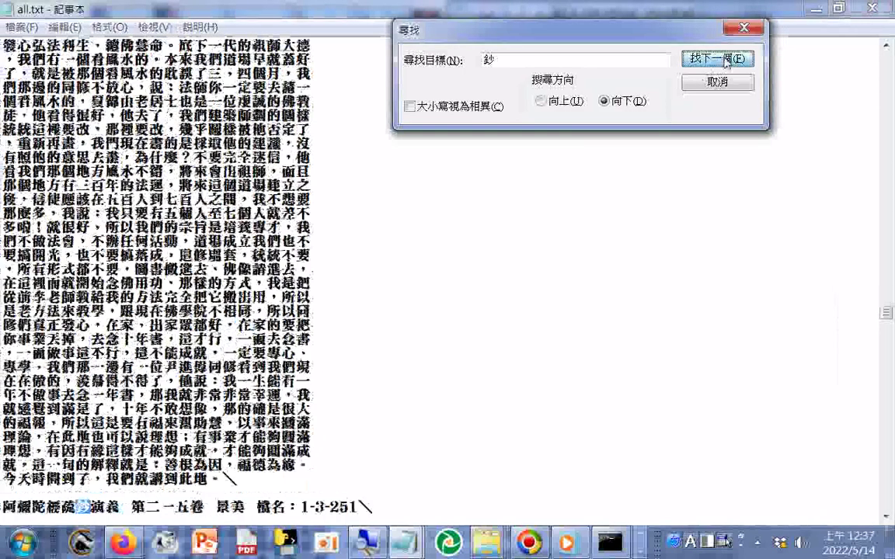
{"action": "left_click", "coordinate": [345, 490]}
{"action": "key", "text": "Return"}
{"action": "key", "text": "Return"}
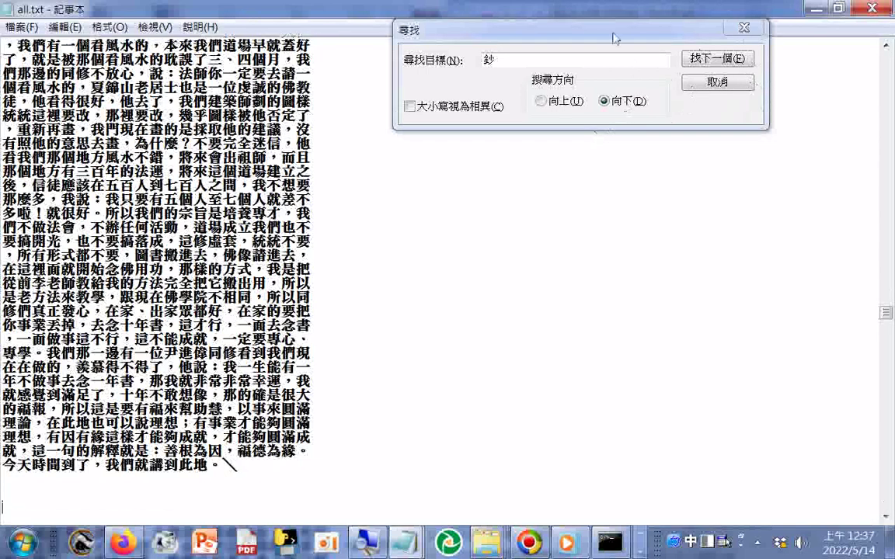
{"action": "scroll", "coordinate": [614, 37], "scroll_direction": "down", "scroll_amount": 2}
Search downward for 鈔 to the volume 216 title and insert blank lines between it and the end of volume 215.
{"action": "left_click", "coordinate": [734, 62]}
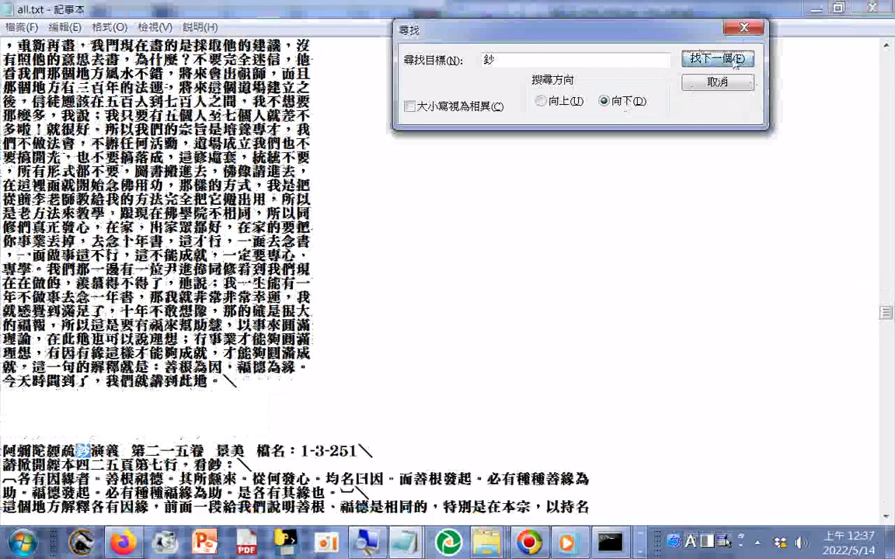
{"action": "left_click", "coordinate": [735, 62]}
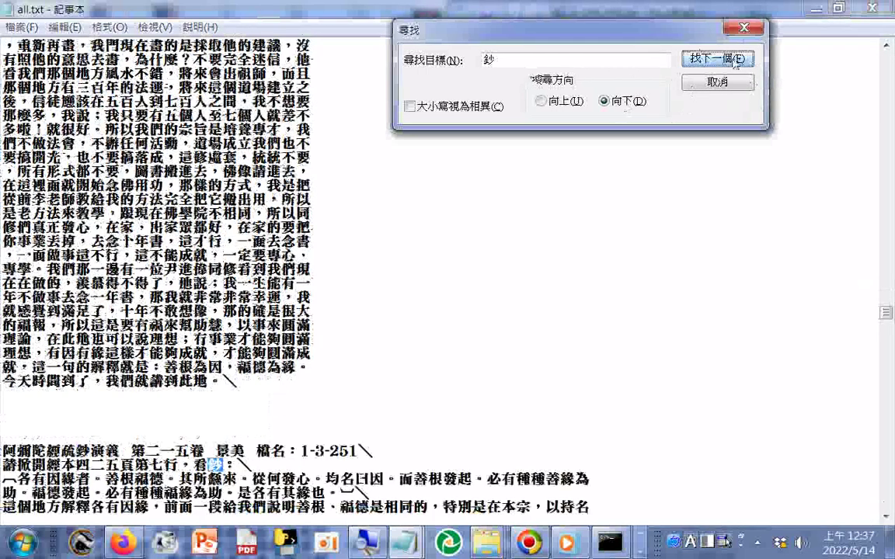
{"action": "left_click", "coordinate": [734, 60]}
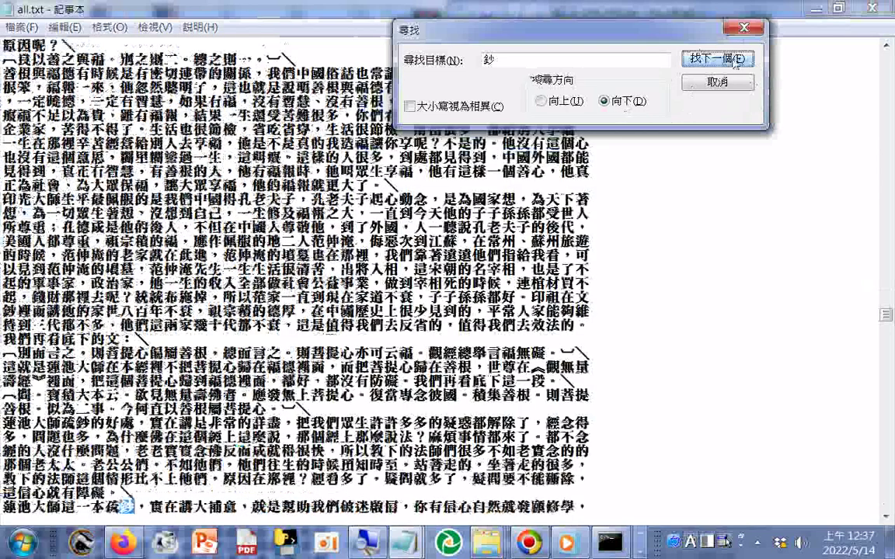
{"action": "left_click", "coordinate": [735, 59]}
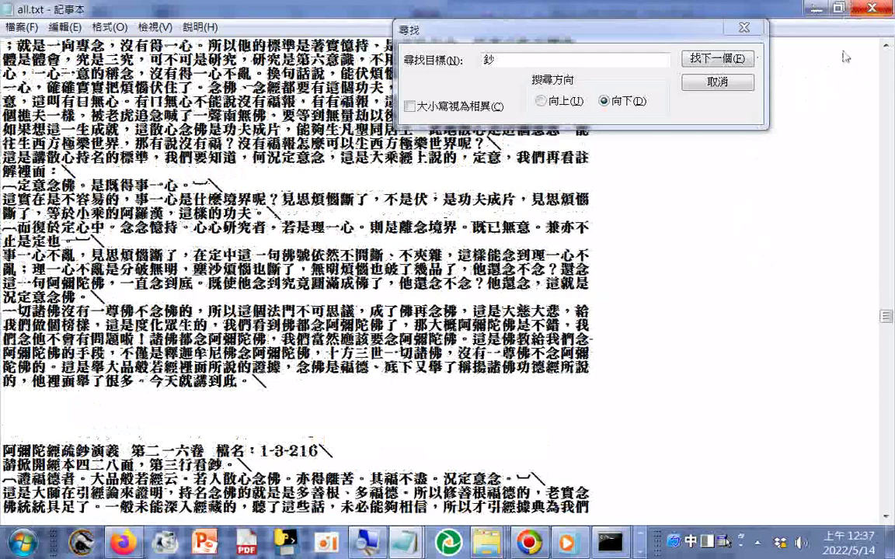
Search downward for 鈔 to the volume 217 title and insert blank lines between it and the end of volume 216.
{"action": "left_click", "coordinate": [716, 59]}
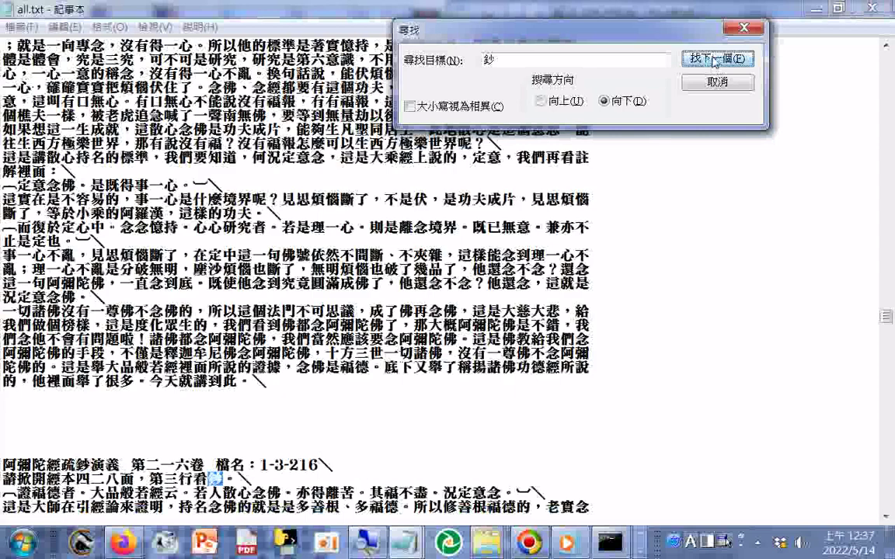
{"action": "left_click", "coordinate": [716, 59]}
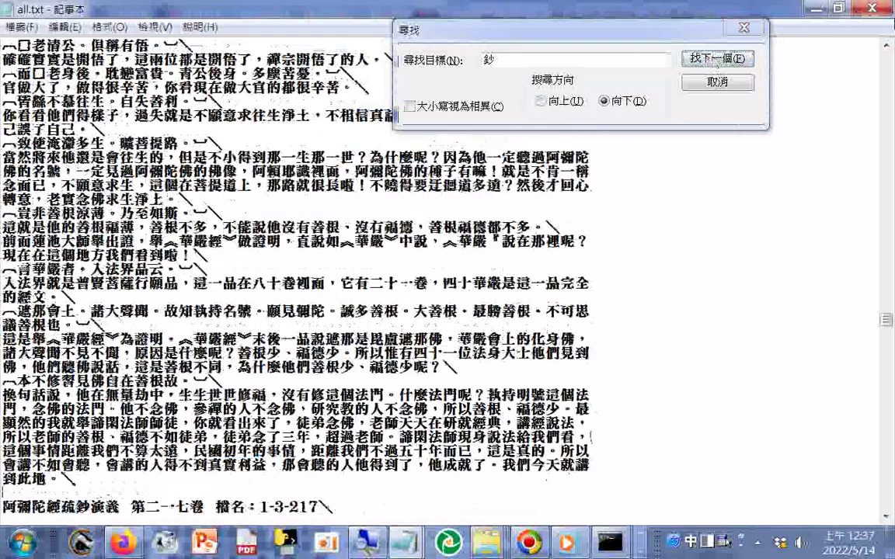
{"action": "left_click", "coordinate": [717, 63]}
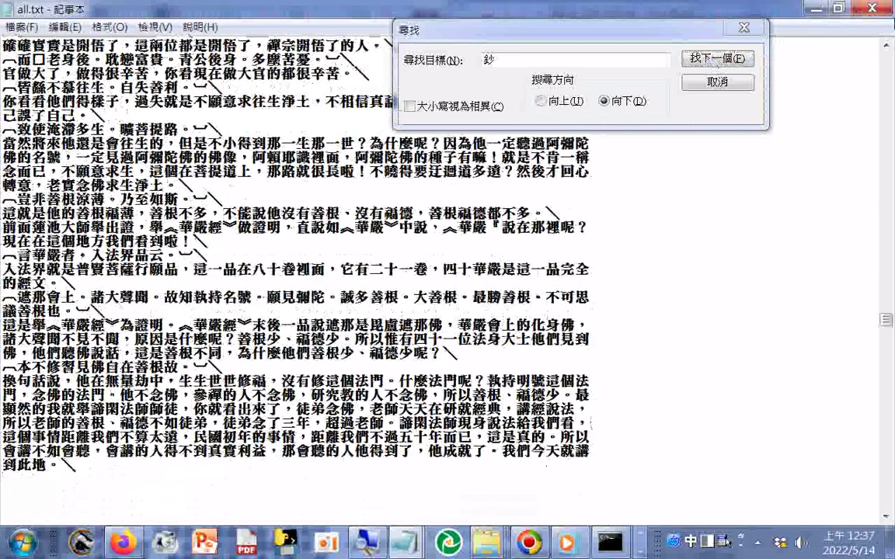
{"action": "key", "text": "Return"}
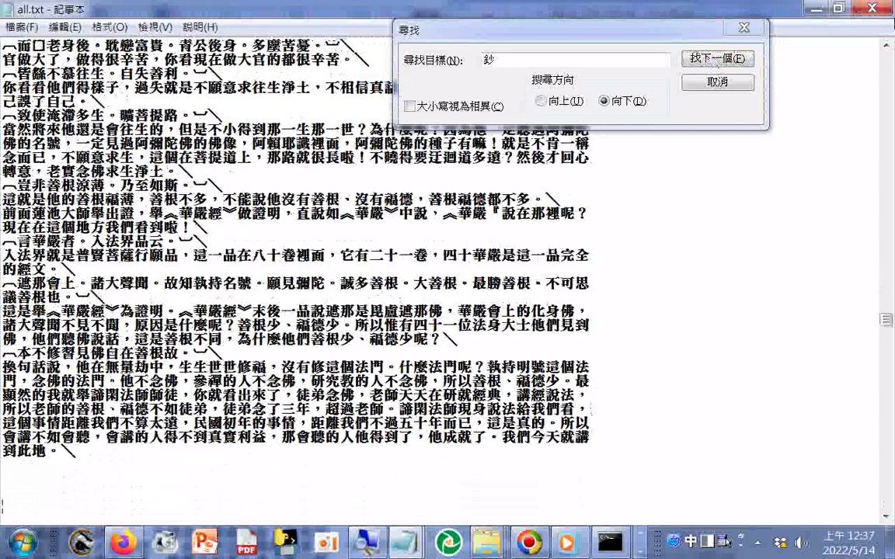
Search downward for 鈔 to the volume 218 title and insert blank lines between it and the end of volume 217.
{"action": "left_click", "coordinate": [720, 62]}
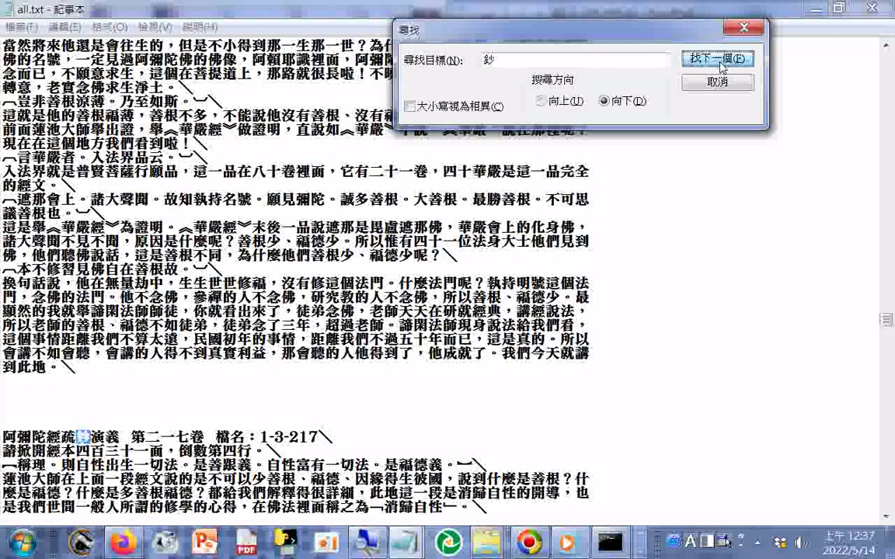
{"action": "left_click", "coordinate": [720, 62]}
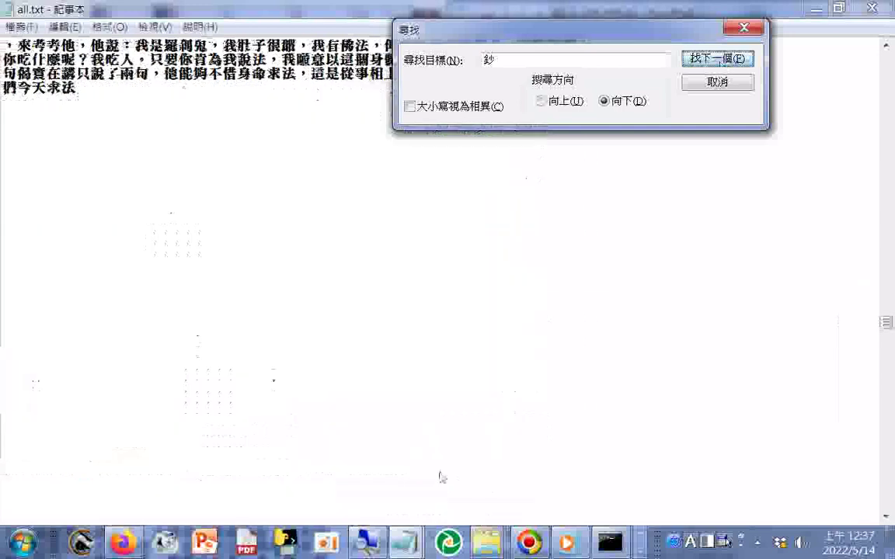
{"action": "left_click", "coordinate": [441, 477]}
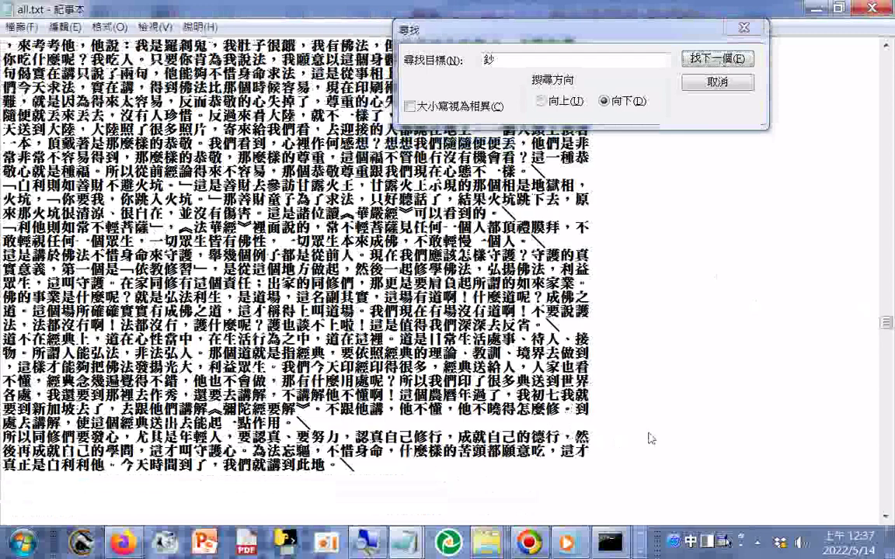
Search downward for 鈔 to the volume 219 title and insert blank lines between it and the end of volume 218.
{"action": "left_click", "coordinate": [716, 61]}
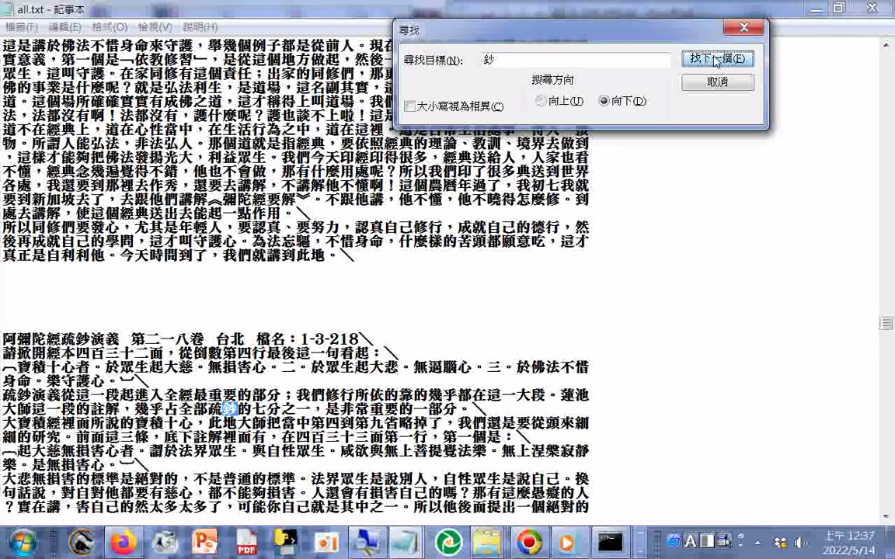
{"action": "left_click", "coordinate": [716, 61]}
{"action": "left_click", "coordinate": [794, 369]}
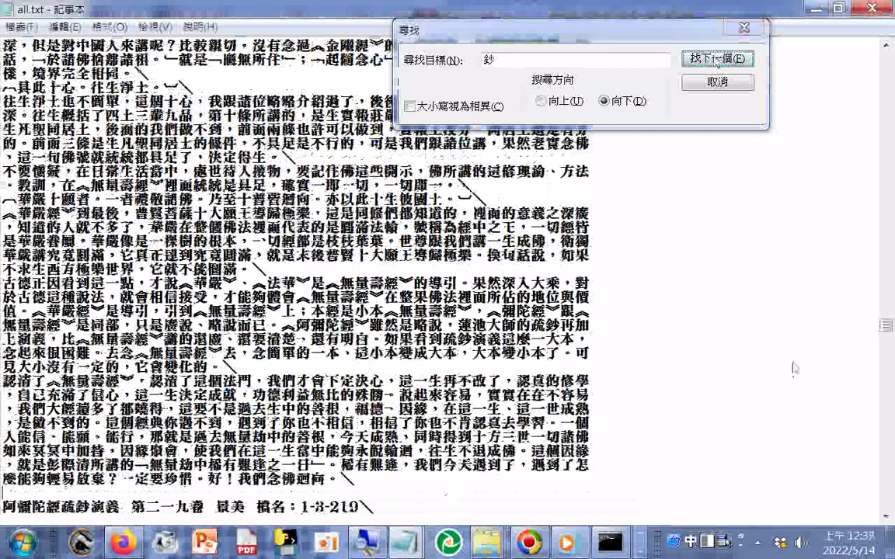
{"action": "key", "text": "Return"}
{"action": "key", "text": "Return"}
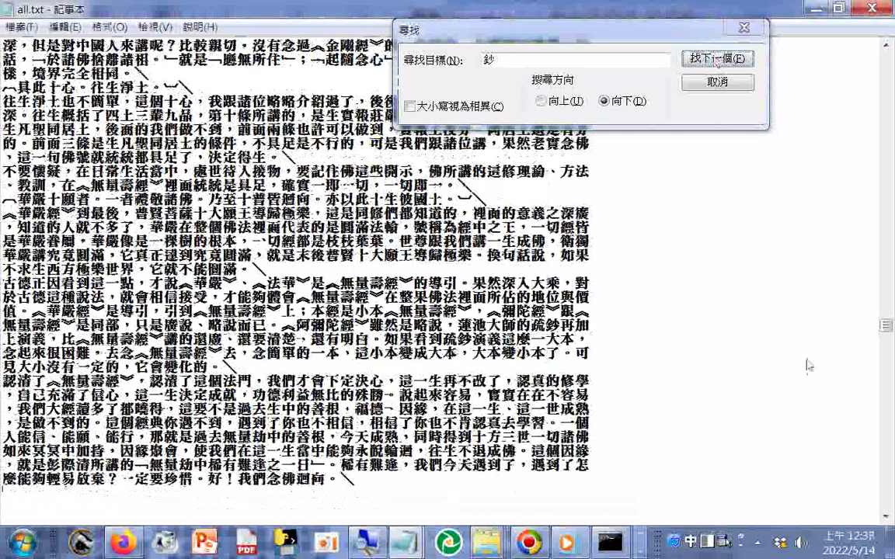
{"action": "scroll", "coordinate": [766, 216], "scroll_direction": "down", "scroll_amount": 1}
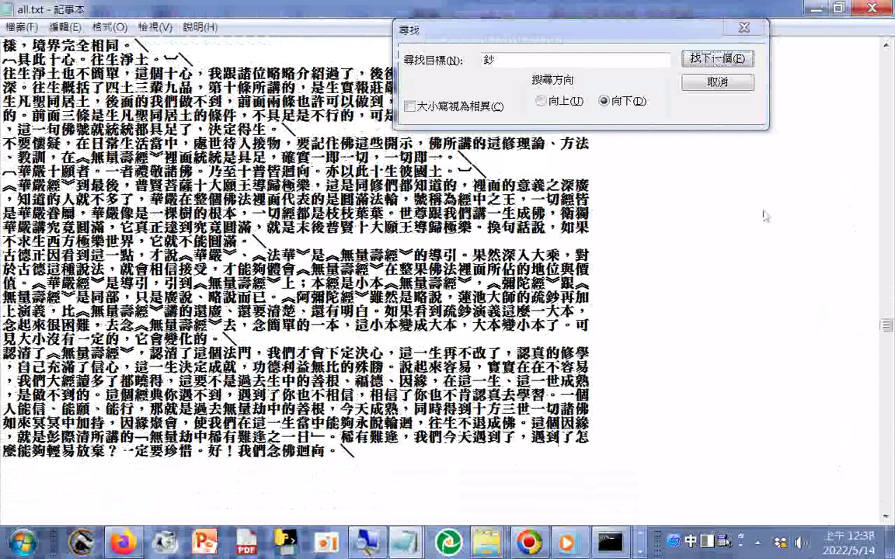
Search downward for 鈔 to the volume 220 title, insert blank lines between it and the end of volume 219, and resume the search.
{"action": "key", "text": "F3"}
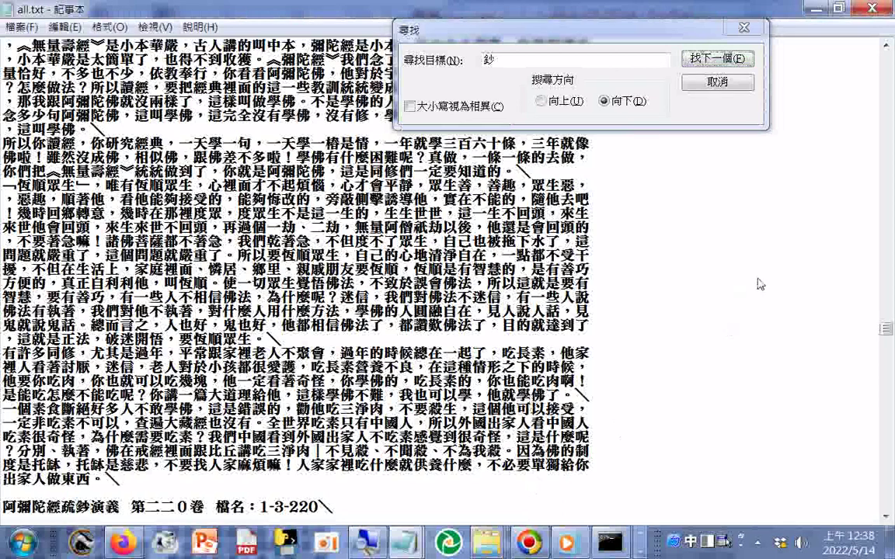
{"action": "key", "text": "Return"}
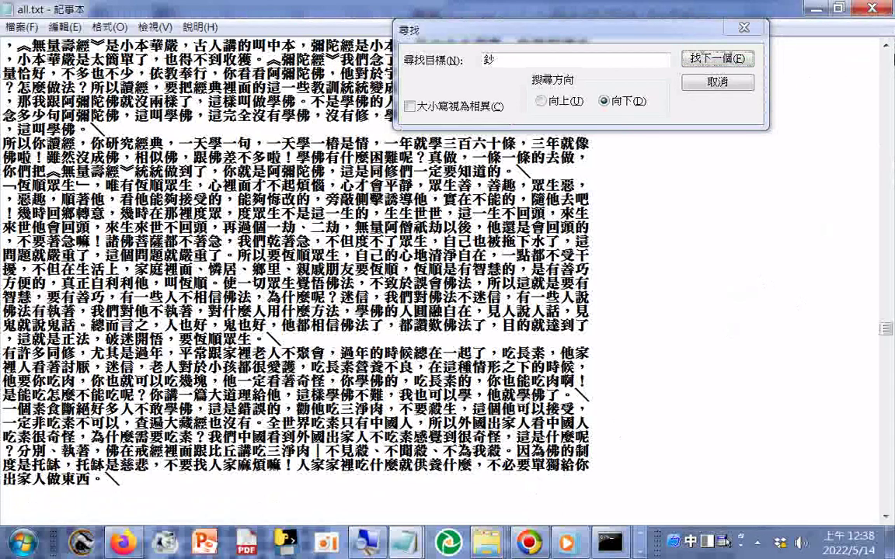
{"action": "key", "text": "Return"}
{"action": "key", "text": "Return"}
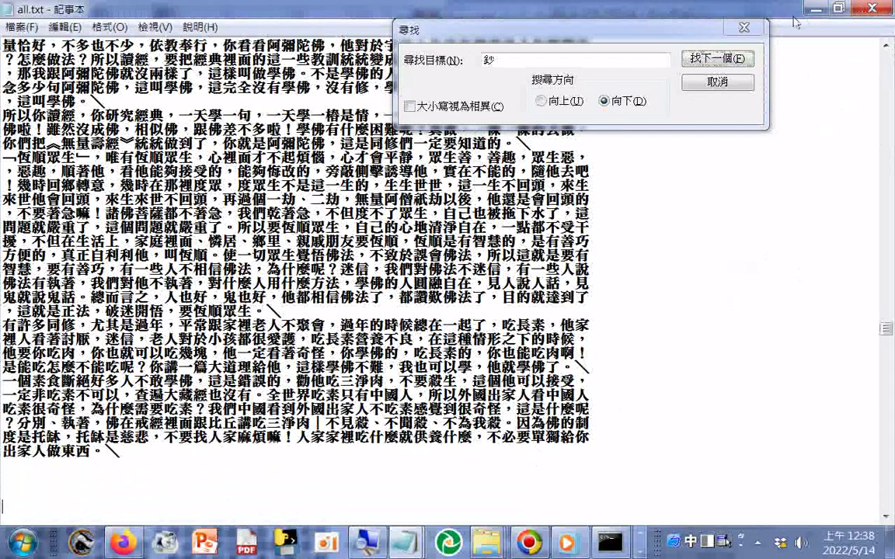
{"action": "left_click", "coordinate": [725, 61]}
{"action": "left_click", "coordinate": [717, 59]}
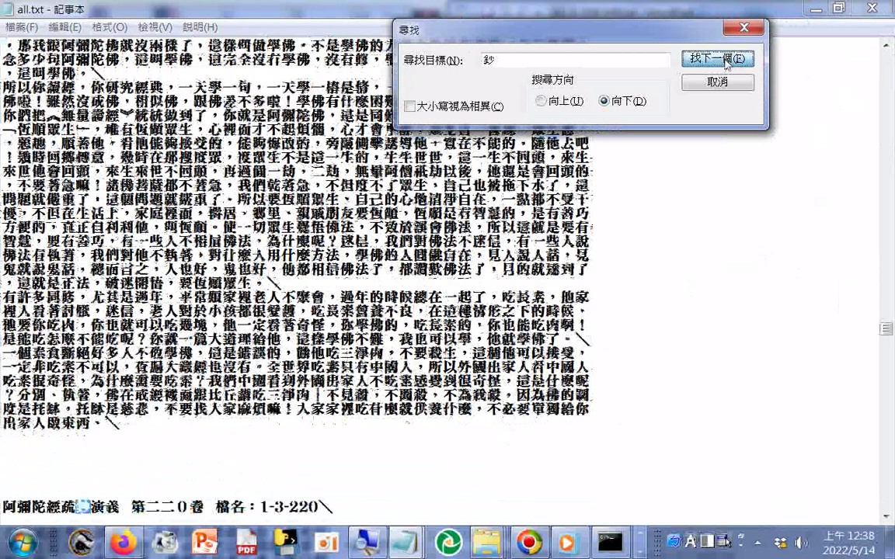
Search downward for 鈔 to the volume 221 title and insert blank lines between it and the end of volume 220.
{"action": "left_click", "coordinate": [727, 60]}
{"action": "left_click", "coordinate": [726, 60]}
{"action": "left_click", "coordinate": [727, 60]}
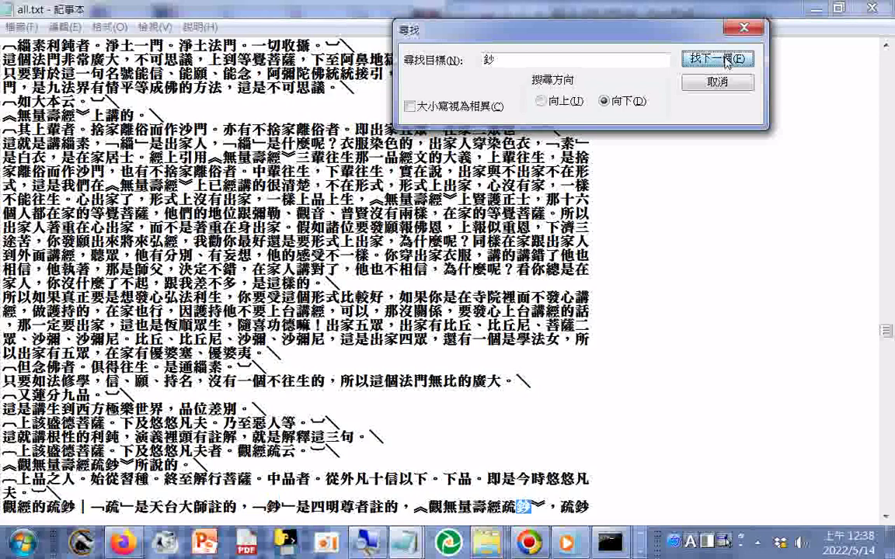
{"action": "left_click", "coordinate": [727, 60]}
{"action": "left_click", "coordinate": [727, 60]}
{"action": "left_click", "coordinate": [727, 60]}
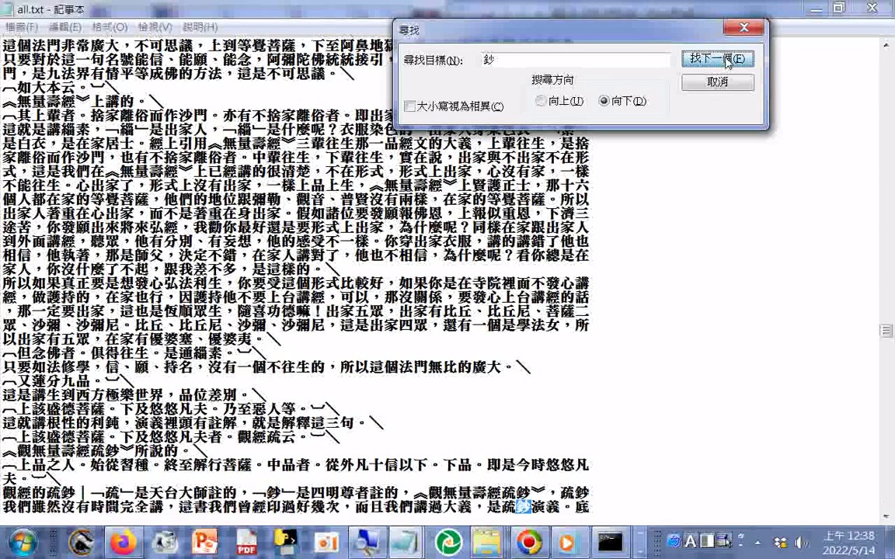
{"action": "left_click", "coordinate": [727, 61]}
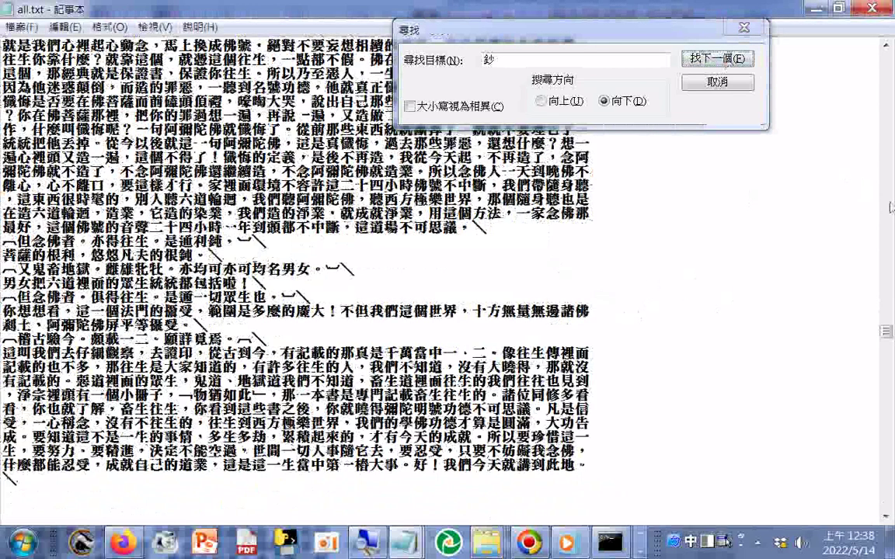
{"action": "left_click", "coordinate": [725, 60]}
{"action": "left_click", "coordinate": [725, 61]}
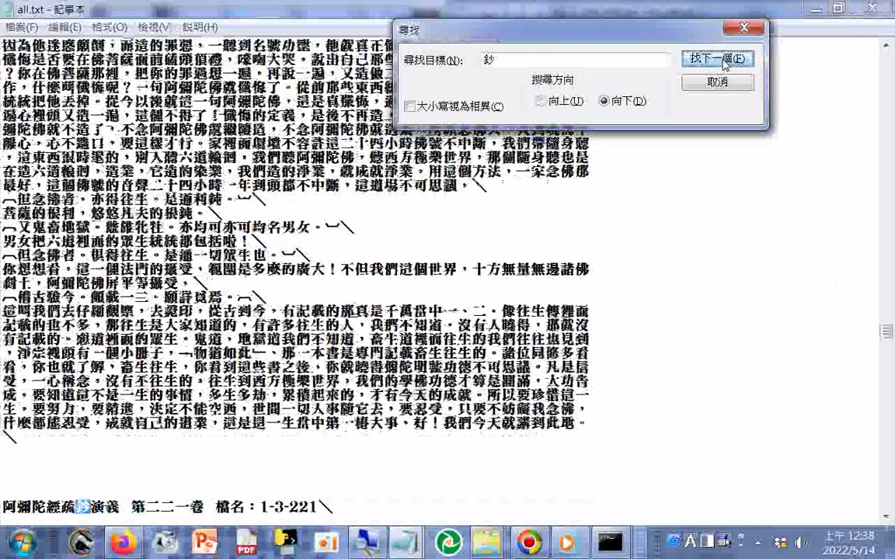
Search downward for 鈔 to the title numbered 1-3-222 and insert blank lines between it and the end of volume 221.
{"action": "left_click", "coordinate": [725, 60]}
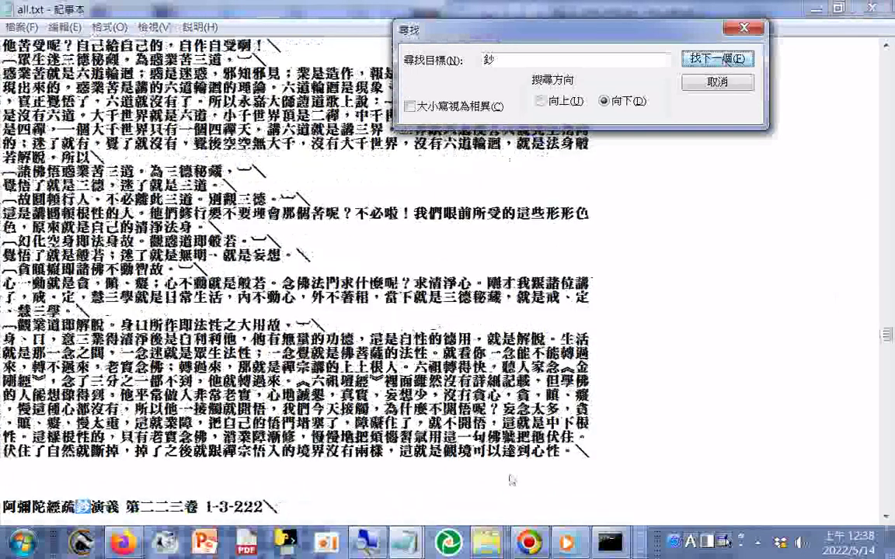
{"action": "left_click", "coordinate": [622, 376]}
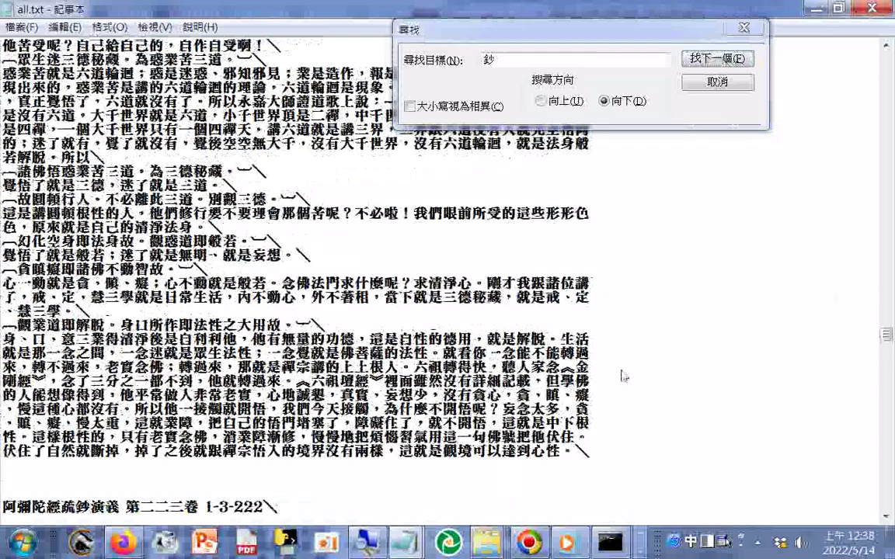
{"action": "key", "text": "ctrl+End"}
{"action": "key", "text": "shift+Home"}
{"action": "key", "text": "Delete"}
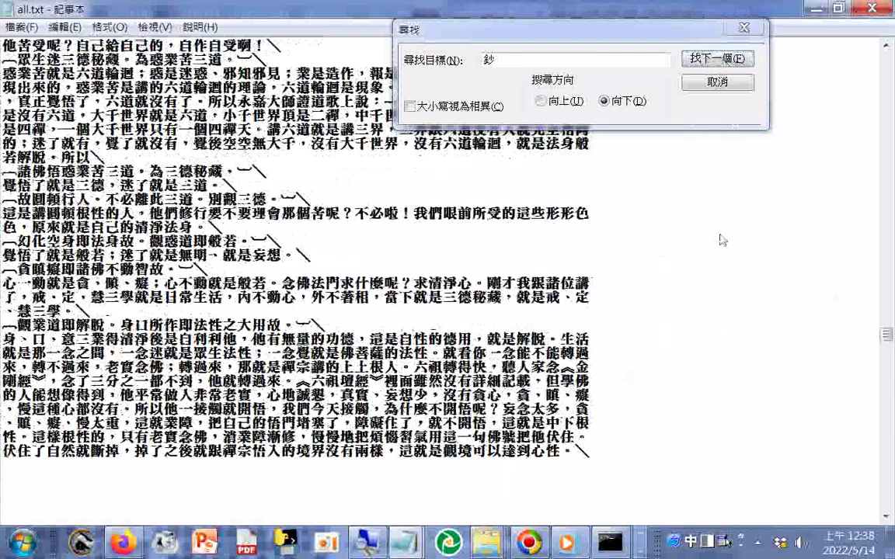
Search downward for 鈔 to the title numbered 1-3-223 and insert blank lines between it and the preceding volume's end.
{"action": "left_click", "coordinate": [707, 61]}
{"action": "left_click", "coordinate": [707, 61]}
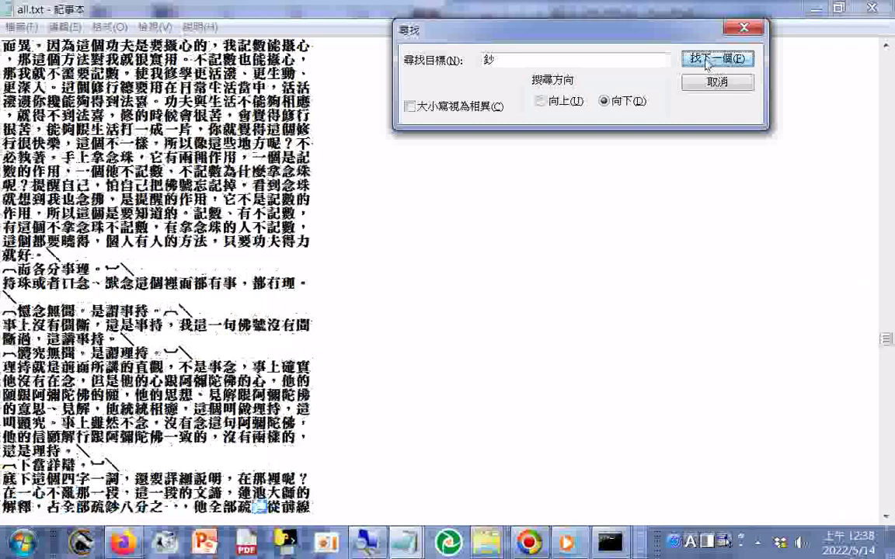
{"action": "left_click", "coordinate": [707, 62]}
{"action": "left_click", "coordinate": [360, 465]}
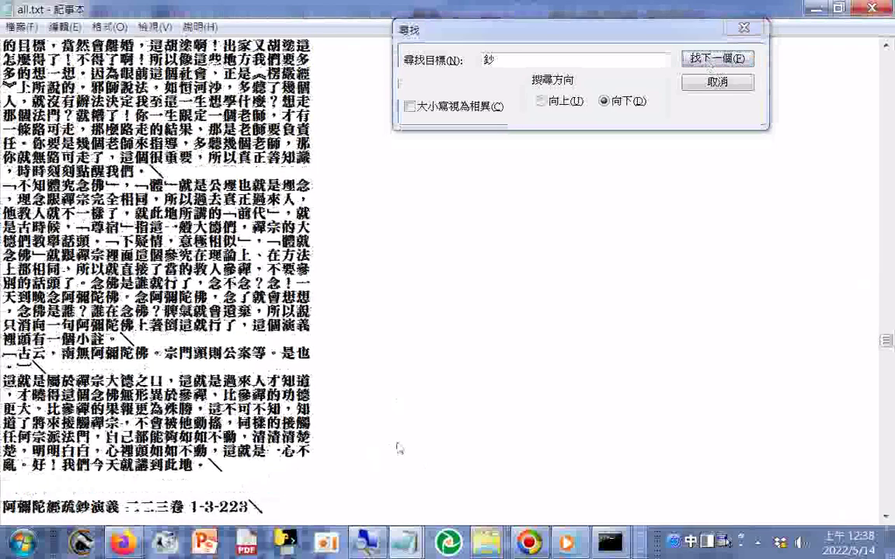
{"action": "key", "text": "Return"}
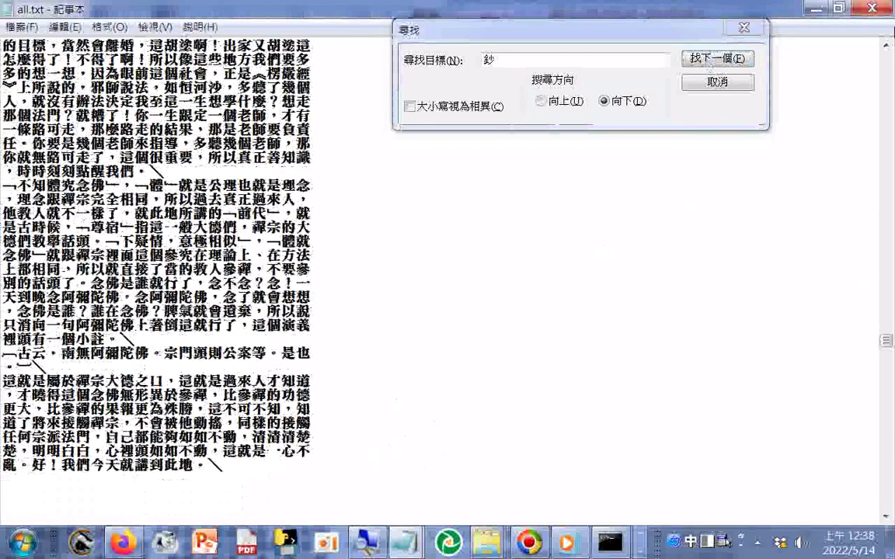
{"action": "key", "text": "ctrl+z"}
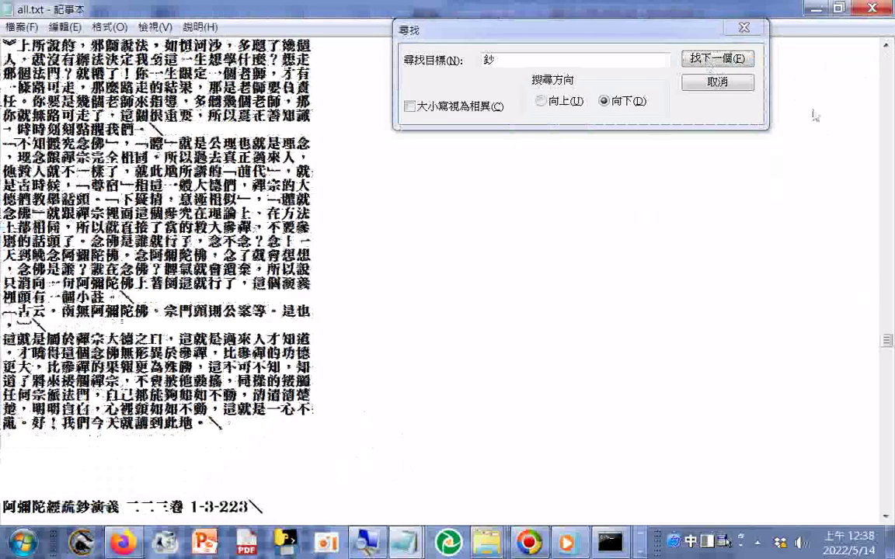
Search downward for 鈔 to the title numbered 1-3-212 and insert blank lines between it and the end of volume 223.
{"action": "left_click", "coordinate": [716, 60]}
{"action": "left_click", "coordinate": [715, 60]}
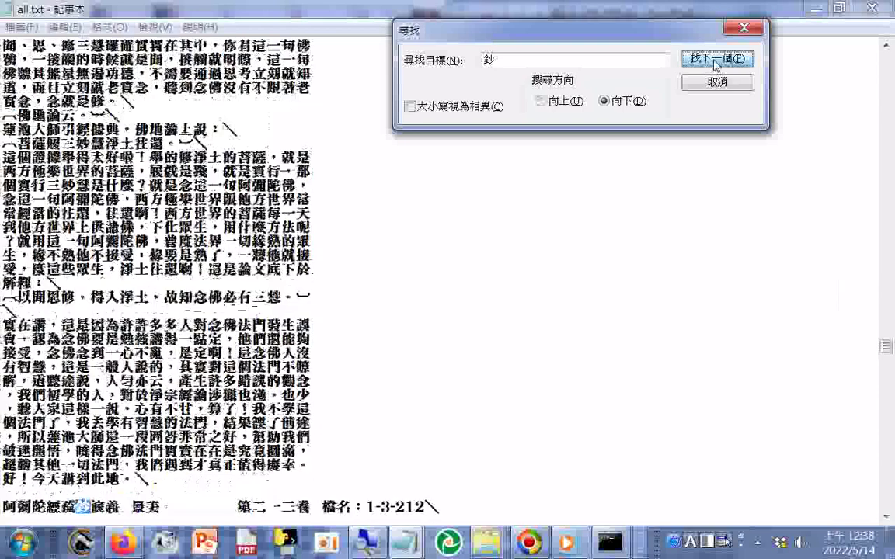
{"action": "left_click", "coordinate": [356, 486]}
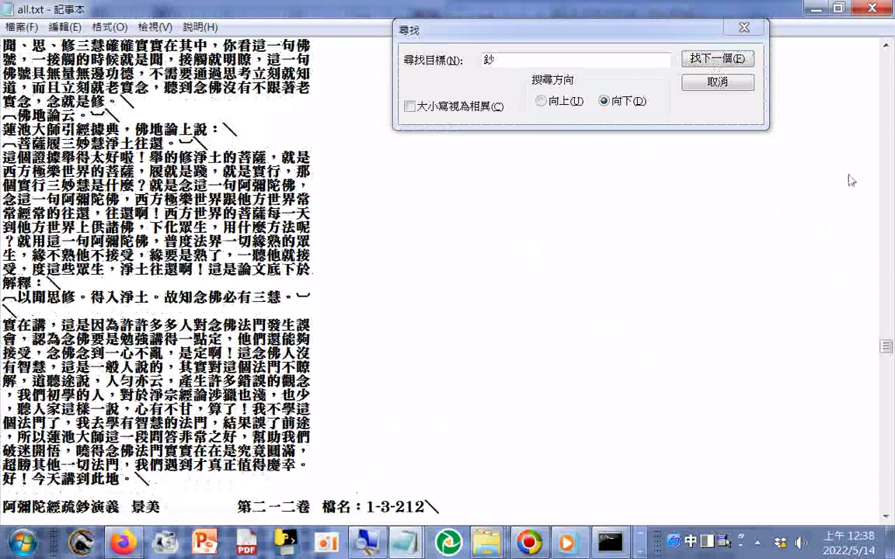
{"action": "key", "text": "Return"}
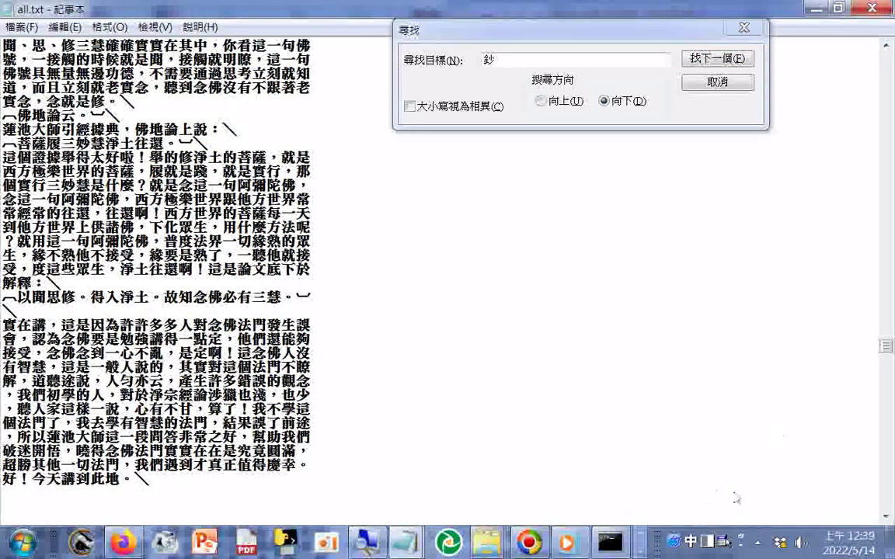
{"action": "key", "text": "Return"}
Check the list of missing 1-03 source files for the entries after B1-3-210.WRI, and return to all.txt.
{"action": "left_click", "coordinate": [406, 543]}
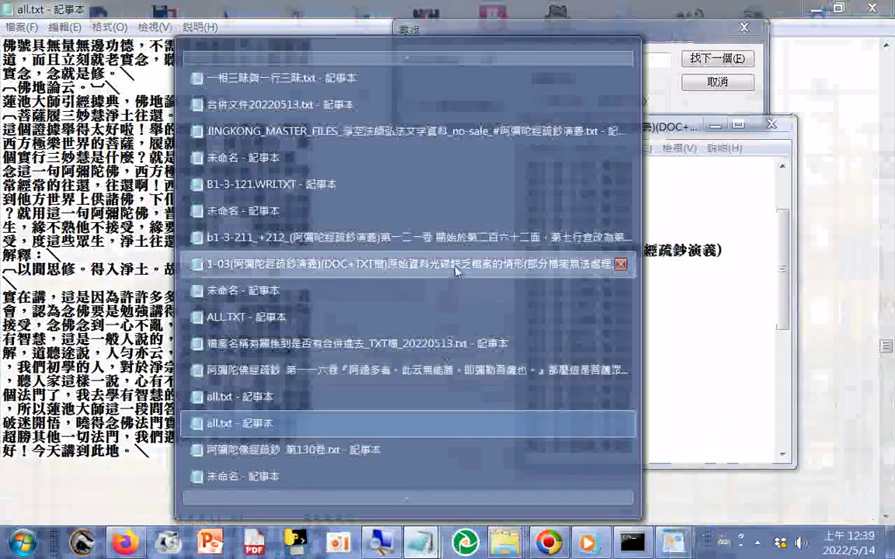
{"action": "left_click", "coordinate": [457, 270]}
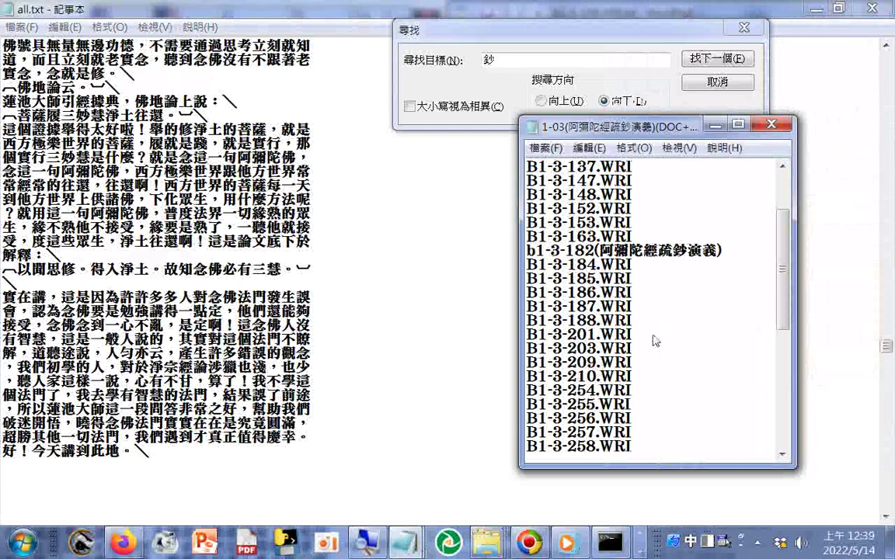
{"action": "left_click", "coordinate": [382, 416]}
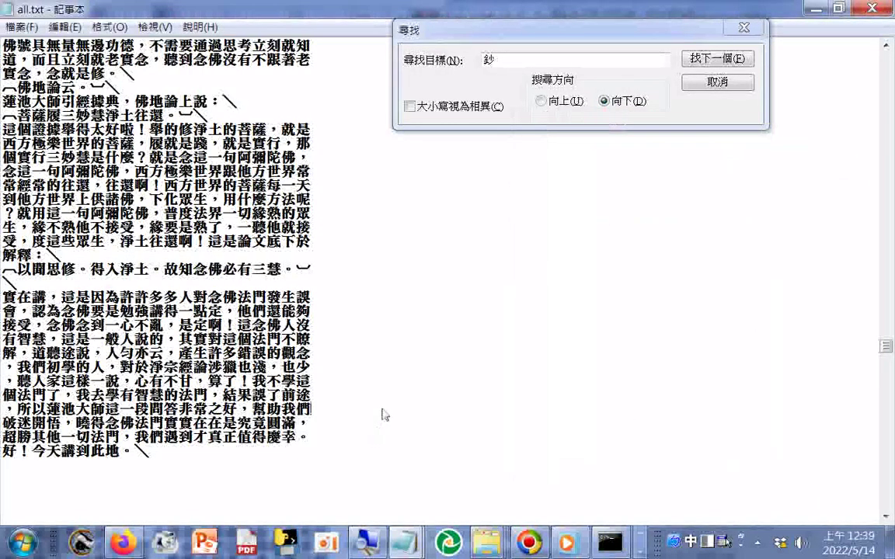
Look back through the volume preceding the 1-3-212 title to its own title line and check its number.
{"action": "scroll", "coordinate": [382, 416], "scroll_direction": "down", "scroll_amount": 2}
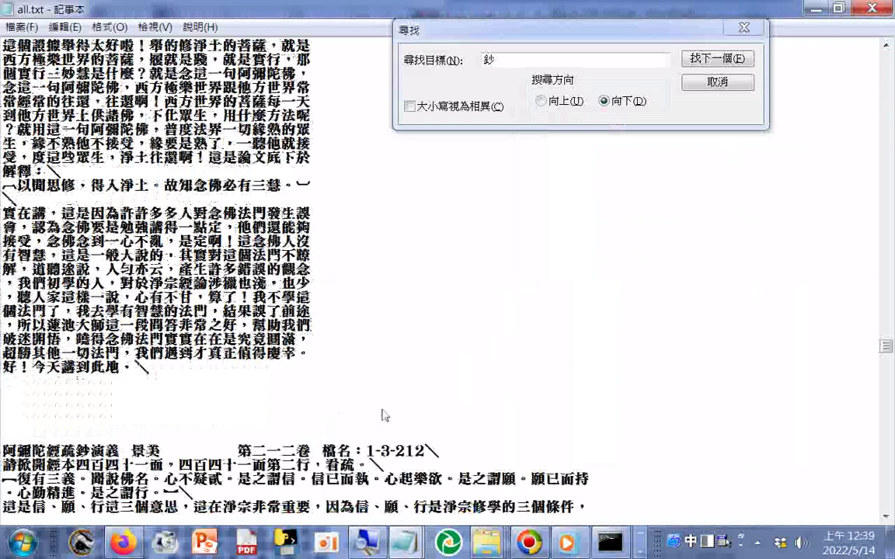
{"action": "scroll", "coordinate": [481, 370], "scroll_direction": "down", "scroll_amount": 8}
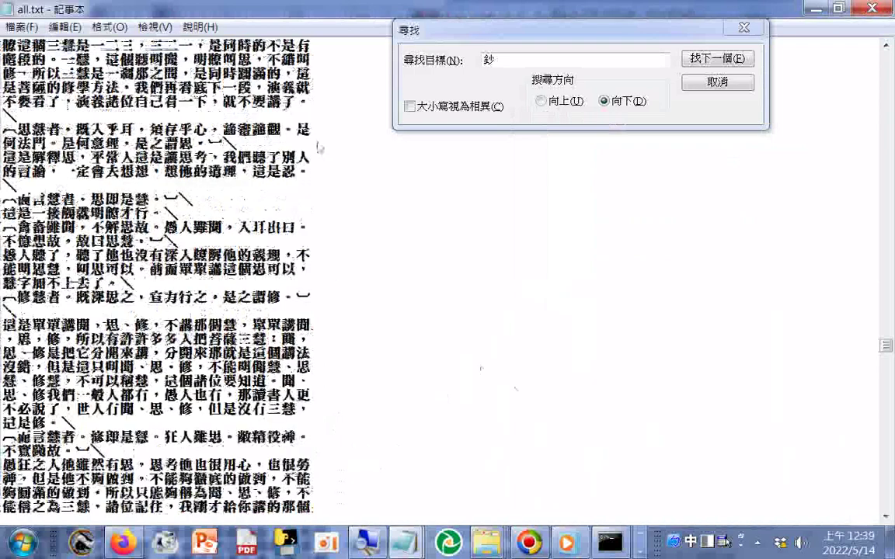
{"action": "scroll", "coordinate": [481, 370], "scroll_direction": "down", "scroll_amount": 8}
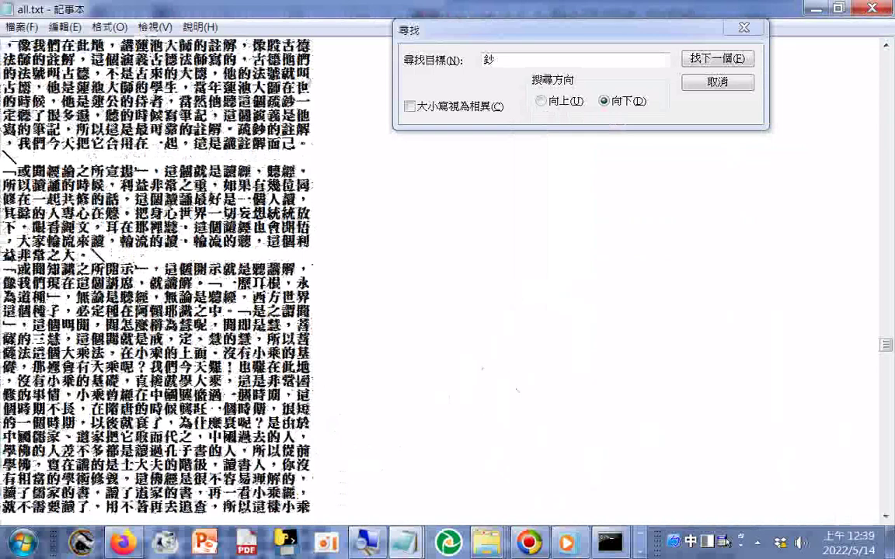
{"action": "scroll", "coordinate": [344, 160], "scroll_direction": "down", "scroll_amount": 8}
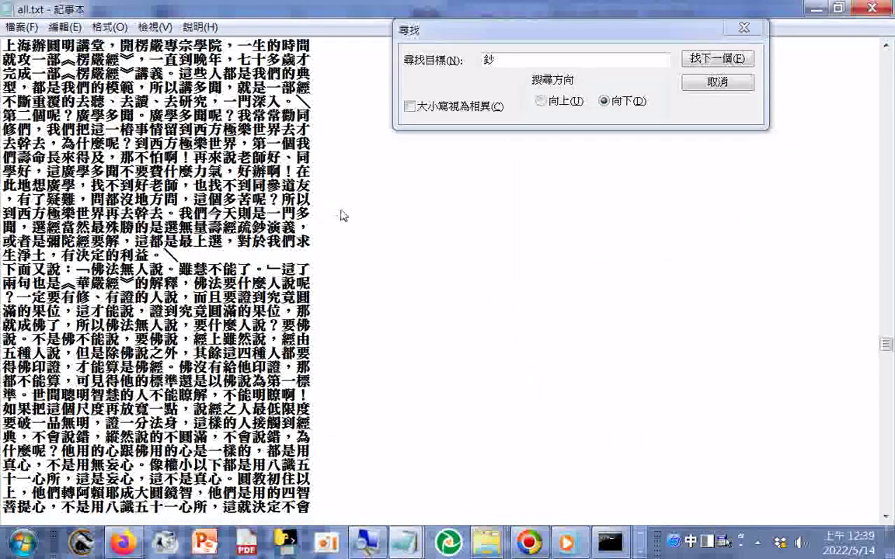
{"action": "scroll", "coordinate": [343, 216], "scroll_direction": "down", "scroll_amount": 8}
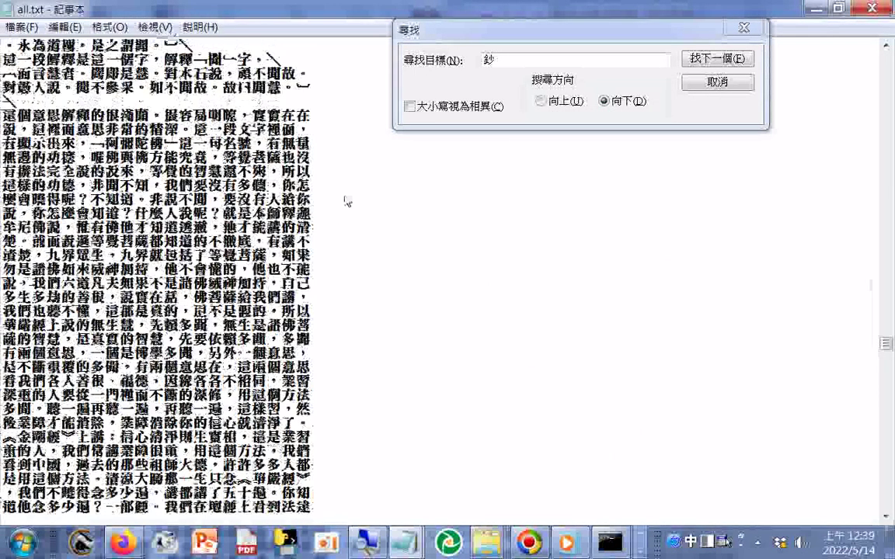
{"action": "scroll", "coordinate": [347, 202], "scroll_direction": "down", "scroll_amount": 8}
{"action": "scroll", "coordinate": [334, 210], "scroll_direction": "down", "scroll_amount": 8}
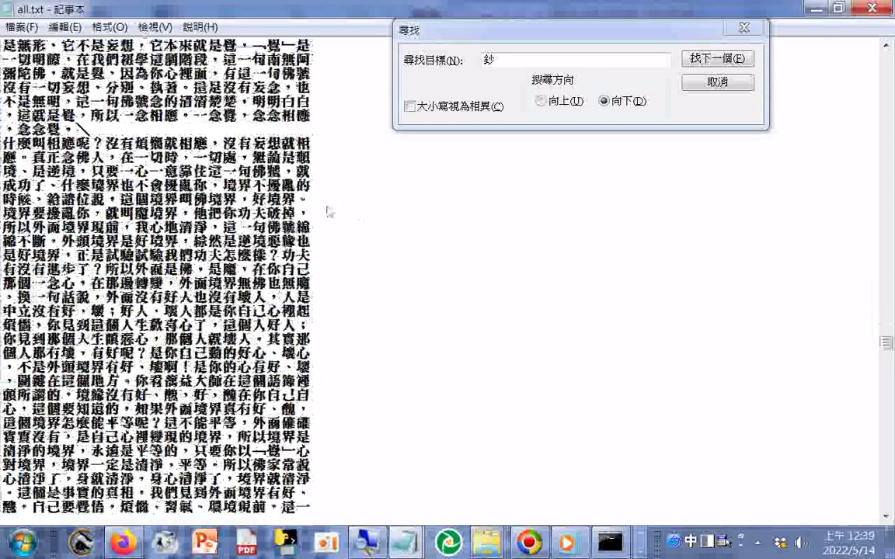
{"action": "scroll", "coordinate": [342, 187], "scroll_direction": "down", "scroll_amount": 8}
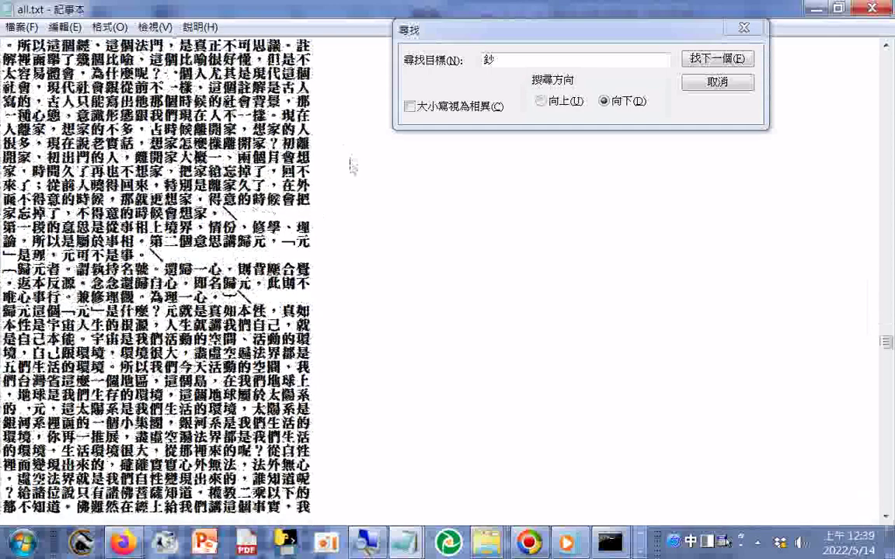
{"action": "scroll", "coordinate": [334, 190], "scroll_direction": "down", "scroll_amount": 8}
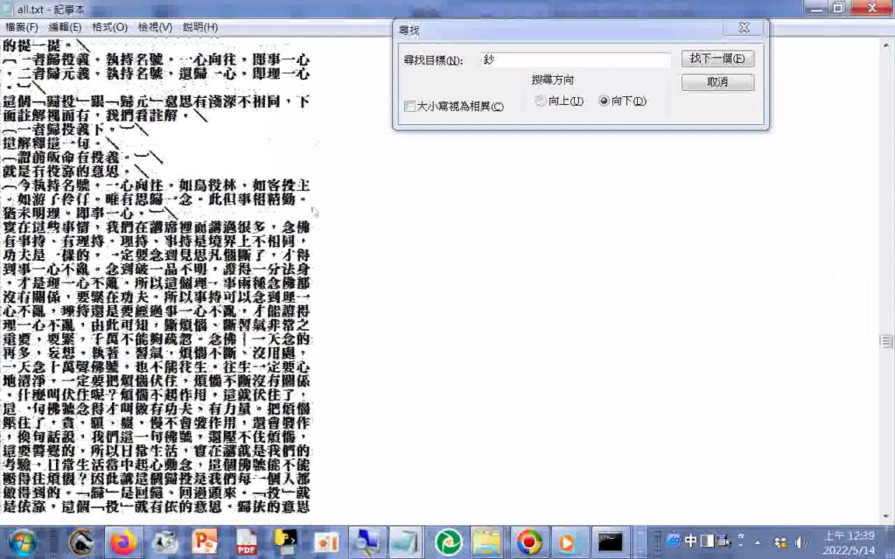
{"action": "scroll", "coordinate": [326, 206], "scroll_direction": "down", "scroll_amount": 8}
{"action": "scroll", "coordinate": [349, 202], "scroll_direction": "up", "scroll_amount": 1}
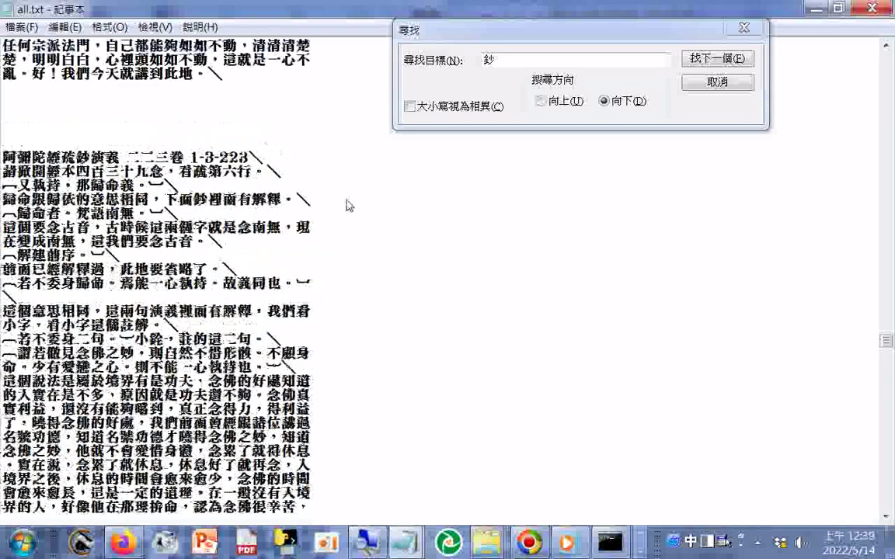
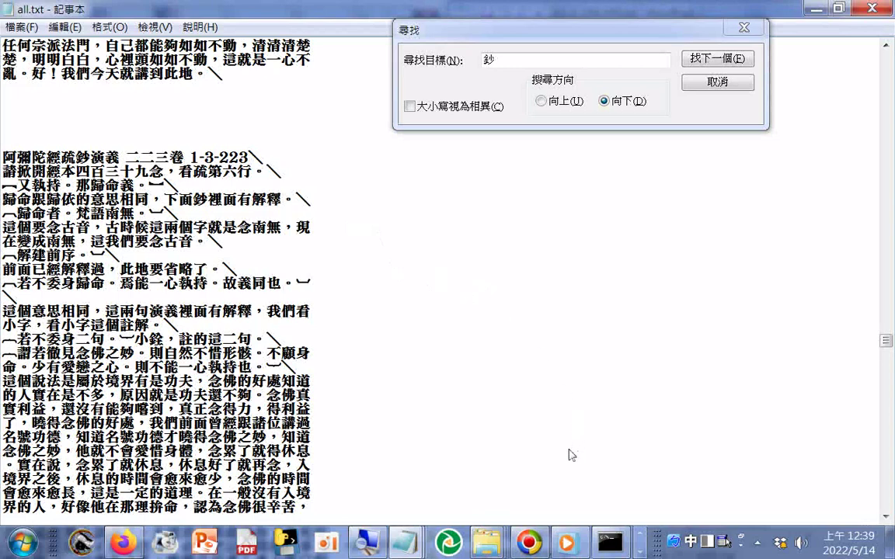
Open B1-3-224.WRI.TXT from the AMITOJING1-02(DOC) folder in WordPad and move its window clear of the file list.
{"action": "left_click", "coordinate": [501, 538]}
{"action": "left_click", "coordinate": [774, 406]}
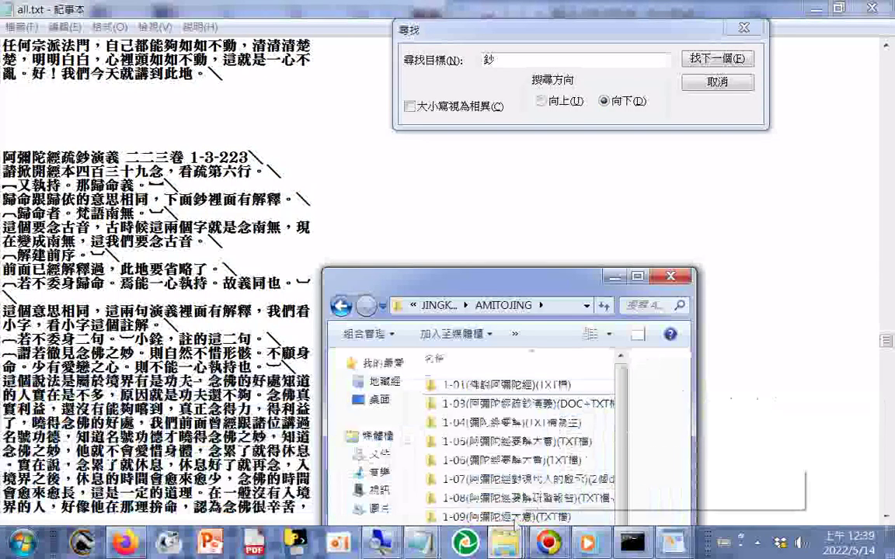
{"action": "mouse_move", "coordinate": [515, 529]}
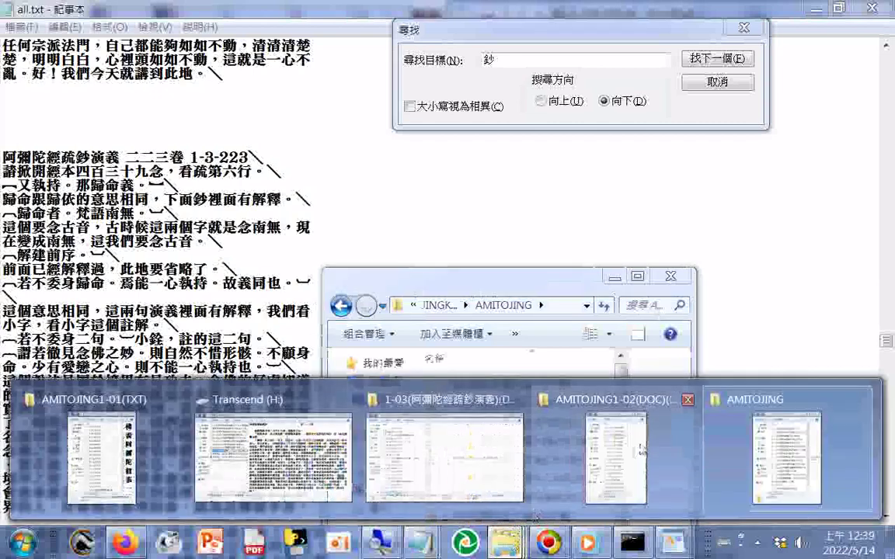
{"action": "left_click", "coordinate": [619, 409]}
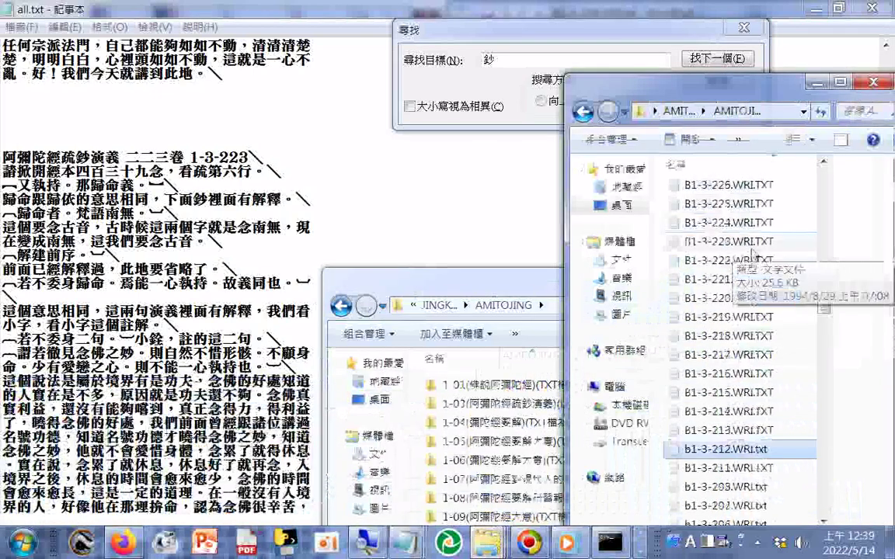
{"action": "double_click", "coordinate": [738, 223]}
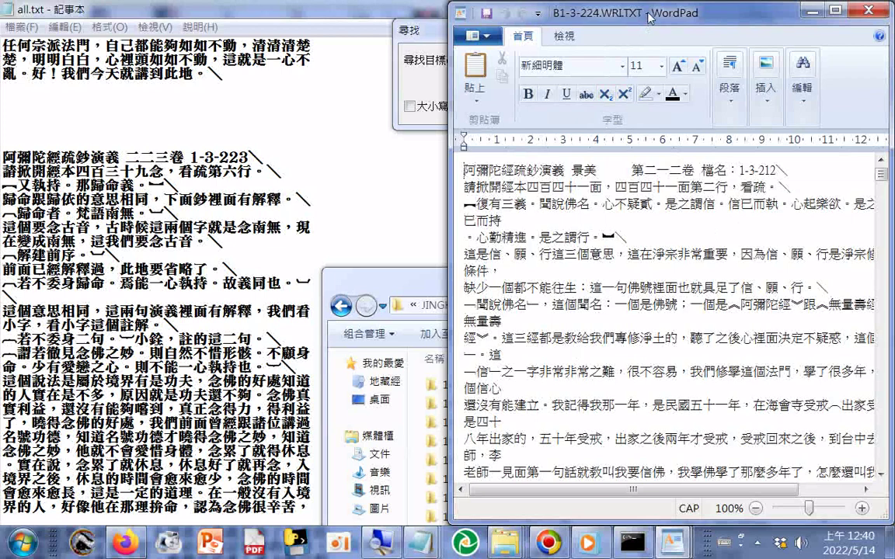
{"action": "left_click_drag", "start_coordinate": [650, 17], "coordinate": [338, 200]}
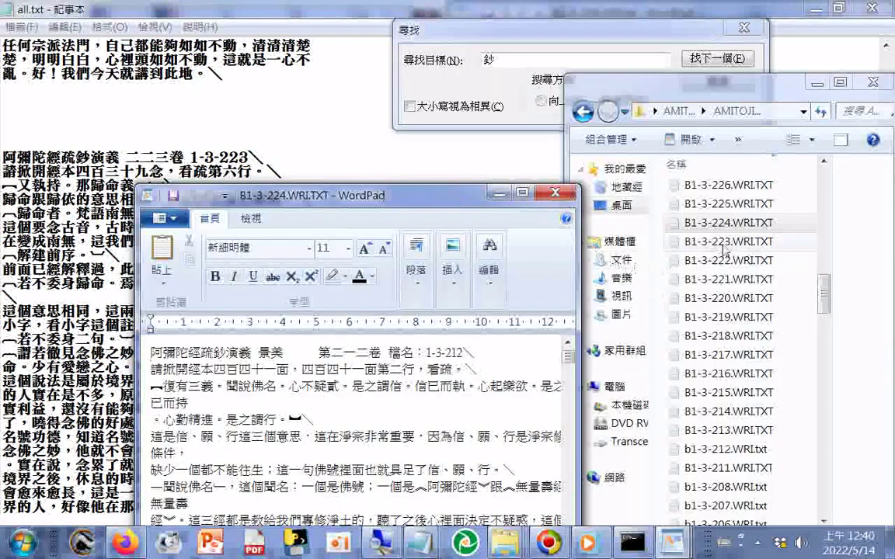
Open B1-3-225.WRI.TXT and copy the volume and file-number part of its title line, 第二二五卷 檔名：1-3-225.
{"action": "double_click", "coordinate": [722, 205]}
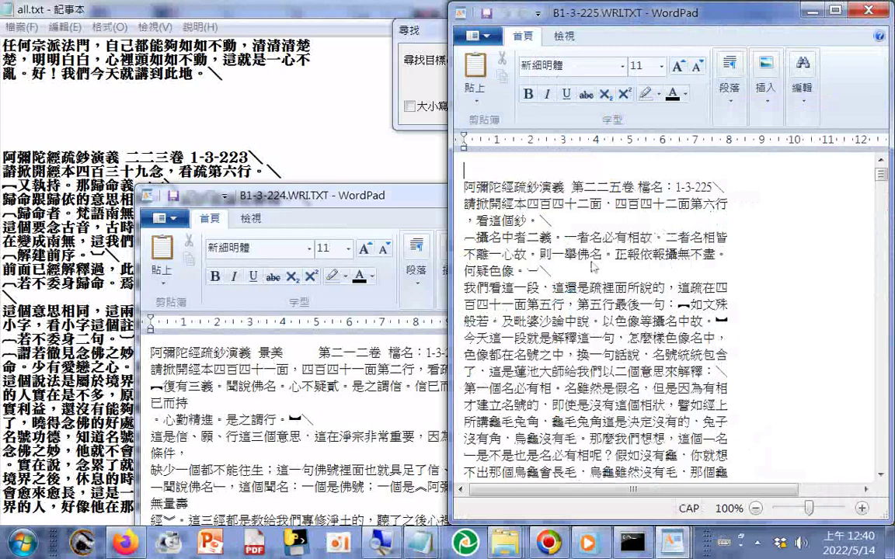
{"action": "left_click_drag", "start_coordinate": [571, 187], "coordinate": [726, 188]}
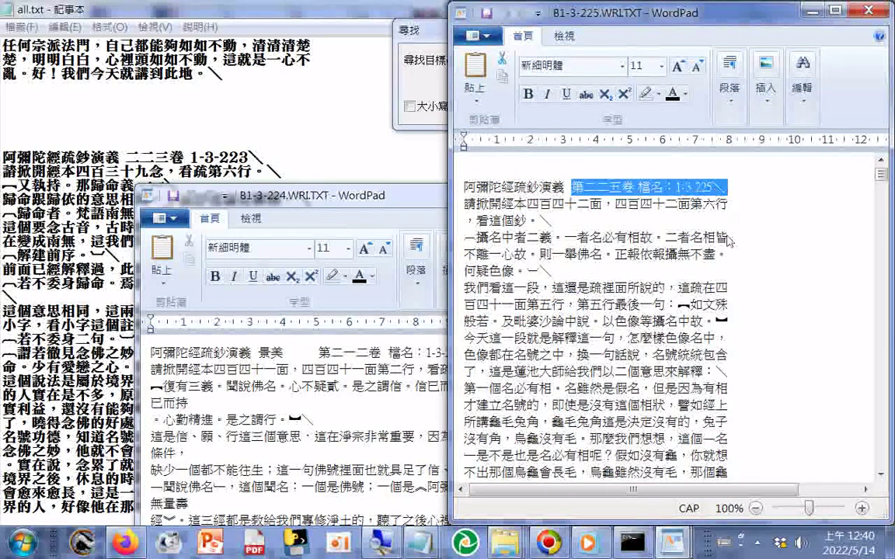
{"action": "right_click", "coordinate": [670, 190]}
{"action": "left_click", "coordinate": [707, 218]}
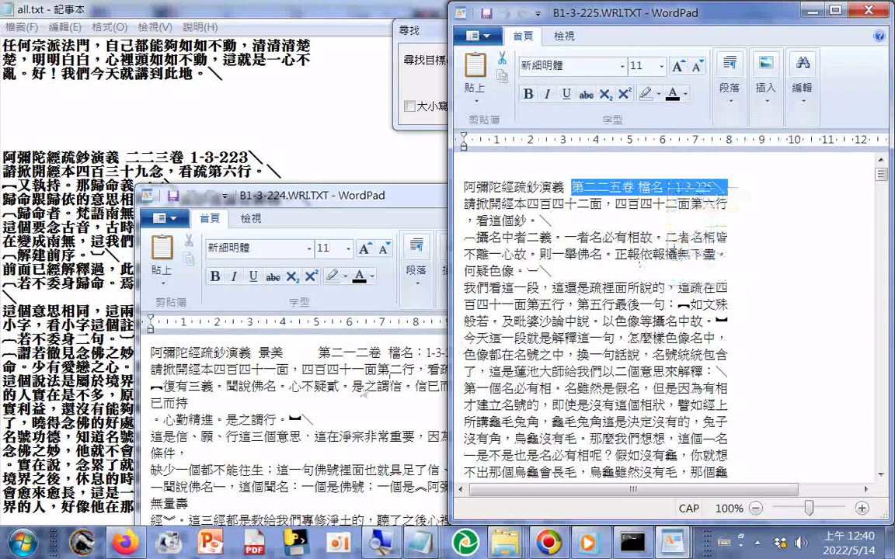
In B1-3-224.WRI.TXT, replace the title's 第二一二卷 檔名：1-3-212 with the copied volume and file-number text.
{"action": "left_click", "coordinate": [293, 325]}
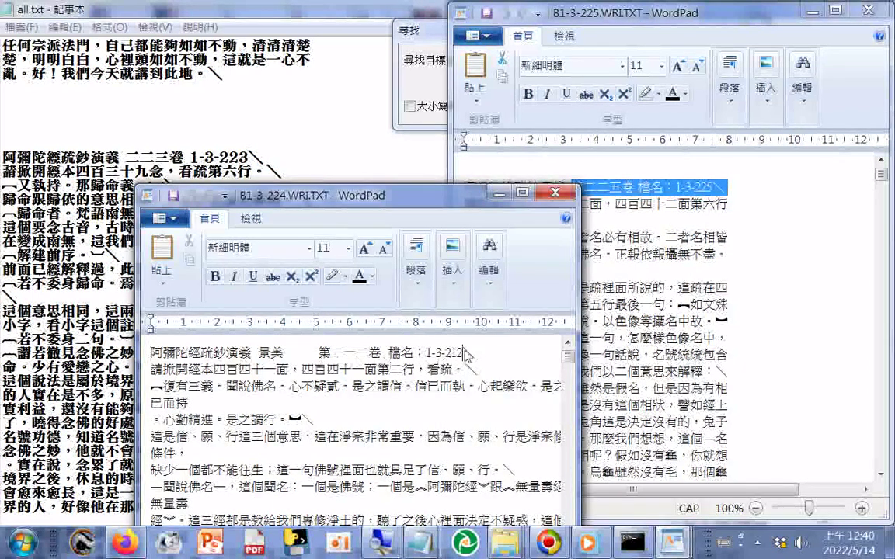
{"action": "left_click_drag", "start_coordinate": [470, 355], "coordinate": [320, 351]}
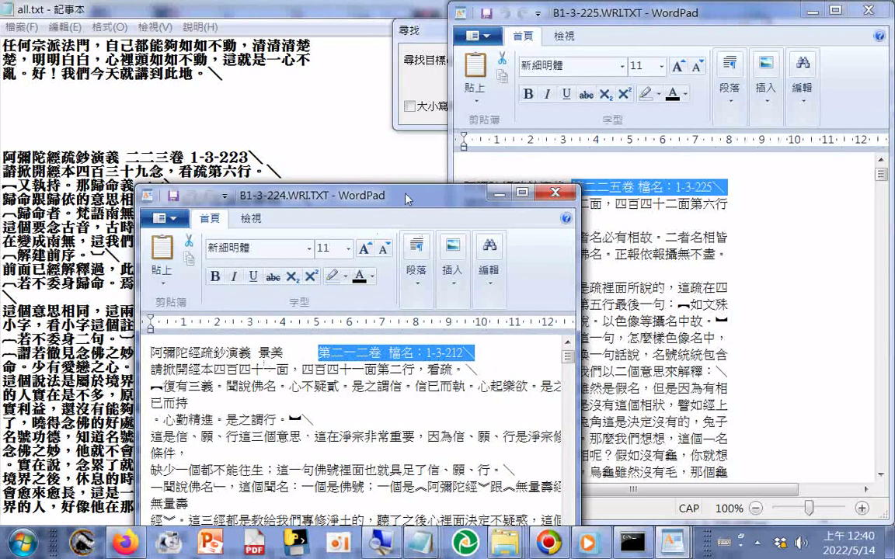
{"action": "right_click", "coordinate": [413, 356]}
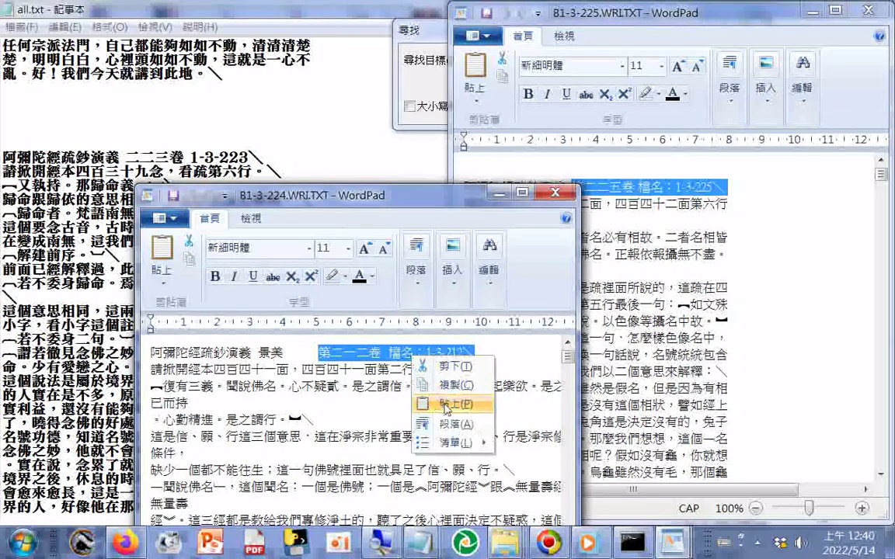
{"action": "left_click", "coordinate": [449, 407]}
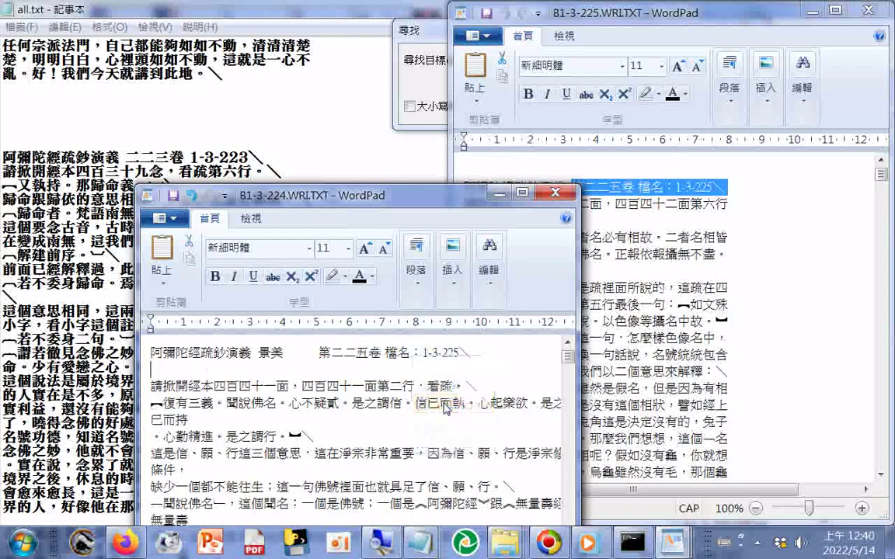
Correct the pasted title in B1-3-224.WRI.TXT to 第二二四卷 檔名：1-3-224 and compare its opening page reference with volume 225's.
{"action": "left_click_drag", "start_coordinate": [442, 354], "coordinate": [457, 354]}
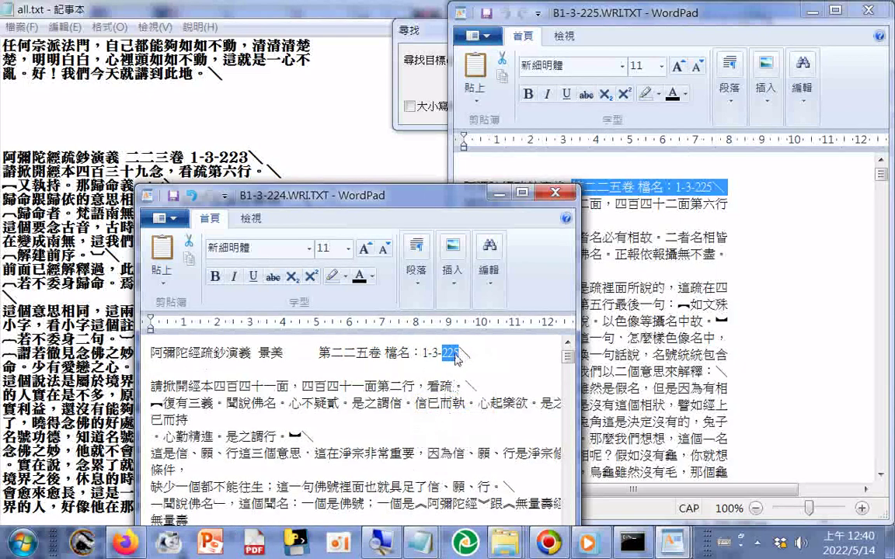
{"action": "type", "text": "224"}
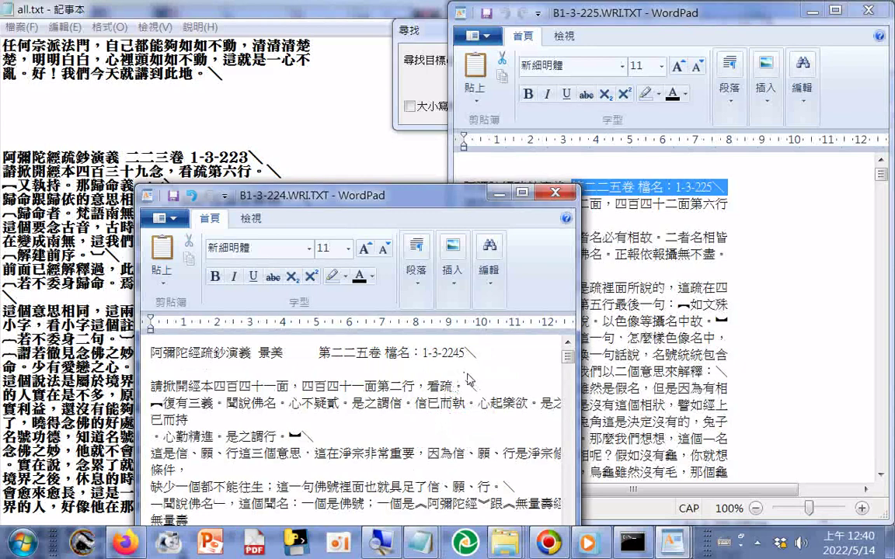
{"action": "key", "text": "Delete"}
{"action": "left_click_drag", "start_coordinate": [369, 353], "coordinate": [358, 353]}
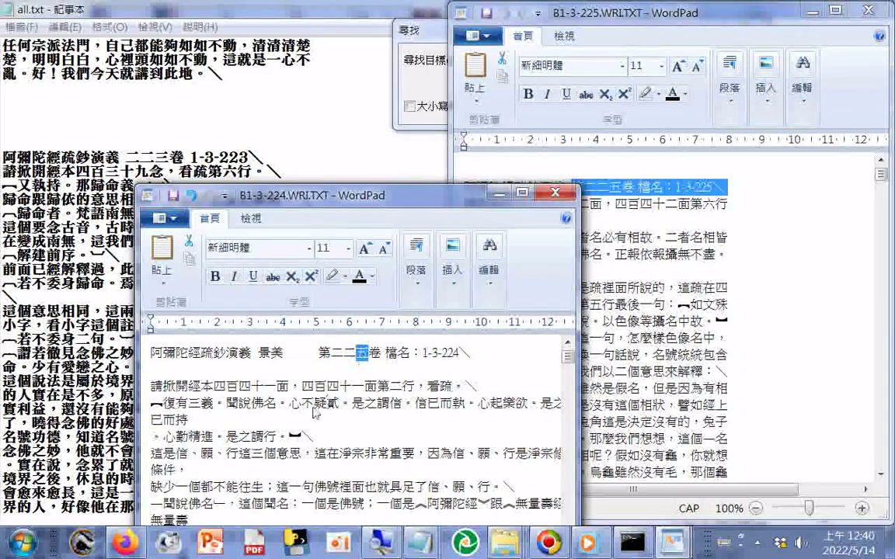
{"action": "type", "text": "四"}
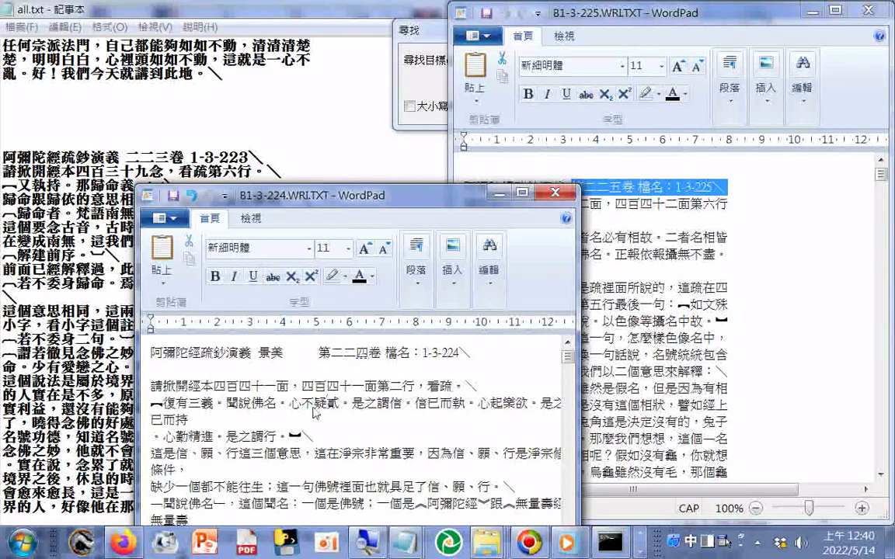
{"action": "left_click_drag", "start_coordinate": [214, 387], "coordinate": [290, 387]}
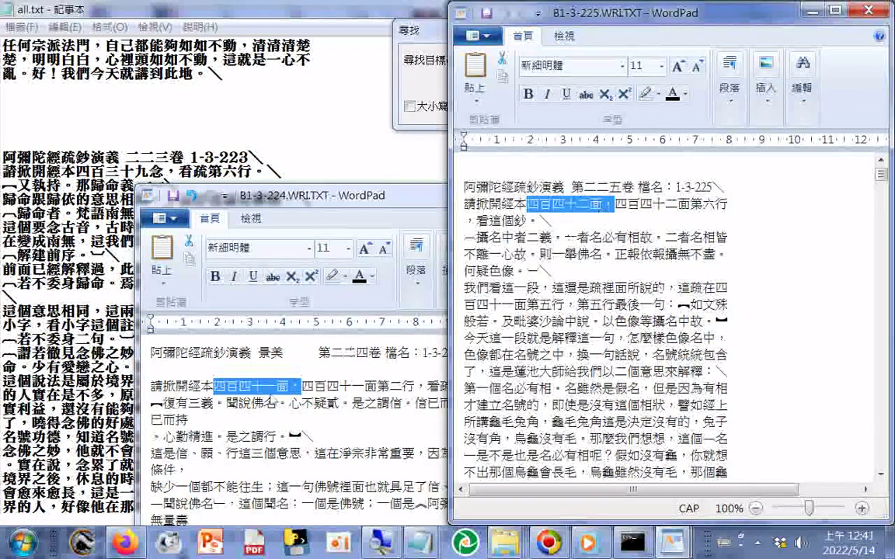
{"action": "left_click", "coordinate": [143, 325]}
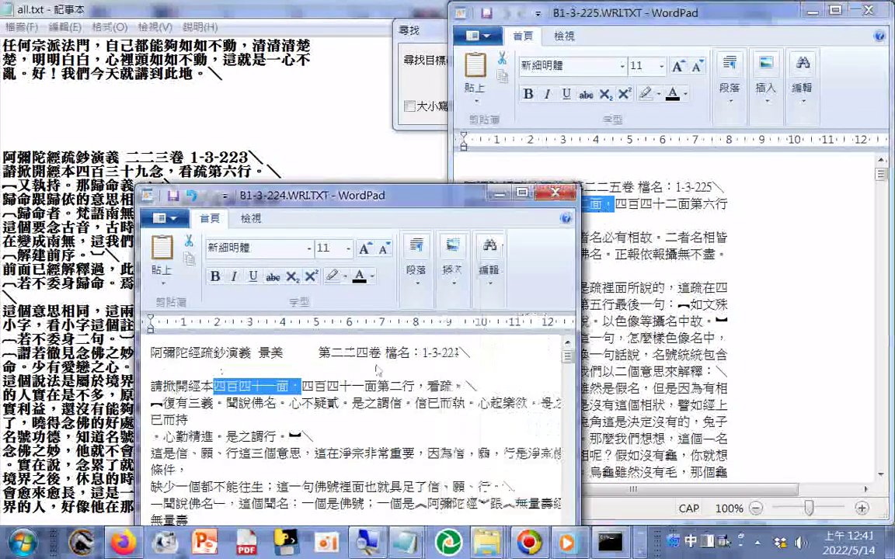
Copy the corrected title line of B1-3-224.WRI.TXT and save the file as plain text.
{"action": "left_click_drag", "start_coordinate": [467, 353], "coordinate": [155, 362]}
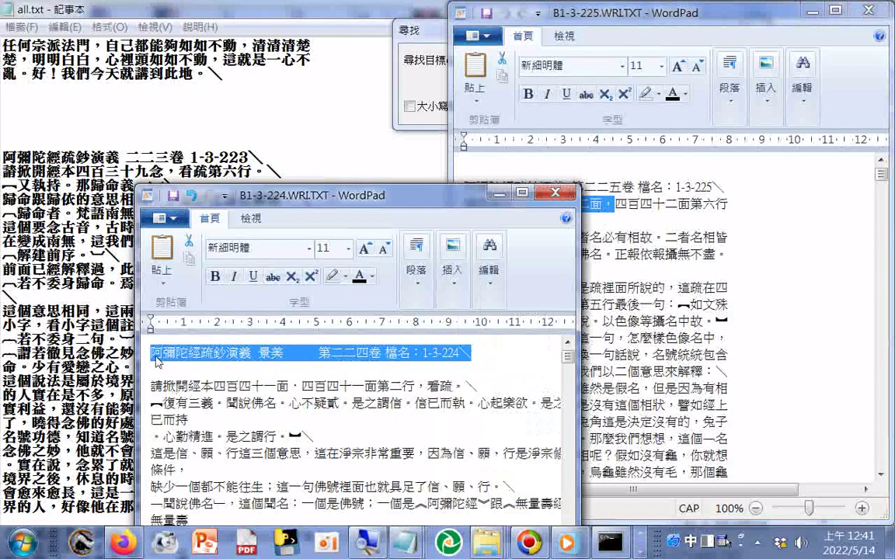
{"action": "right_click", "coordinate": [158, 362]}
{"action": "left_click", "coordinate": [196, 384]}
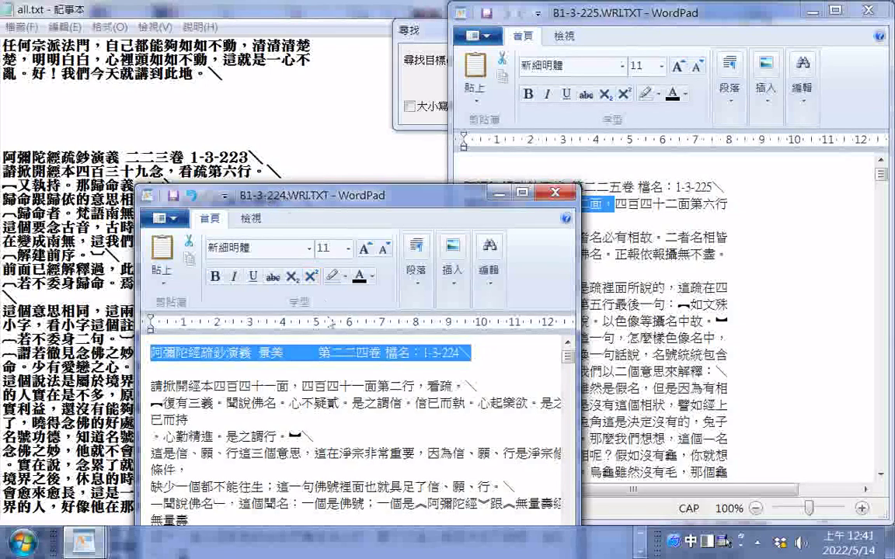
{"action": "left_click", "coordinate": [175, 197]}
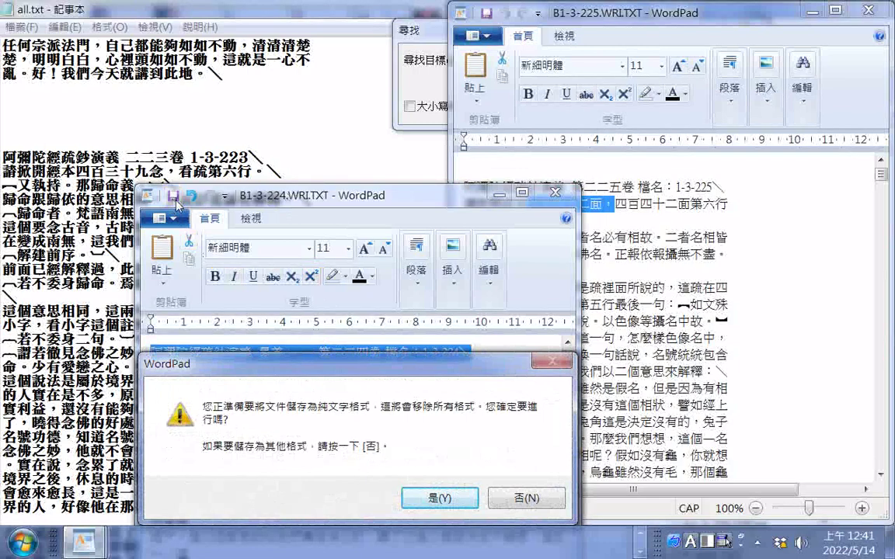
{"action": "left_click", "coordinate": [441, 498]}
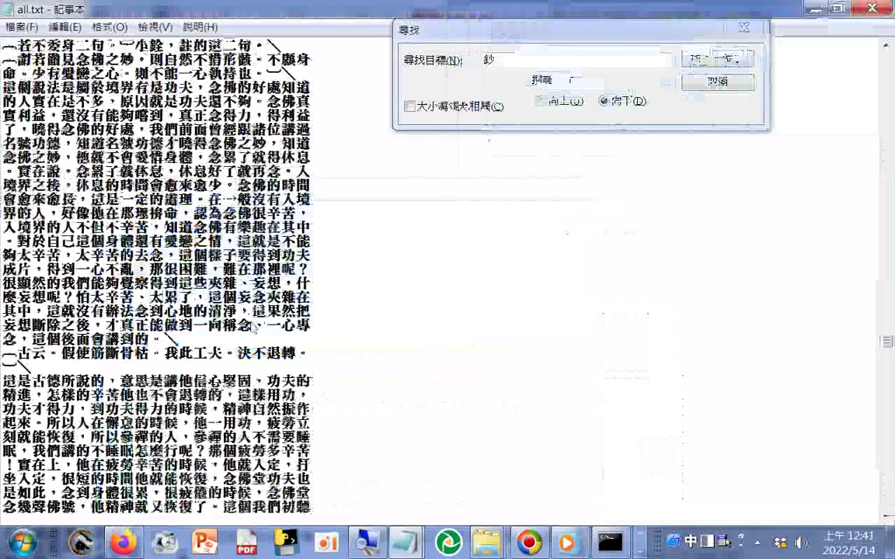
In all.txt, replace the title line numbered 1-3-212 after volume 223 with the copied 第二二四卷 檔名：1-3-224 title.
{"action": "scroll", "coordinate": [253, 329], "scroll_direction": "down", "scroll_amount": 10}
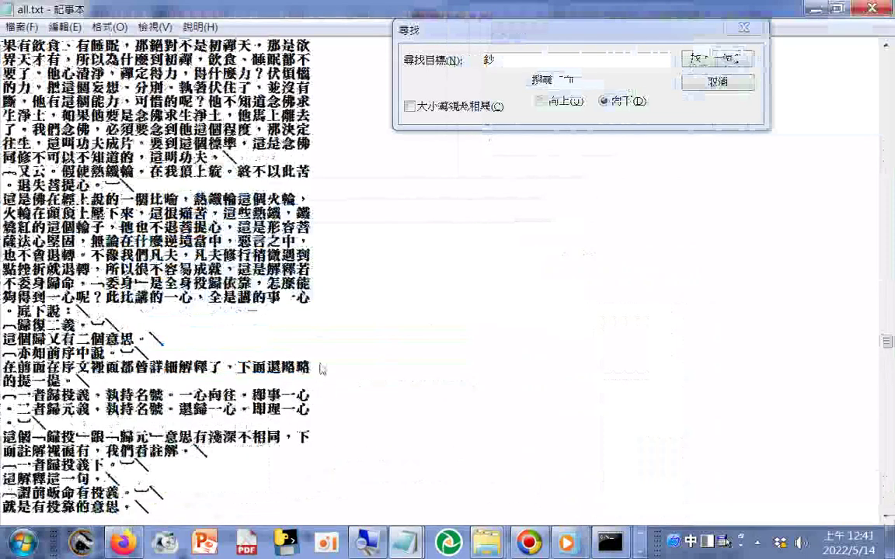
{"action": "scroll", "coordinate": [320, 370], "scroll_direction": "down", "scroll_amount": 10}
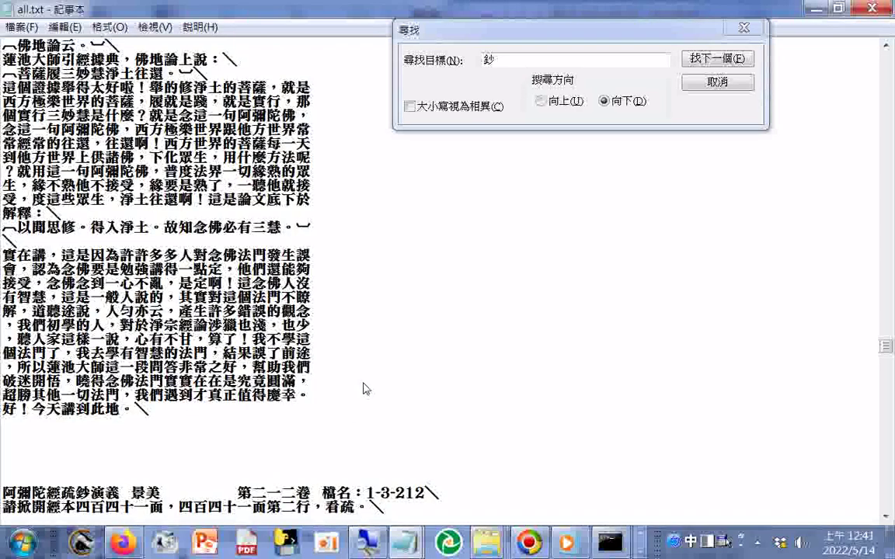
{"action": "scroll", "coordinate": [365, 389], "scroll_direction": "down", "scroll_amount": 2}
{"action": "left_click_drag", "start_coordinate": [439, 410], "coordinate": [2, 409]}
{"action": "right_click", "coordinate": [18, 388]}
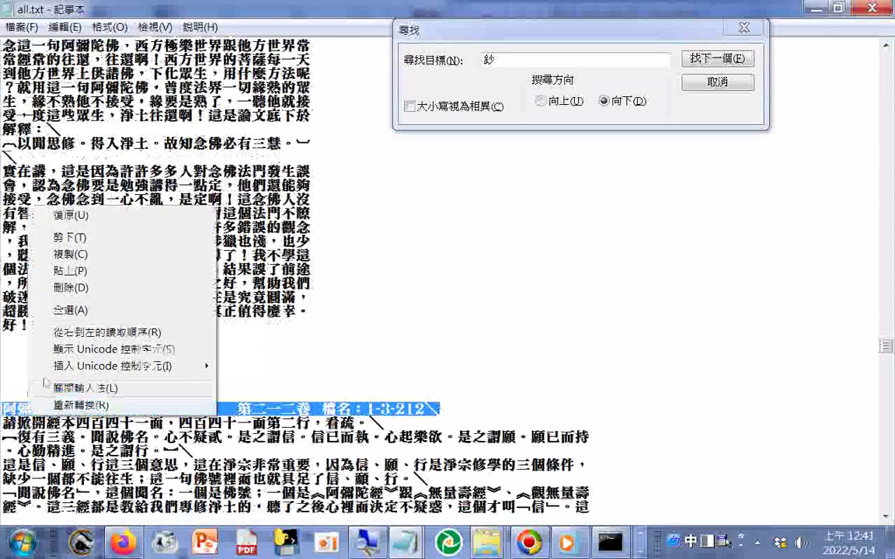
{"action": "left_click", "coordinate": [70, 251]}
{"action": "key", "text": "Delete"}
{"action": "key", "text": "ctrl+v"}
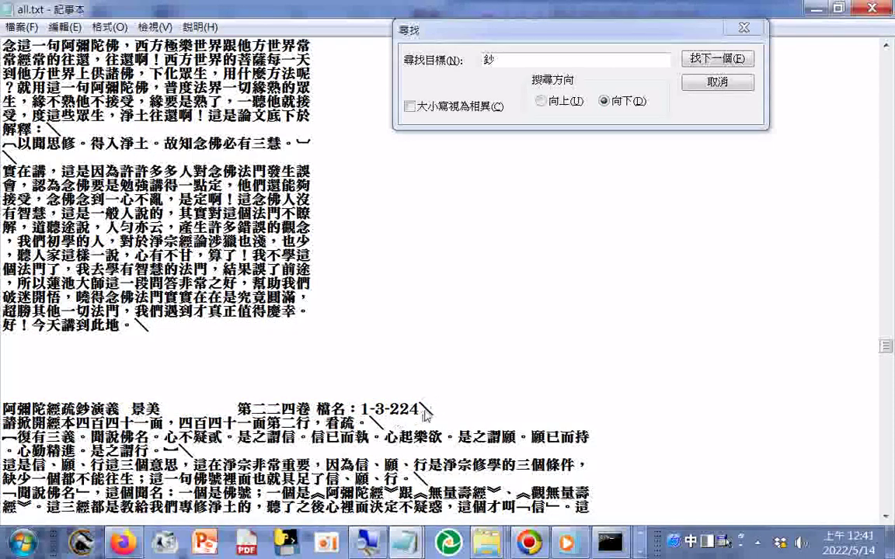
Search for 鈔 up to the volume 225 heading (1-3-225) and insert blank lines above it, leaving a four-line gap.
{"action": "left_click", "coordinate": [719, 59]}
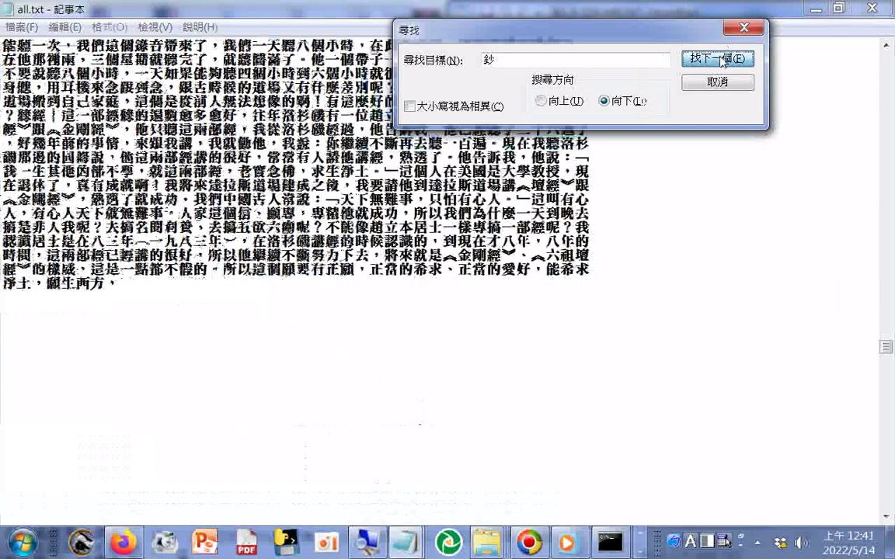
{"action": "left_click", "coordinate": [719, 59]}
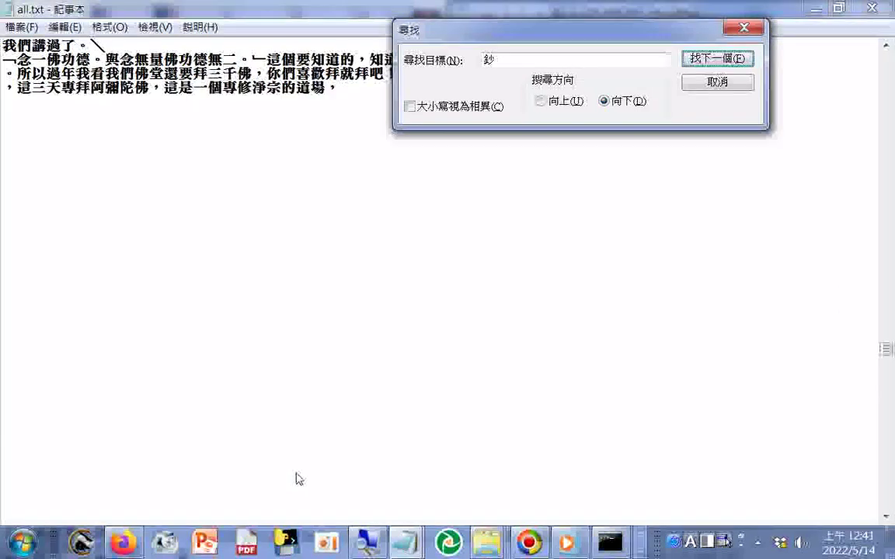
{"action": "left_click", "coordinate": [299, 479]}
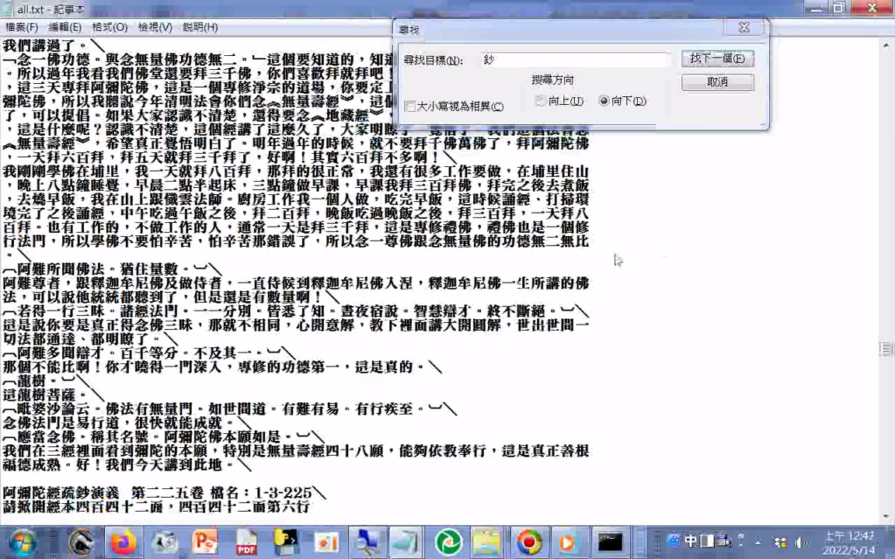
{"action": "key", "text": "Return"}
{"action": "key", "text": "Return"}
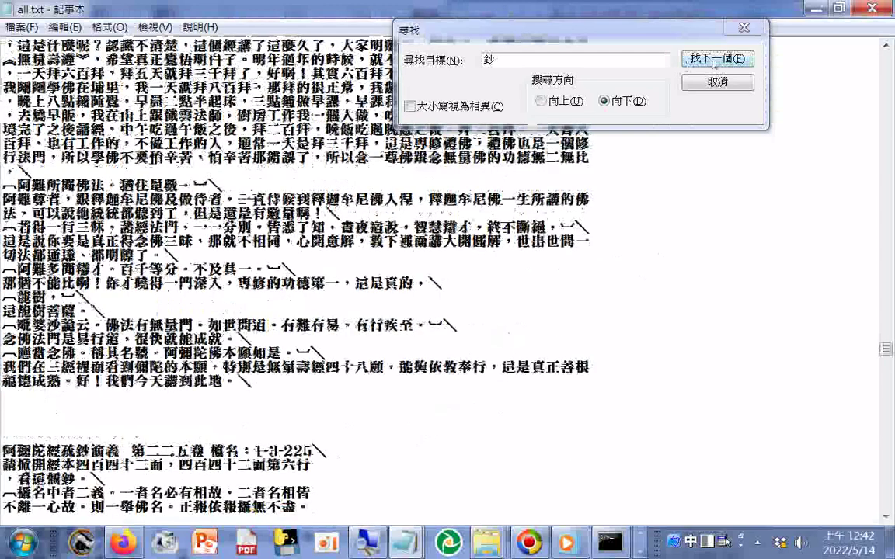
Continue the 鈔 search to the volume 226 heading (1-3-226) and widen the space above it to four blank lines.
{"action": "left_click", "coordinate": [716, 59]}
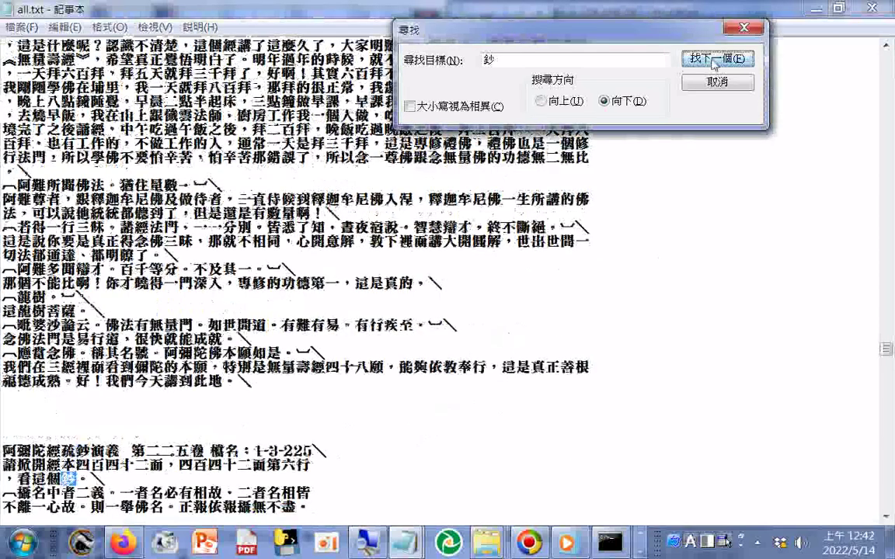
{"action": "left_click", "coordinate": [715, 64]}
{"action": "left_click", "coordinate": [347, 482]}
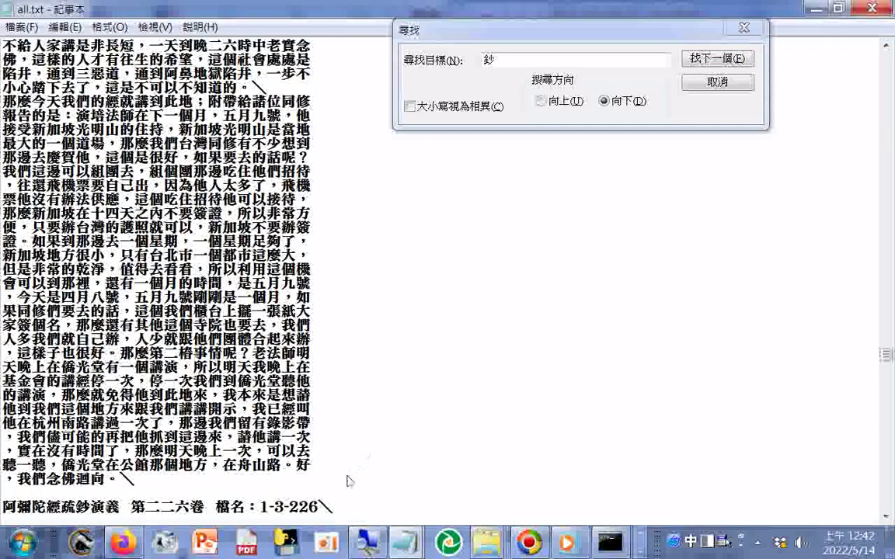
{"action": "key", "text": "Return"}
{"action": "key", "text": "Return"}
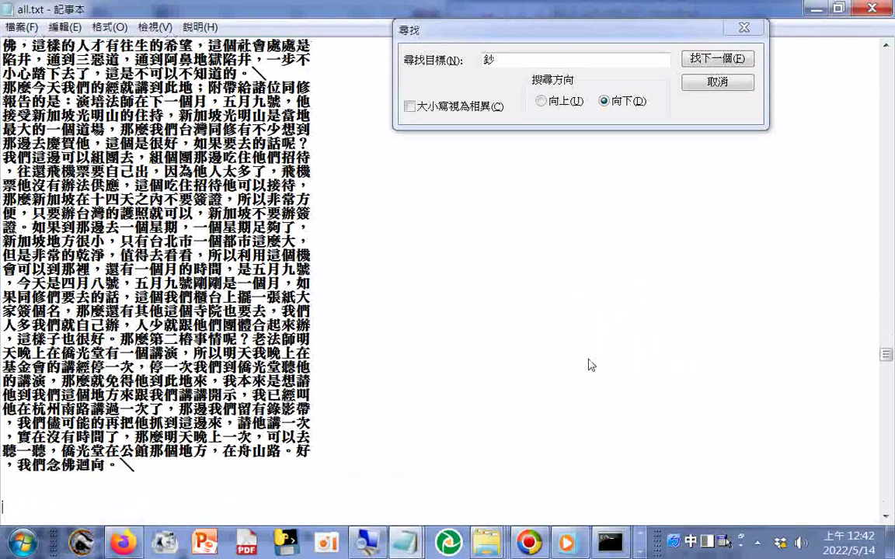
Find the volume 227 heading (1-3-227) through the 鈔 search and separate it from the preceding text with five blank lines.
{"action": "left_click", "coordinate": [721, 60]}
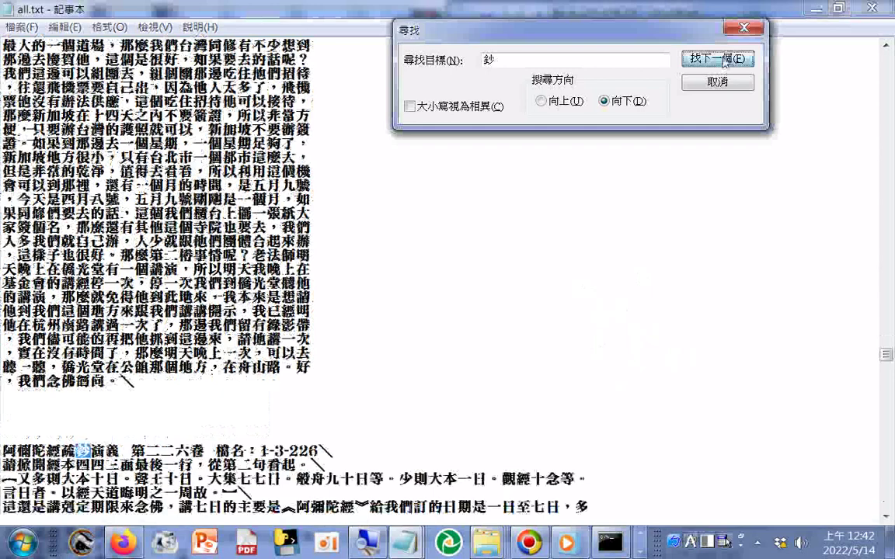
{"action": "left_click", "coordinate": [721, 59]}
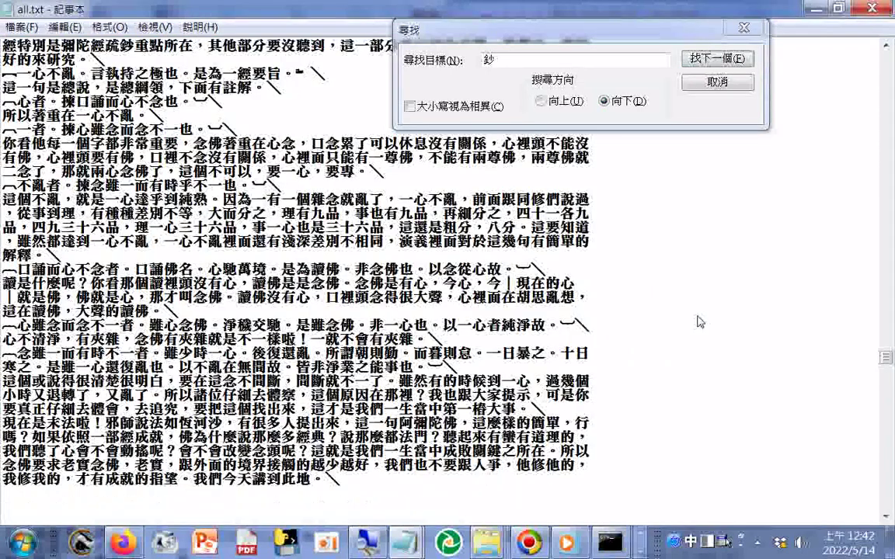
{"action": "left_click", "coordinate": [868, 125]}
{"action": "scroll", "coordinate": [622, 295], "scroll_direction": "down", "scroll_amount": 1}
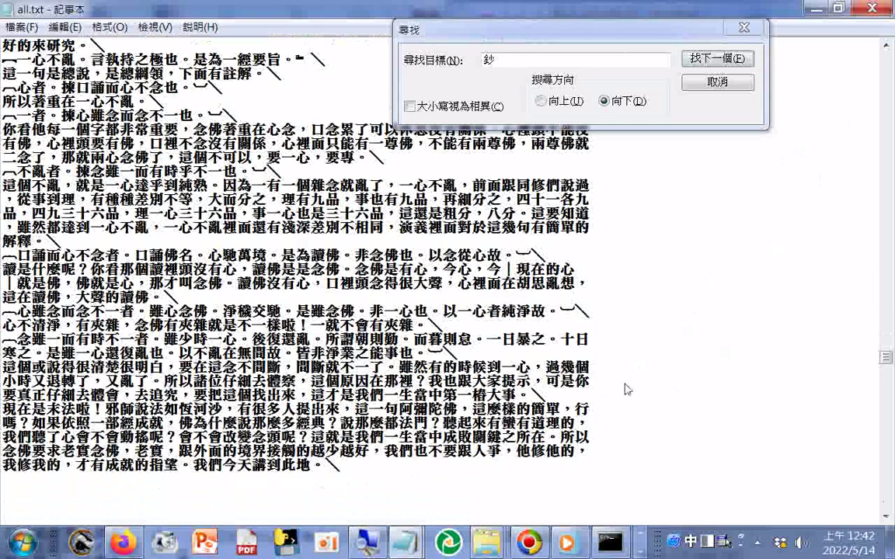
{"action": "scroll", "coordinate": [628, 389], "scroll_direction": "down", "scroll_amount": 4}
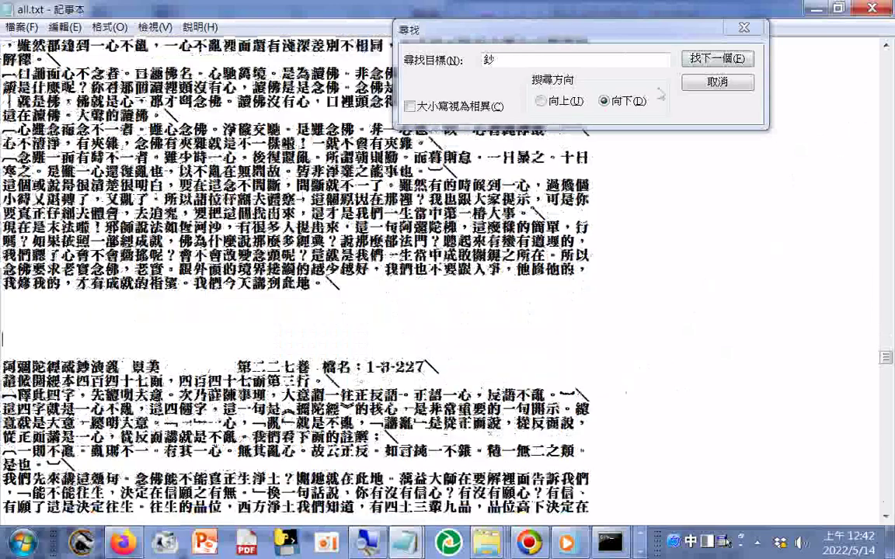
Find the volume 228 heading (1-3-228) through the 鈔 search and separate it from the preceding text with five blank lines.
{"action": "left_click", "coordinate": [709, 59]}
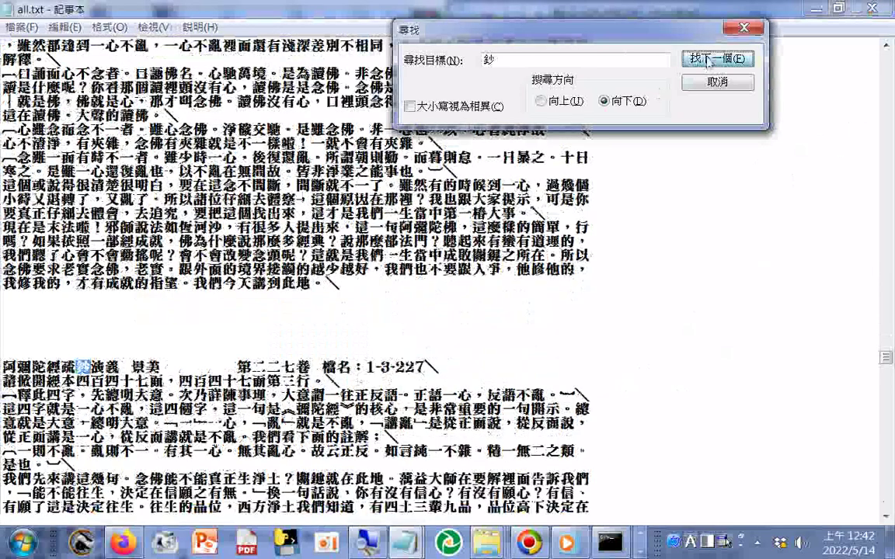
{"action": "left_click", "coordinate": [709, 60]}
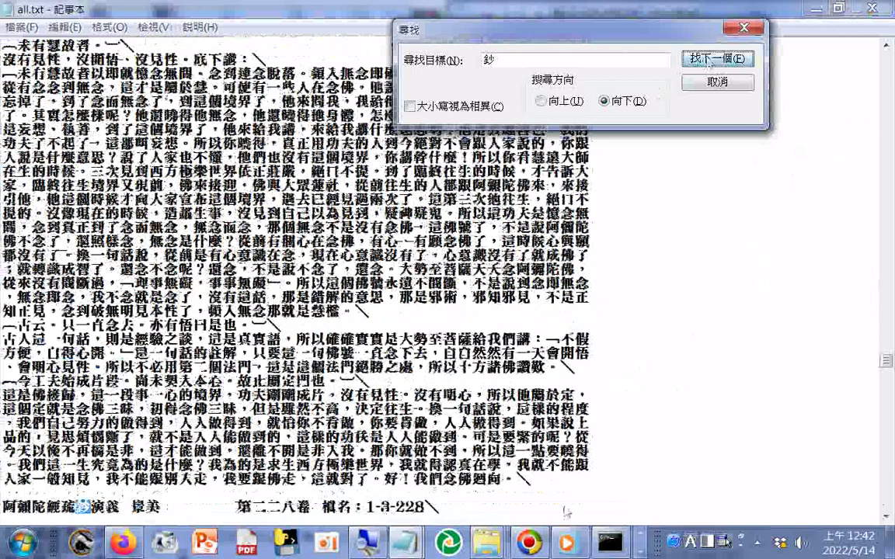
{"action": "left_click", "coordinate": [684, 402]}
{"action": "scroll", "coordinate": [638, 463], "scroll_direction": "down", "scroll_amount": 1}
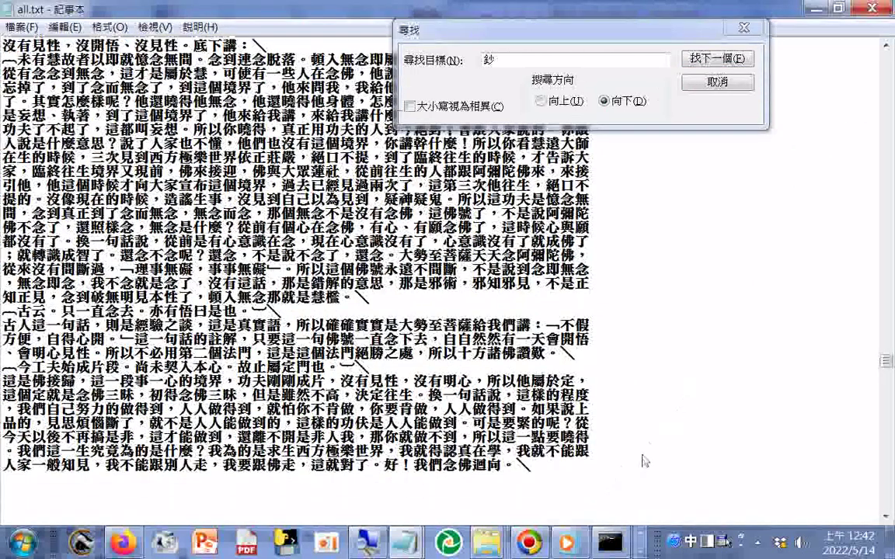
{"action": "scroll", "coordinate": [643, 462], "scroll_direction": "down", "scroll_amount": 5}
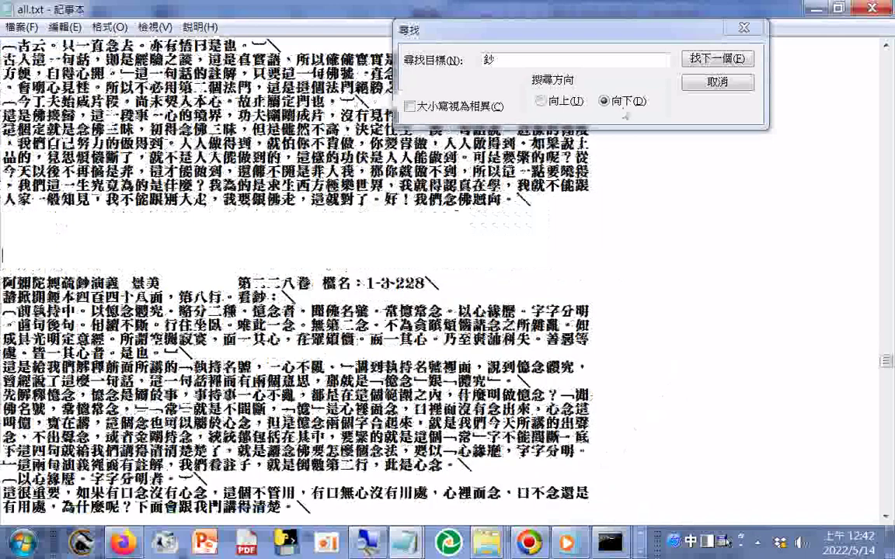
Continue the 鈔 search through volume 228 and insert blank lines after its closing line ending in 我們念佛迴向.
{"action": "left_click", "coordinate": [709, 60]}
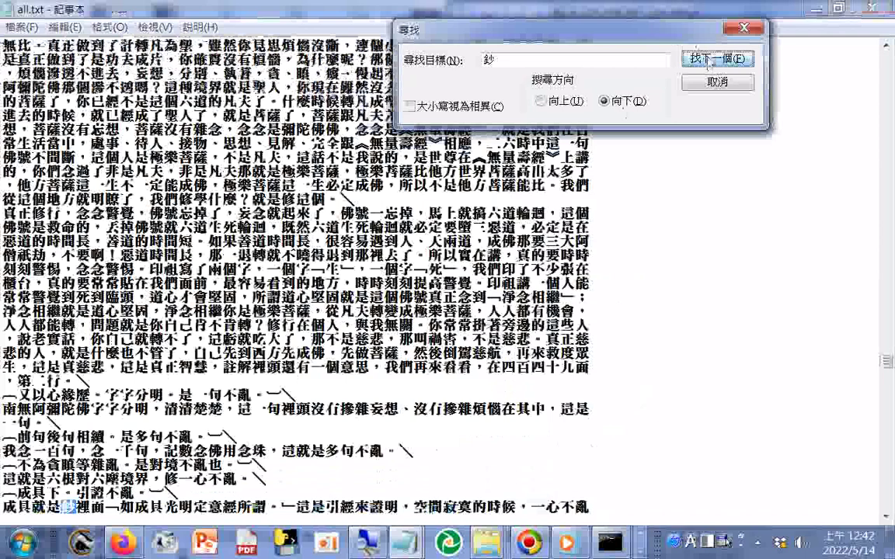
{"action": "left_click", "coordinate": [708, 60]}
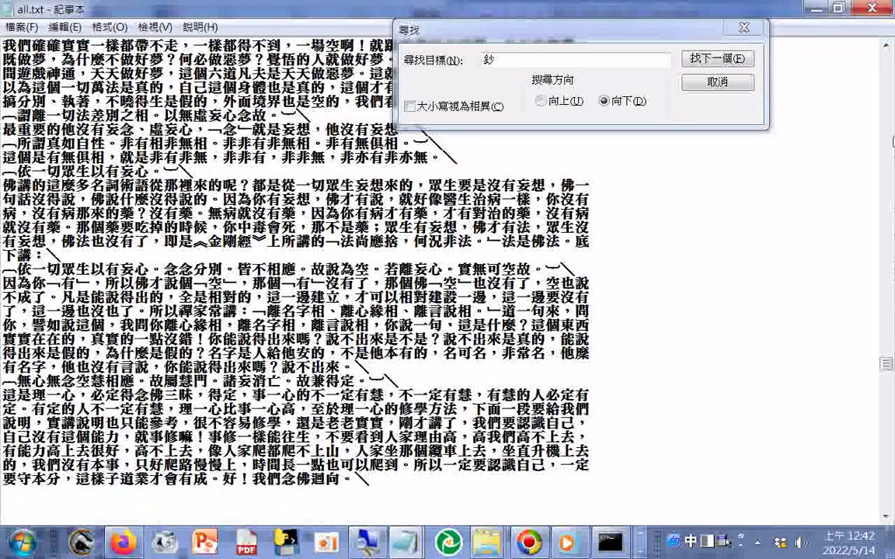
{"action": "scroll", "coordinate": [805, 69], "scroll_direction": "down", "scroll_amount": 1}
{"action": "scroll", "coordinate": [692, 92], "scroll_direction": "down", "scroll_amount": 1}
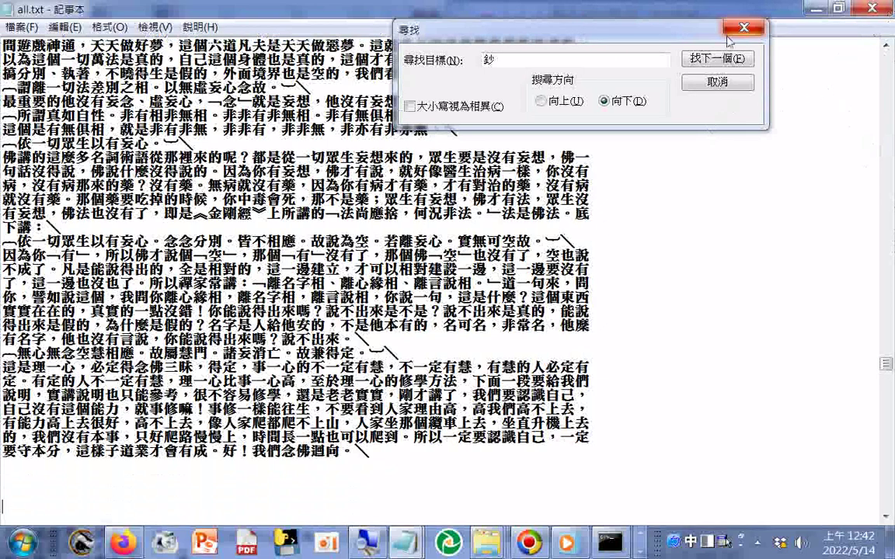
Find the volume 230 heading (1-3-230) with the 鈔 search and insert blank lines above it, leaving a five-line gap.
{"action": "left_click", "coordinate": [715, 65]}
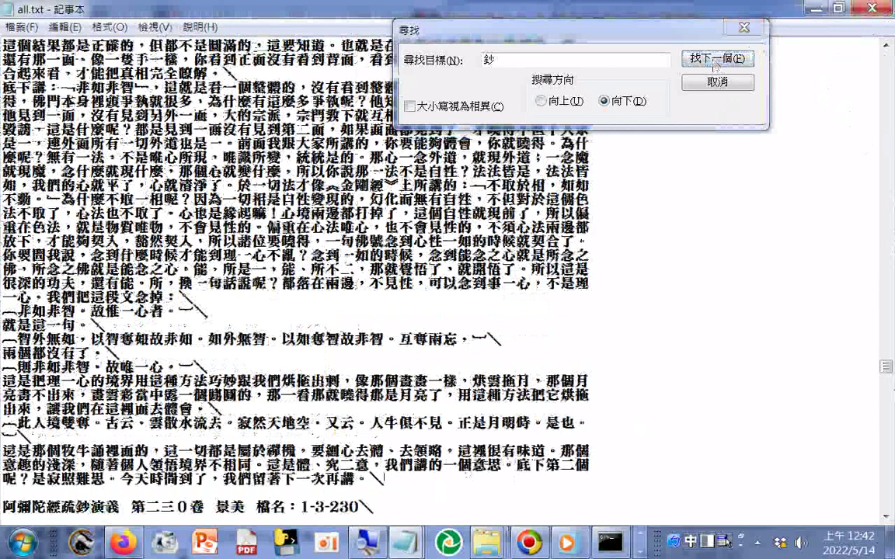
{"action": "key", "text": "Return"}
{"action": "key", "text": "Return"}
{"action": "key", "text": "Return"}
{"action": "key", "text": "Return"}
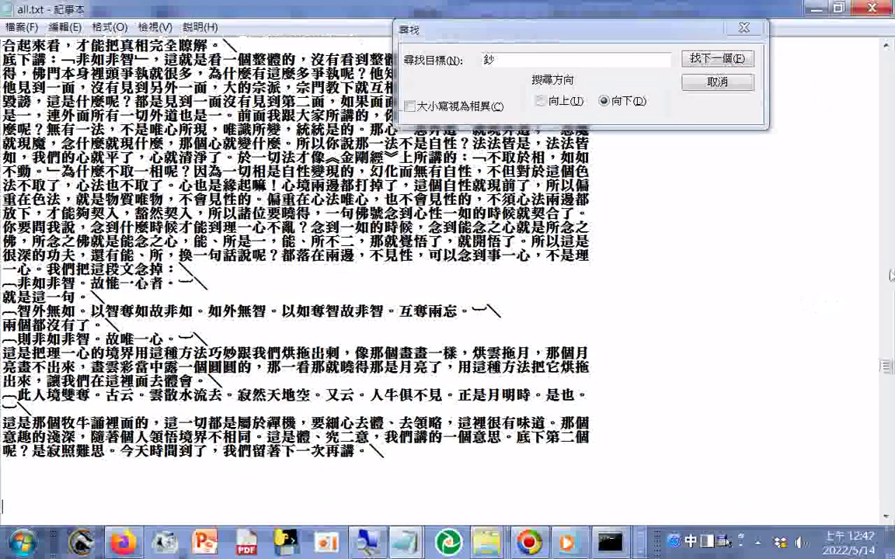
Search on for 鈔 to the volume 231 heading (1-3-231) and insert blank lines above it, leaving a five-line gap.
{"action": "left_click", "coordinate": [710, 65]}
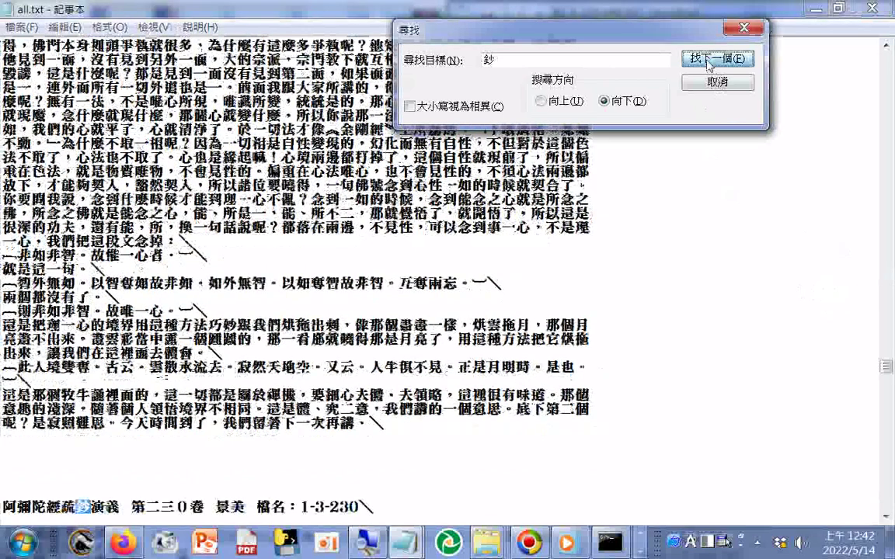
{"action": "left_click", "coordinate": [710, 65]}
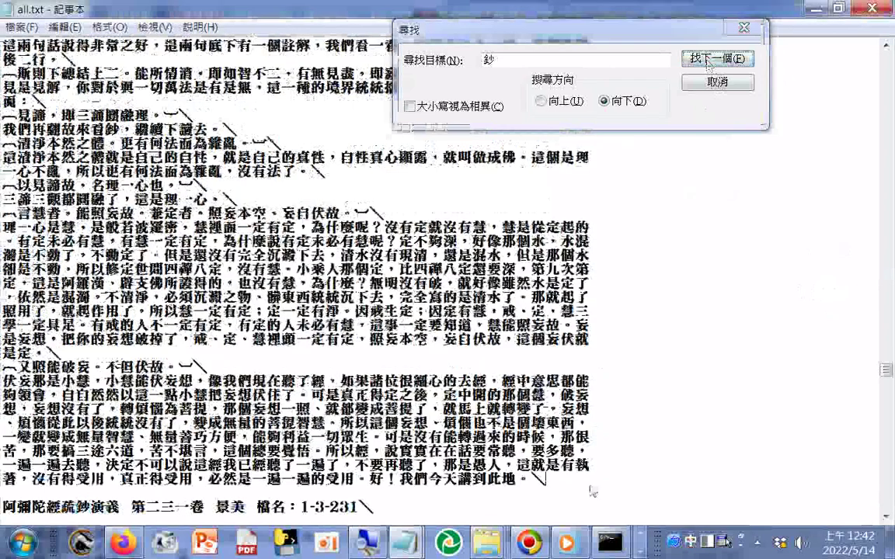
{"action": "key", "text": "Return"}
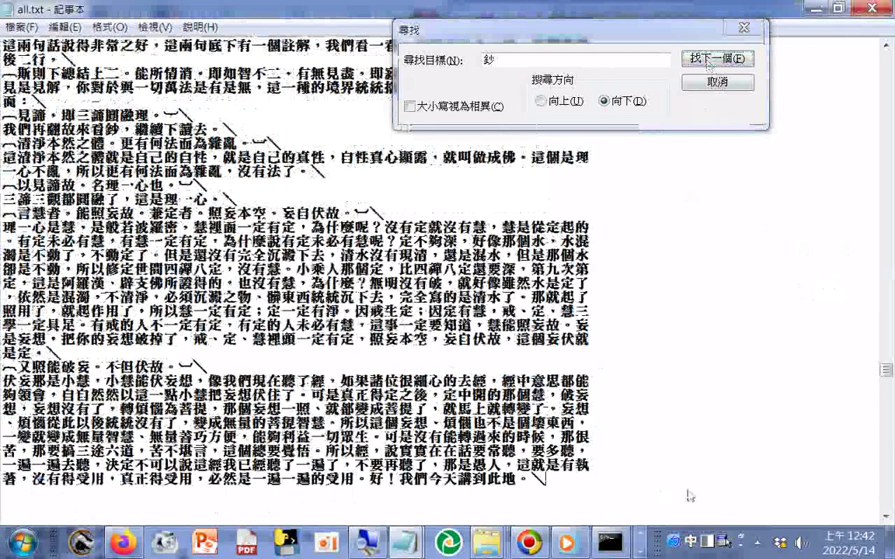
{"action": "scroll", "coordinate": [690, 496], "scroll_direction": "down", "scroll_amount": 6}
Search on for 鈔 to the end of volume 231 and put five blank lines before the volume 232 heading (1-3-232).
{"action": "left_click", "coordinate": [705, 59]}
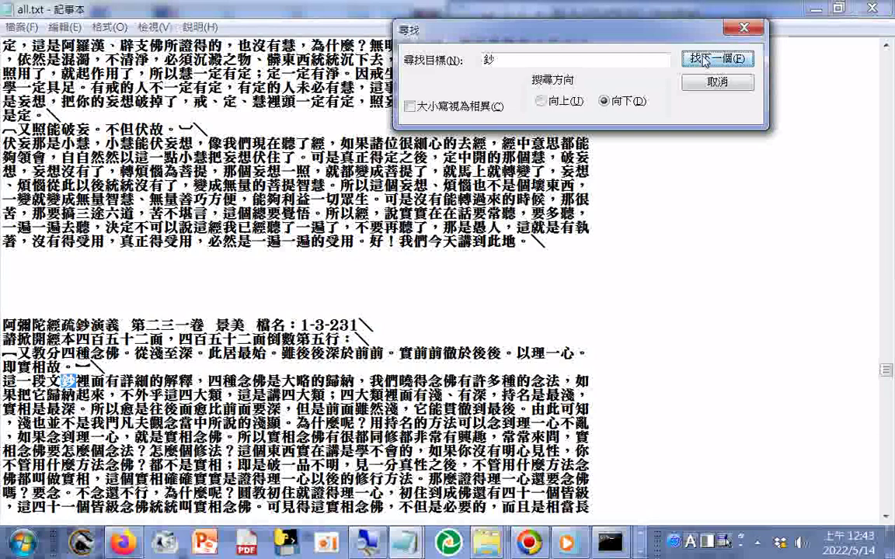
{"action": "left_click", "coordinate": [705, 59]}
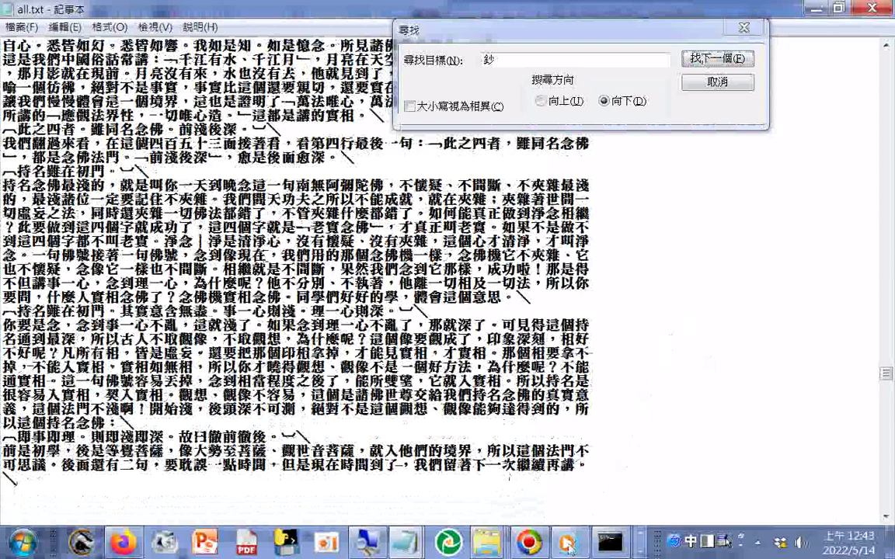
{"action": "key", "text": "Return"}
{"action": "key", "text": "Return"}
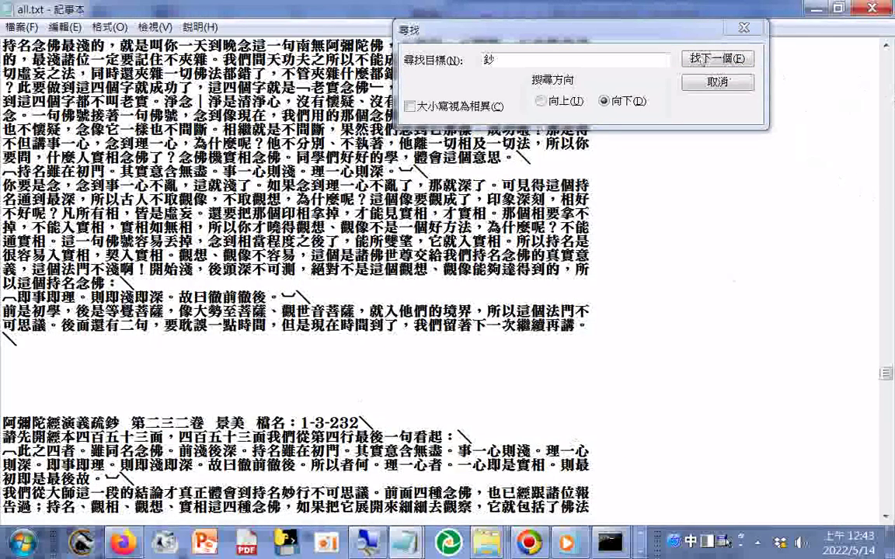
Find the volume 233 heading (1-3-233) with the 鈔 search and insert extra blank lines above it.
{"action": "left_click", "coordinate": [713, 61]}
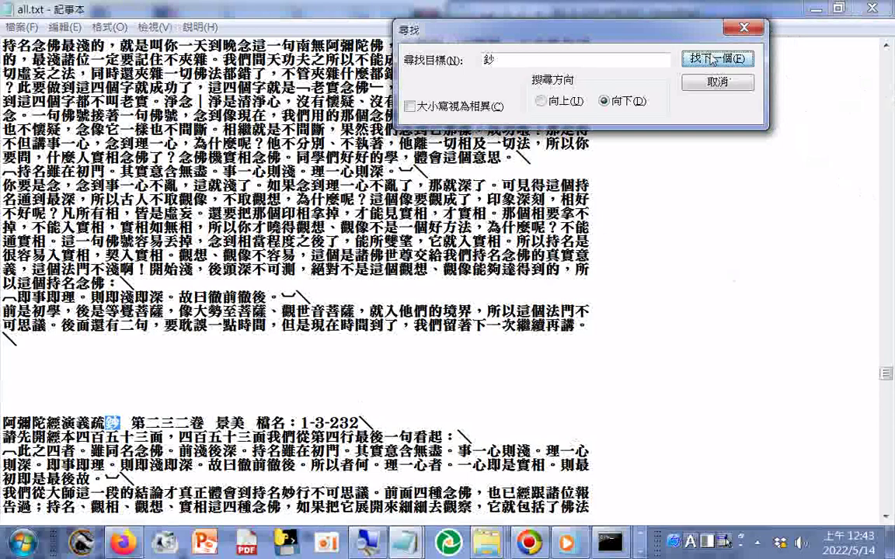
{"action": "left_click", "coordinate": [713, 60]}
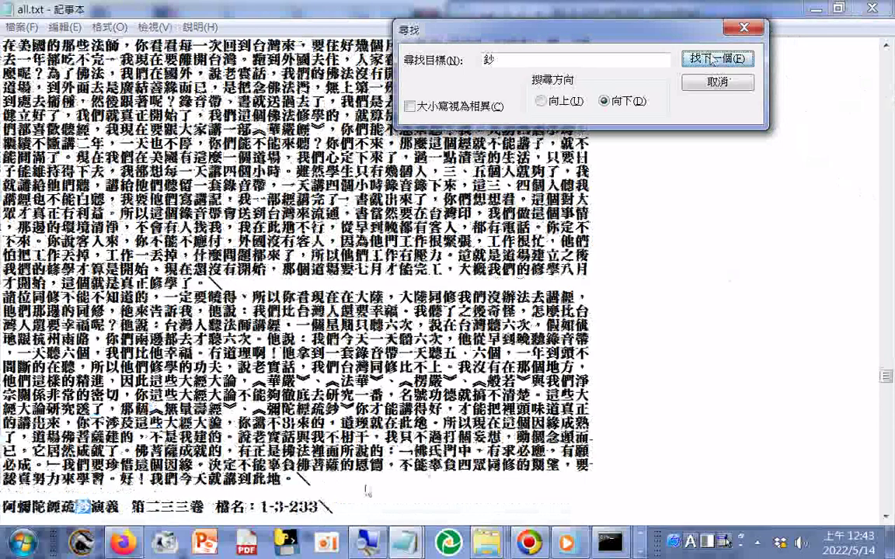
{"action": "key", "text": "Return"}
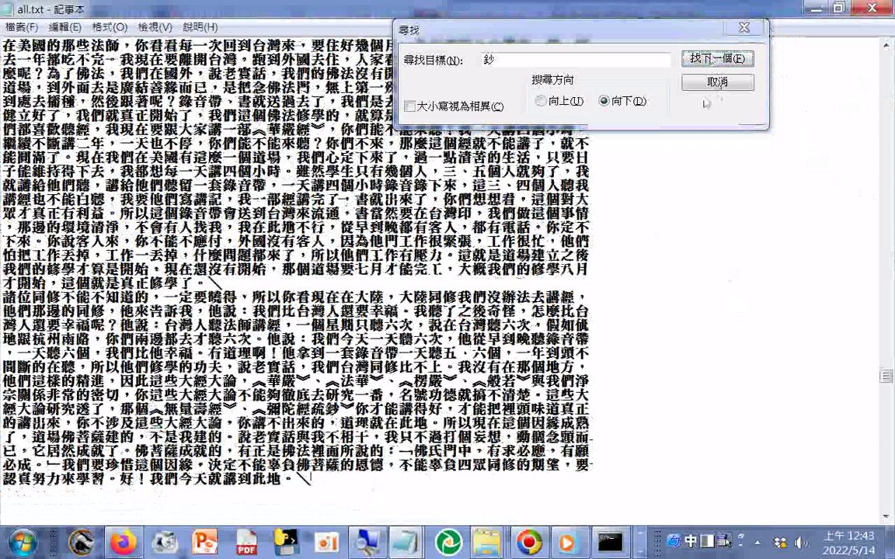
Continue the 鈔 search through volume 233 and insert extra blank lines before the volume 234 heading (1-3-234).
{"action": "left_click", "coordinate": [713, 62]}
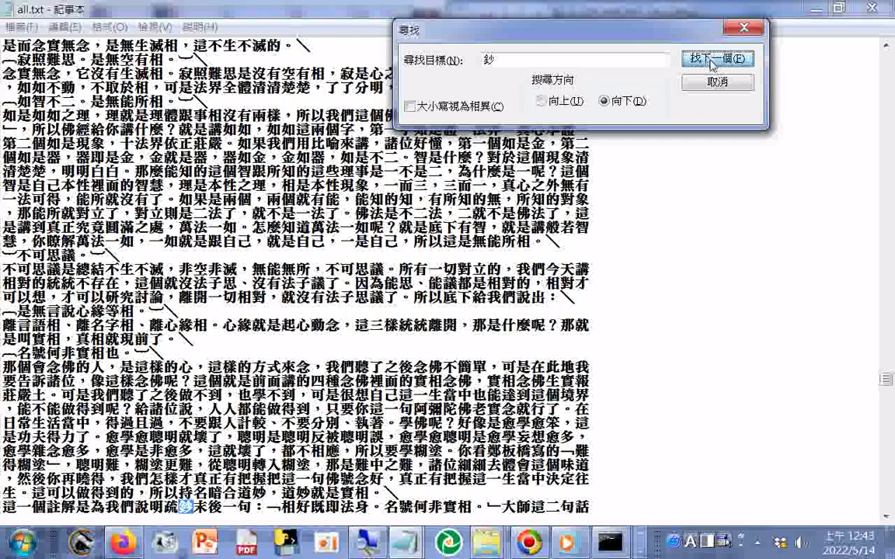
{"action": "left_click", "coordinate": [712, 62]}
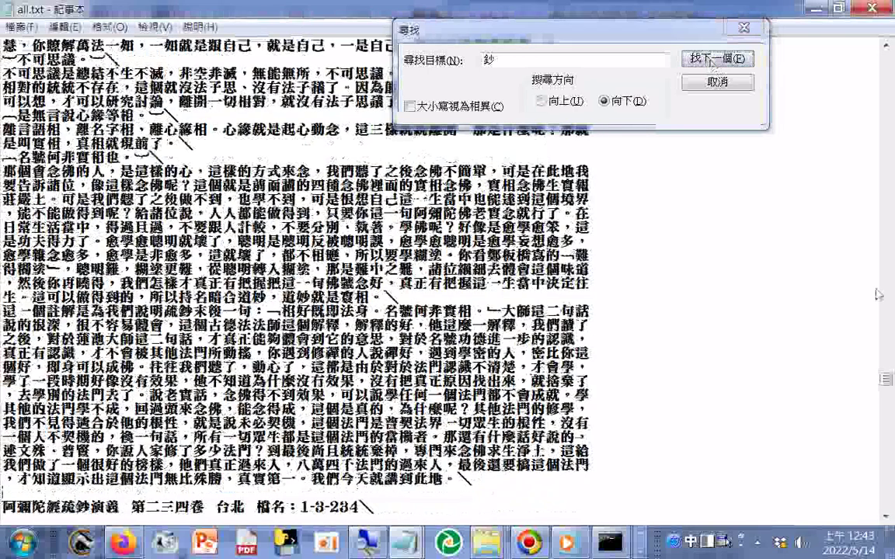
{"action": "key", "text": "Return"}
{"action": "key", "text": "Return"}
{"action": "key", "text": "Return"}
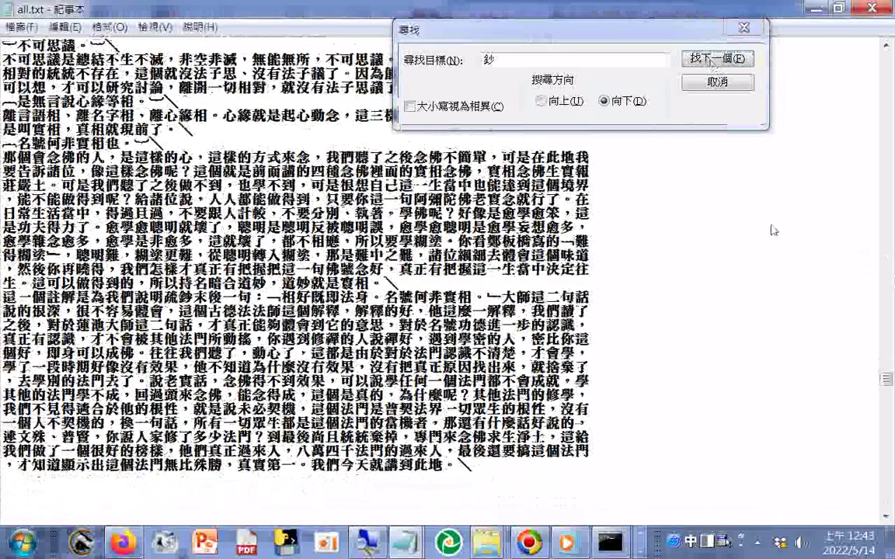
{"action": "scroll", "coordinate": [782, 90], "scroll_direction": "down", "scroll_amount": 1}
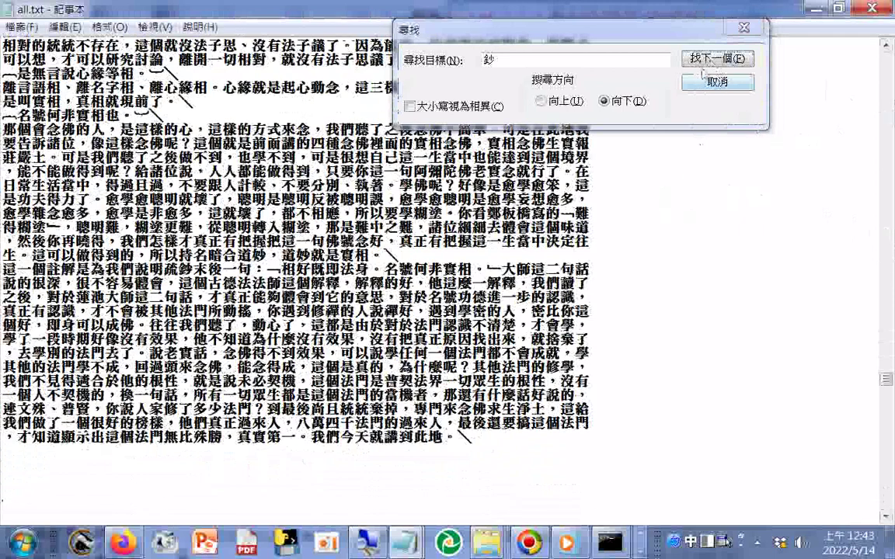
Search on for 鈔 to the volume 235 heading (1-3-235) and insert blank lines above it, leaving a five-line gap.
{"action": "left_click", "coordinate": [709, 67]}
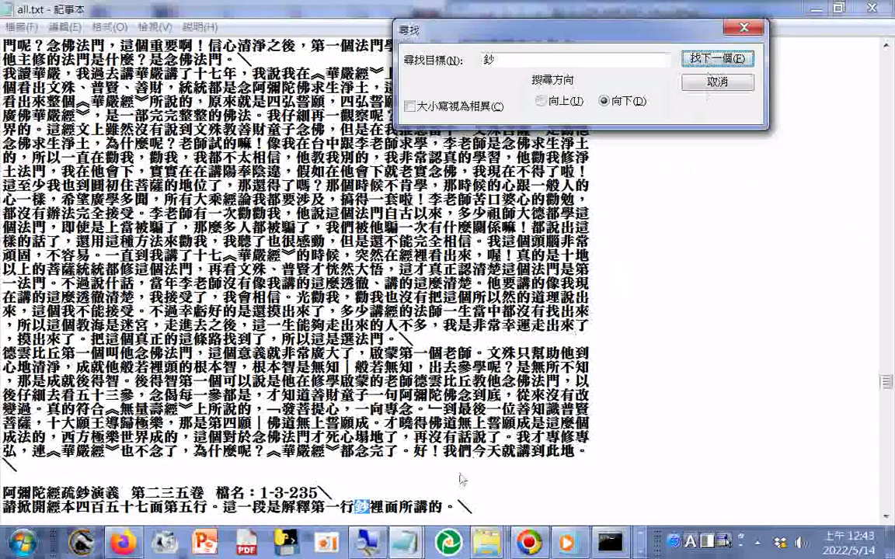
{"action": "left_click", "coordinate": [462, 480]}
{"action": "key", "text": "Return"}
{"action": "key", "text": "Return"}
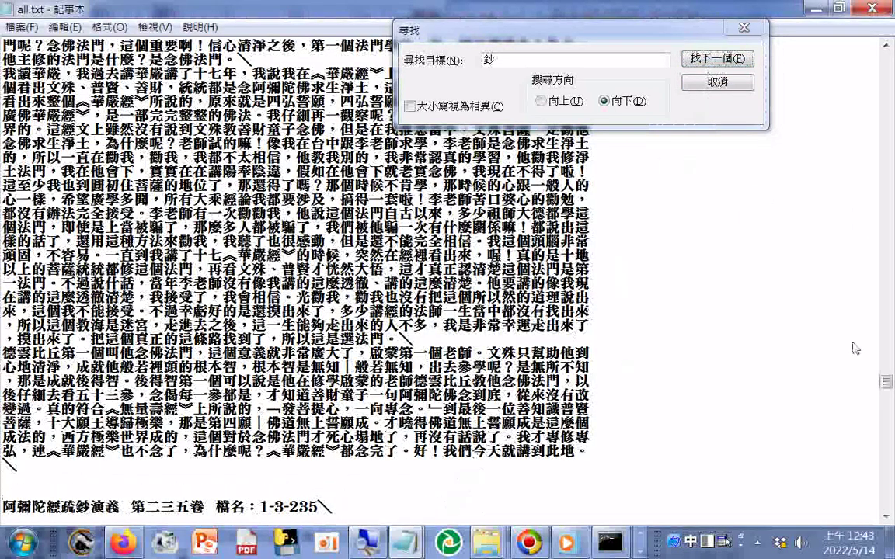
{"action": "scroll", "coordinate": [793, 146], "scroll_direction": "down", "scroll_amount": 1}
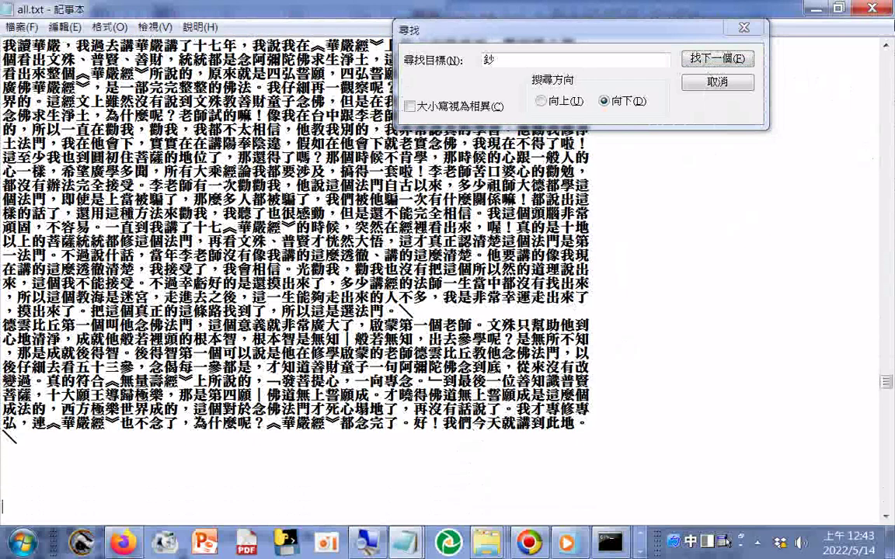
Continue the 鈔 search through volume 235 and put five blank lines before the volume 236 heading (1-3-236).
{"action": "left_click", "coordinate": [714, 59]}
{"action": "left_click", "coordinate": [714, 59]}
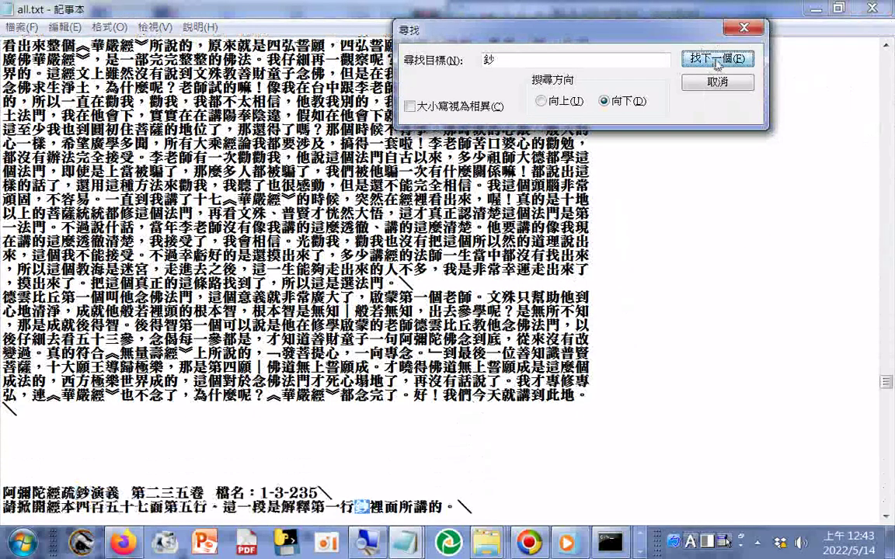
{"action": "left_click", "coordinate": [714, 61]}
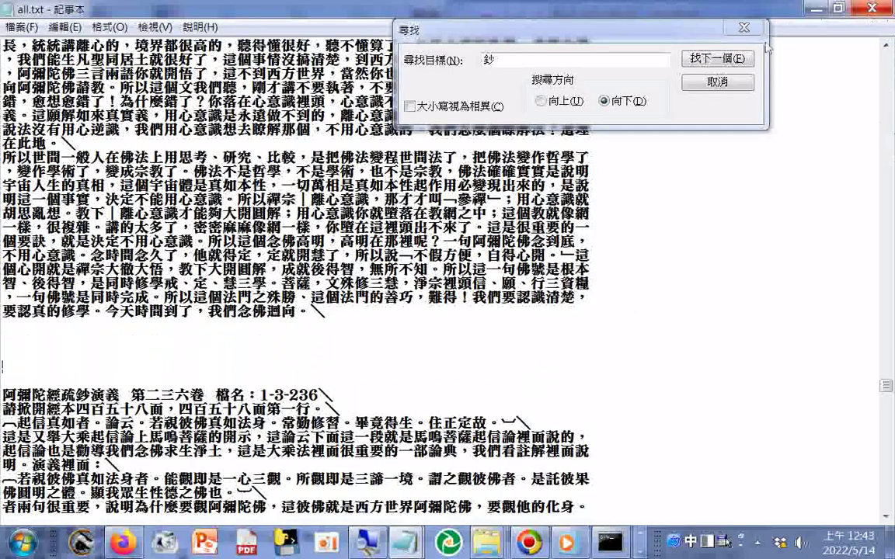
Search for 鈔 to the end of volume 236 and insert four lines above the volume 237 heading (1-3-237), leaving a five-line gap.
{"action": "left_click", "coordinate": [715, 60]}
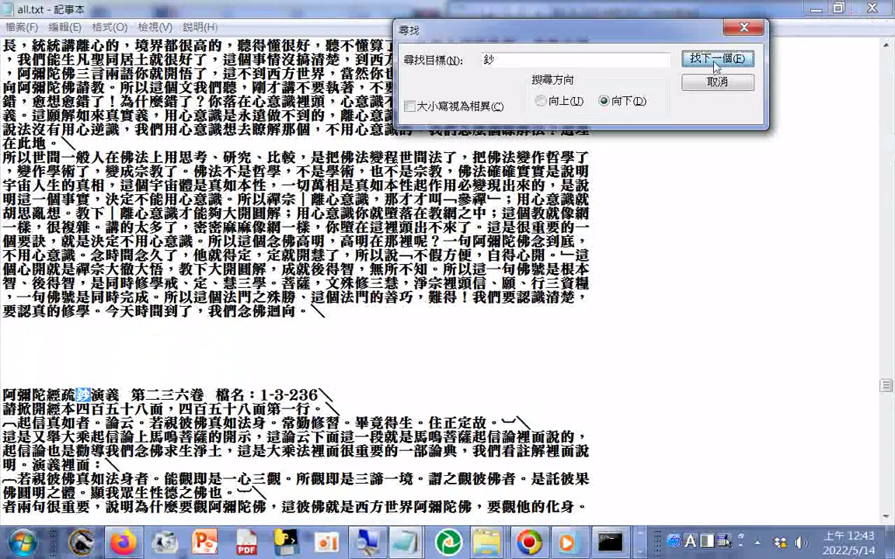
{"action": "left_click", "coordinate": [715, 60]}
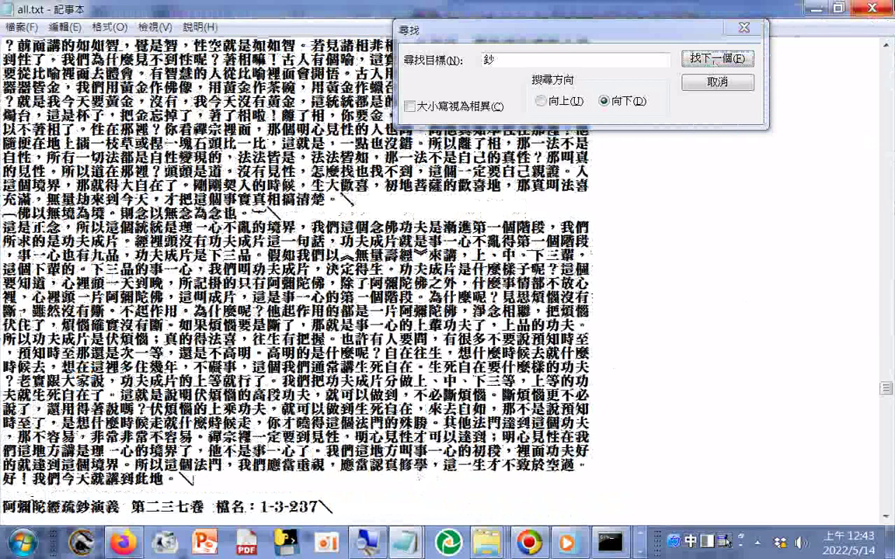
{"action": "key", "text": "Return"}
{"action": "key", "text": "Return"}
{"action": "key", "text": "Return"}
{"action": "key", "text": "Return"}
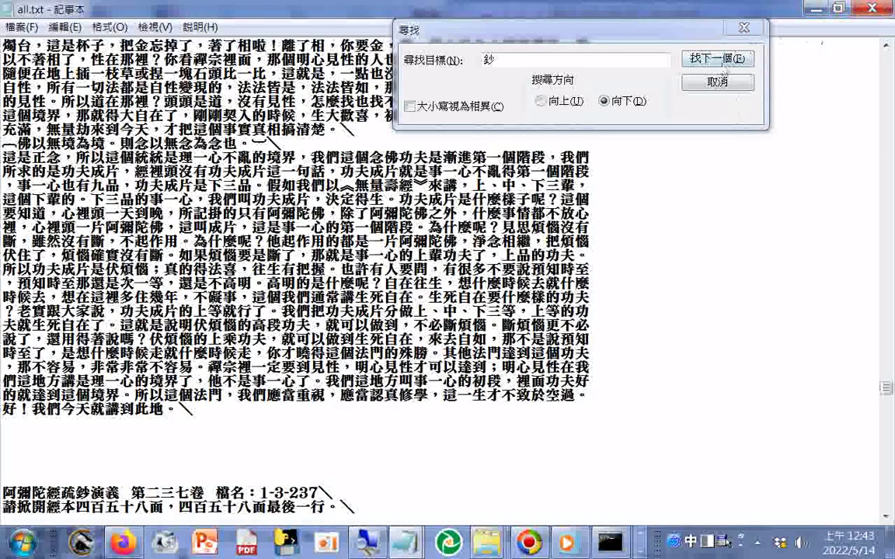
Find the volume 238 heading (1-3-238) with the 鈔 search and widen the gap above it to five blank lines.
{"action": "left_click", "coordinate": [721, 66]}
{"action": "left_click", "coordinate": [721, 61]}
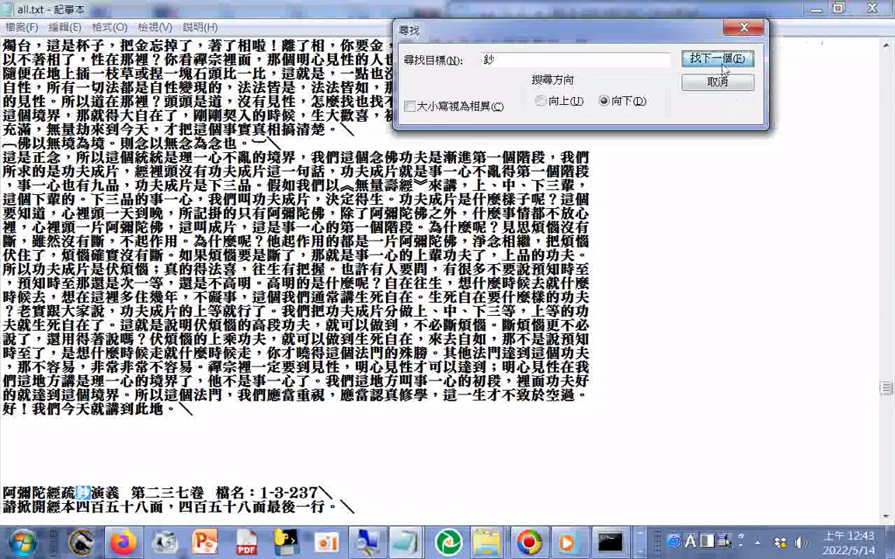
{"action": "left_click", "coordinate": [721, 60]}
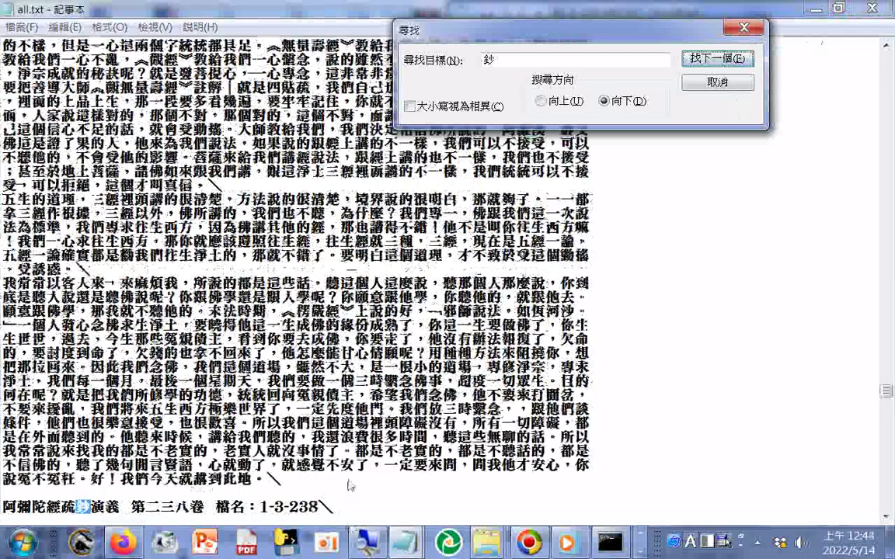
{"action": "left_click", "coordinate": [803, 307]}
{"action": "key", "text": "Return"}
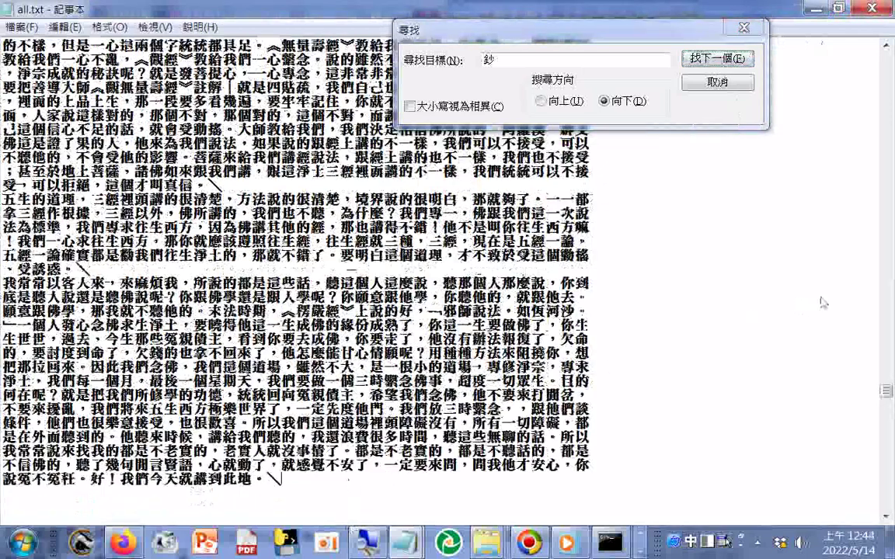
{"action": "scroll", "coordinate": [676, 144], "scroll_direction": "down", "scroll_amount": 1}
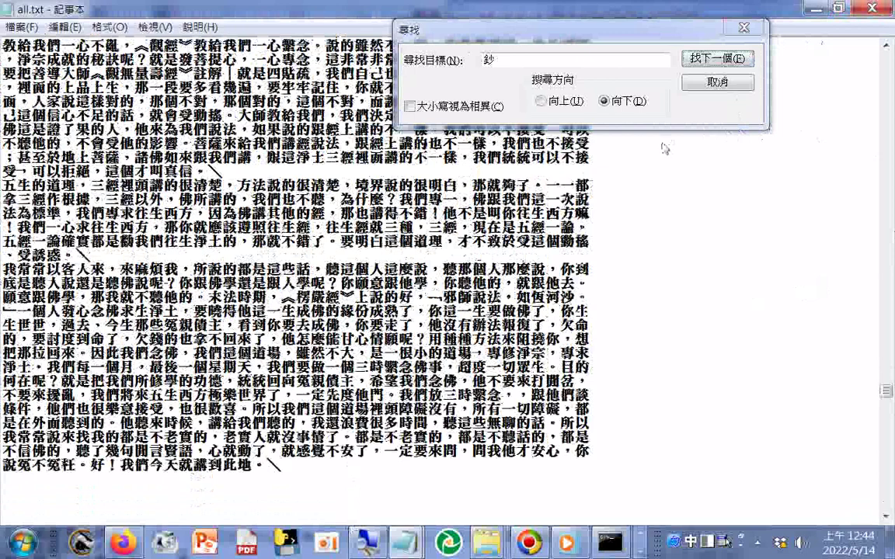
Search on for 鈔 past the volume 238 heading and leave five blank lines above the volume 239 heading (1-3-239).
{"action": "left_click", "coordinate": [707, 60]}
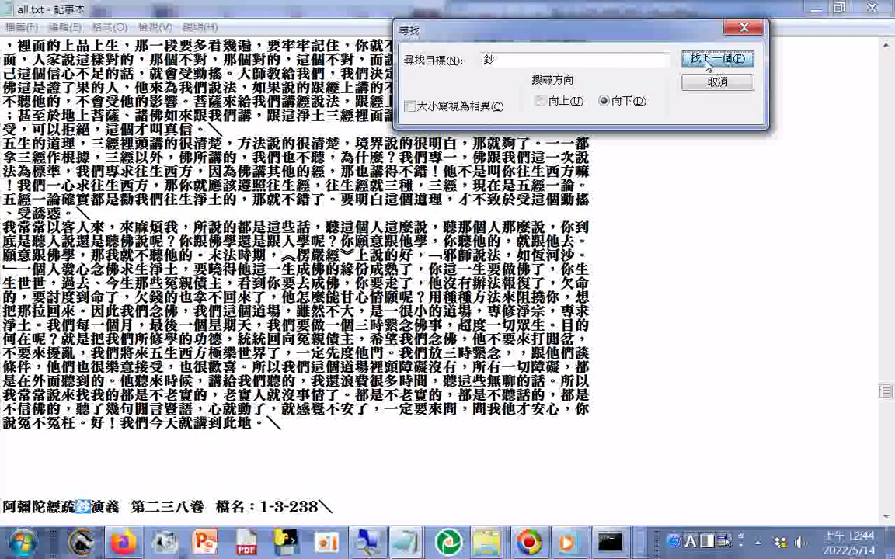
{"action": "left_click", "coordinate": [707, 63]}
{"action": "left_click", "coordinate": [205, 473]}
{"action": "key", "text": "Return"}
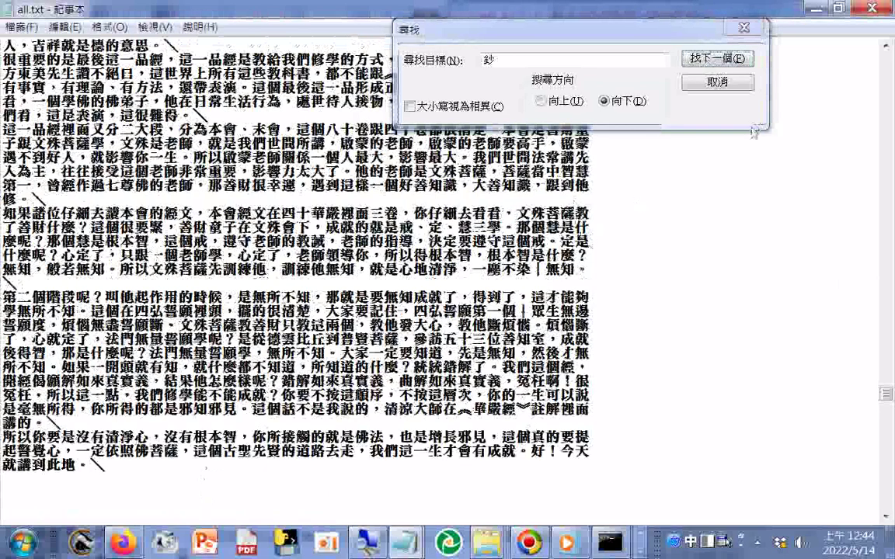
Continue the 鈔 search through volume 239 and insert four lines before the volume 240 heading (1-3-240), making a five-line gap.
{"action": "left_click", "coordinate": [733, 61]}
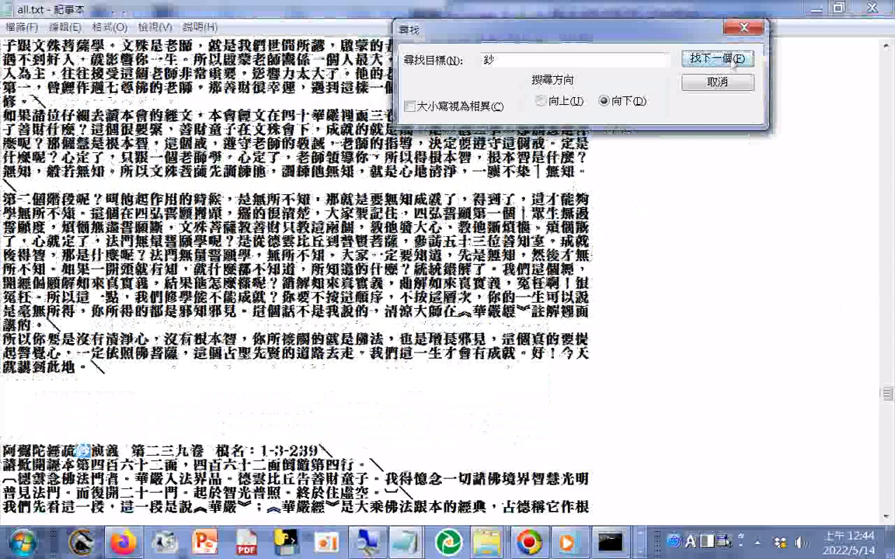
{"action": "left_click", "coordinate": [733, 63]}
{"action": "left_click", "coordinate": [209, 479]}
{"action": "key", "text": "Return"}
{"action": "key", "text": "Return"}
{"action": "key", "text": "Return"}
{"action": "key", "text": "Return"}
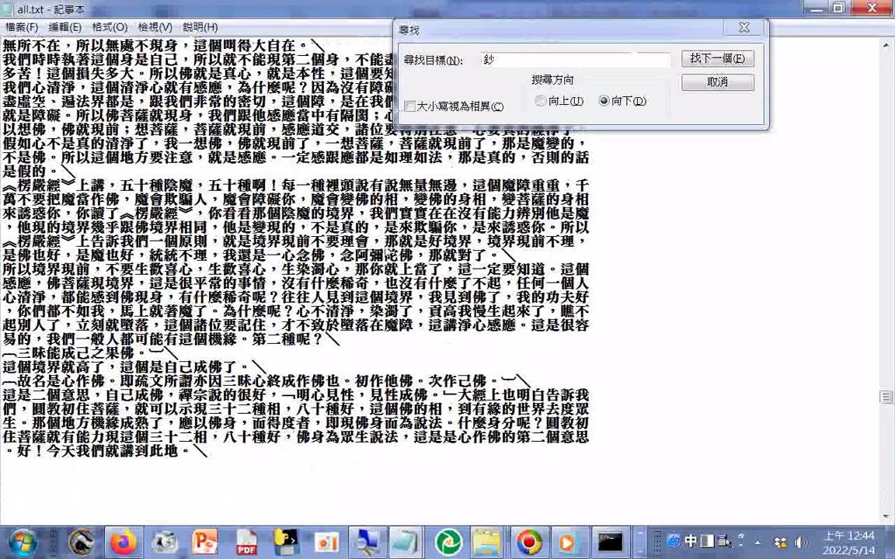
Search for 鈔 to the end of volume 240 and insert extra blank lines above the volume 241 heading (1-3-241).
{"action": "left_click", "coordinate": [713, 59]}
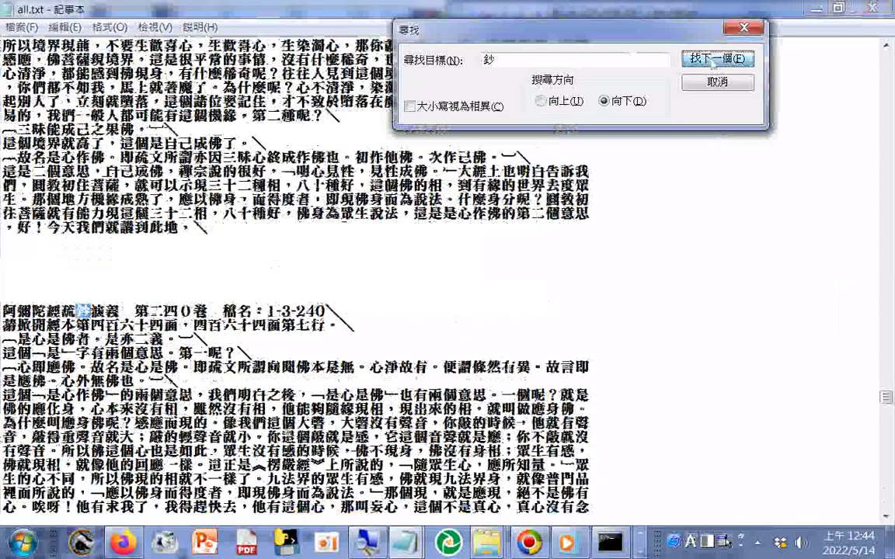
{"action": "left_click", "coordinate": [713, 59]}
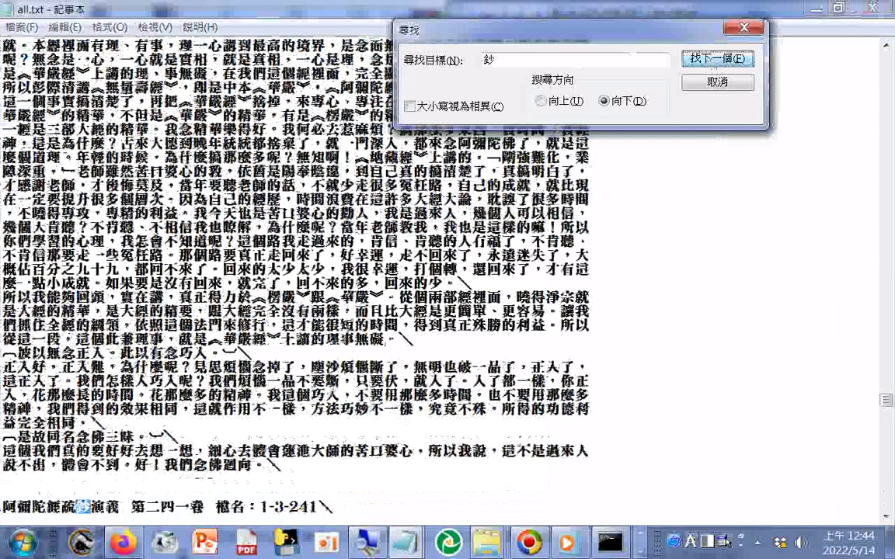
{"action": "left_click", "coordinate": [325, 483]}
{"action": "key", "text": "Return"}
{"action": "key", "text": "Return"}
{"action": "key", "text": "Return"}
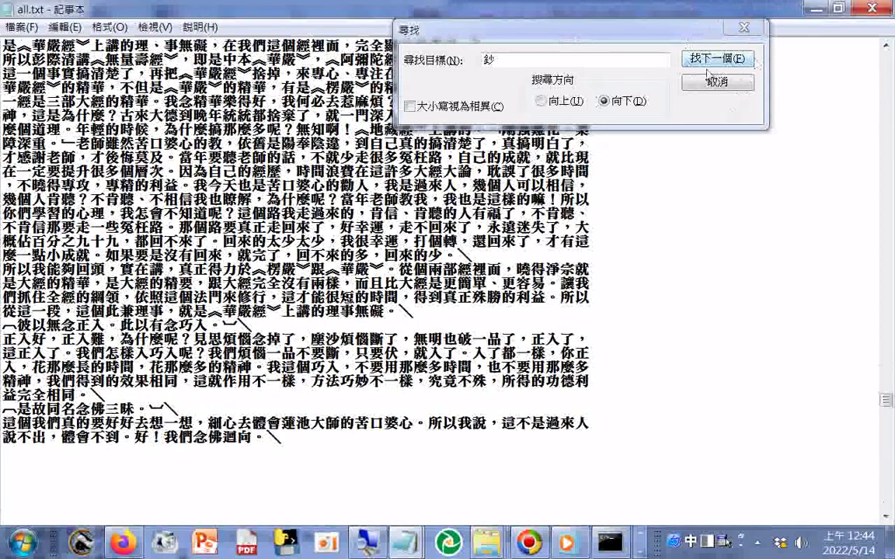
Find the volume 242 heading (1-3-242) with the 鈔 search and separate it from volume 241 with five blank lines.
{"action": "left_click", "coordinate": [710, 71]}
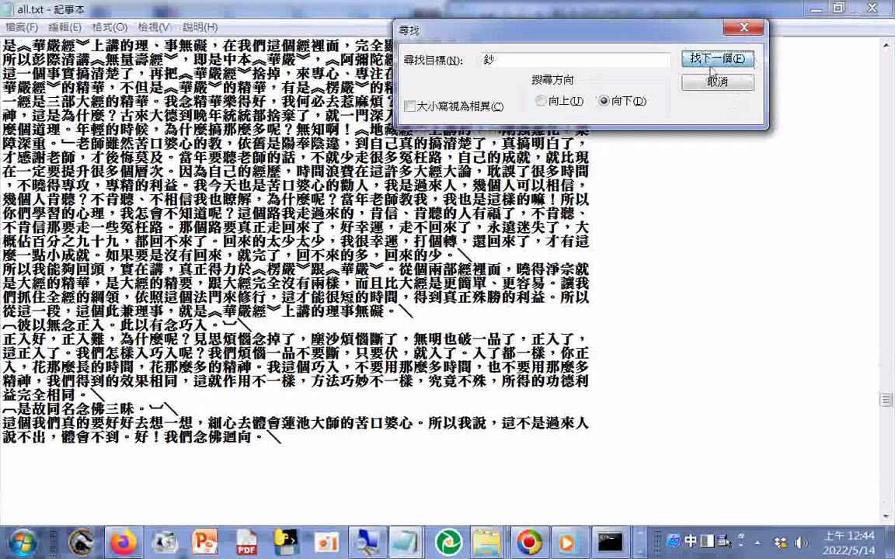
{"action": "left_click", "coordinate": [712, 69]}
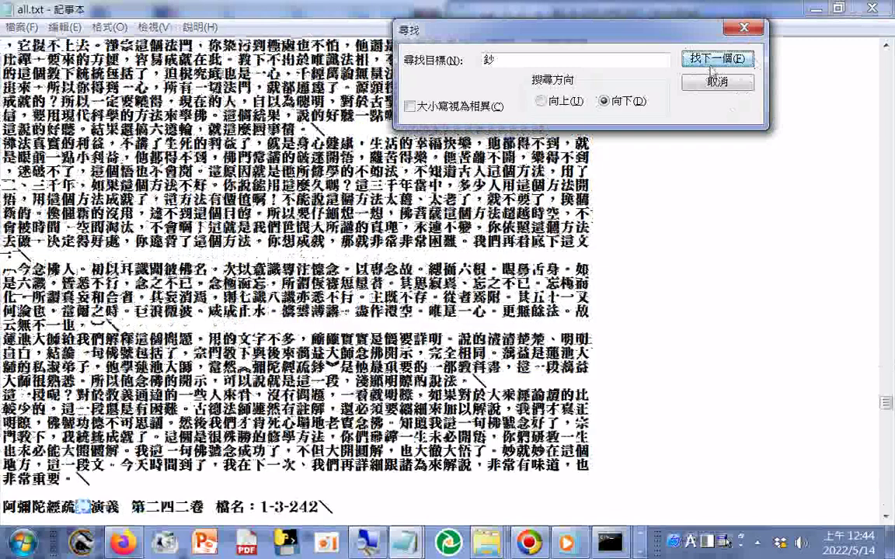
{"action": "left_click", "coordinate": [380, 498]}
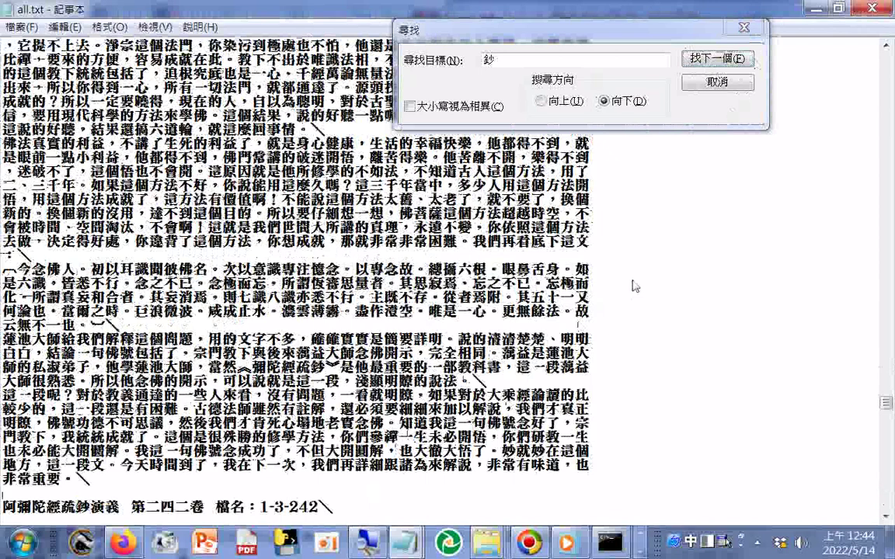
{"action": "scroll", "coordinate": [635, 286], "scroll_direction": "down", "scroll_amount": 3}
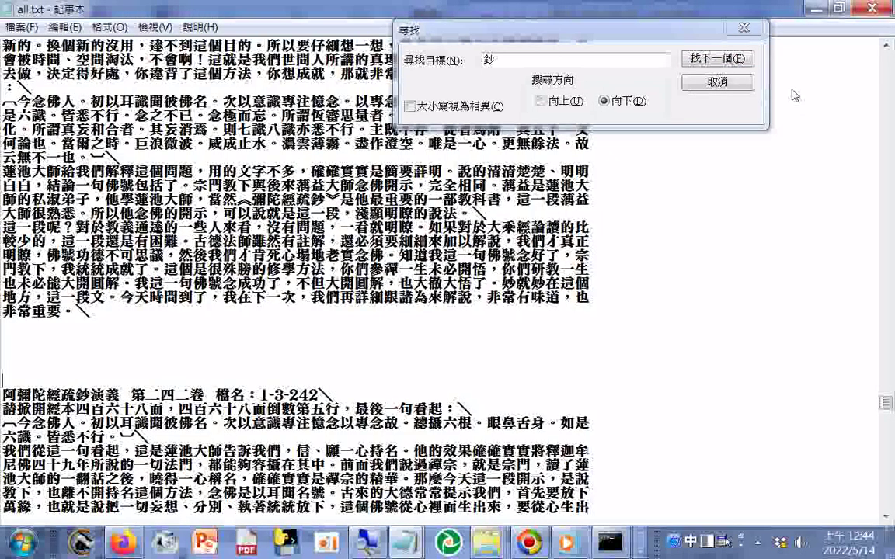
Search on for 鈔 through volume 242 and insert extra blank lines before the volume 243 heading (1-3-243).
{"action": "left_click", "coordinate": [731, 67]}
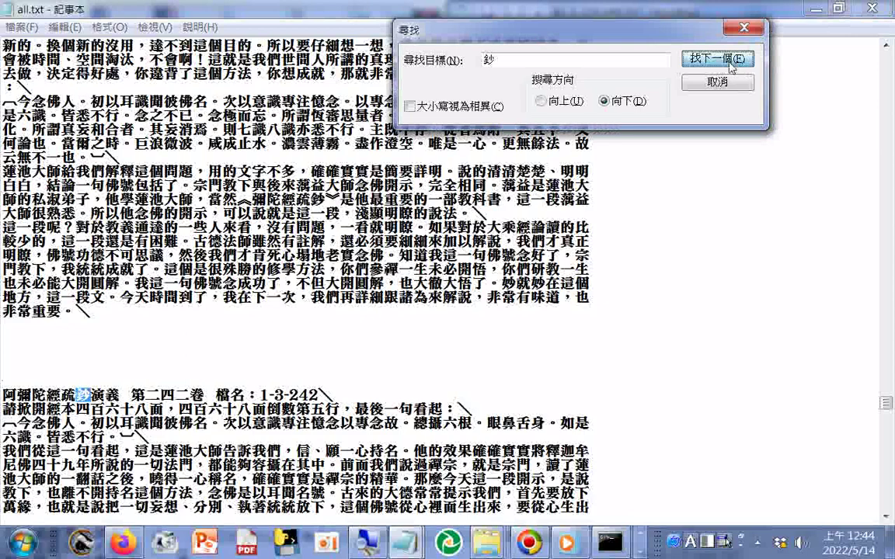
{"action": "left_click", "coordinate": [730, 67]}
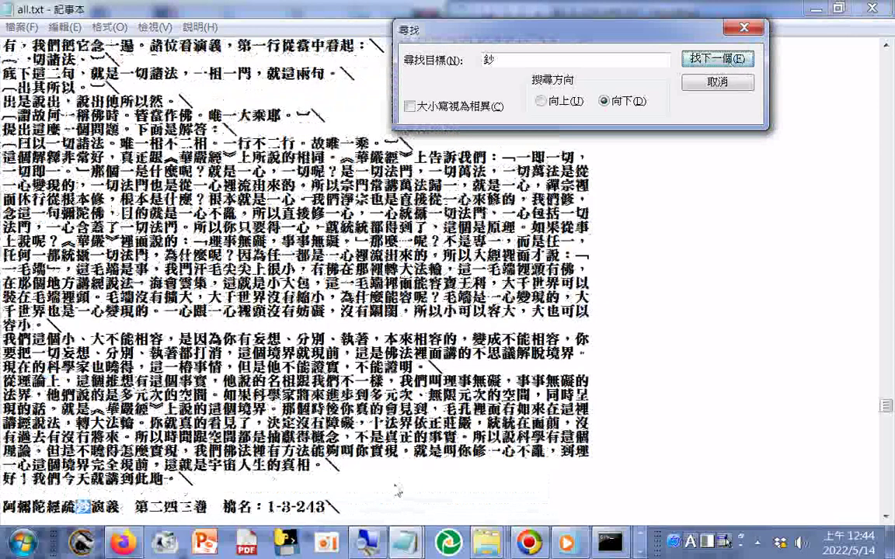
{"action": "left_click", "coordinate": [379, 419]}
{"action": "key", "text": "Return"}
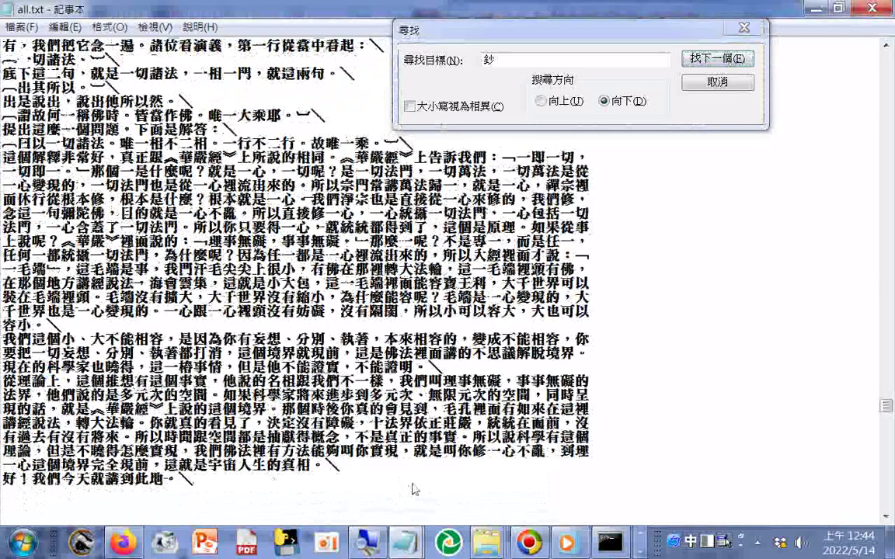
{"action": "key", "text": "Return"}
{"action": "key", "text": "Return"}
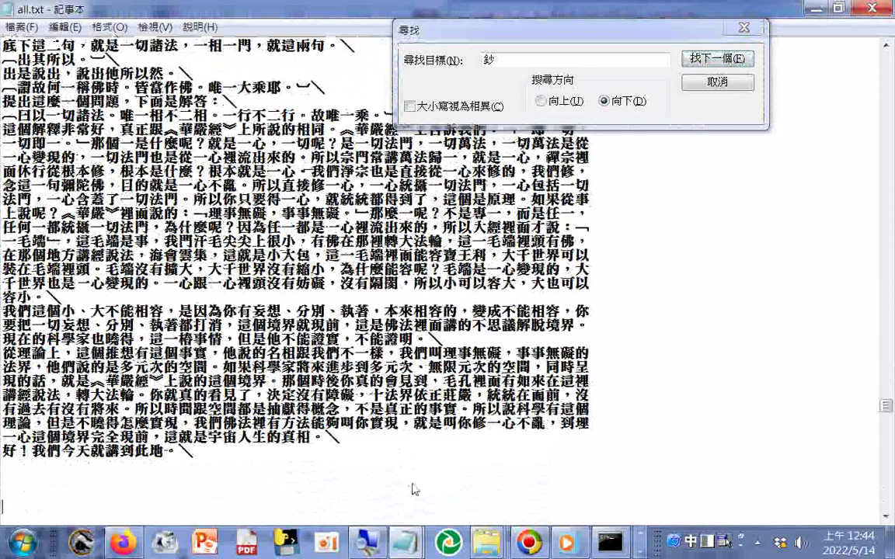
Continue the 鈔 search through volume 243 and insert extra blank lines above the volume 244 heading (台北, 1-3-244).
{"action": "left_click", "coordinate": [742, 60]}
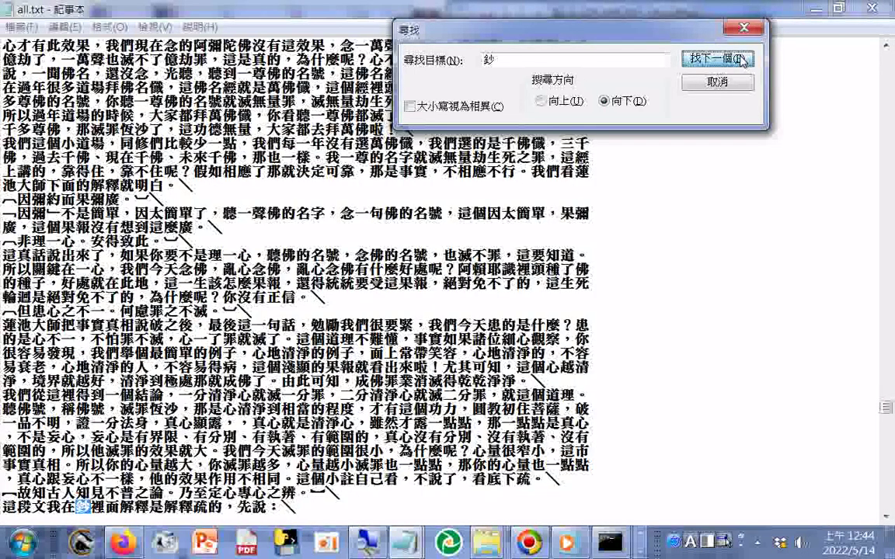
{"action": "left_click", "coordinate": [742, 59]}
{"action": "left_click", "coordinate": [417, 479]}
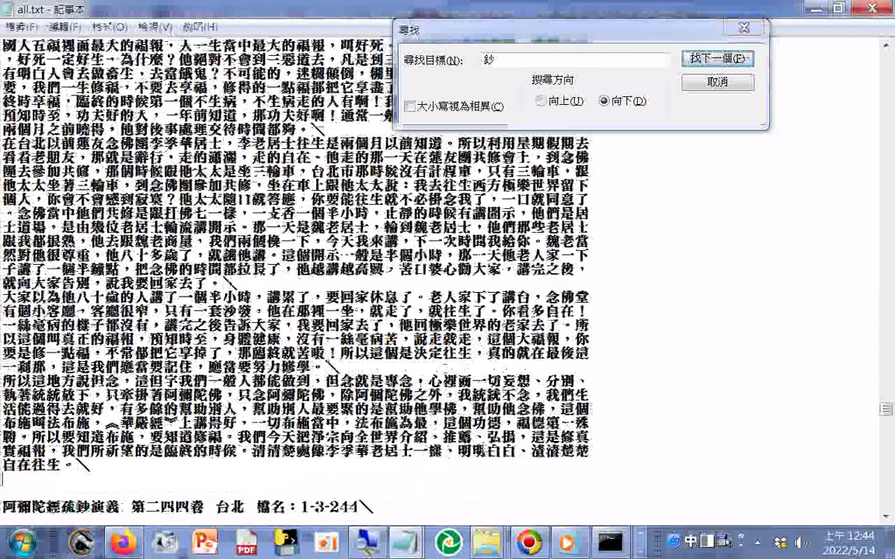
{"action": "key", "text": "Return"}
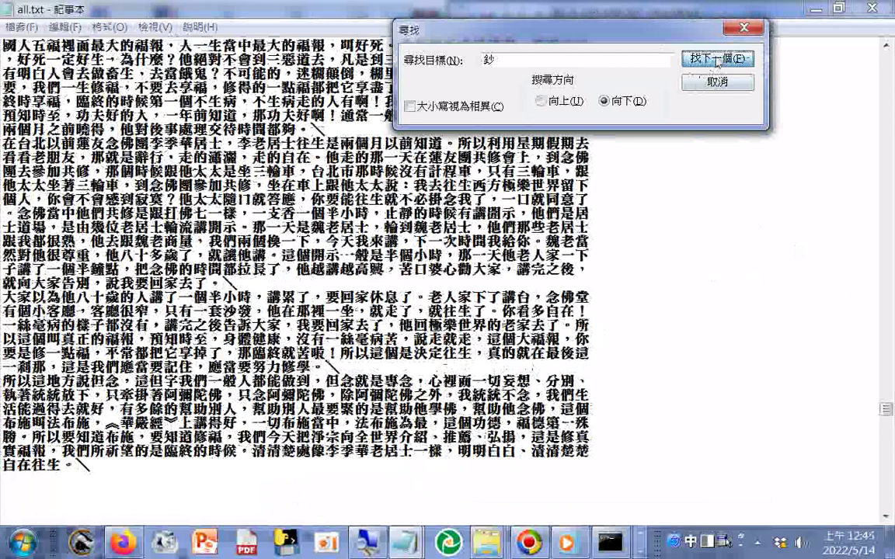
Search for 鈔 to the end of volume 244 and insert extra blank lines before the next volume heading.
{"action": "left_click", "coordinate": [716, 60]}
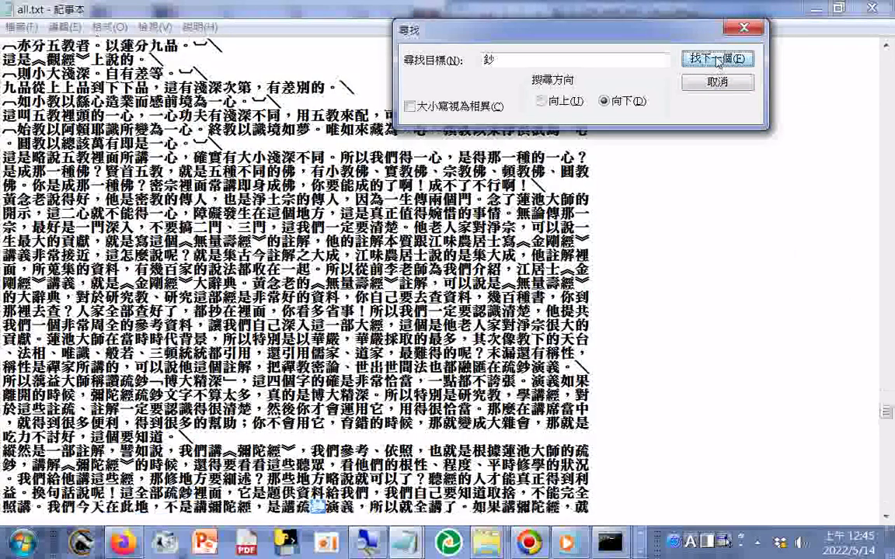
{"action": "left_click", "coordinate": [717, 60]}
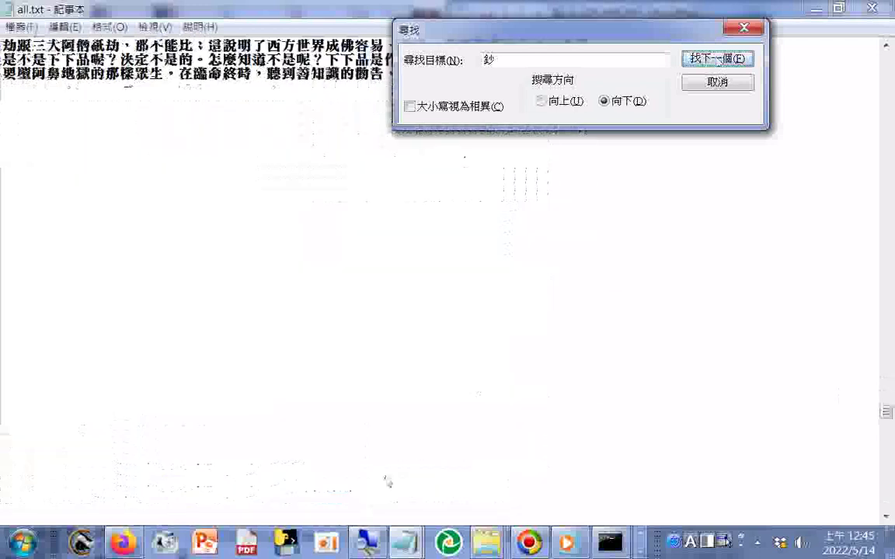
{"action": "left_click", "coordinate": [391, 483]}
{"action": "key", "text": "Return"}
{"action": "key", "text": "Return"}
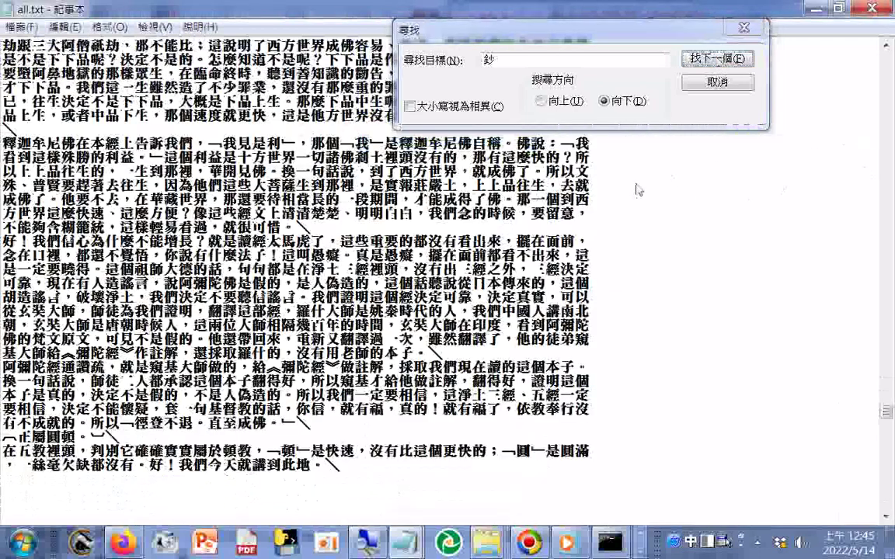
{"action": "key", "text": "Return"}
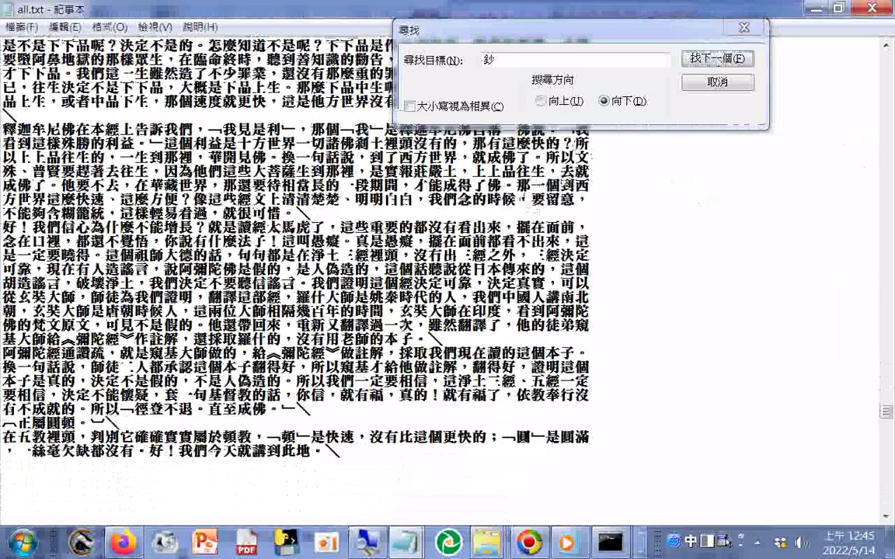
Search on for 鈔 and insert extra blank lines above the volume 246 heading (b1-3-246) and the volume 247 heading.
{"action": "left_click", "coordinate": [712, 60]}
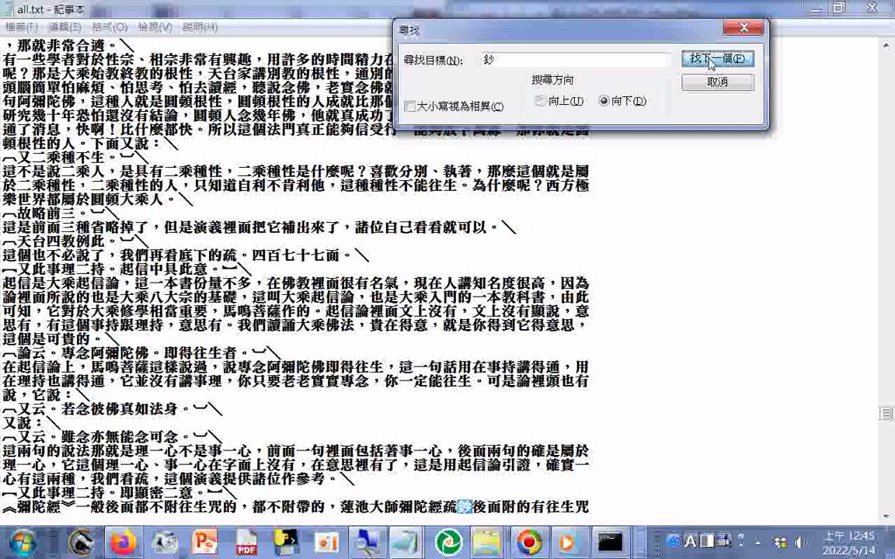
{"action": "left_click", "coordinate": [712, 60]}
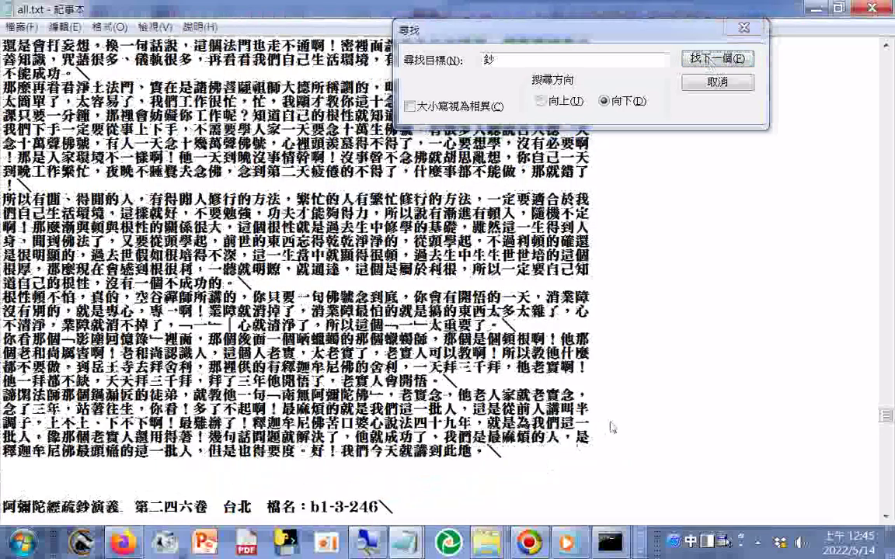
{"action": "scroll", "coordinate": [611, 259], "scroll_direction": "down", "scroll_amount": 1}
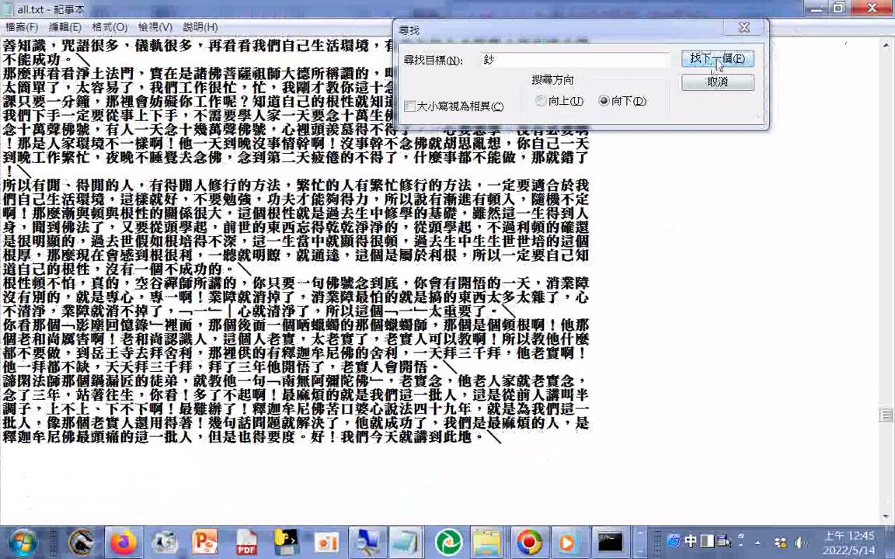
{"action": "left_click", "coordinate": [717, 61]}
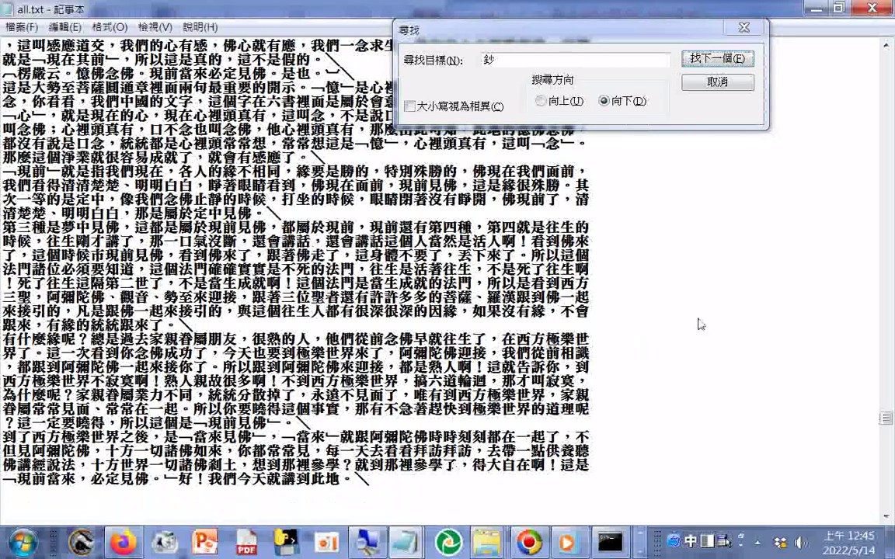
{"action": "scroll", "coordinate": [631, 292], "scroll_direction": "down", "scroll_amount": 2}
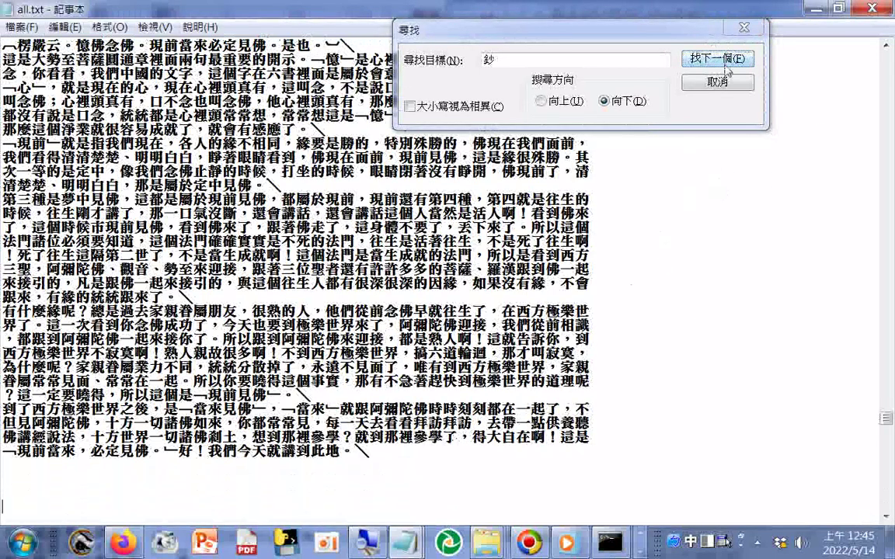
Continue the 鈔 search through volume 247 and insert extra blank lines above the volume 248 heading (b1-3-248).
{"action": "left_click", "coordinate": [726, 67]}
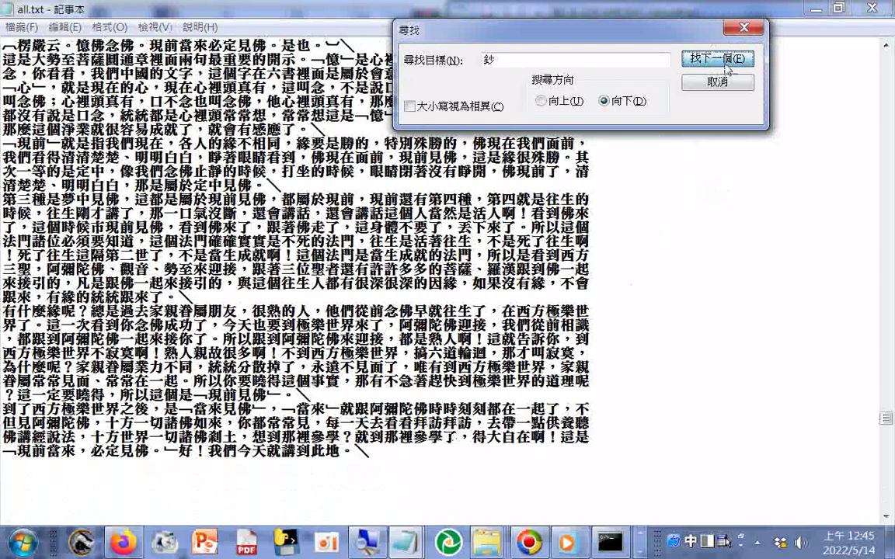
{"action": "left_click", "coordinate": [717, 59]}
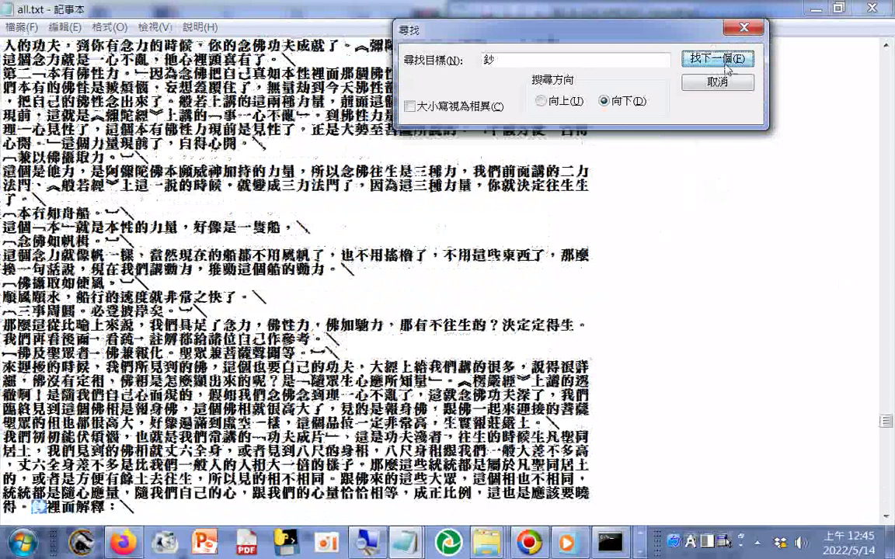
{"action": "left_click", "coordinate": [727, 68]}
{"action": "left_click", "coordinate": [727, 69]}
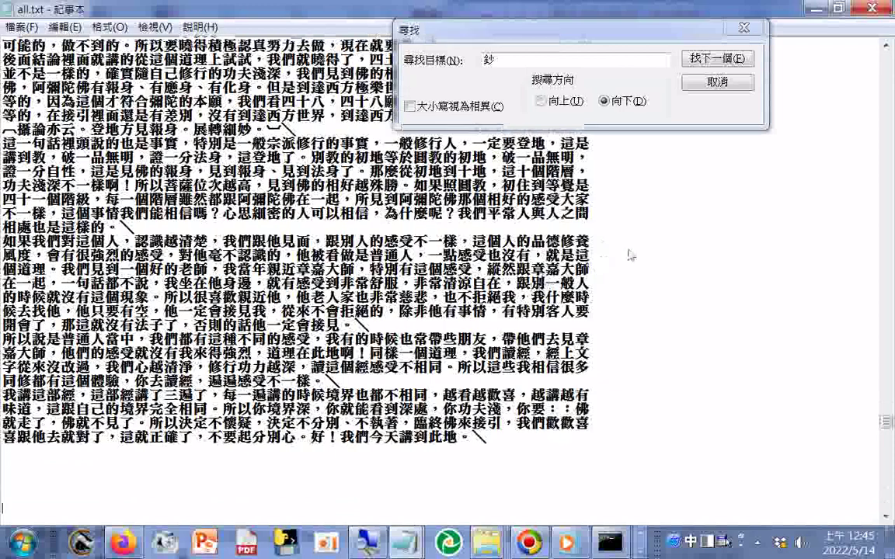
Search for 鈔 past volume 248, search back upward to the 第二四九卷 heading, and insert four blank lines above it.
{"action": "left_click", "coordinate": [728, 69]}
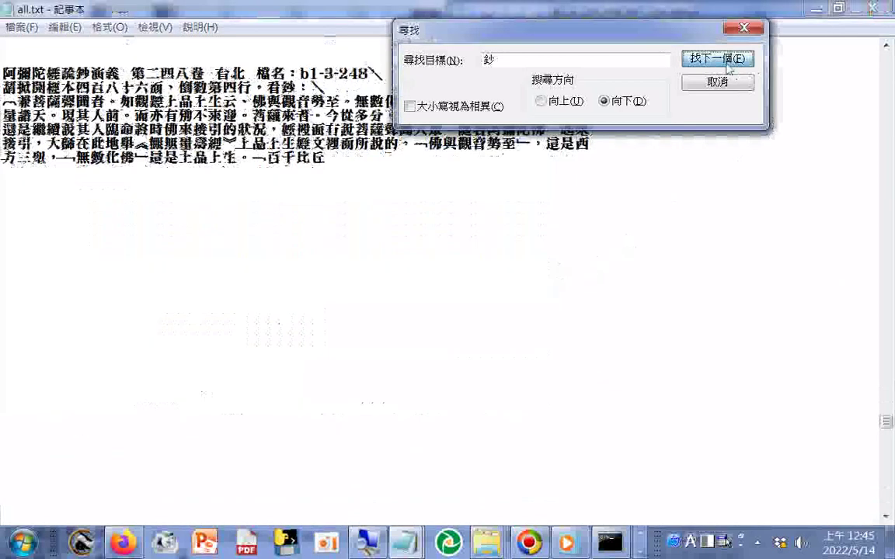
{"action": "left_click", "coordinate": [728, 68]}
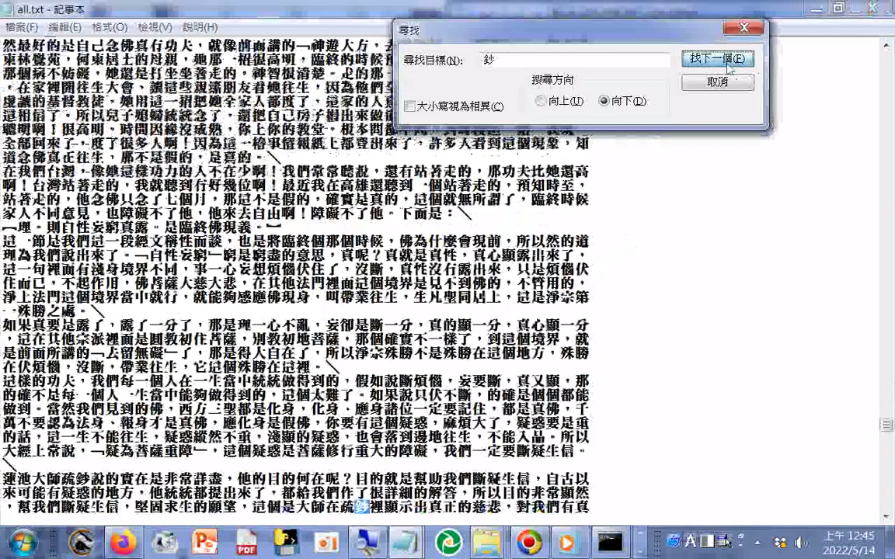
{"action": "left_click", "coordinate": [728, 68]}
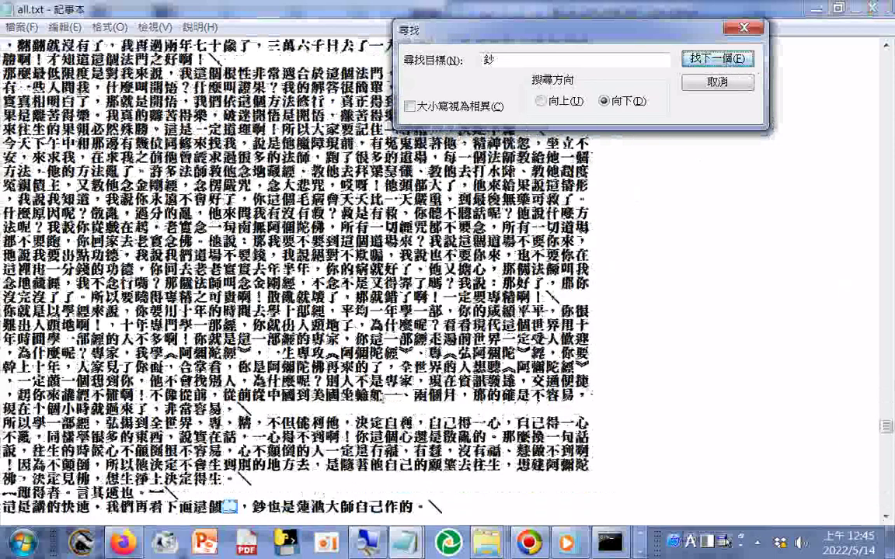
{"action": "left_click", "coordinate": [541, 101]}
{"action": "left_click", "coordinate": [724, 62]}
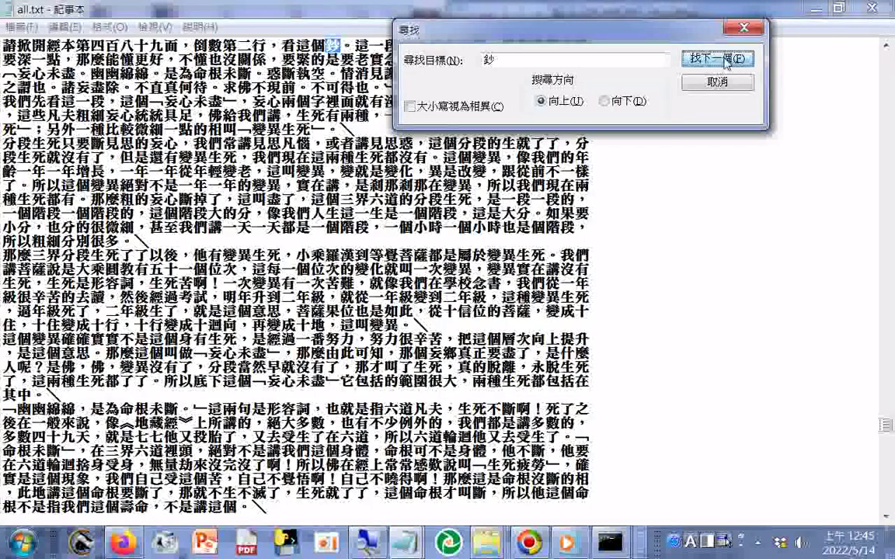
{"action": "left_click", "coordinate": [725, 60]}
{"action": "left_click", "coordinate": [727, 60]}
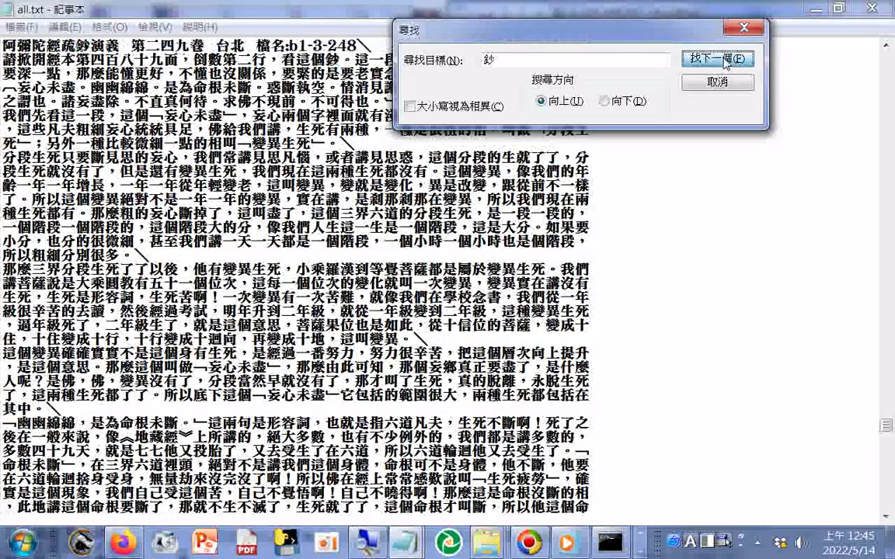
{"action": "left_click", "coordinate": [725, 63]}
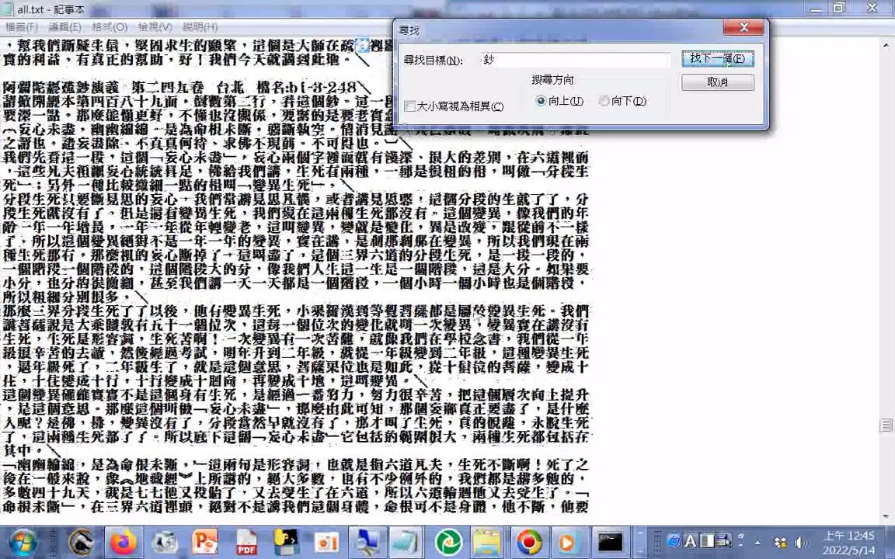
{"action": "left_click", "coordinate": [373, 82]}
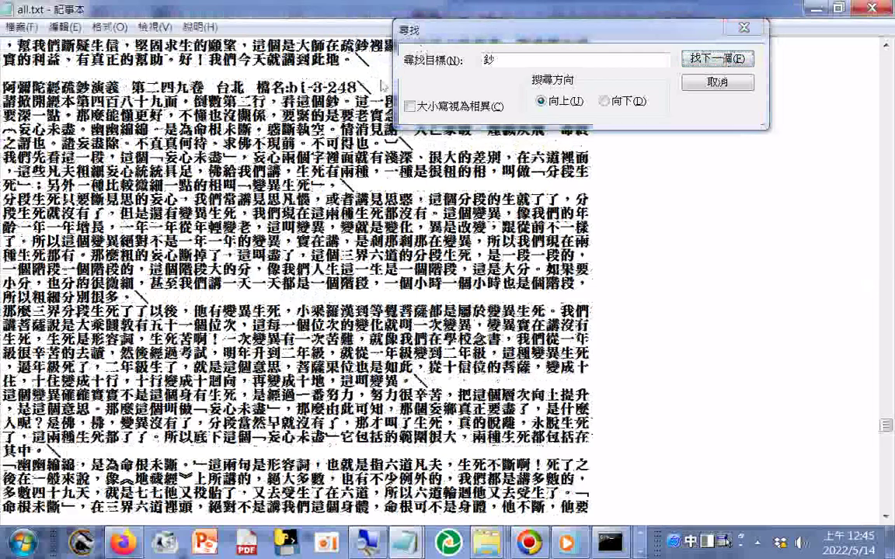
{"action": "key", "text": "shift"}
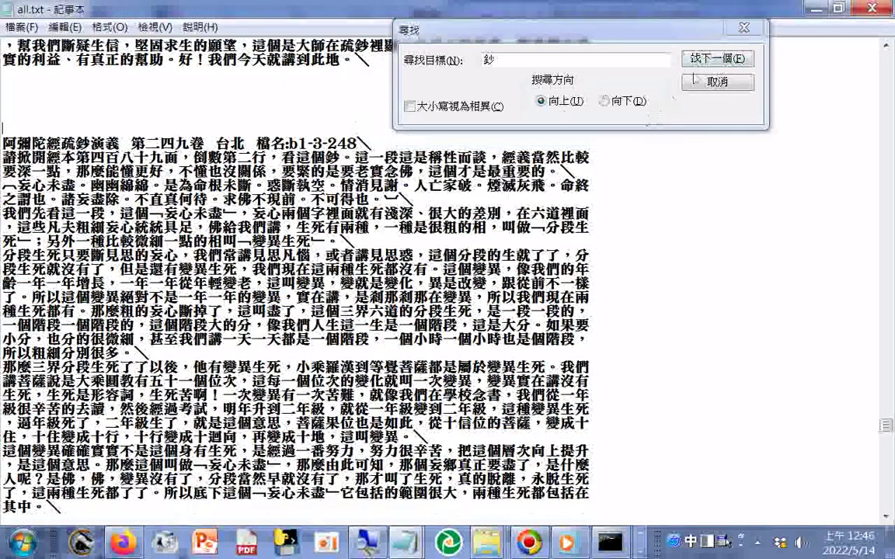
Locate the volume 250 heading (b13-3-250) with the 鈔 search and insert four more blank lines above it.
{"action": "left_click", "coordinate": [711, 59]}
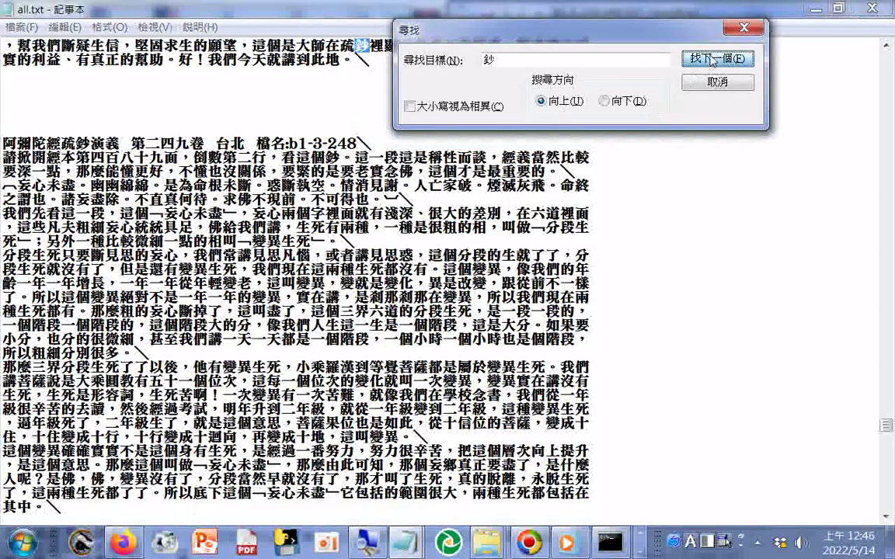
{"action": "left_click", "coordinate": [617, 104]}
{"action": "left_click", "coordinate": [707, 60]}
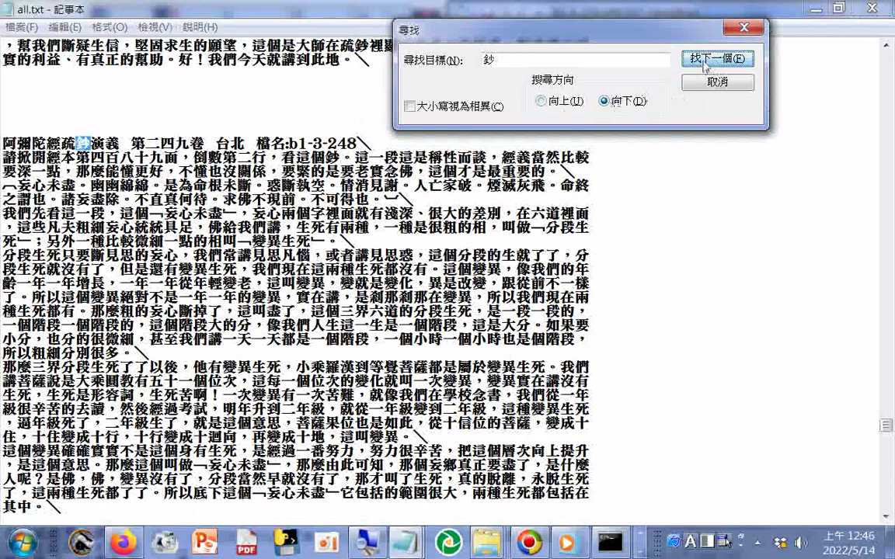
{"action": "left_click", "coordinate": [706, 62]}
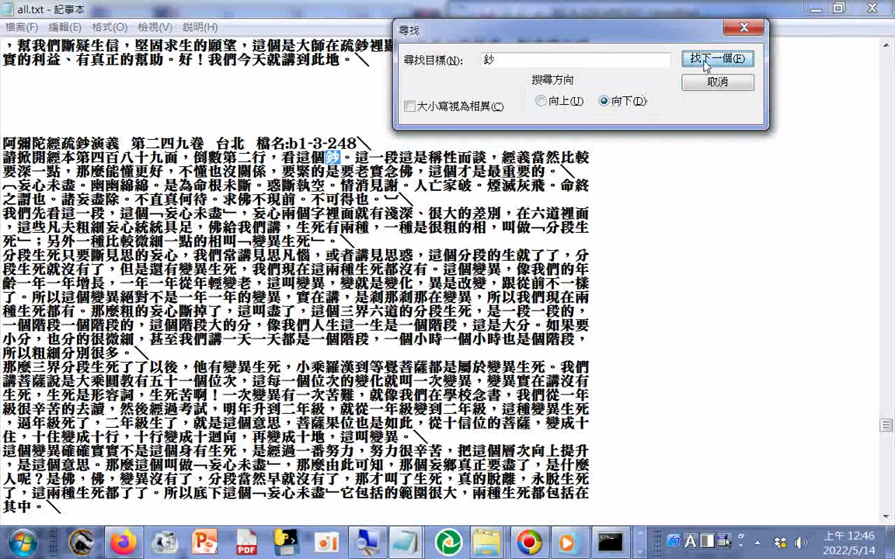
{"action": "left_click", "coordinate": [706, 62]}
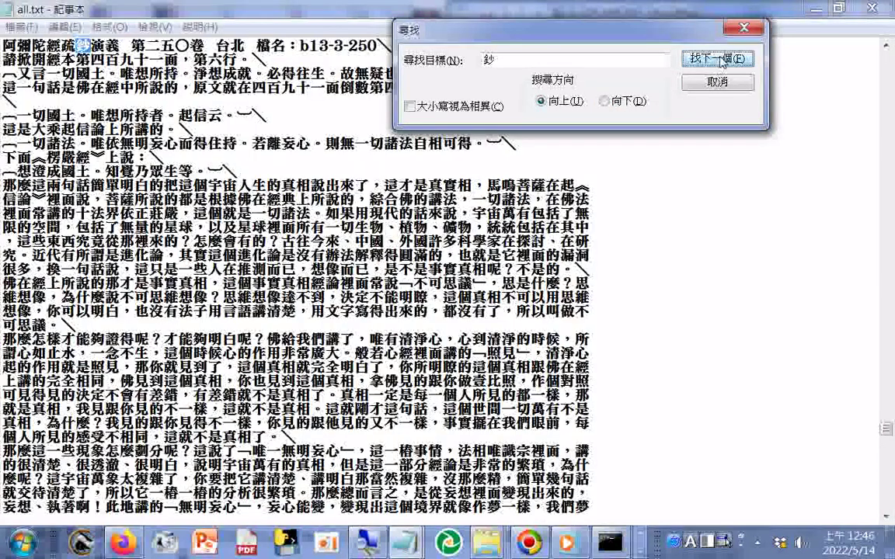
{"action": "left_click", "coordinate": [718, 62]}
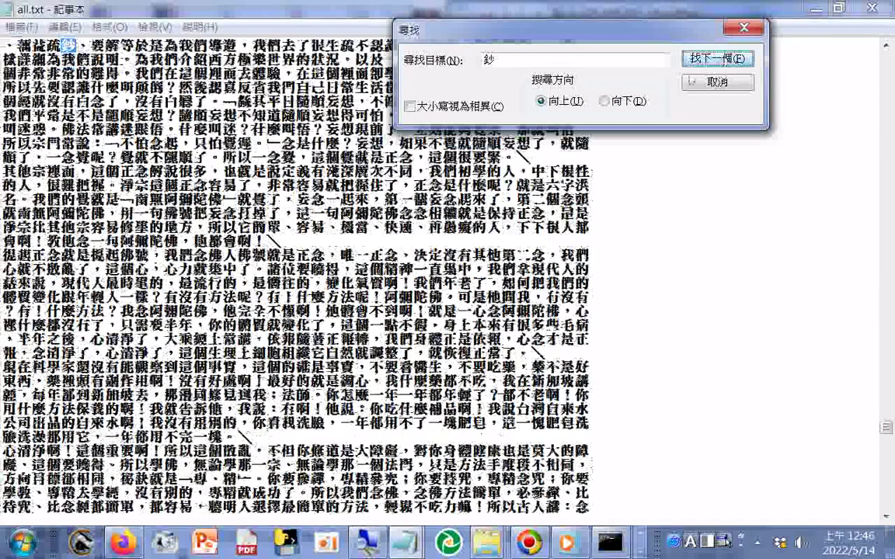
{"action": "left_click", "coordinate": [603, 102]}
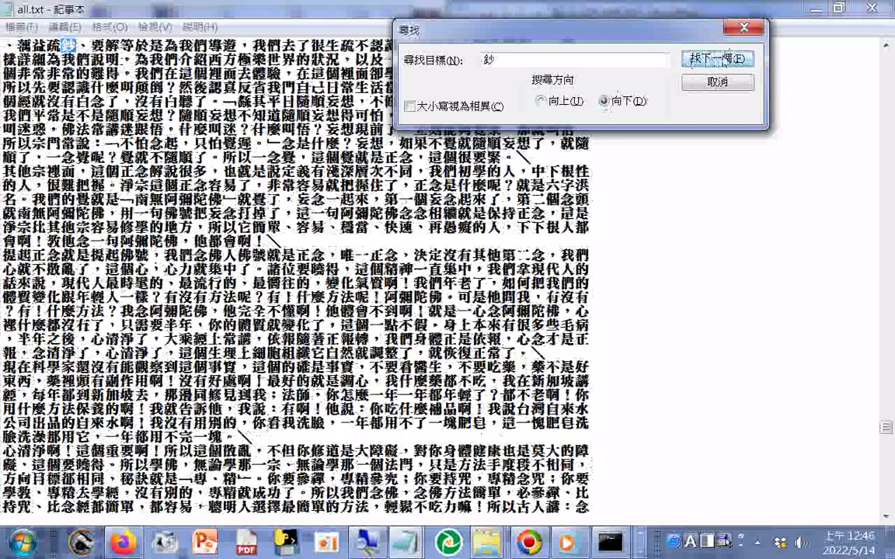
{"action": "left_click", "coordinate": [724, 59]}
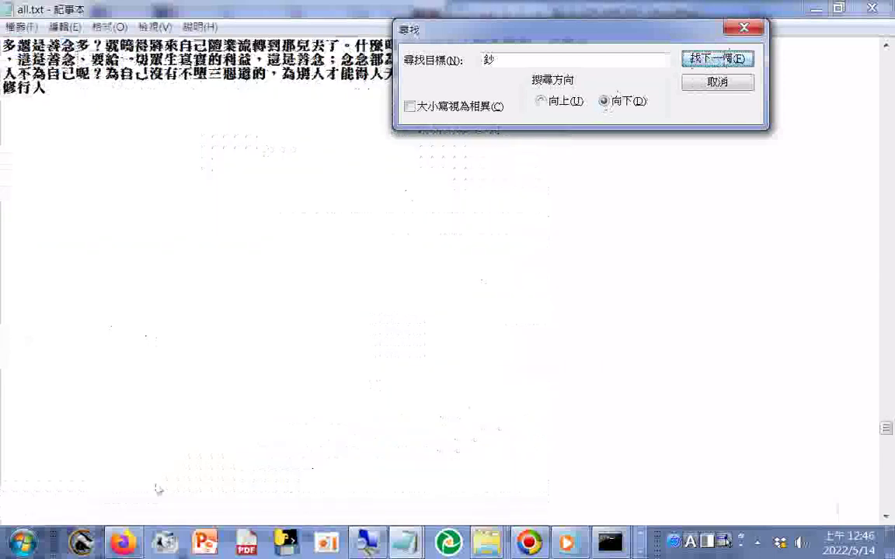
{"action": "left_click", "coordinate": [158, 489]}
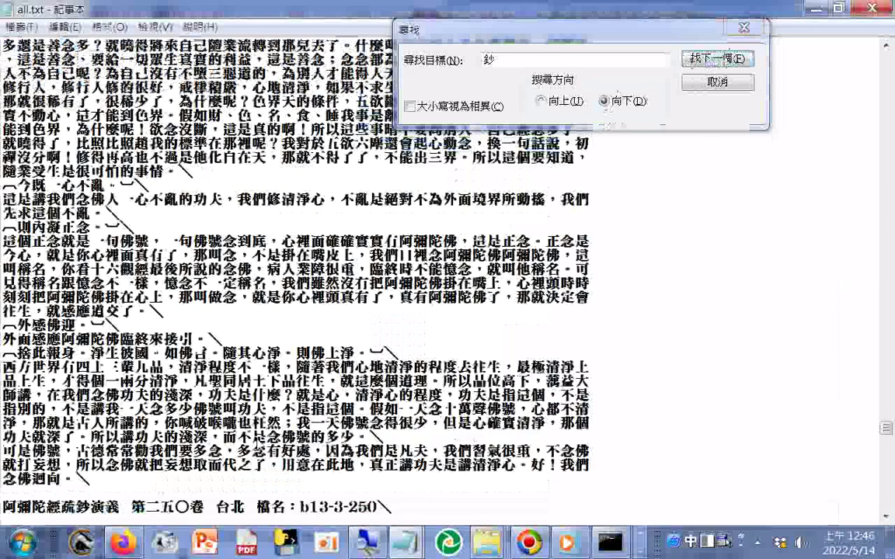
{"action": "scroll", "coordinate": [500, 197], "scroll_direction": "down", "scroll_amount": 4}
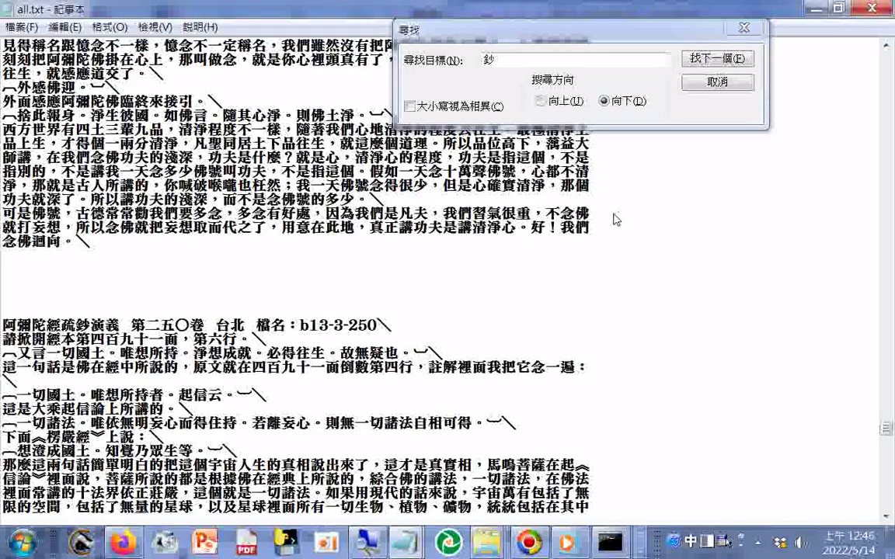
Search downward for 鈔 through volume 250 and insert extra blank lines above the volume 251 heading (b1-3-251).
{"action": "left_click", "coordinate": [711, 61]}
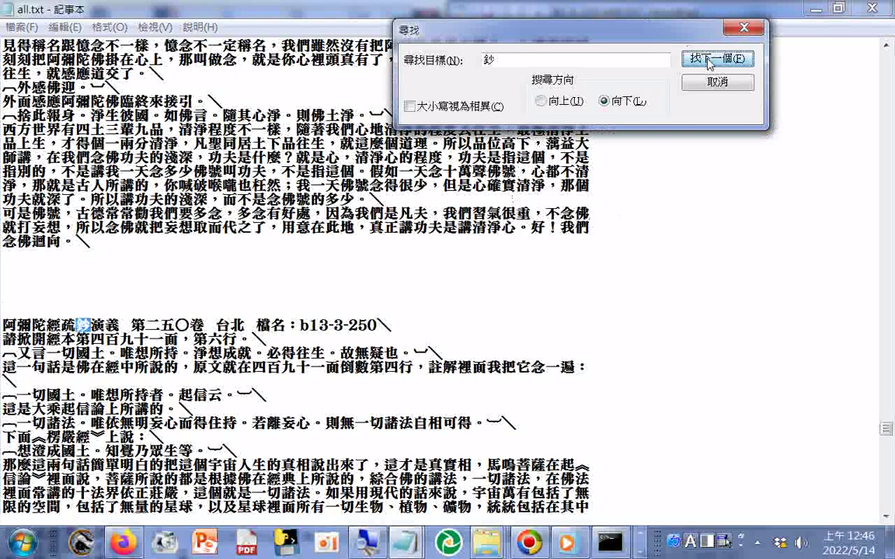
{"action": "left_click", "coordinate": [708, 63]}
{"action": "left_click", "coordinate": [199, 491]}
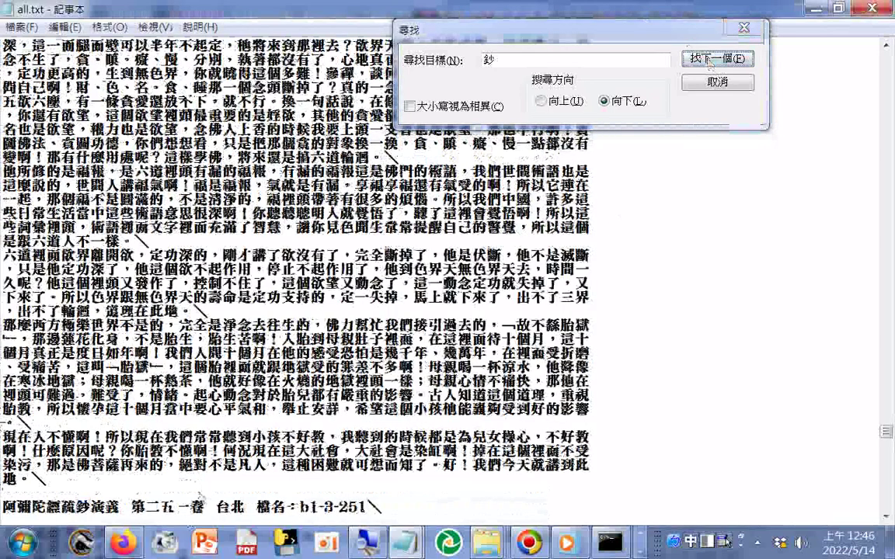
{"action": "scroll", "coordinate": [237, 476], "scroll_direction": "down", "scroll_amount": 1}
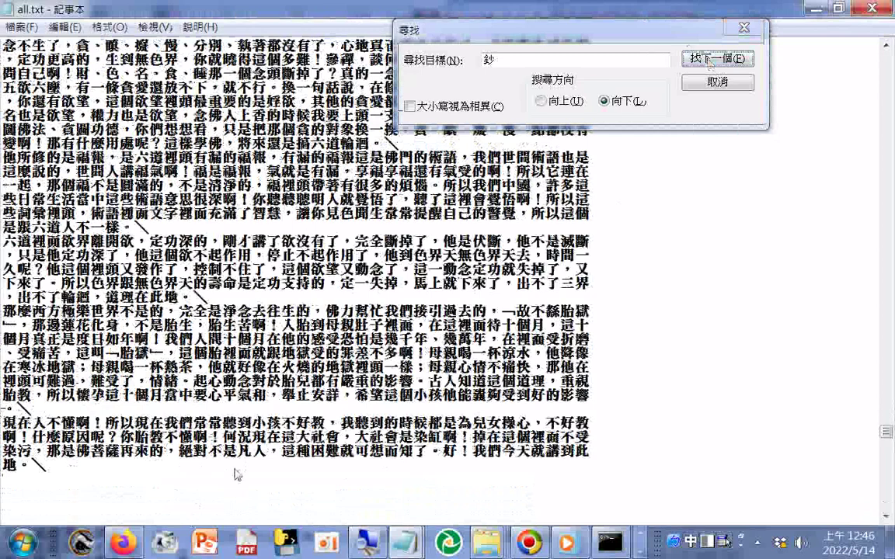
Locate the volume 252 heading (b1-3-252) by searching for 鈔 in both directions and insert four blank lines above it.
{"action": "key", "text": "F3"}
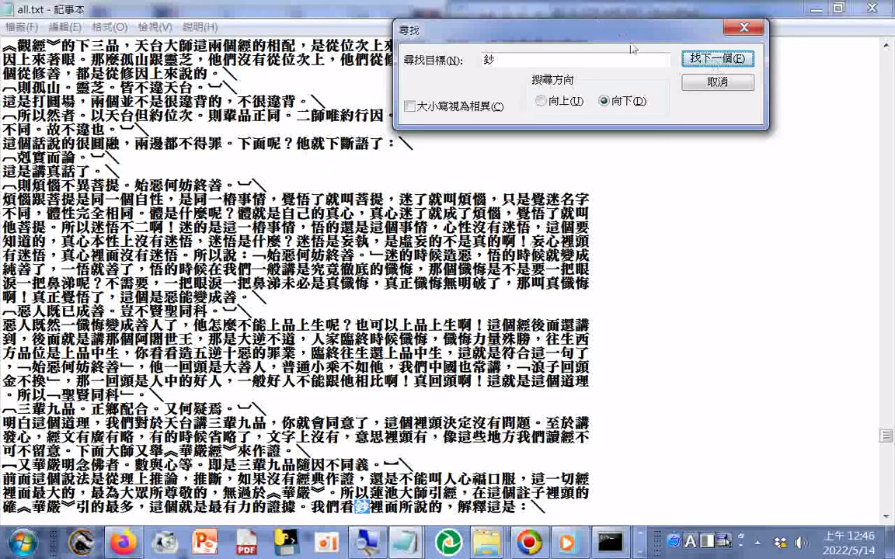
{"action": "left_click", "coordinate": [543, 102]}
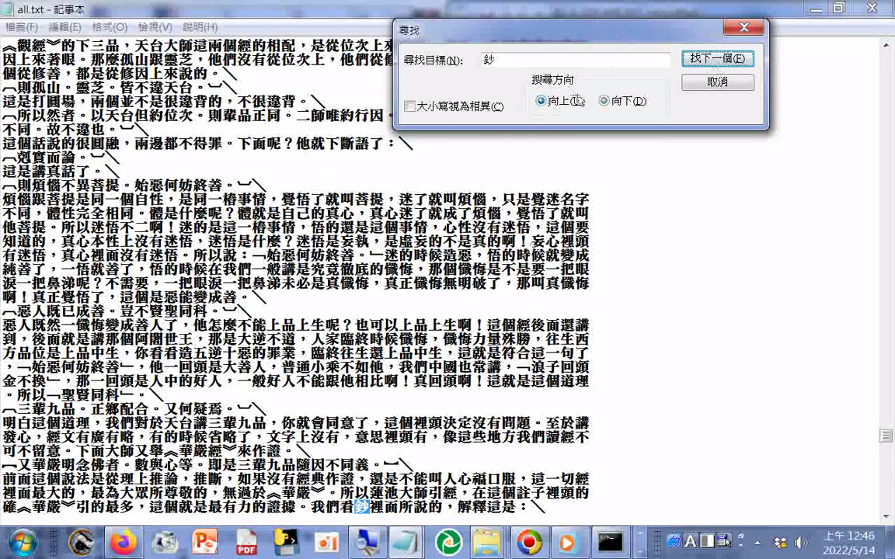
{"action": "left_click", "coordinate": [718, 61]}
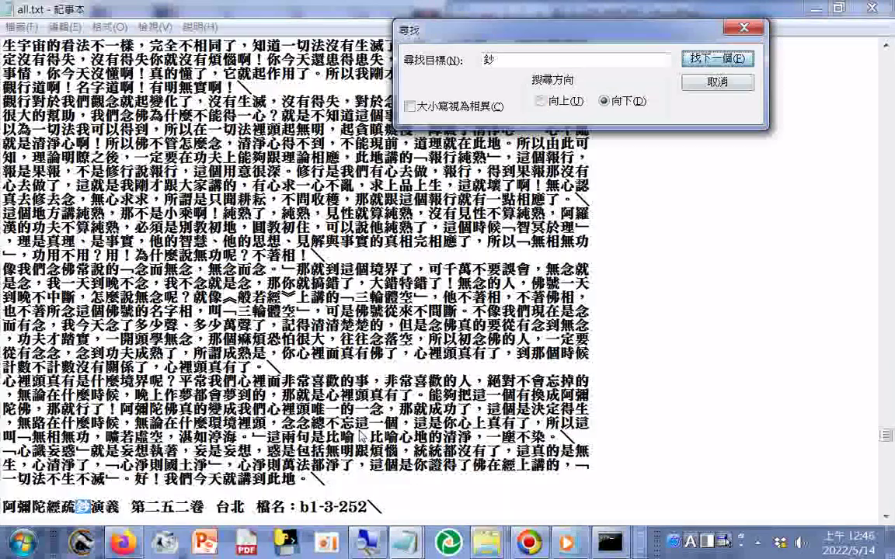
{"action": "left_click", "coordinate": [384, 487]}
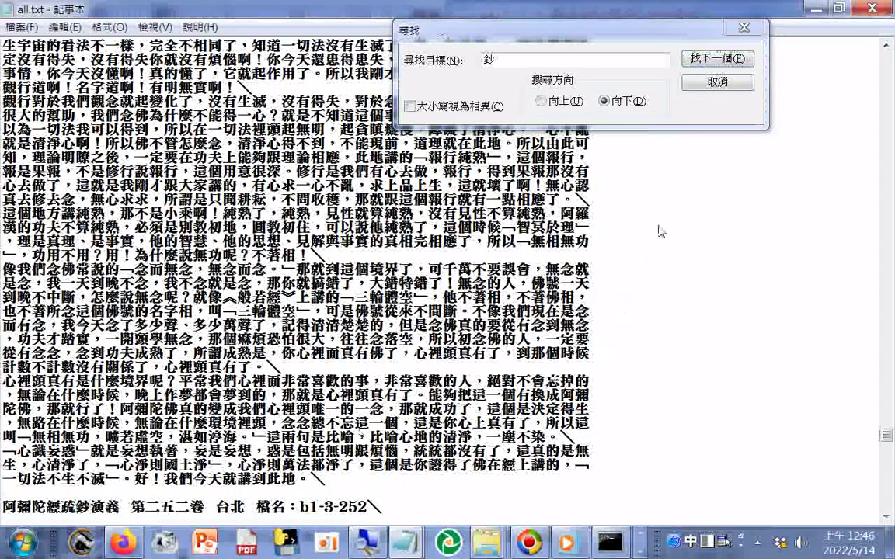
{"action": "scroll", "coordinate": [659, 231], "scroll_direction": "down", "scroll_amount": 3}
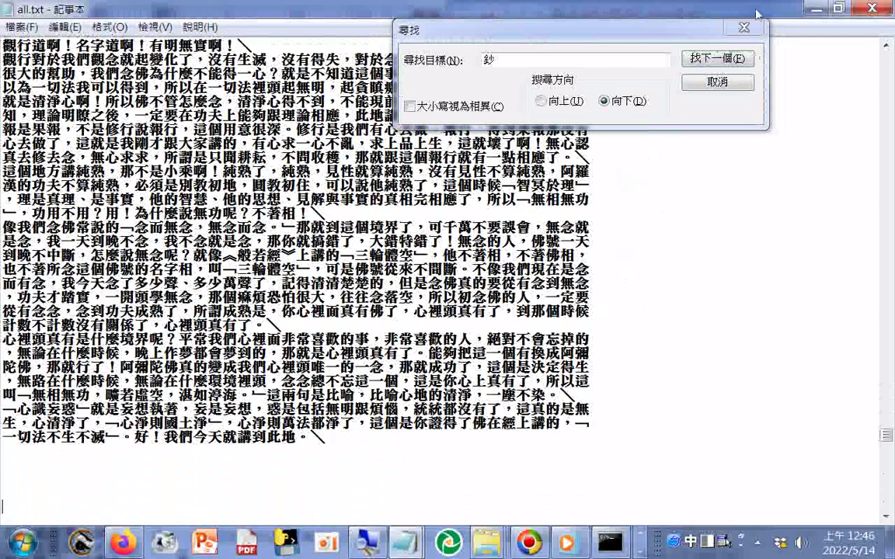
Search downward for 鈔 through volume 252 and insert four blank lines above the volume 253 heading (b1-3-253).
{"action": "left_click", "coordinate": [718, 60]}
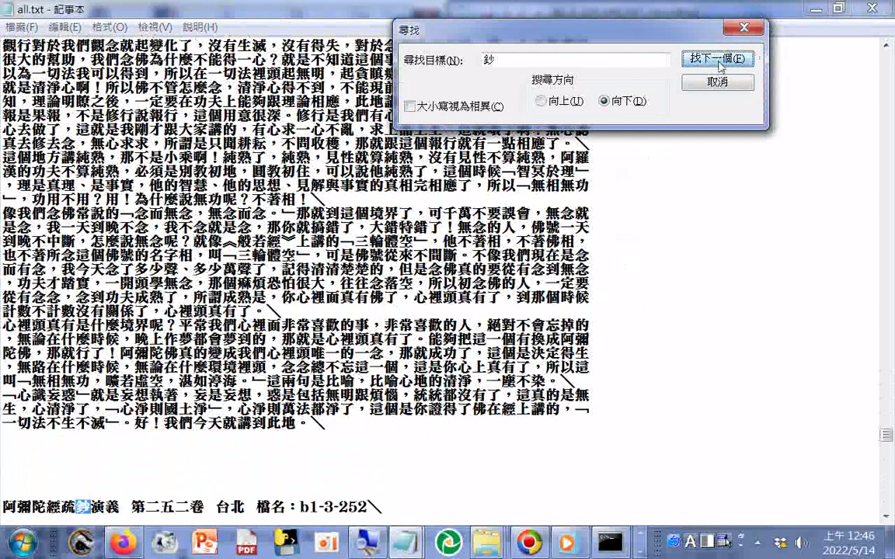
{"action": "left_click", "coordinate": [720, 62]}
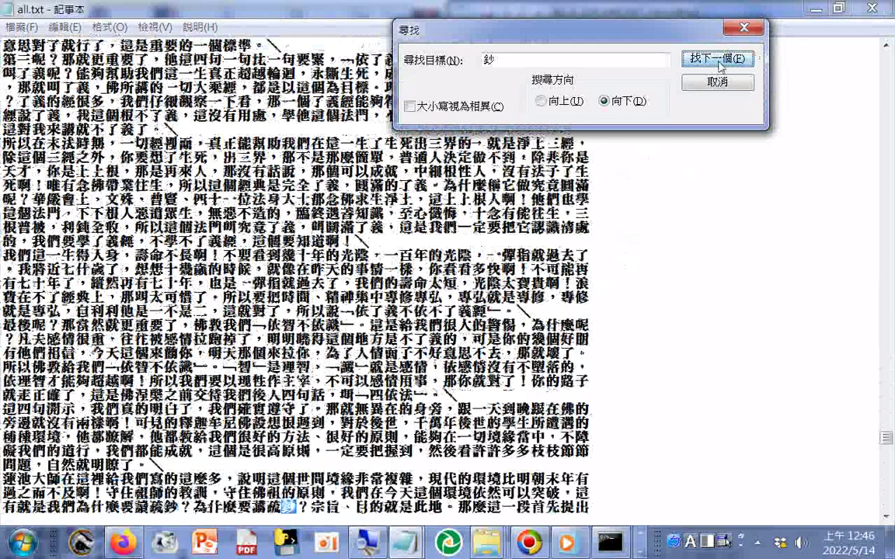
{"action": "left_click", "coordinate": [665, 179]}
{"action": "scroll", "coordinate": [665, 179], "scroll_direction": "down", "scroll_amount": 4}
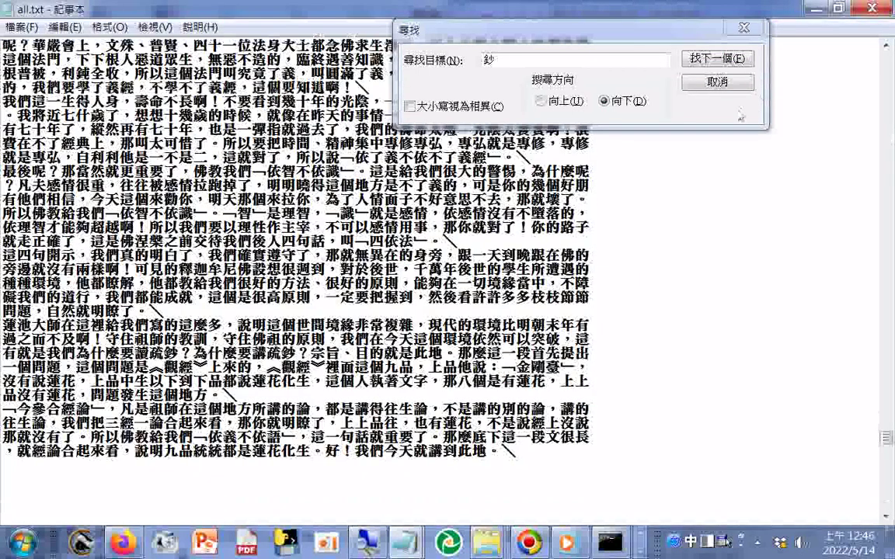
Search for 鈔 up to the 第二六五卷 heading and copy the entries B1-3-254.WRI to B1-3-264.WRI from the 1-03 missing-files note.
{"action": "left_click", "coordinate": [709, 62]}
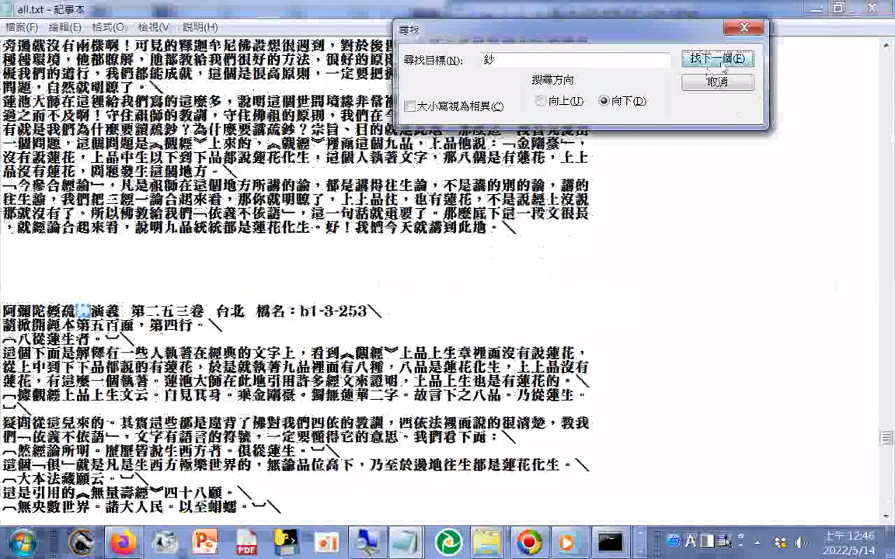
{"action": "left_click", "coordinate": [709, 68]}
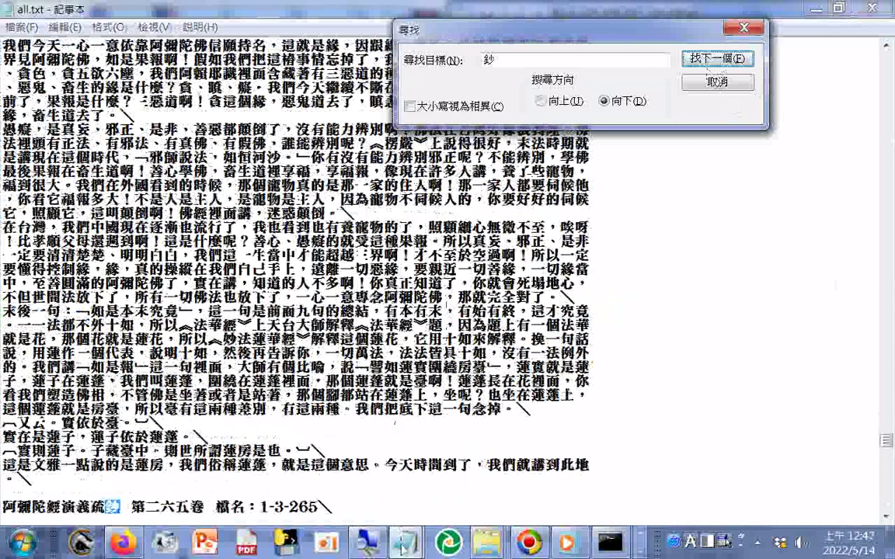
{"action": "left_click", "coordinate": [402, 547]}
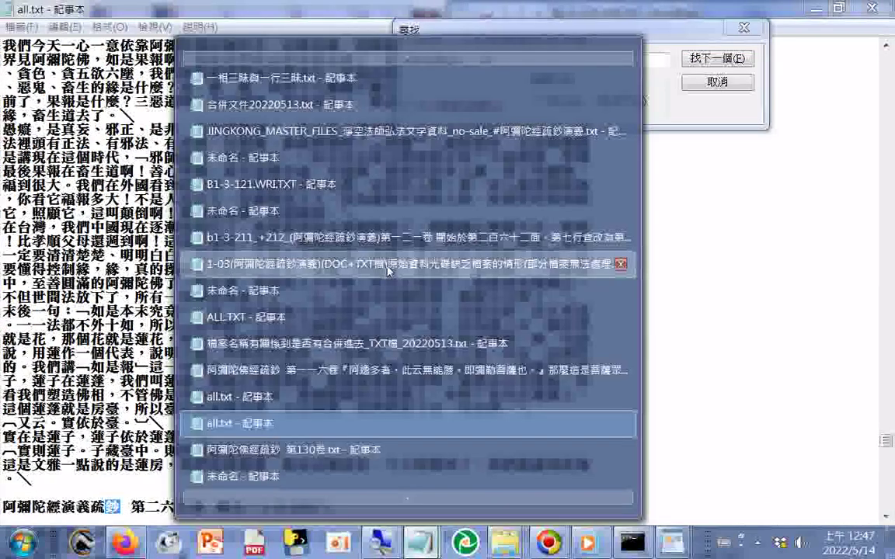
{"action": "left_click", "coordinate": [387, 266]}
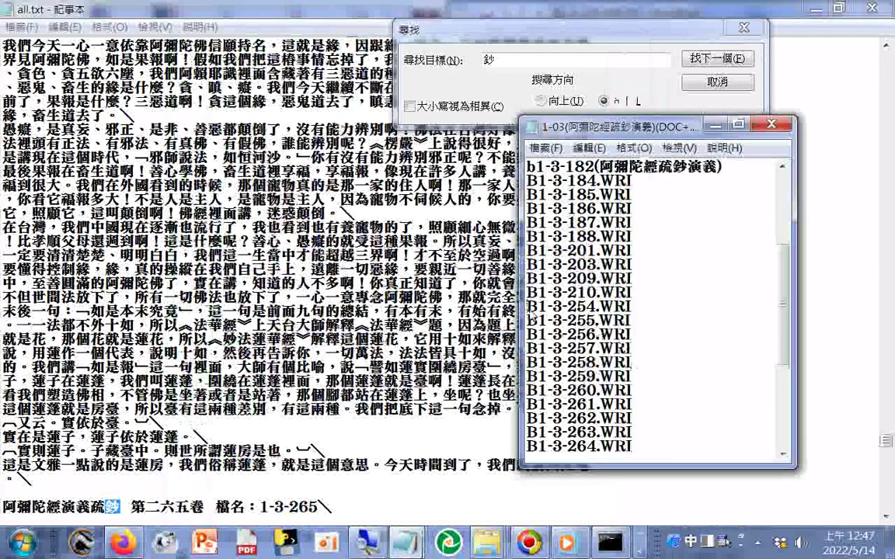
{"action": "left_click_drag", "start_coordinate": [527, 307], "coordinate": [643, 455]}
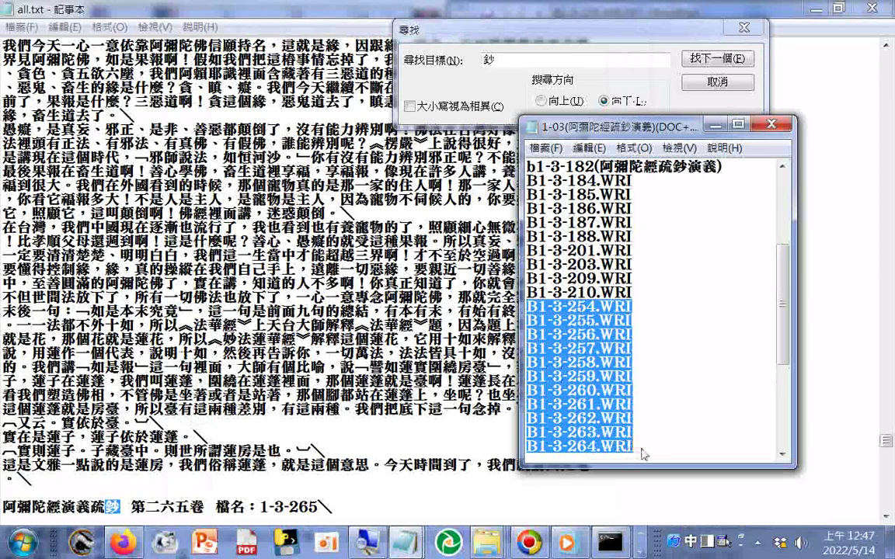
{"action": "scroll", "coordinate": [621, 389], "scroll_direction": "down", "scroll_amount": 1}
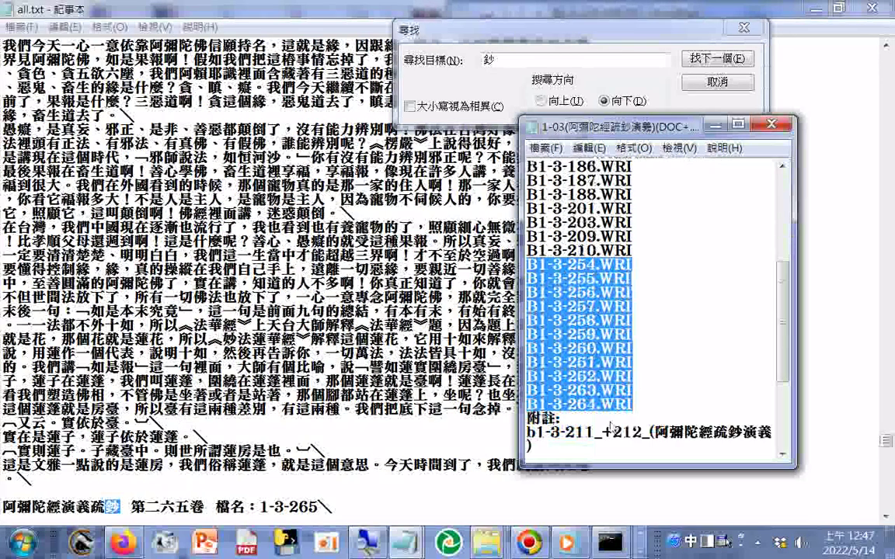
{"action": "right_click", "coordinate": [593, 376]}
{"action": "left_click", "coordinate": [618, 214]}
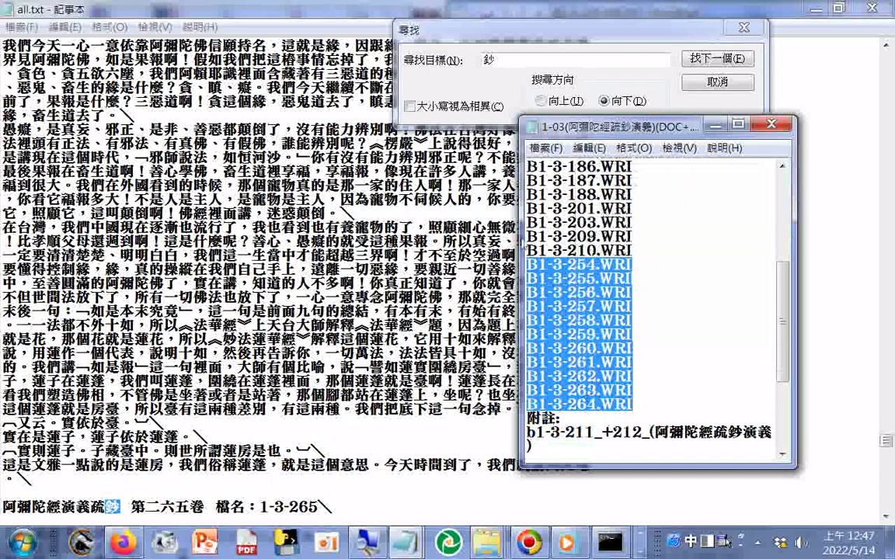
Paste the copied file entries directly under the note's title line ending in 原始資料光碟缺乏檔案的情形.
{"action": "scroll", "coordinate": [536, 186], "scroll_direction": "up", "scroll_amount": 5}
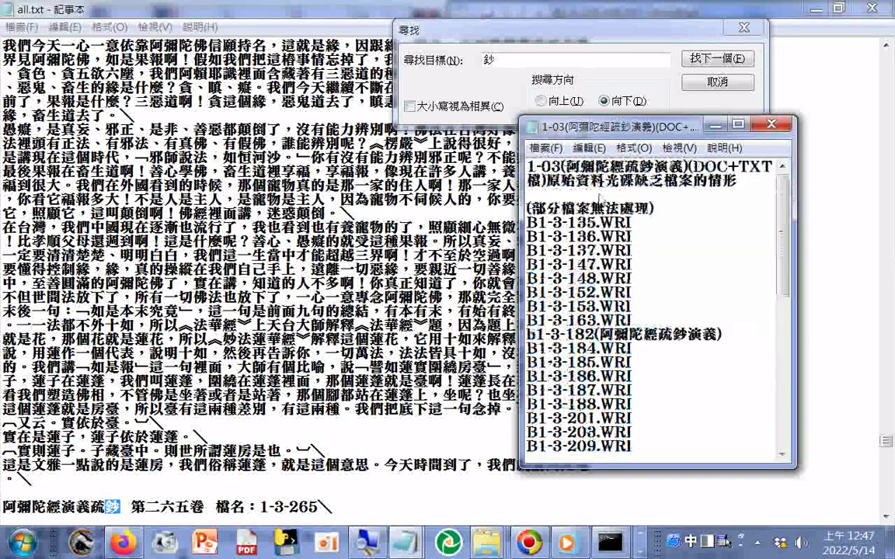
{"action": "right_click", "coordinate": [529, 174]}
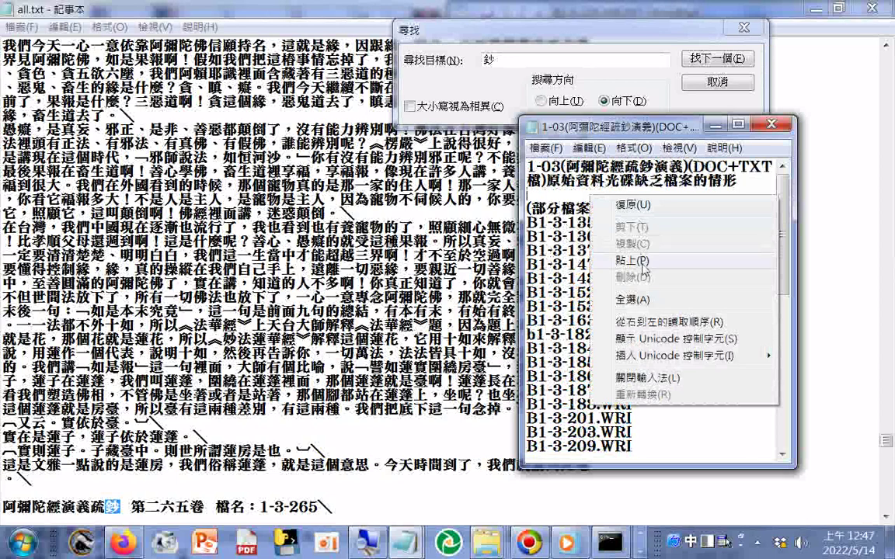
{"action": "left_click", "coordinate": [579, 239]}
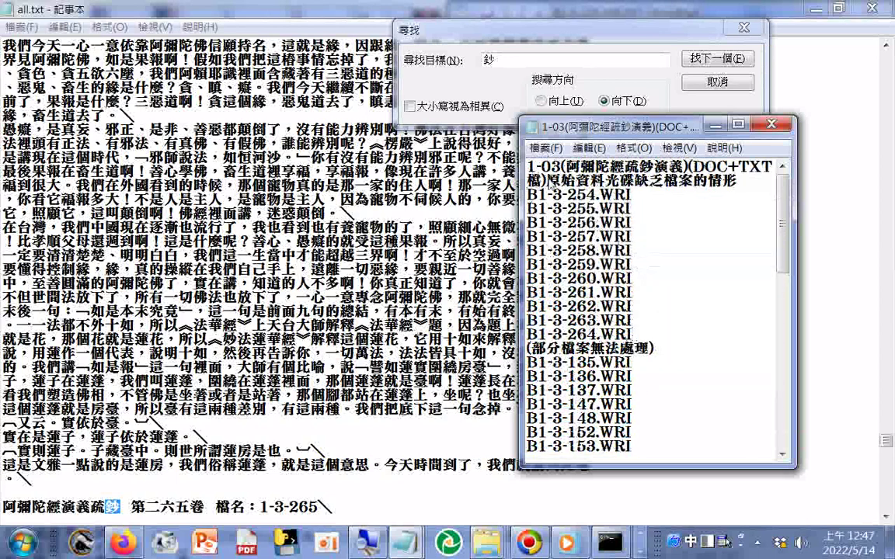
Copy the phrase 原始資料光碟缺乏檔案的情形 together with the pasted entries, and delete those entries from under the note's title.
{"action": "left_click_drag", "start_coordinate": [547, 182], "coordinate": [632, 334]}
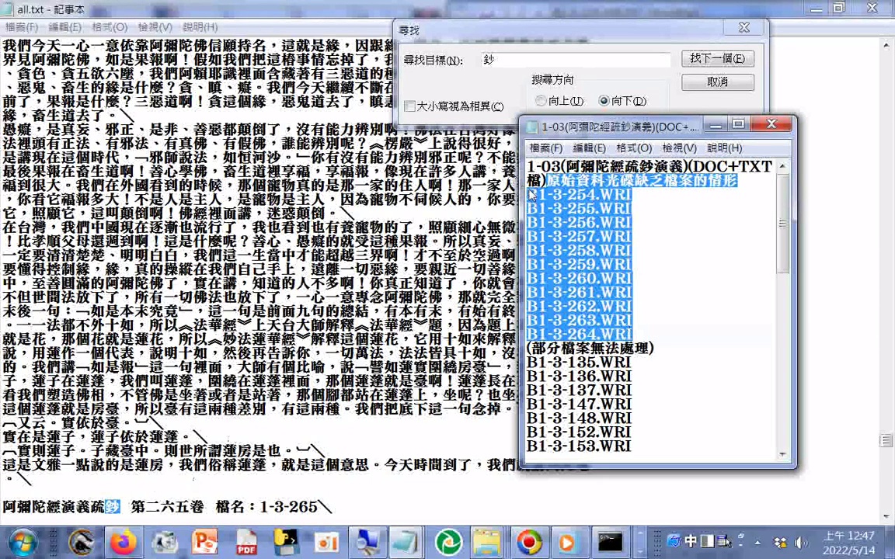
{"action": "left_click_drag", "start_coordinate": [531, 195], "coordinate": [633, 334]}
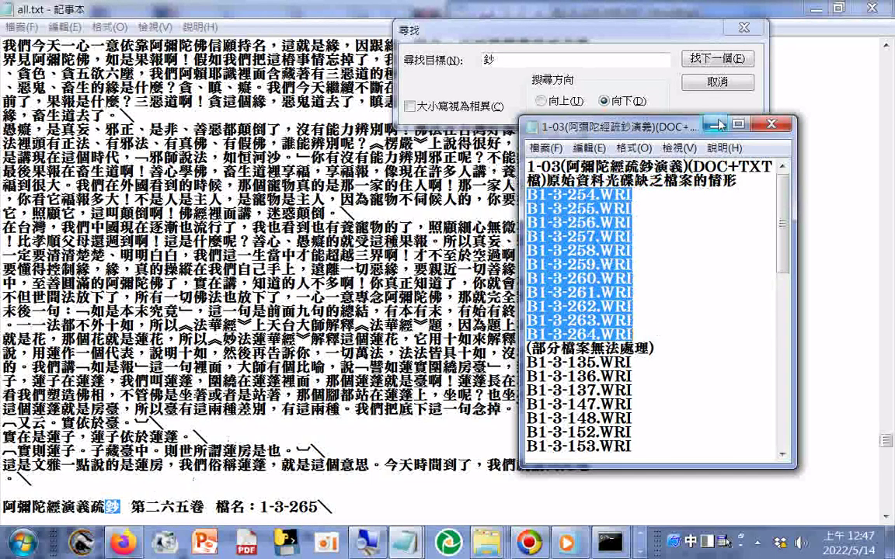
{"action": "key", "text": "Delete"}
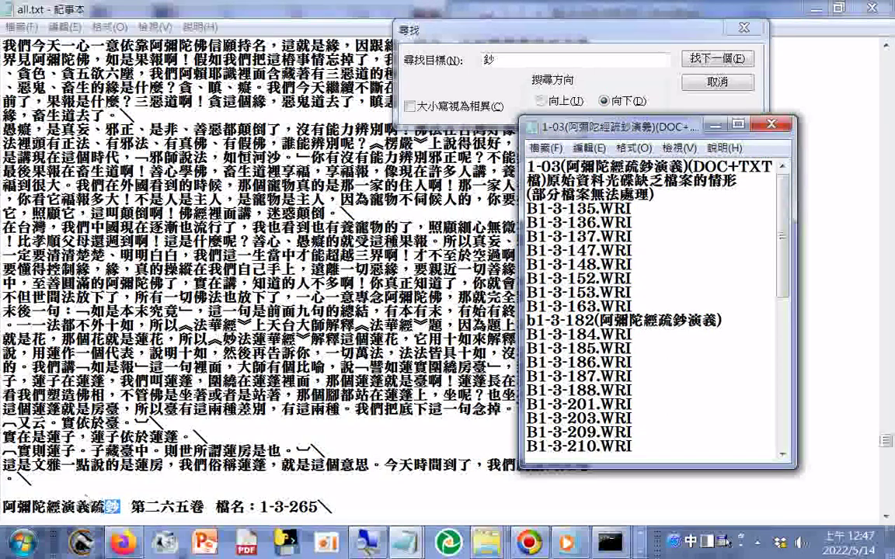
Paste the missing-files list above the volume 265 heading (1-3-265) in all.txt and add blank lines between the list and the heading.
{"action": "left_click", "coordinate": [81, 498]}
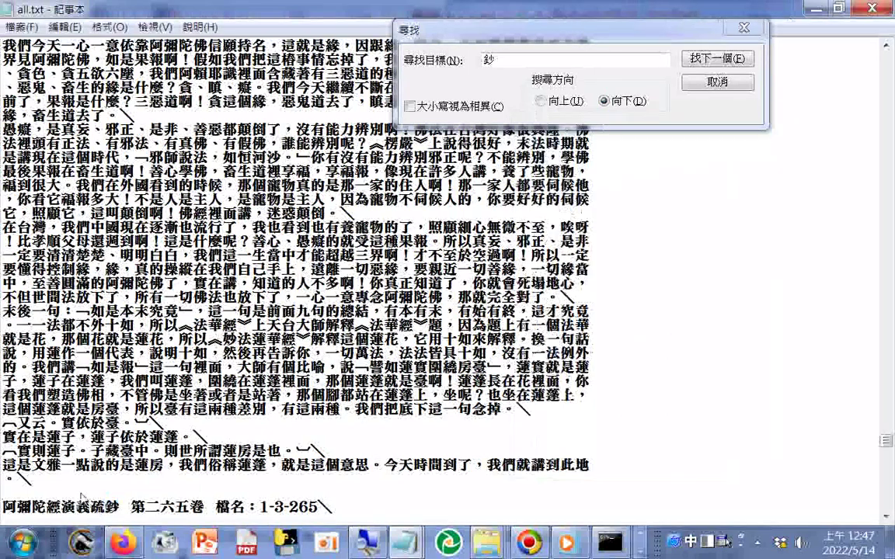
{"action": "key", "text": "Return"}
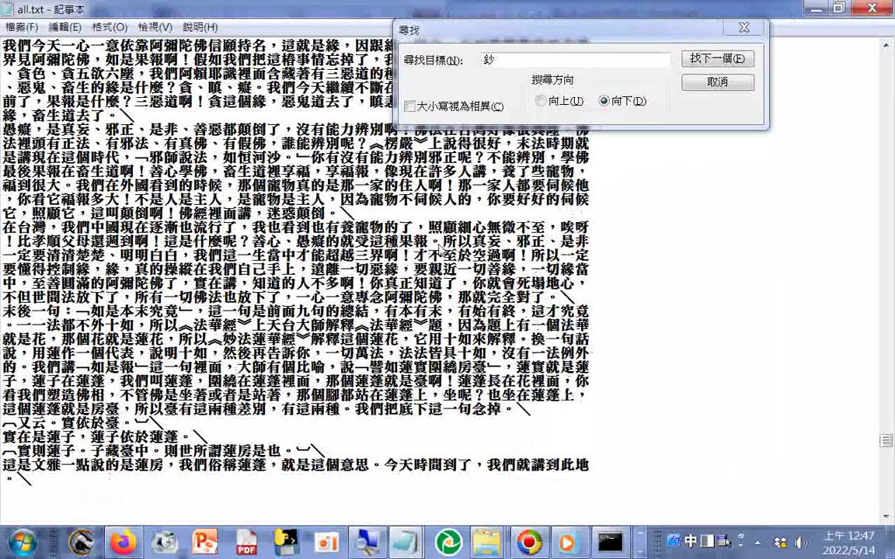
{"action": "key", "text": "ctrl+v"}
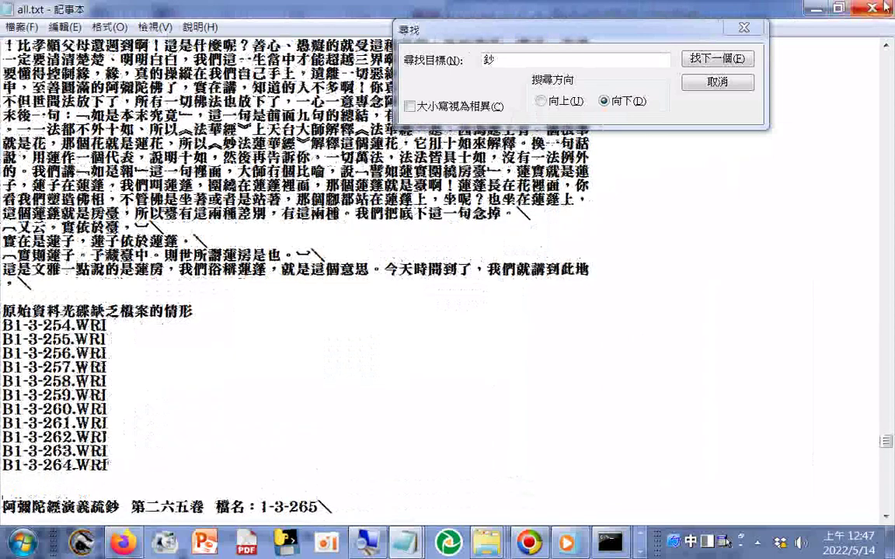
{"action": "key", "text": "Return"}
{"action": "key", "text": "Return"}
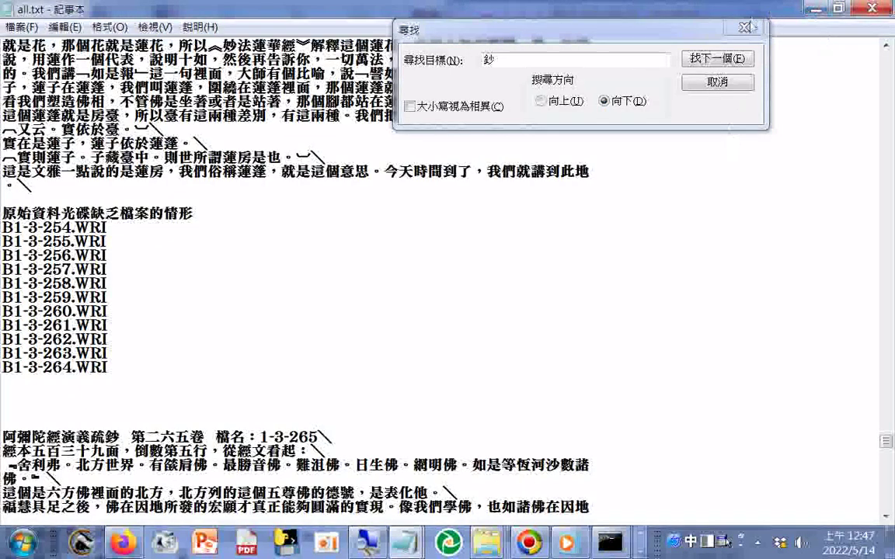
Search for 鈔 past volume 265 and insert four blank lines above the volume 266 heading (1-3-266).
{"action": "left_click", "coordinate": [732, 60]}
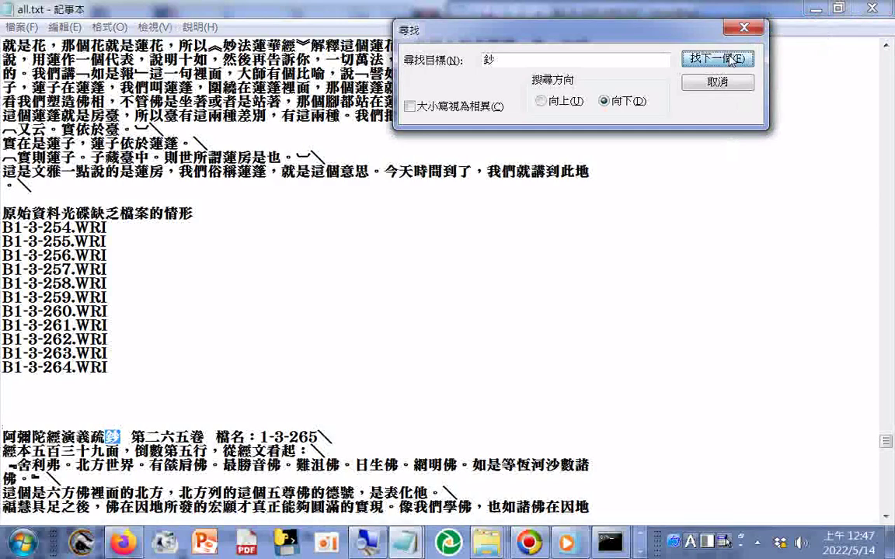
{"action": "left_click", "coordinate": [732, 60]}
{"action": "left_click", "coordinate": [396, 478]}
{"action": "key", "text": "Return"}
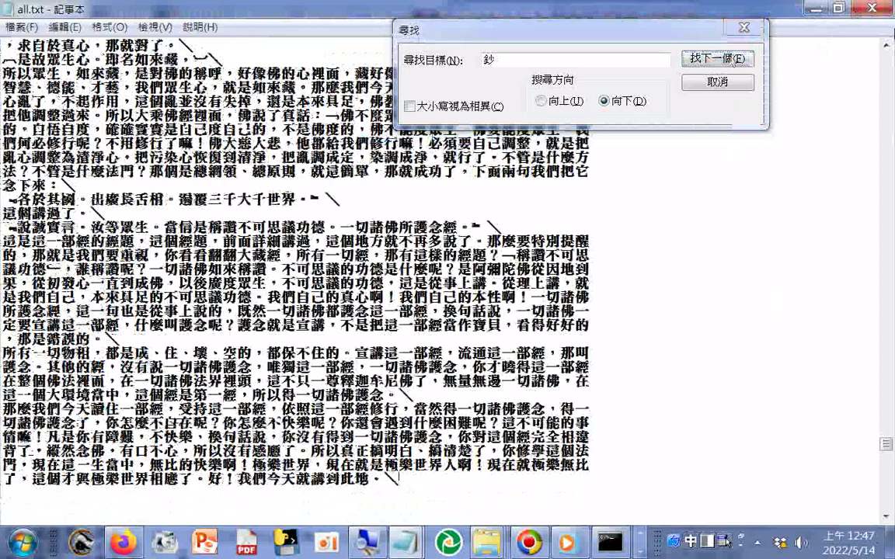
{"action": "key", "text": "Return"}
{"action": "key", "text": "Return"}
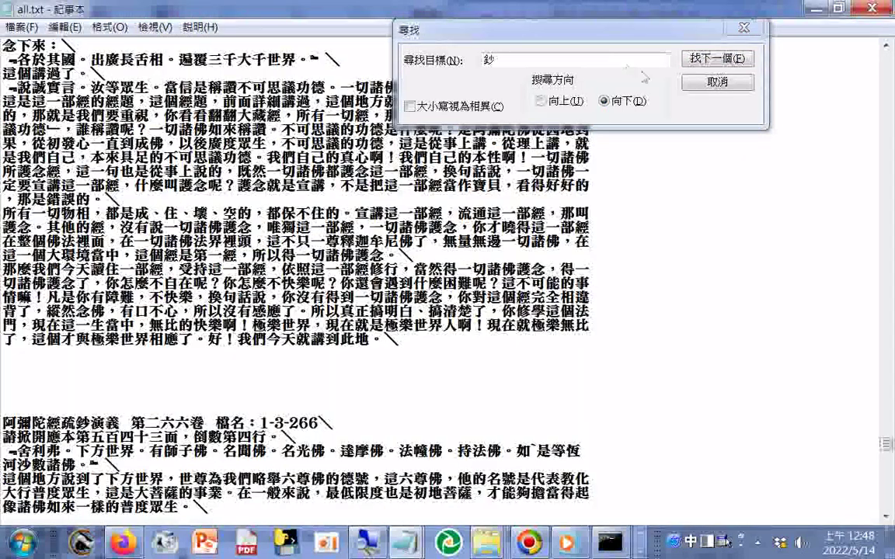
Locate the volume 267 heading (1-3-267) with the downward 鈔 search and insert four blank lines above it.
{"action": "left_click", "coordinate": [726, 60]}
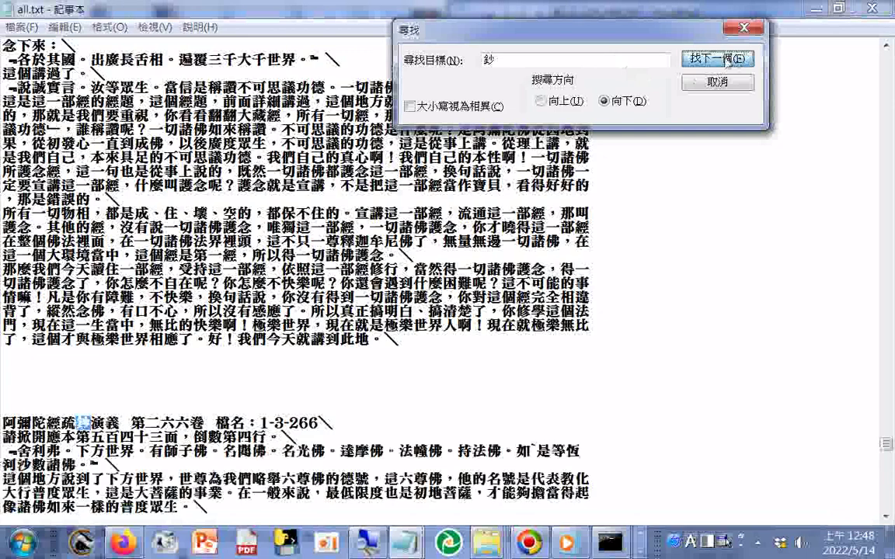
{"action": "left_click", "coordinate": [726, 60]}
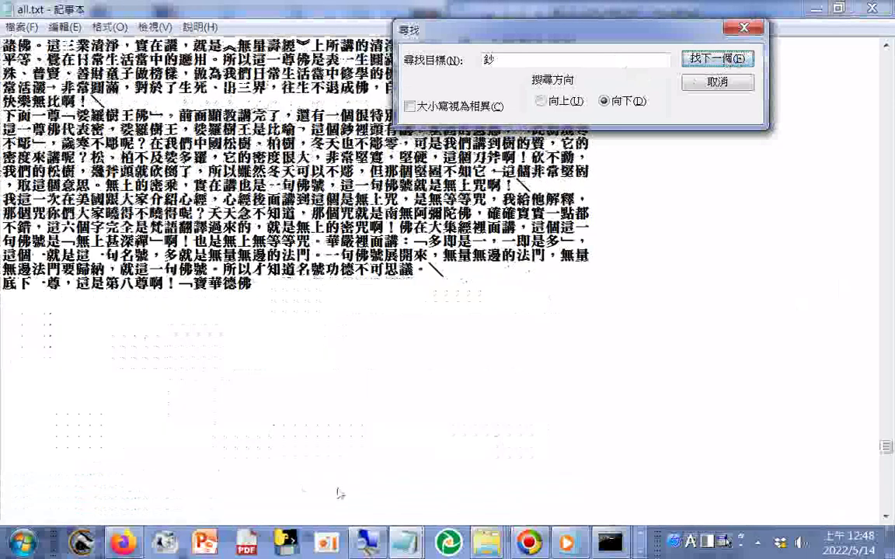
{"action": "left_click", "coordinate": [340, 493]}
{"action": "key", "text": "Return"}
{"action": "key", "text": "Return"}
{"action": "key", "text": "Return"}
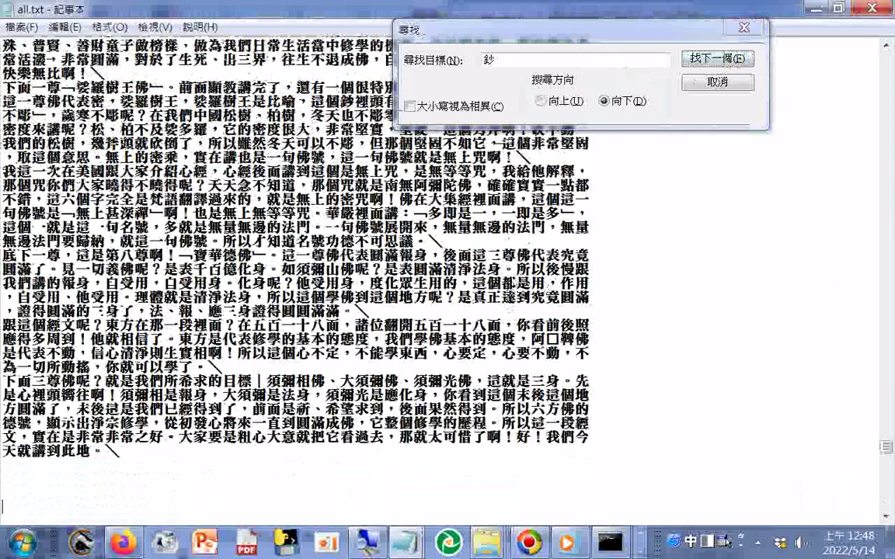
{"action": "key", "text": "Down"}
{"action": "key", "text": "Down"}
{"action": "key", "text": "Down"}
Continue the 鈔 search through volume 267 and insert four blank lines above the volume 268 heading (1-3-268).
{"action": "left_click", "coordinate": [708, 60]}
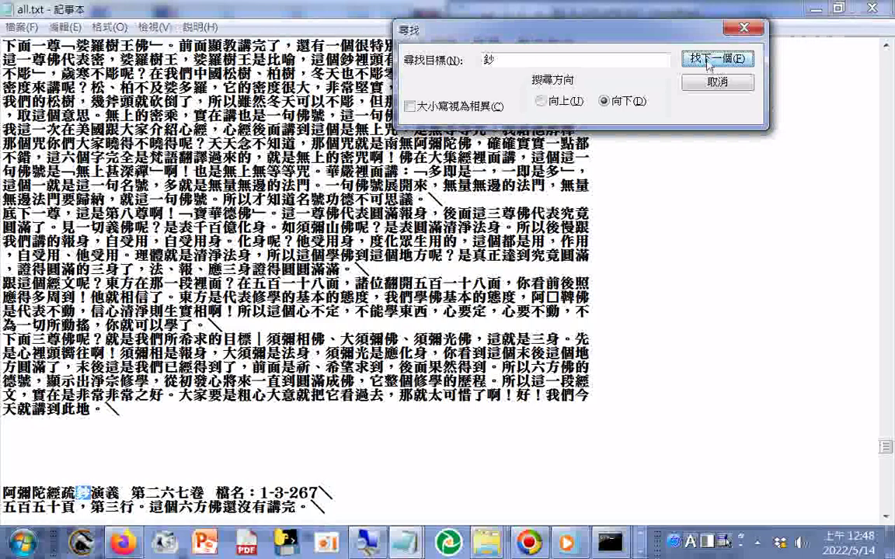
{"action": "left_click", "coordinate": [708, 61]}
{"action": "left_click", "coordinate": [709, 60]}
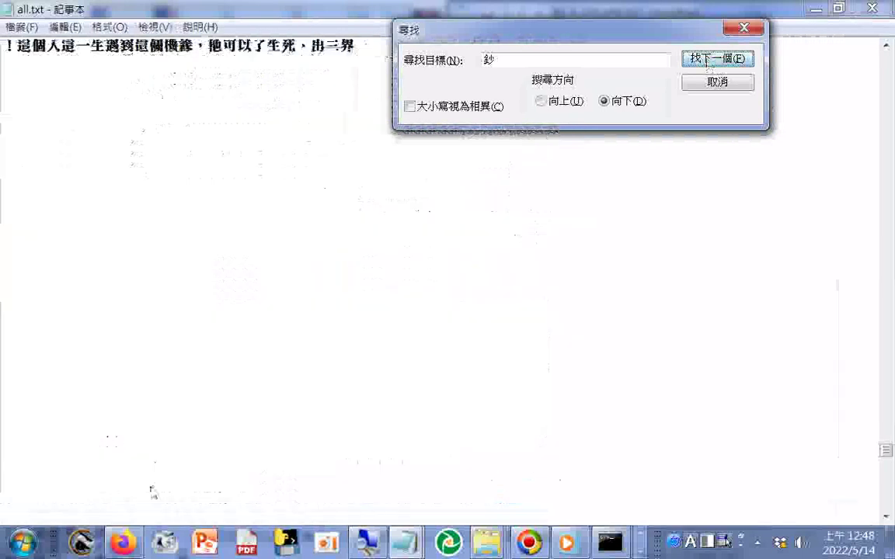
{"action": "left_click", "coordinate": [151, 488]}
{"action": "key", "text": "Return"}
{"action": "key", "text": "Return"}
{"action": "key", "text": "Return"}
{"action": "key", "text": "Return"}
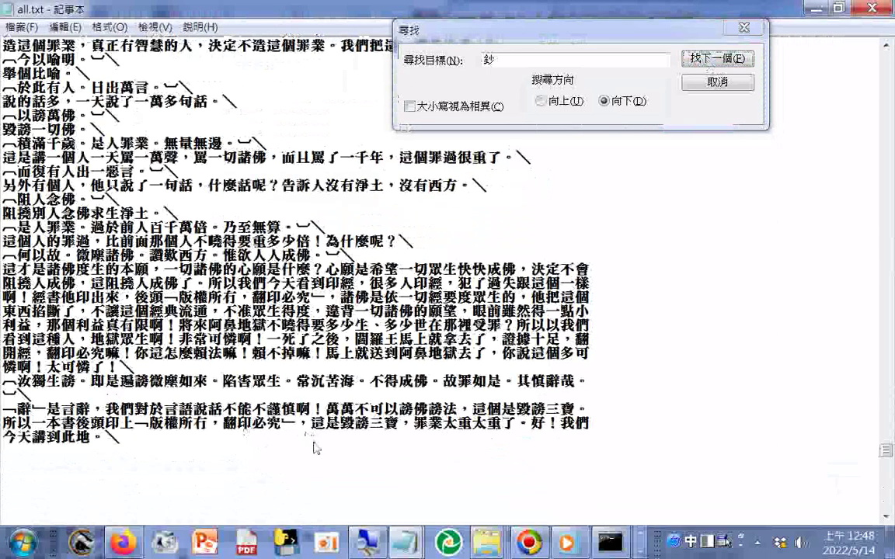
Search for 鈔 through volume 268 to the 第二六九卷 heading (1-3-269) and insert four blank lines above it.
{"action": "left_click", "coordinate": [699, 60]}
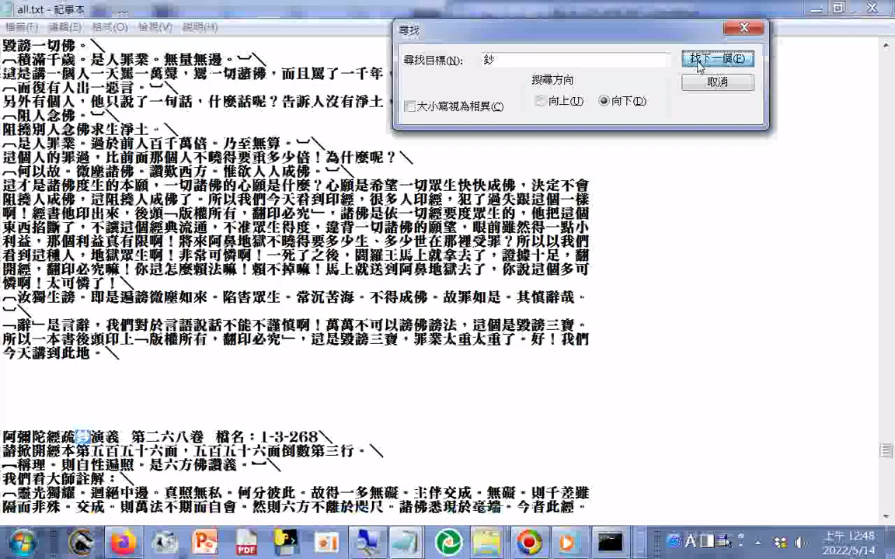
{"action": "left_click", "coordinate": [699, 65]}
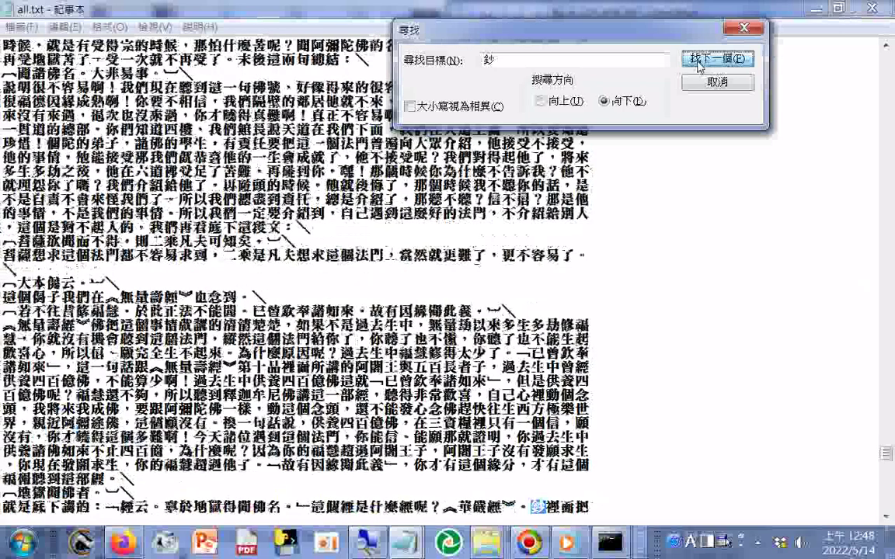
{"action": "left_click", "coordinate": [700, 65]}
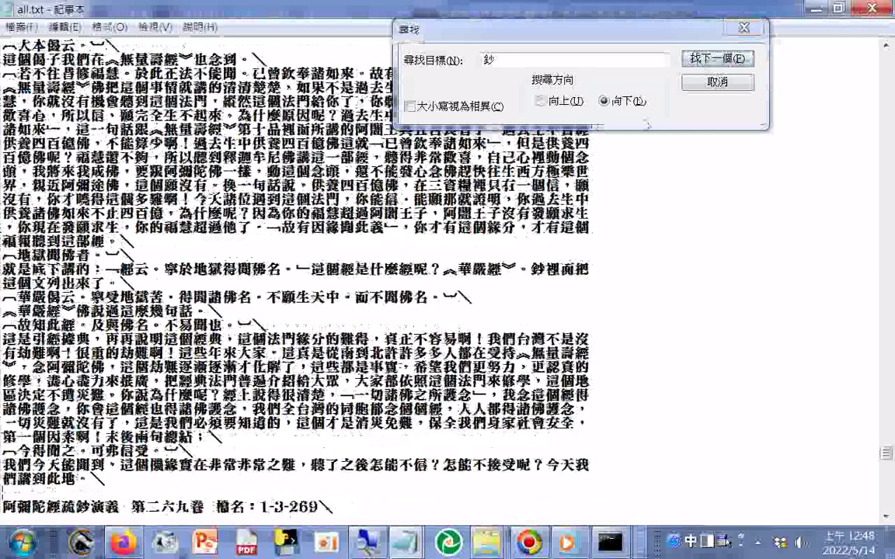
{"action": "scroll", "coordinate": [649, 126], "scroll_direction": "down", "scroll_amount": 1}
{"action": "scroll", "coordinate": [649, 126], "scroll_direction": "down", "scroll_amount": 1}
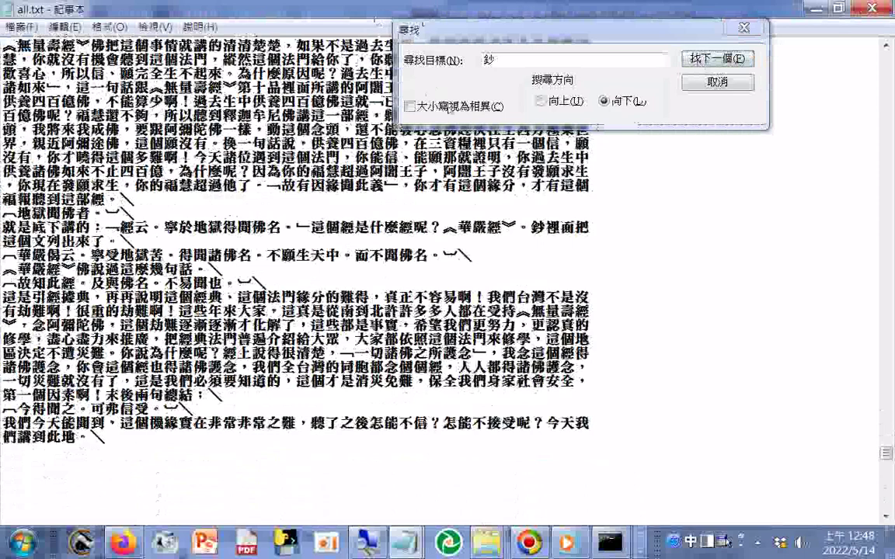
Search downward for 鈔 through volume 269 and insert four blank lines above the volume 270 heading (1-3-270).
{"action": "left_click", "coordinate": [722, 61]}
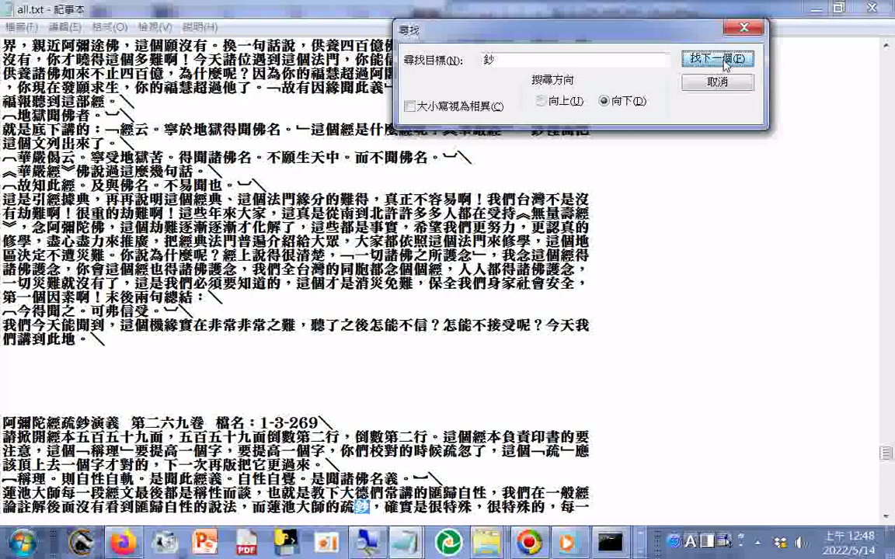
{"action": "left_click", "coordinate": [725, 61]}
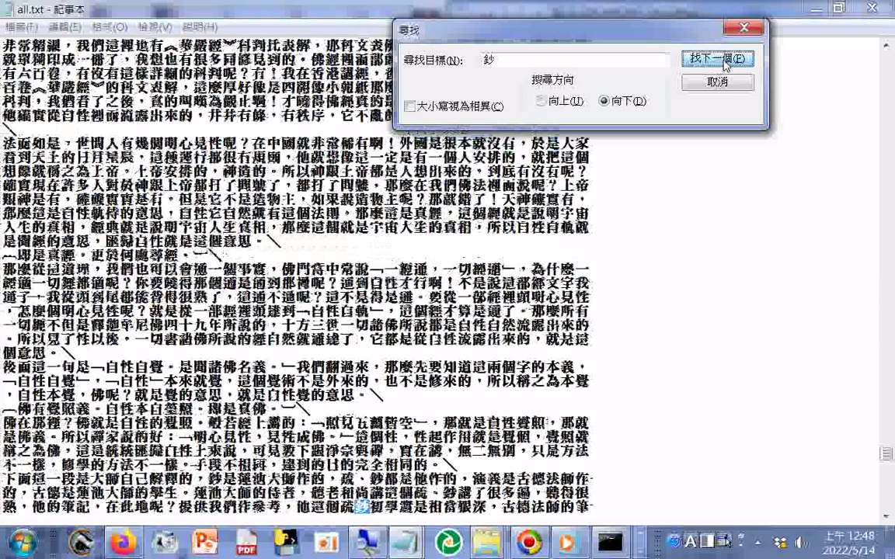
{"action": "left_click", "coordinate": [724, 60]}
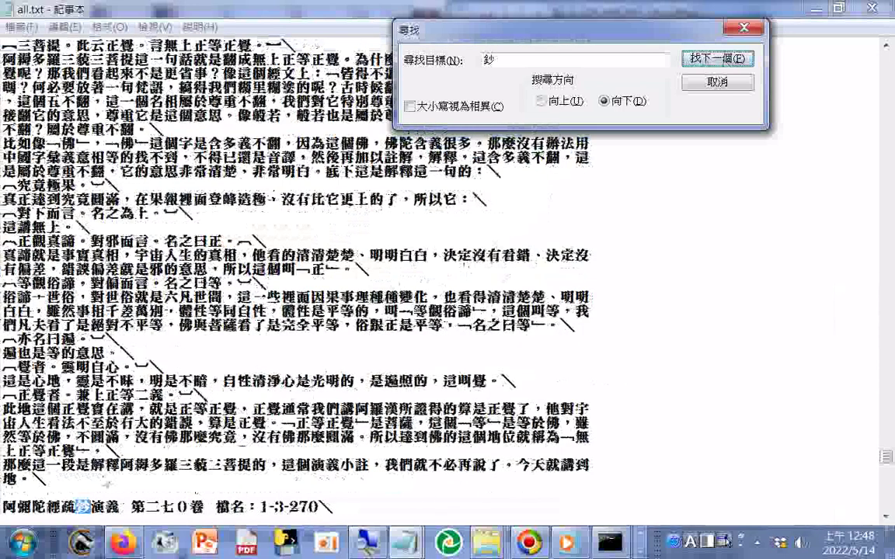
{"action": "key", "text": "Return"}
{"action": "key", "text": "Return"}
{"action": "key", "text": "Return"}
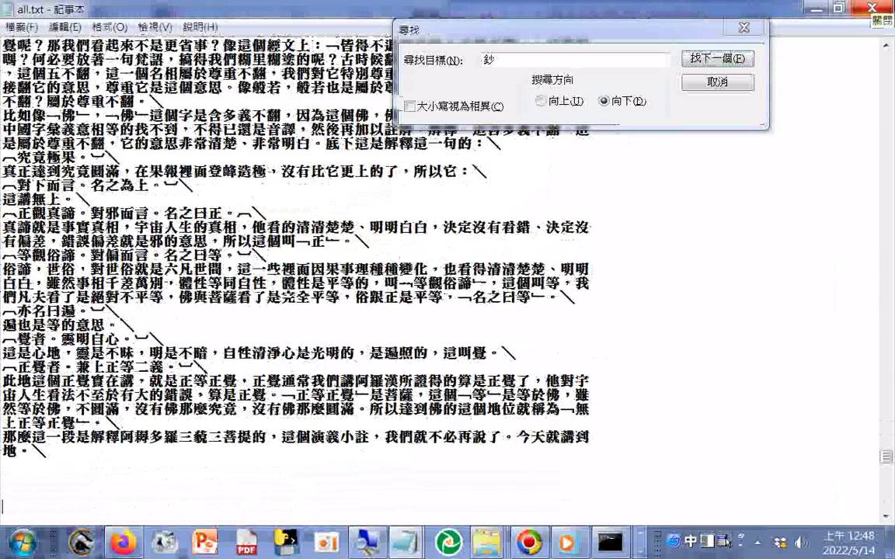
{"action": "key", "text": "ctrl+z"}
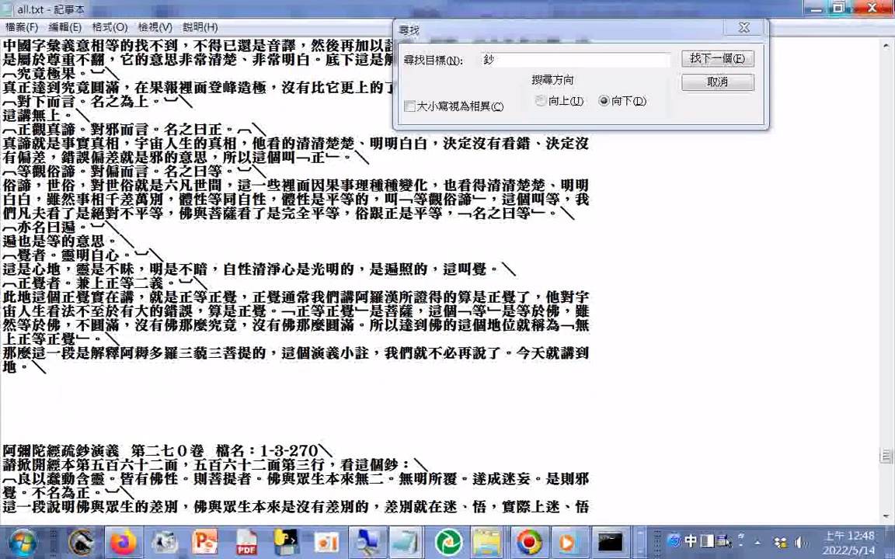
Continue the 鈔 search through volume 270 and insert four blank lines above the 第二七一卷 heading (1-3-271).
{"action": "left_click", "coordinate": [718, 59]}
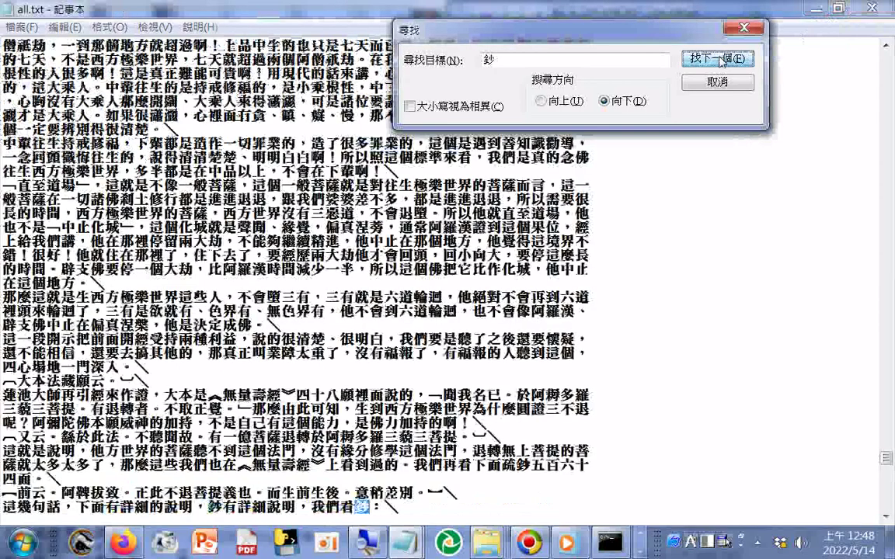
{"action": "left_click", "coordinate": [720, 59]}
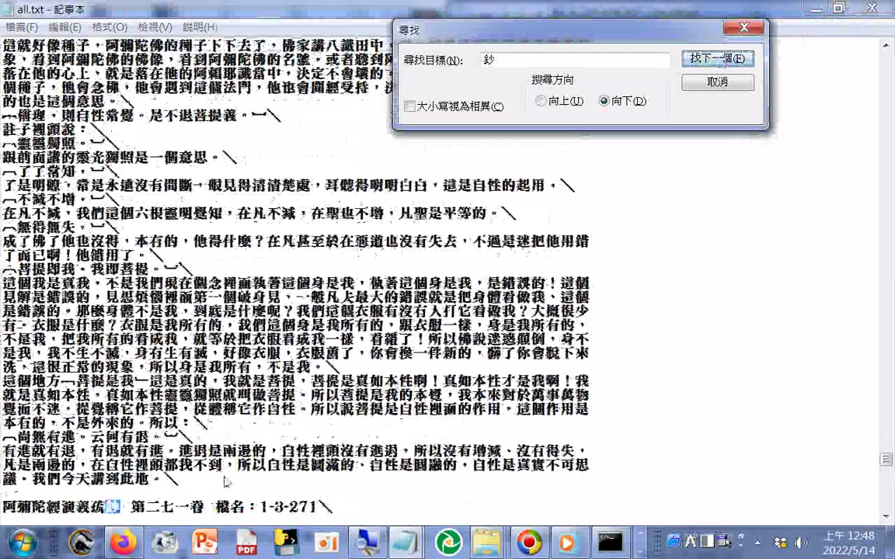
{"action": "left_click", "coordinate": [224, 481]}
{"action": "scroll", "coordinate": [223, 482], "scroll_direction": "down", "scroll_amount": 1}
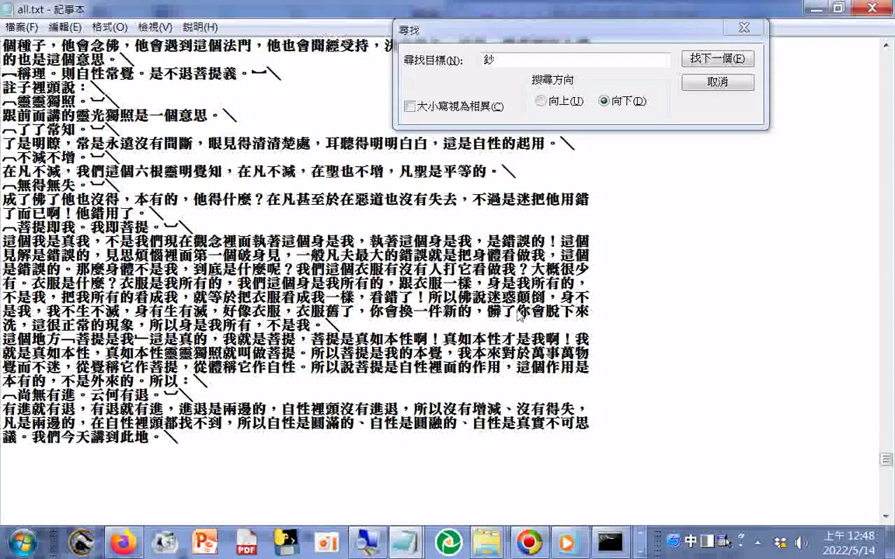
{"action": "scroll", "coordinate": [519, 314], "scroll_direction": "down", "scroll_amount": 1}
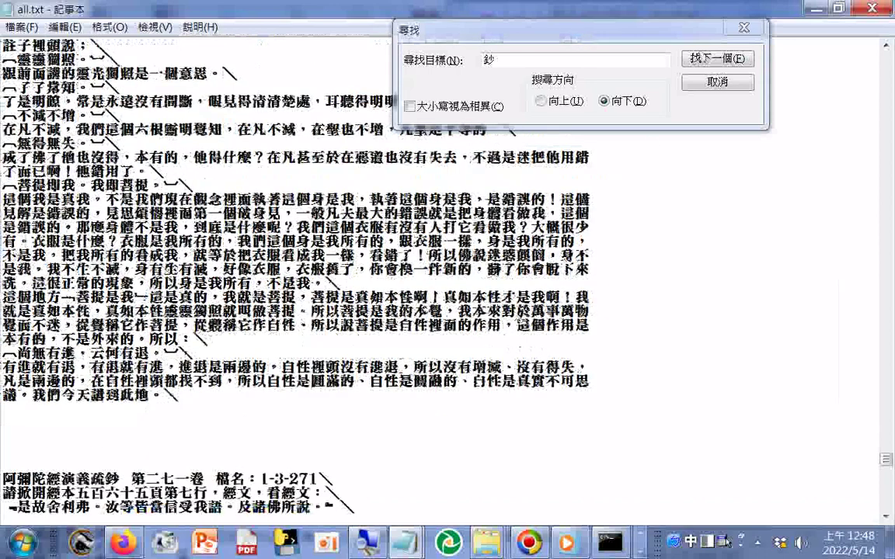
Find the volume 272 heading (1-3-272) with the downward 鈔 search and insert three blank lines above it.
{"action": "left_click", "coordinate": [705, 61]}
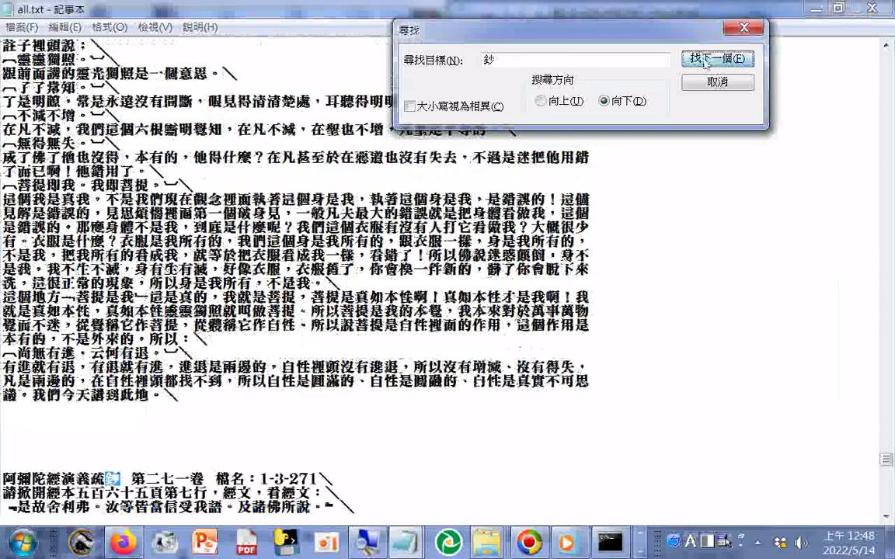
{"action": "left_click", "coordinate": [705, 61]}
{"action": "left_click", "coordinate": [706, 61]}
{"action": "left_click", "coordinate": [706, 60]}
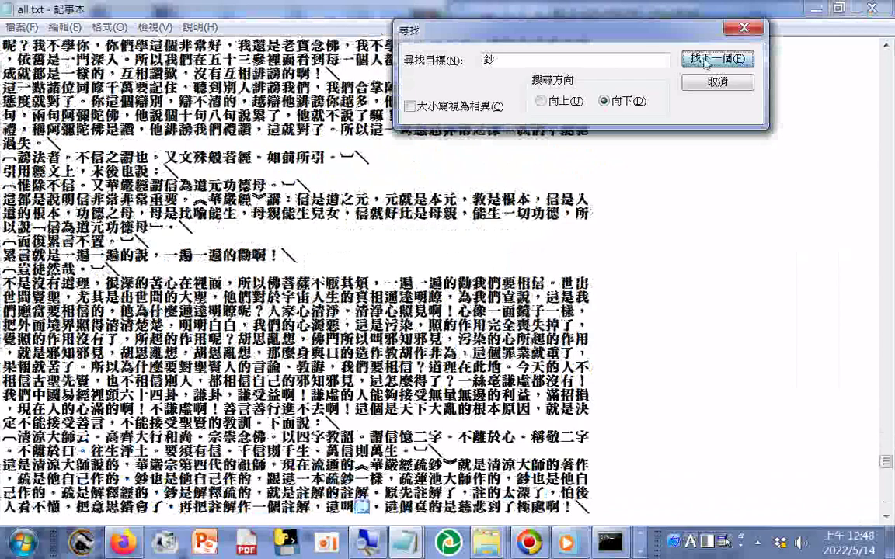
{"action": "left_click", "coordinate": [706, 61]}
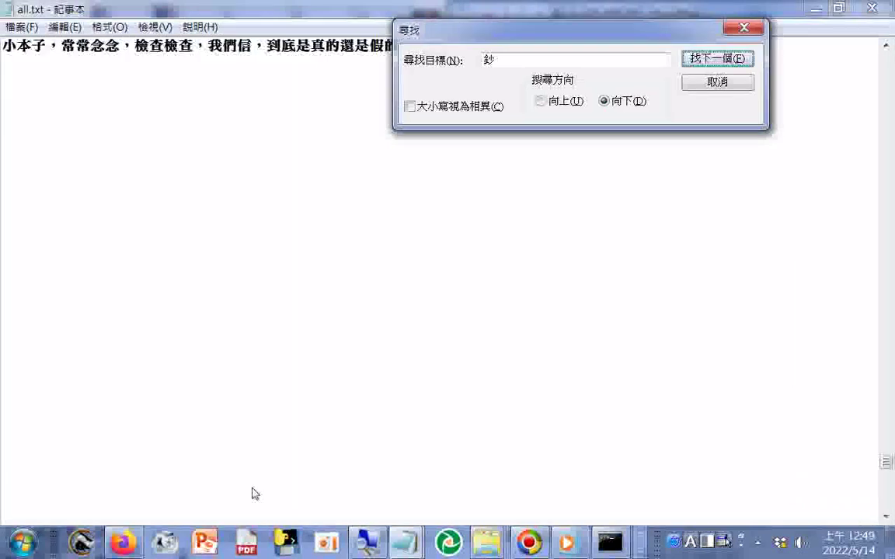
{"action": "left_click", "coordinate": [253, 489]}
{"action": "scroll", "coordinate": [562, 260], "scroll_direction": "down", "scroll_amount": 1}
{"action": "key", "text": "Down"}
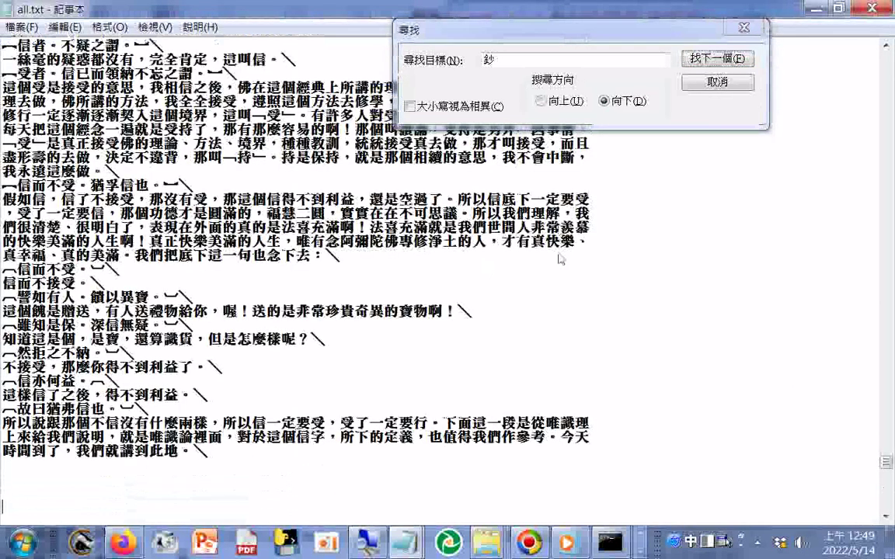
{"action": "scroll", "coordinate": [523, 251], "scroll_direction": "down", "scroll_amount": 2}
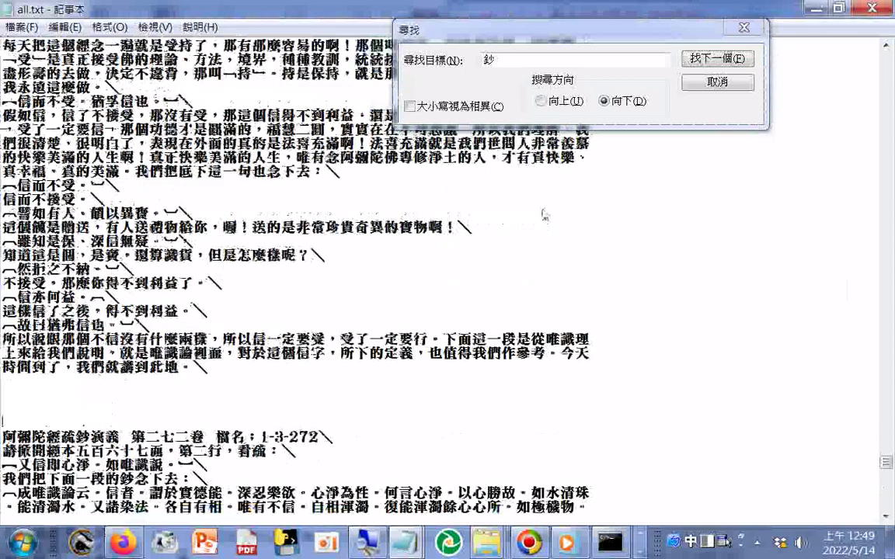
Search for 鈔 through volume 272 and insert three blank lines above the volume 273 heading (1-3-273).
{"action": "left_click", "coordinate": [713, 59]}
{"action": "left_click", "coordinate": [713, 60]}
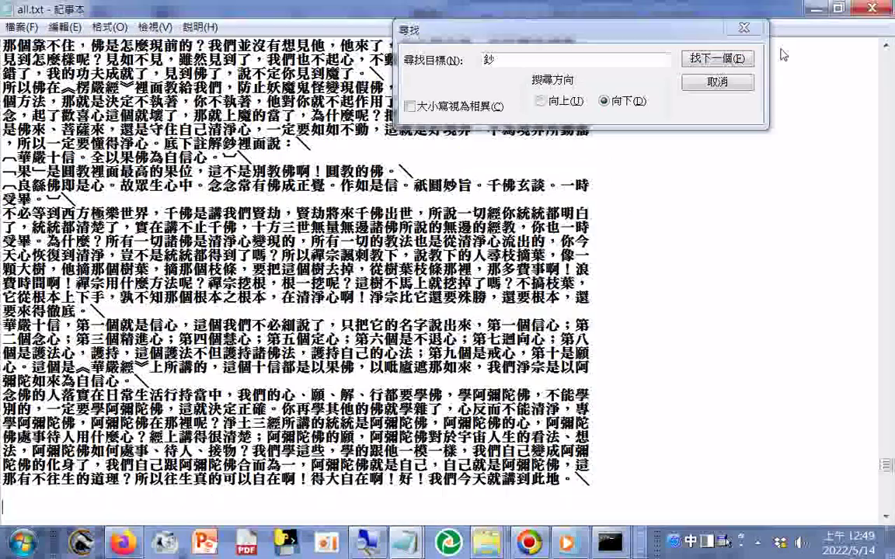
{"action": "scroll", "coordinate": [780, 53], "scroll_direction": "down", "scroll_amount": 2}
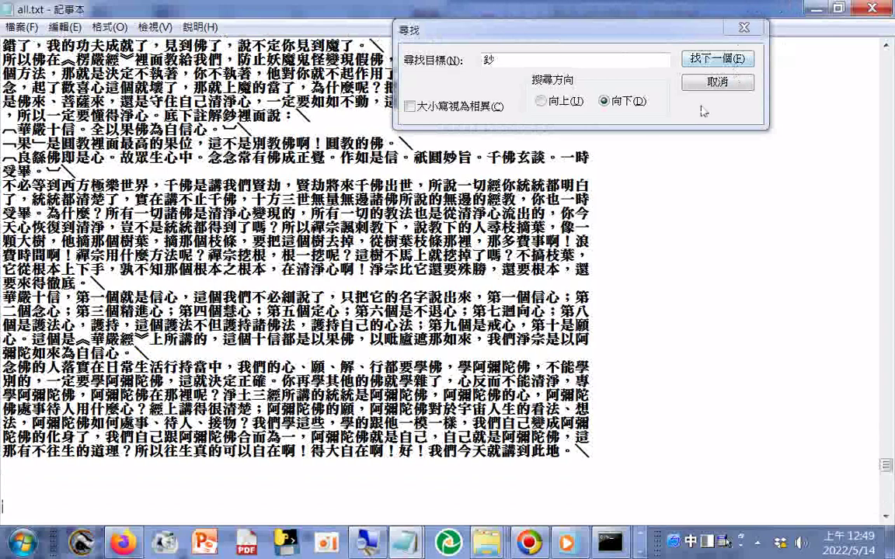
Locate the 第二七四卷 heading (1-3-274) by repeating the 鈔 search and insert four blank lines above it.
{"action": "left_click", "coordinate": [713, 59]}
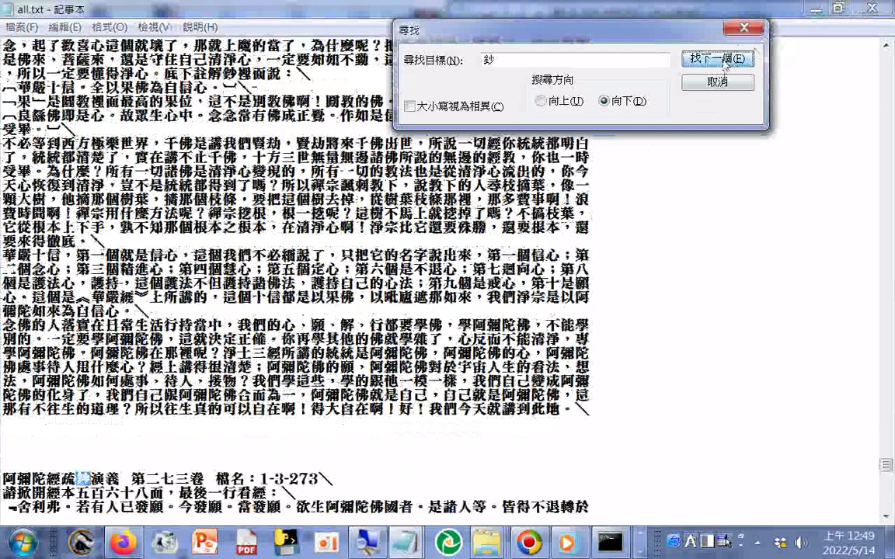
{"action": "left_click", "coordinate": [717, 59]}
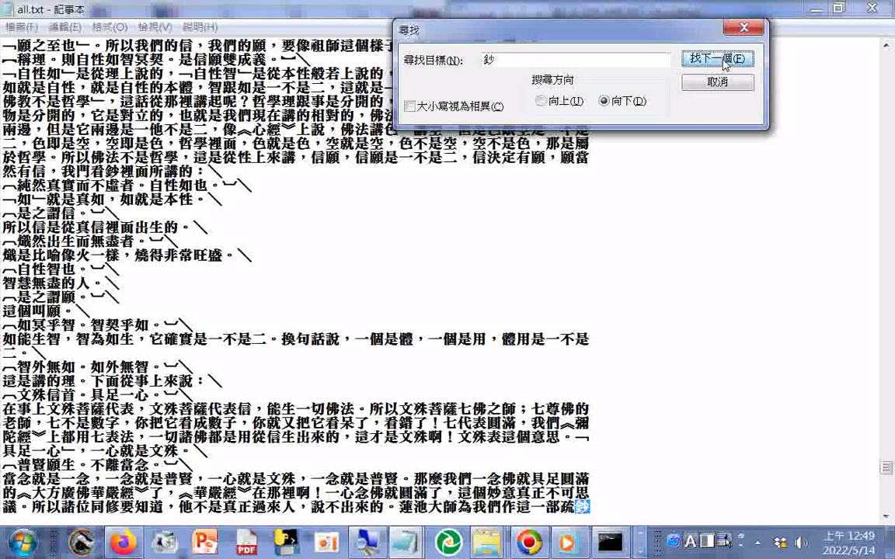
{"action": "left_click", "coordinate": [724, 62]}
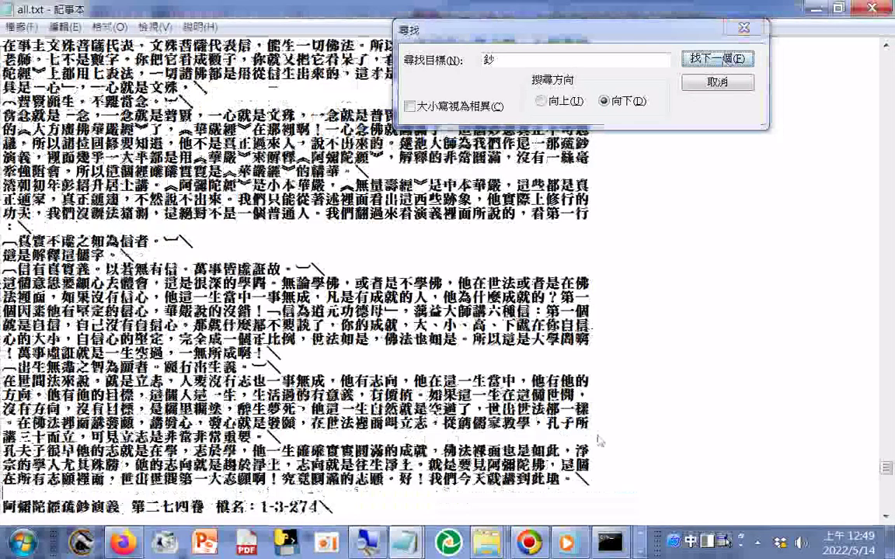
{"action": "left_click", "coordinate": [599, 493]}
{"action": "key", "text": "Return"}
{"action": "key", "text": "Return"}
{"action": "key", "text": "Return"}
{"action": "key", "text": "Return"}
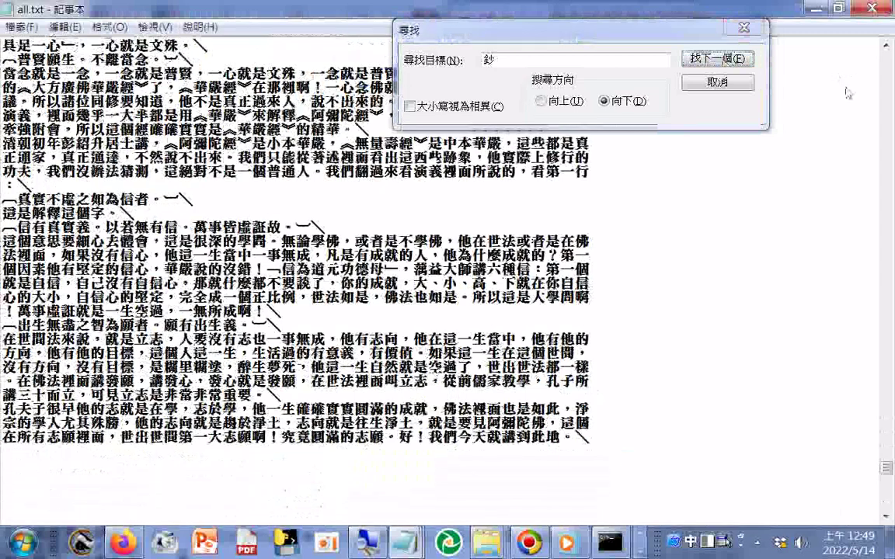
Search for 鈔 through volume 274 and insert blank lines above the volume 275 heading.
{"action": "left_click", "coordinate": [723, 61]}
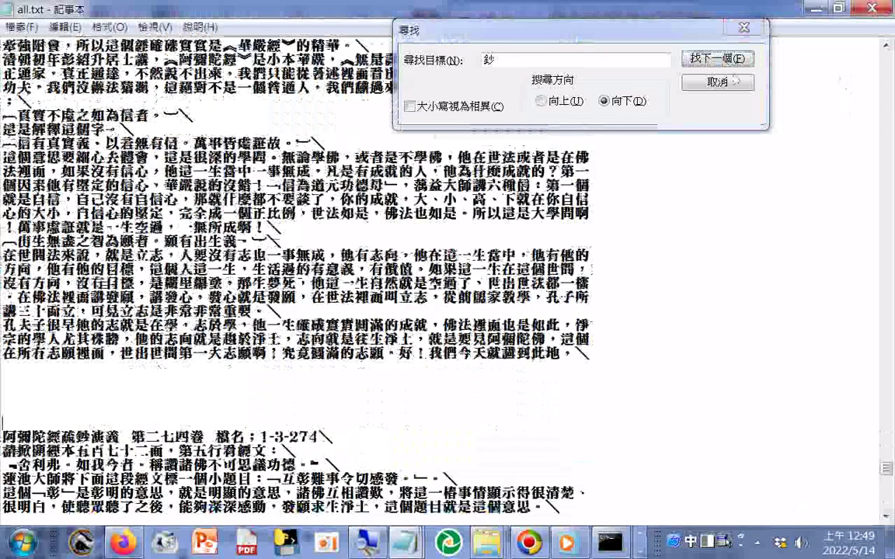
{"action": "left_click", "coordinate": [724, 62]}
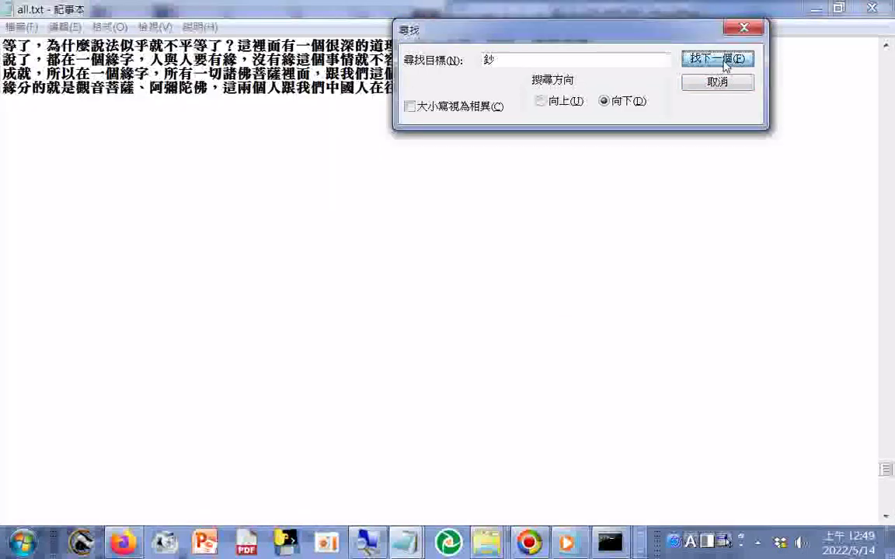
{"action": "left_click", "coordinate": [724, 61]}
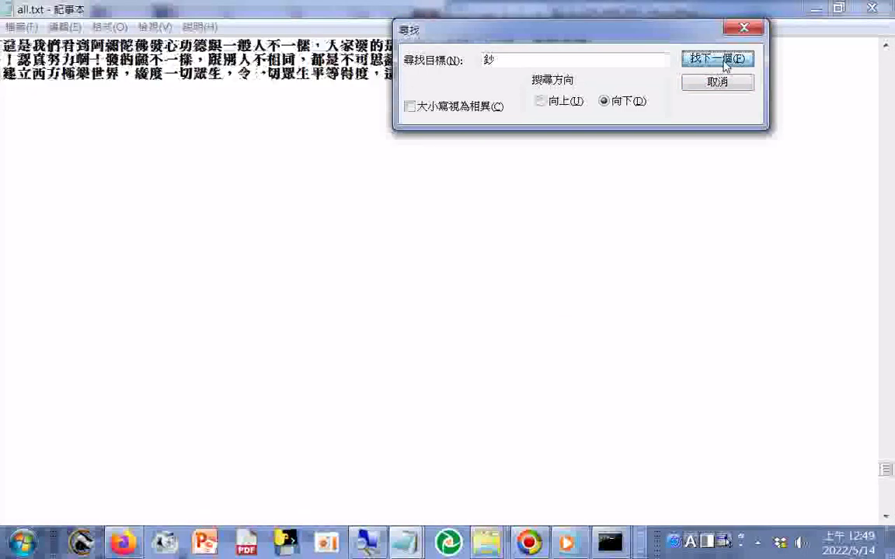
{"action": "left_click", "coordinate": [725, 61]}
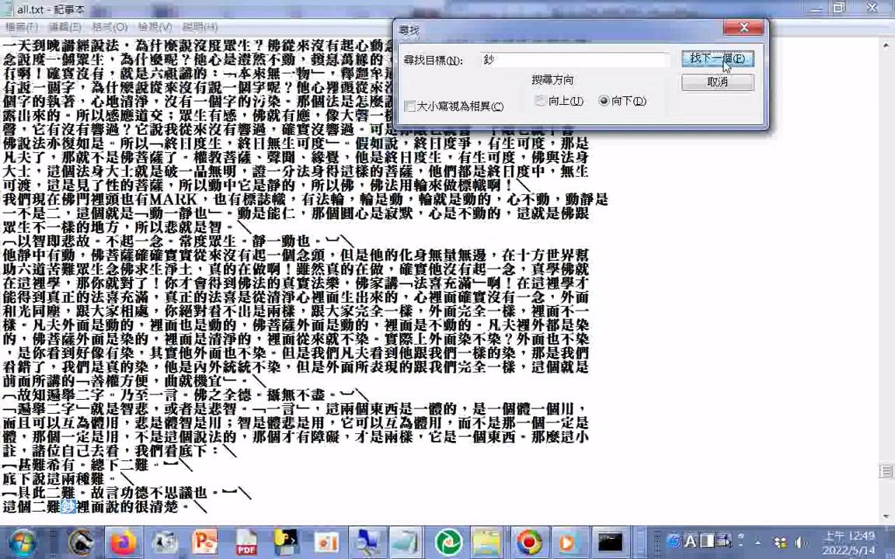
{"action": "left_click", "coordinate": [724, 62]}
{"action": "left_click", "coordinate": [724, 62]}
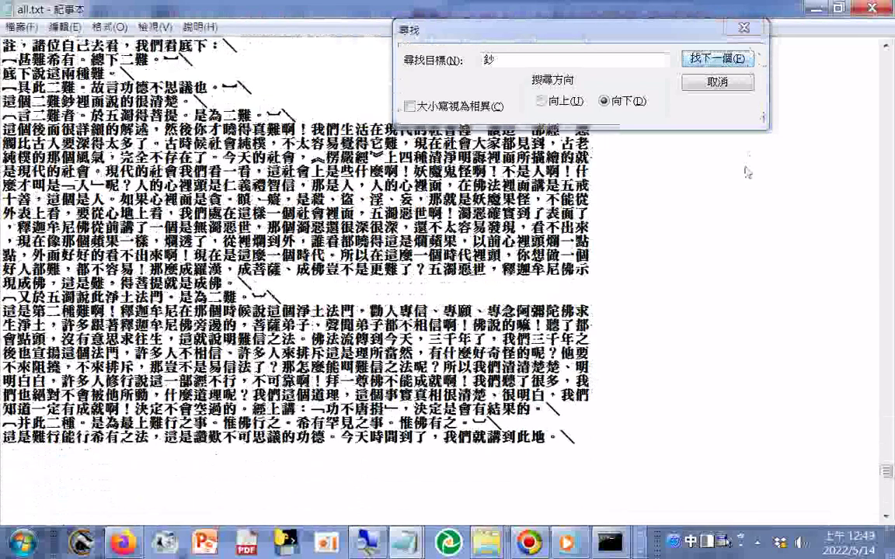
Continue the 鈔 search through volume 275 and insert four blank lines above the volume 276 heading (1-3-276).
{"action": "left_click", "coordinate": [719, 60]}
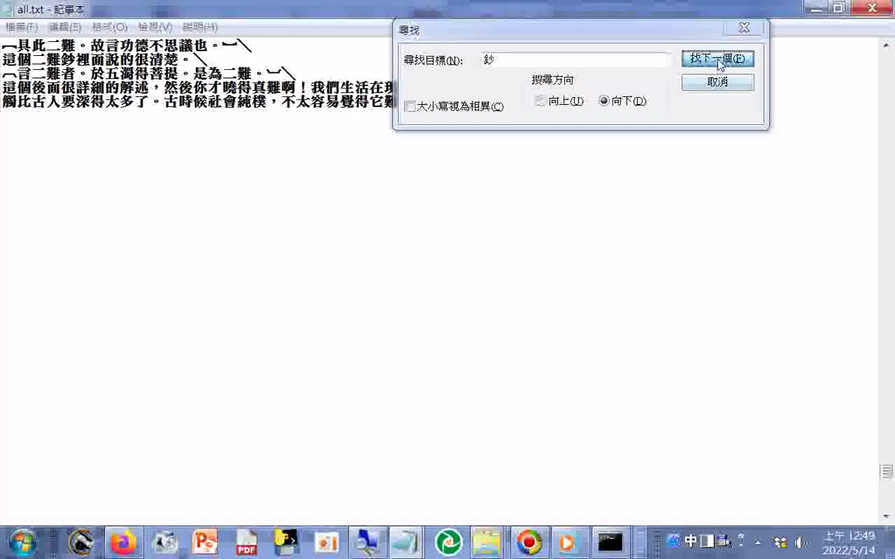
{"action": "left_click", "coordinate": [719, 60]}
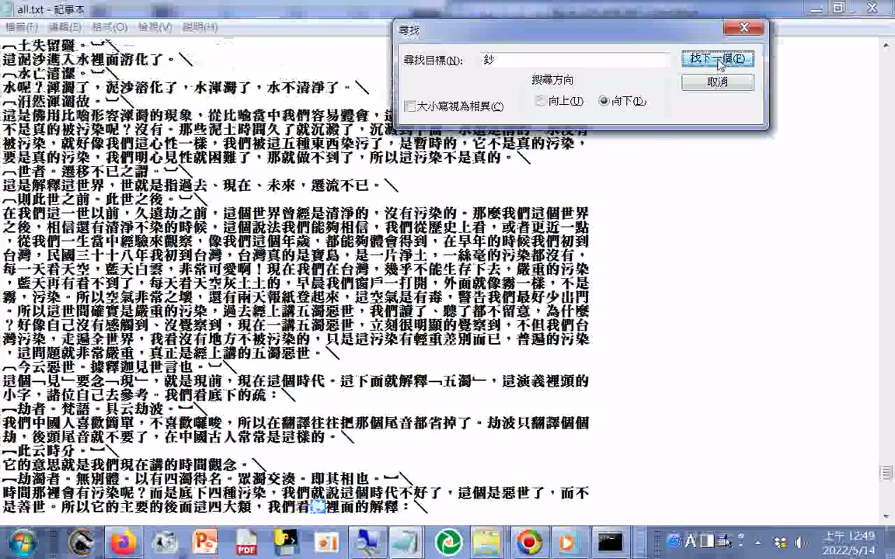
{"action": "left_click", "coordinate": [719, 60]}
{"action": "left_click", "coordinate": [298, 501]}
{"action": "key", "text": "Down"}
{"action": "key", "text": "Down"}
{"action": "key", "text": "Down"}
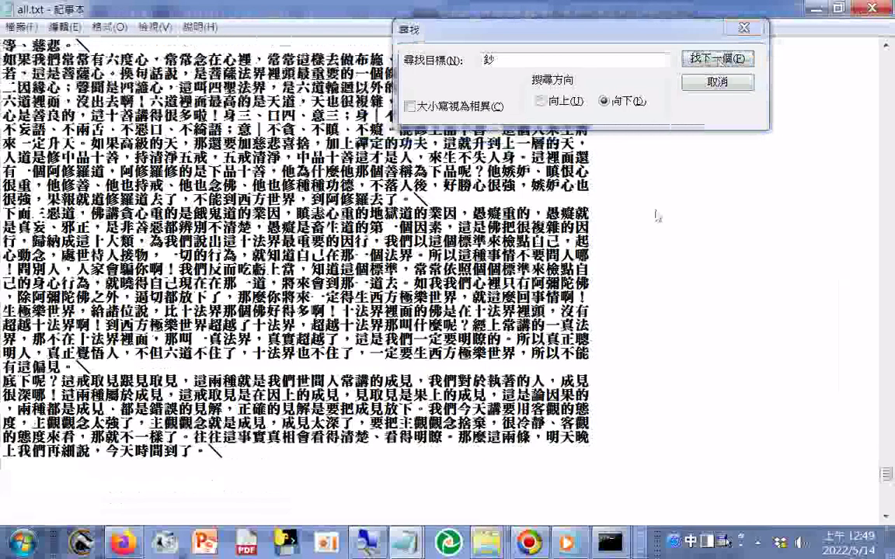
Search for 鈔 past volume 276, search back upward to the 1-3-277 heading, insert four blank lines above it, and restore the downward direction.
{"action": "left_click", "coordinate": [705, 59]}
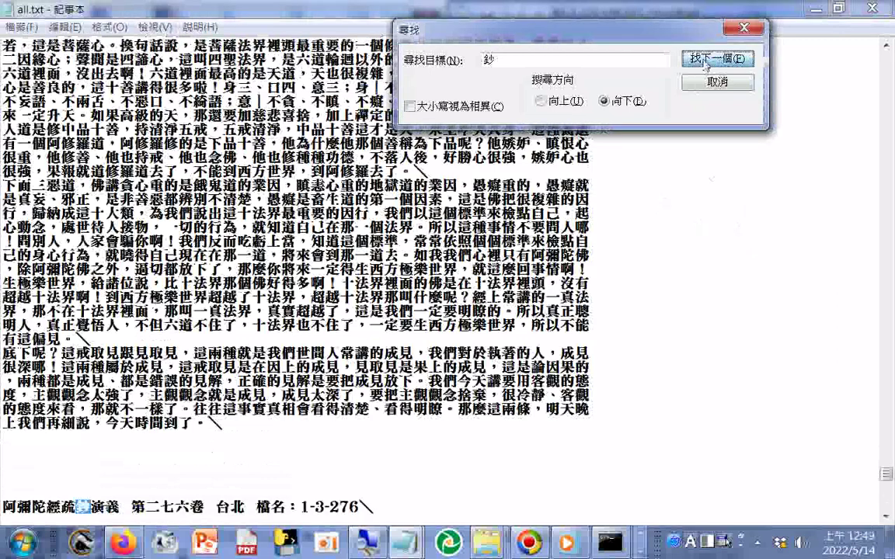
{"action": "left_click", "coordinate": [706, 62]}
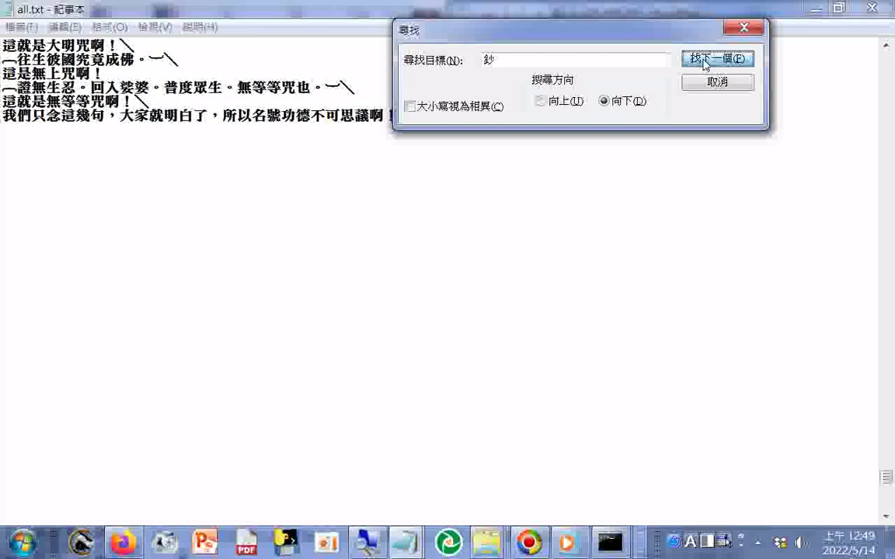
{"action": "left_click", "coordinate": [704, 62]}
{"action": "left_click", "coordinate": [542, 101]}
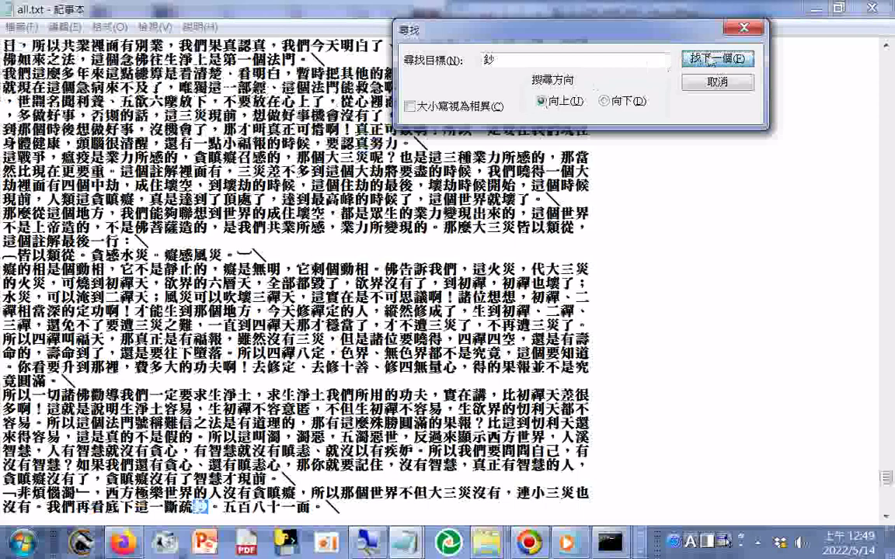
{"action": "left_click", "coordinate": [706, 59]}
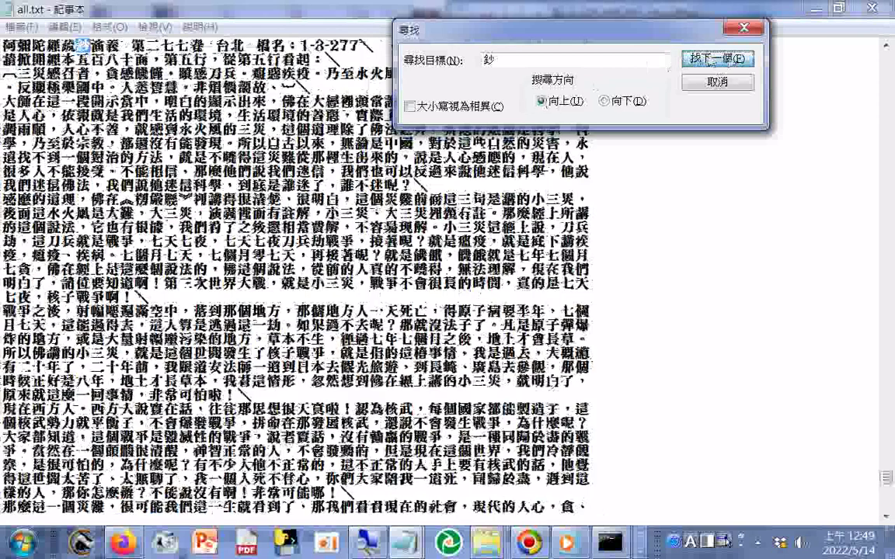
{"action": "left_click", "coordinate": [709, 59]}
{"action": "left_click", "coordinate": [604, 101]}
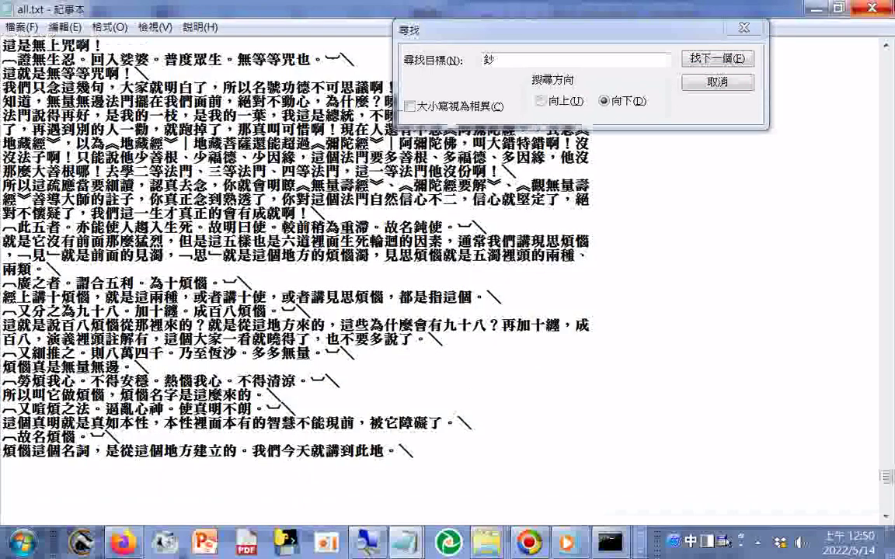
{"action": "scroll", "coordinate": [874, 79], "scroll_direction": "down", "scroll_amount": 1}
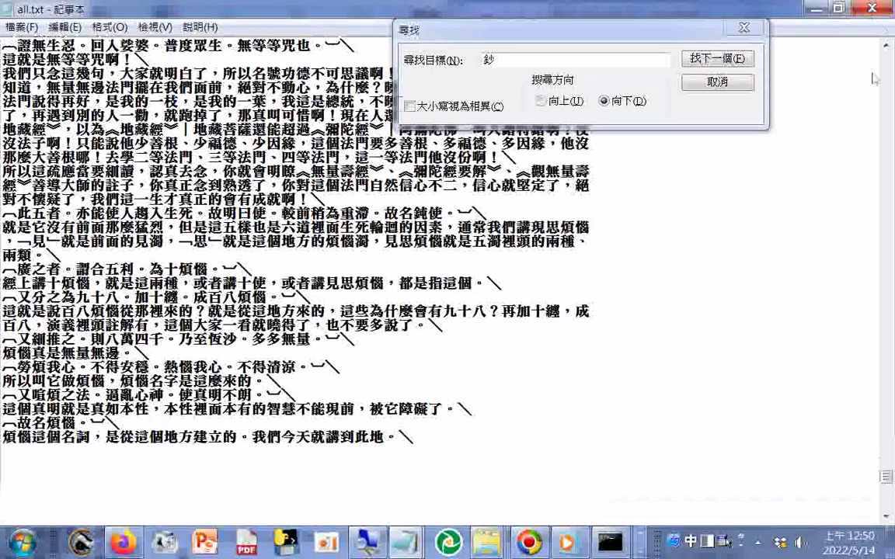
{"action": "left_click", "coordinate": [717, 60]}
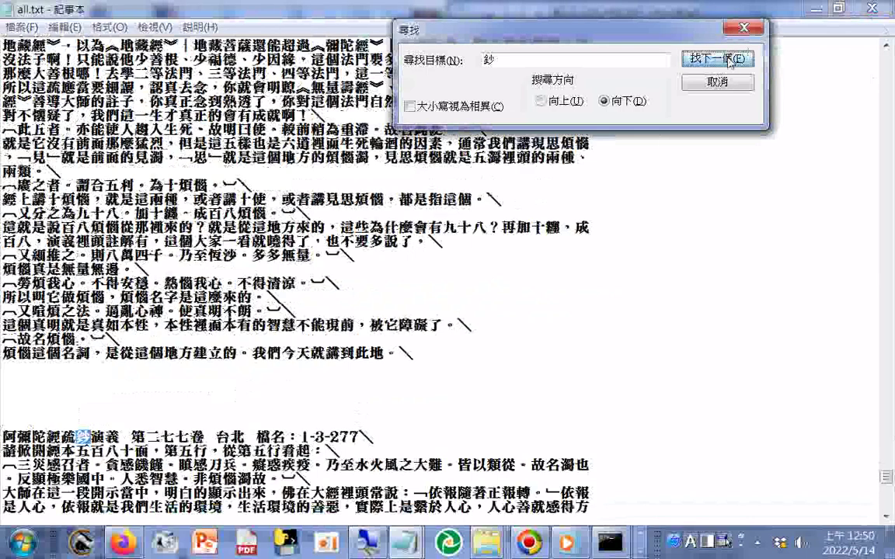
Continue the 鈔 search through volume 277 and insert four blank lines above the volume 278 heading (1-3-278).
{"action": "left_click", "coordinate": [716, 60]}
{"action": "left_click", "coordinate": [639, 348]}
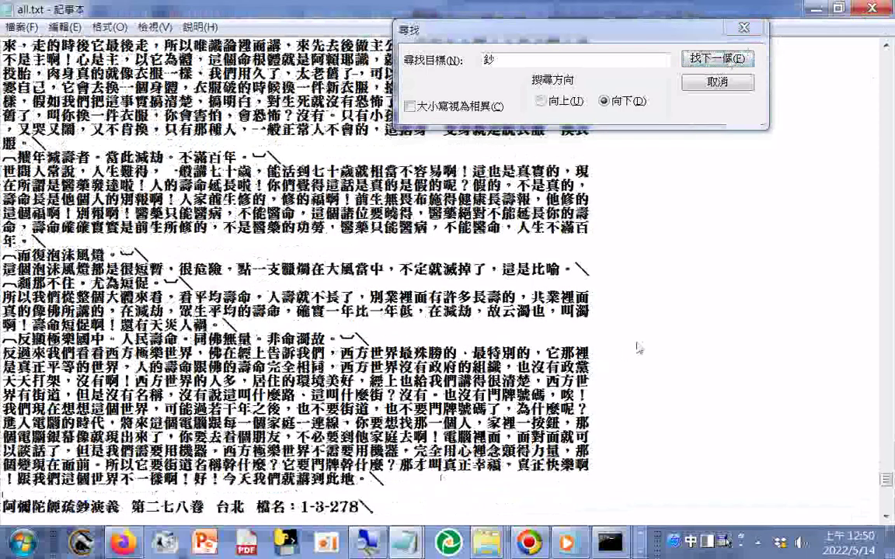
{"action": "key", "text": "Return"}
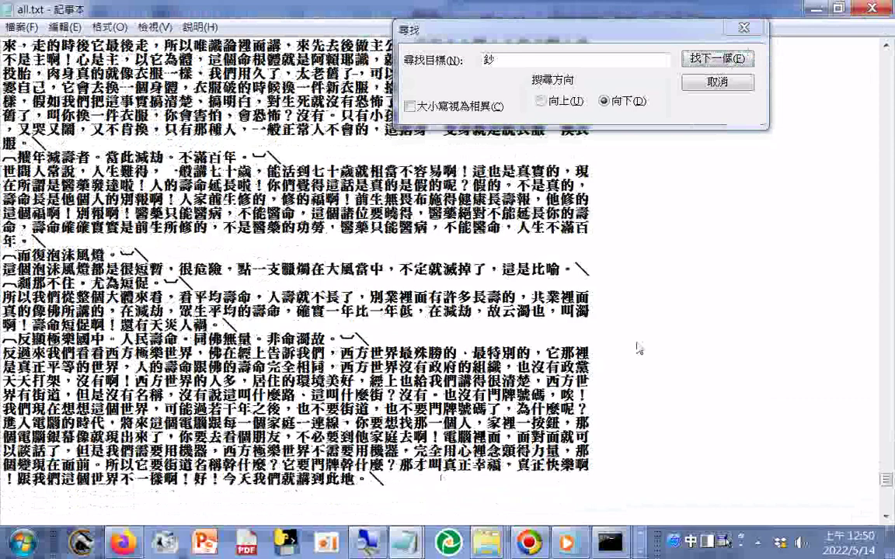
{"action": "scroll", "coordinate": [639, 348], "scroll_direction": "down", "scroll_amount": 2}
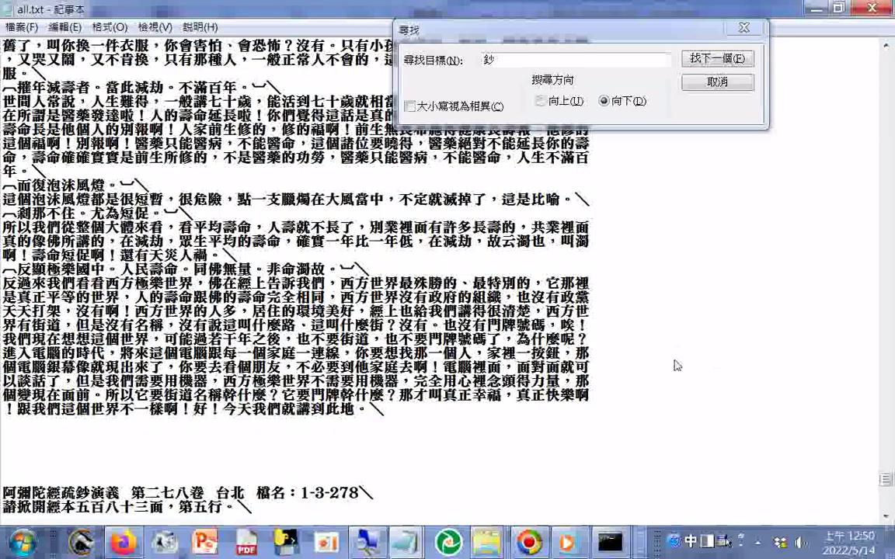
Search for 鈔 through volume 278 and insert four blank lines above the 第二七九卷 heading (1-3-279).
{"action": "left_click", "coordinate": [713, 60]}
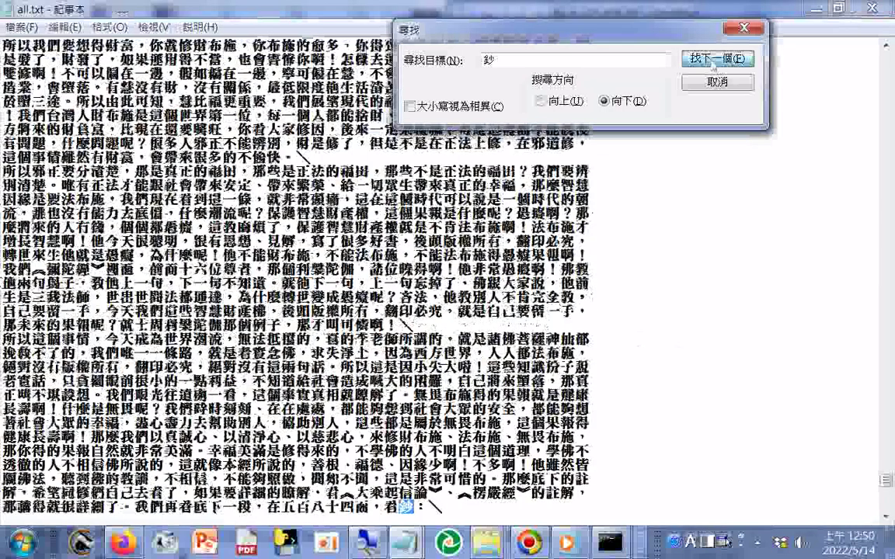
{"action": "left_click", "coordinate": [713, 62]}
{"action": "left_click", "coordinate": [478, 496]}
{"action": "key", "text": "Return"}
{"action": "key", "text": "Return"}
{"action": "key", "text": "Return"}
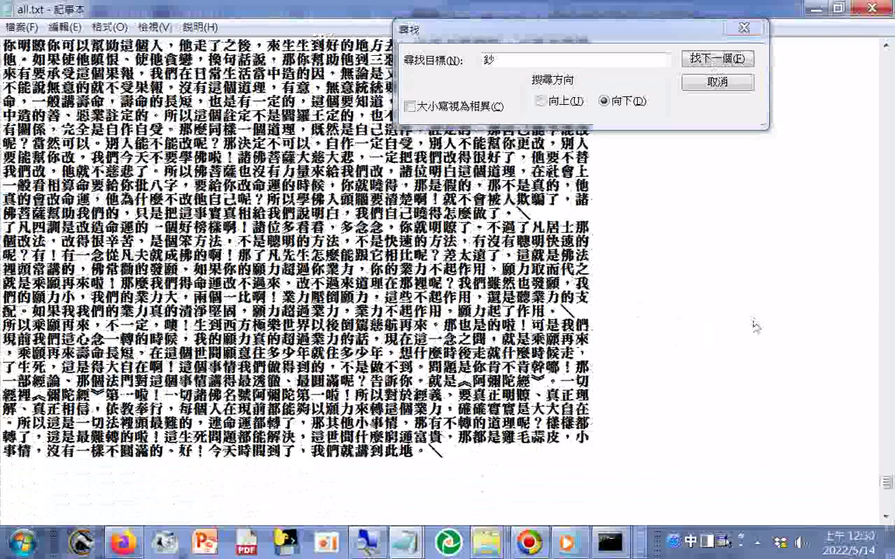
Repeat the 鈔 search past volume 279 and insert four blank lines above the 第二八0卷 heading (1-3-280).
{"action": "left_click", "coordinate": [738, 59]}
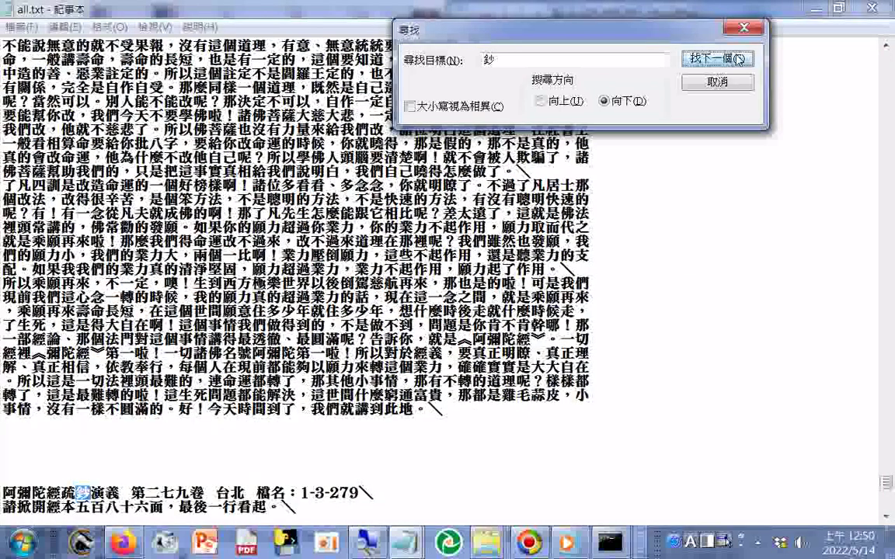
{"action": "left_click", "coordinate": [739, 59]}
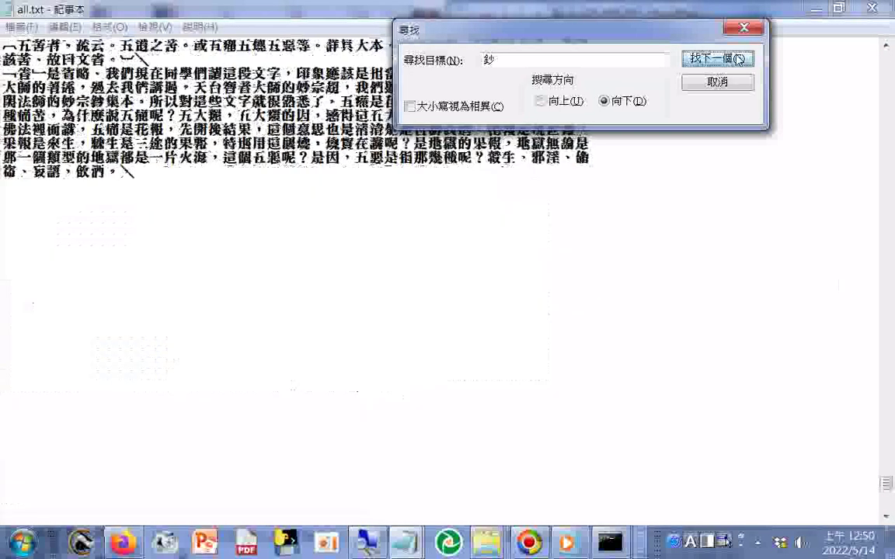
{"action": "left_click", "coordinate": [738, 59]}
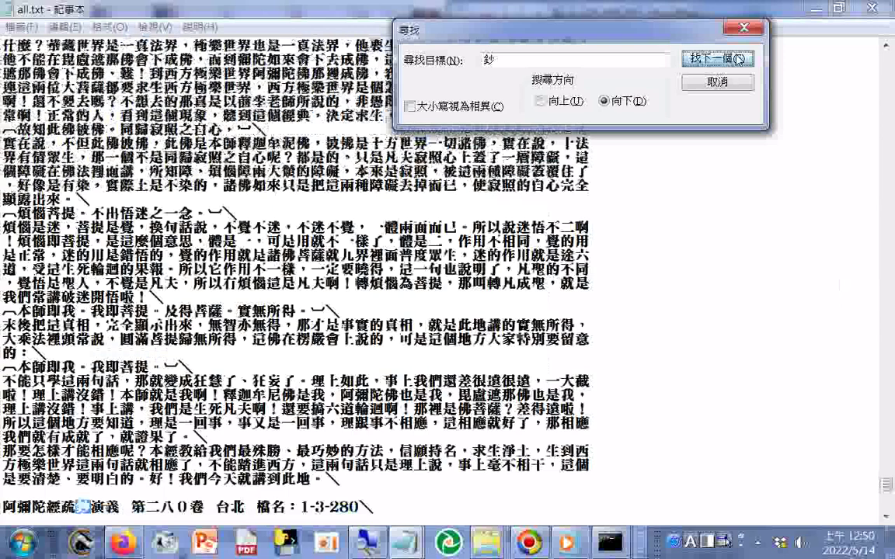
{"action": "left_click", "coordinate": [395, 489]}
{"action": "key", "text": "Return"}
{"action": "key", "text": "Return"}
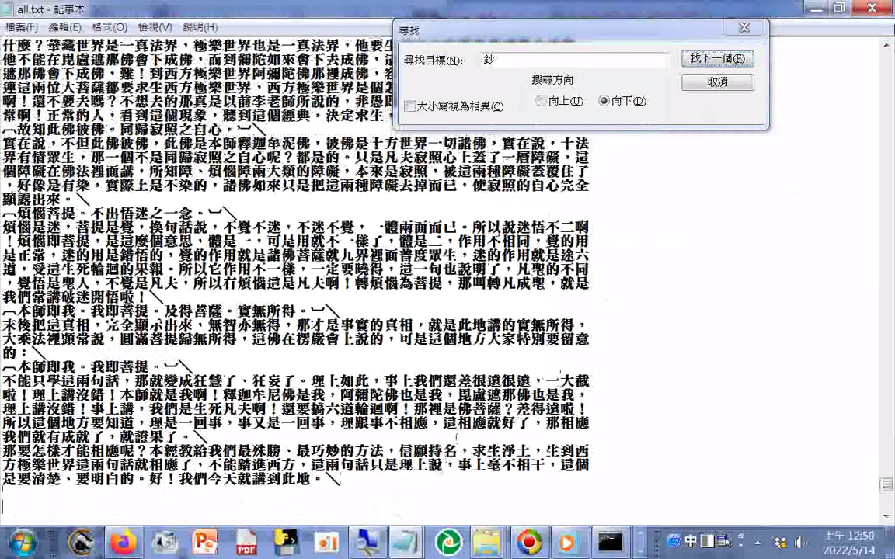
{"action": "key", "text": "Return"}
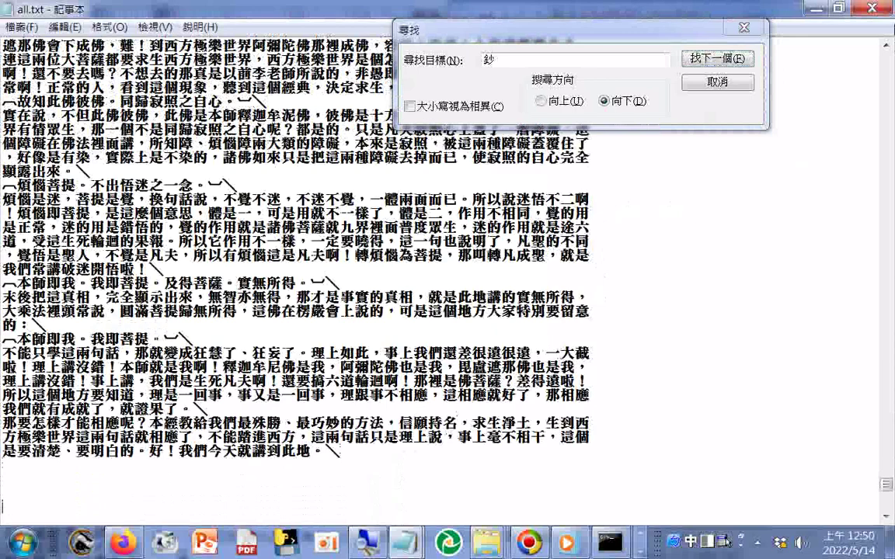
Check the AMITOJING1-02(DOC) folder's file list for the source files around B1-3-279 and B1-3-280.
{"action": "mouse_move", "coordinate": [487, 542]}
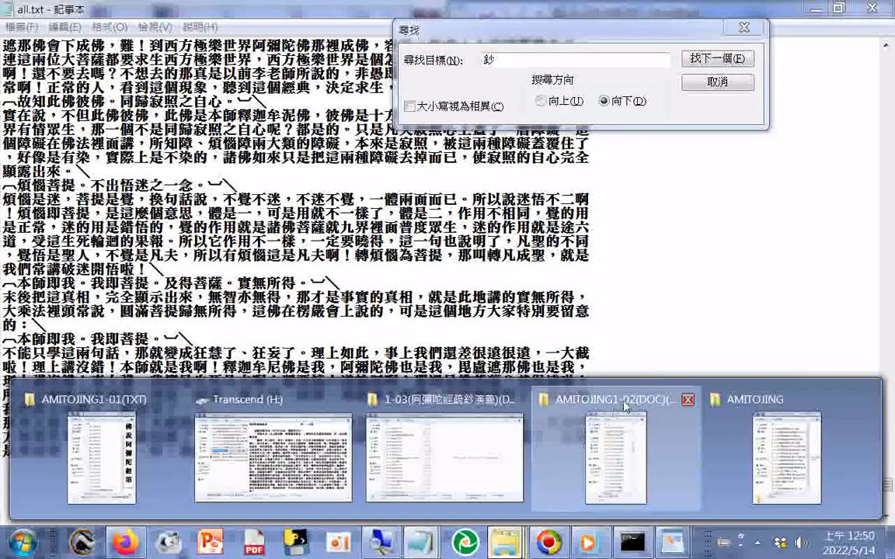
{"action": "left_click", "coordinate": [626, 406]}
{"action": "scroll", "coordinate": [799, 266], "scroll_direction": "up", "scroll_amount": 15}
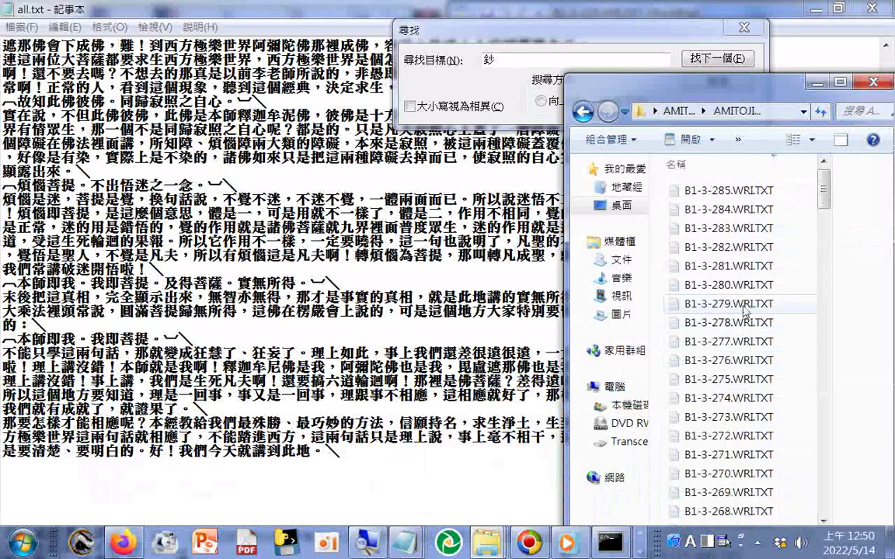
Search 鈔 upward in all.txt to review the 1-3-279 heading, then restore the downward direction and return to the 1-3-280 heading.
{"action": "left_click", "coordinate": [662, 70]}
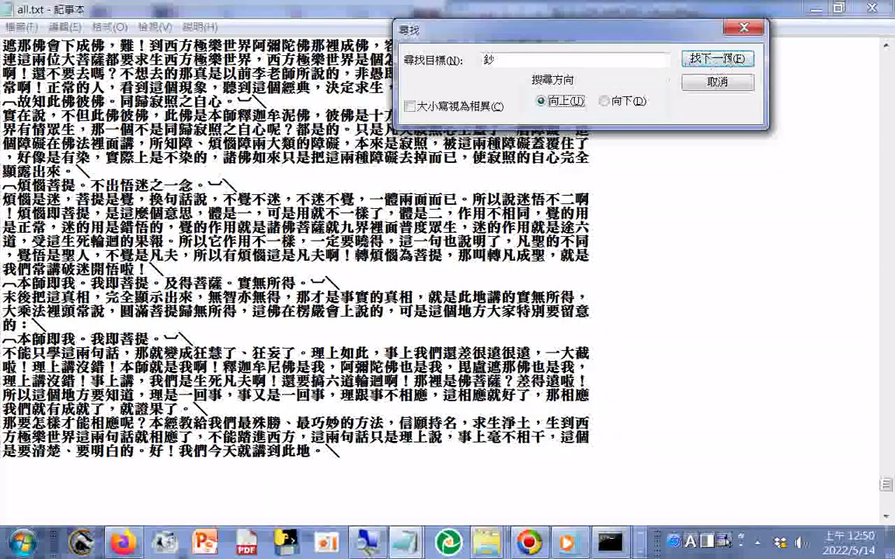
{"action": "left_click", "coordinate": [727, 60]}
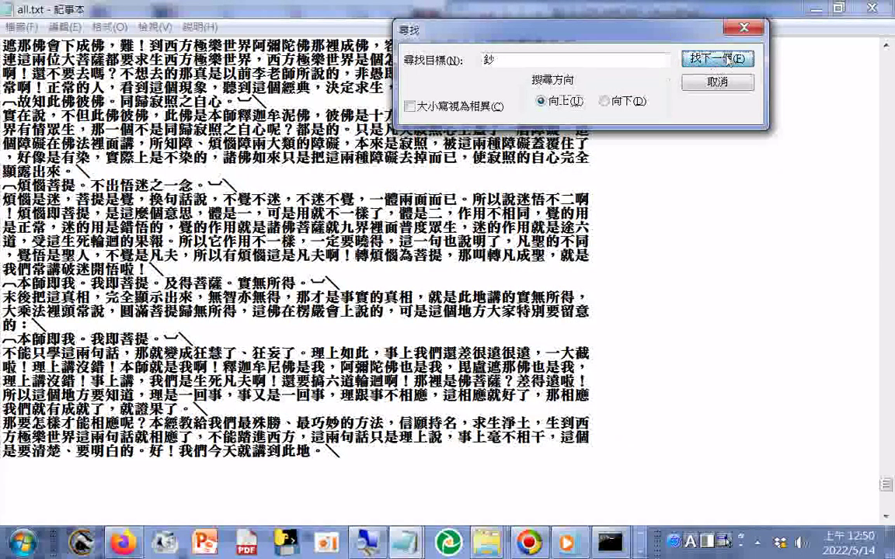
{"action": "left_click", "coordinate": [723, 59]}
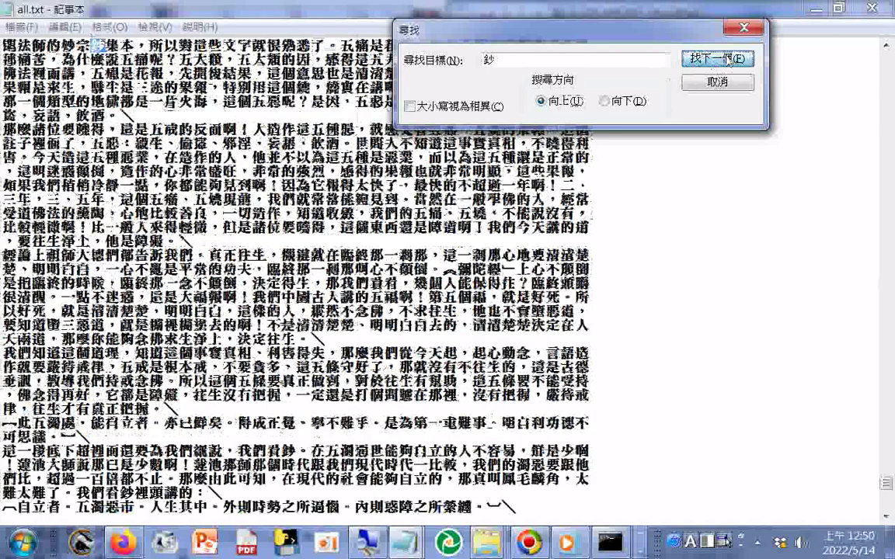
{"action": "left_click", "coordinate": [722, 59]}
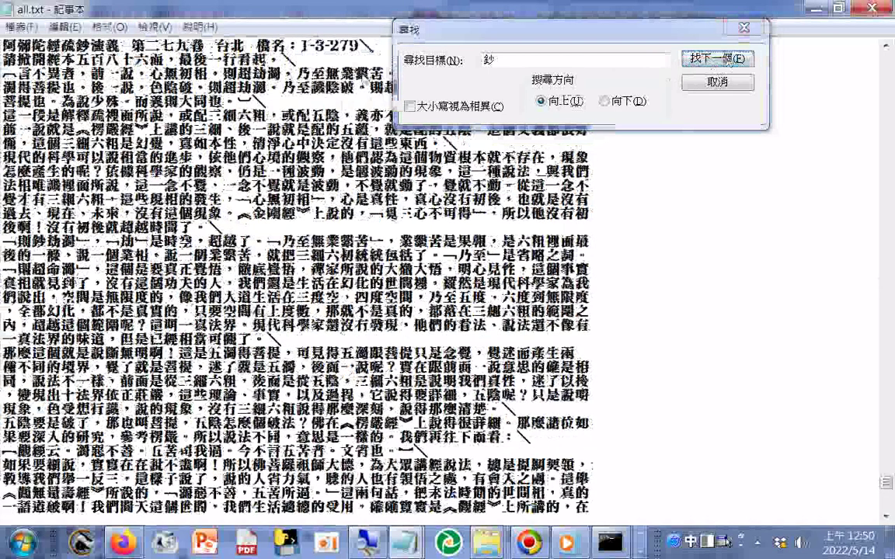
{"action": "scroll", "coordinate": [296, 274], "scroll_direction": "up", "scroll_amount": 2}
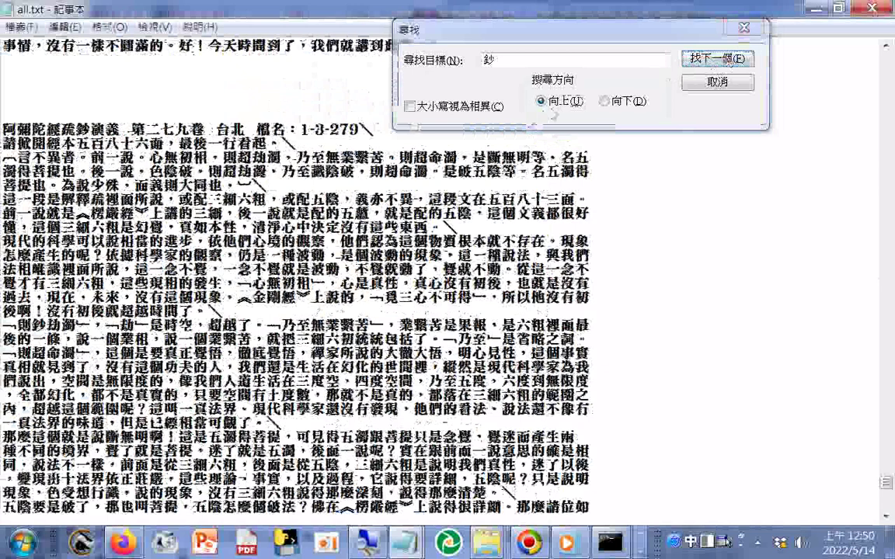
{"action": "left_click", "coordinate": [604, 101]}
{"action": "left_click", "coordinate": [721, 60]}
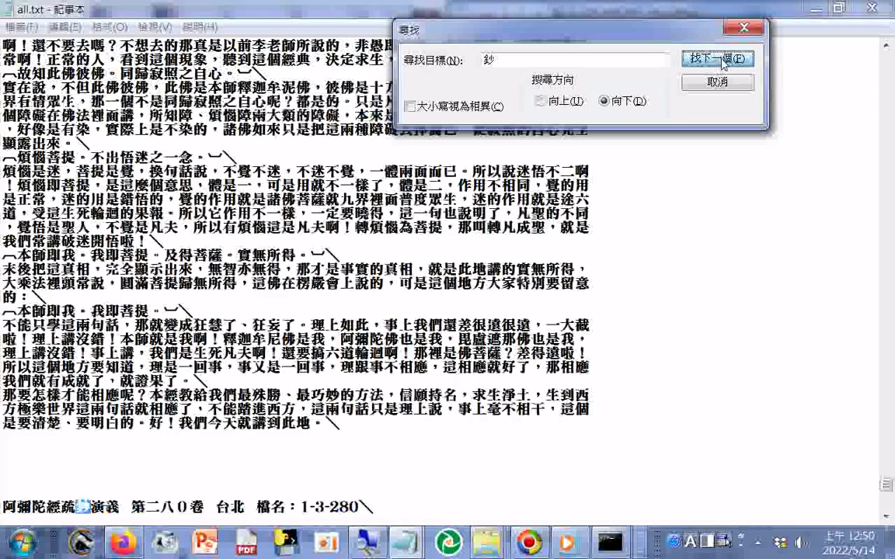
Continue the 鈔 search through volume 280 and insert four blank lines above the 第二八一卷 heading (1-3-281).
{"action": "left_click", "coordinate": [721, 60]}
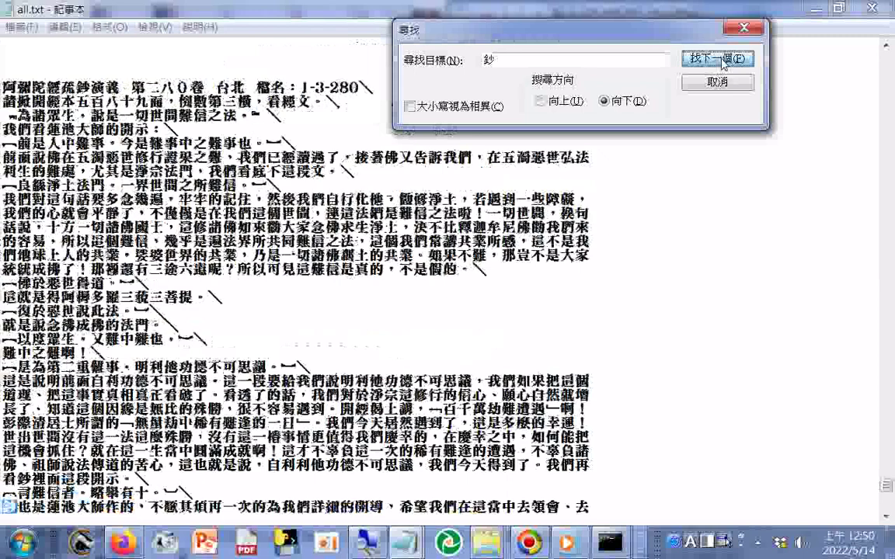
{"action": "left_click", "coordinate": [721, 60]}
{"action": "left_click", "coordinate": [439, 449]}
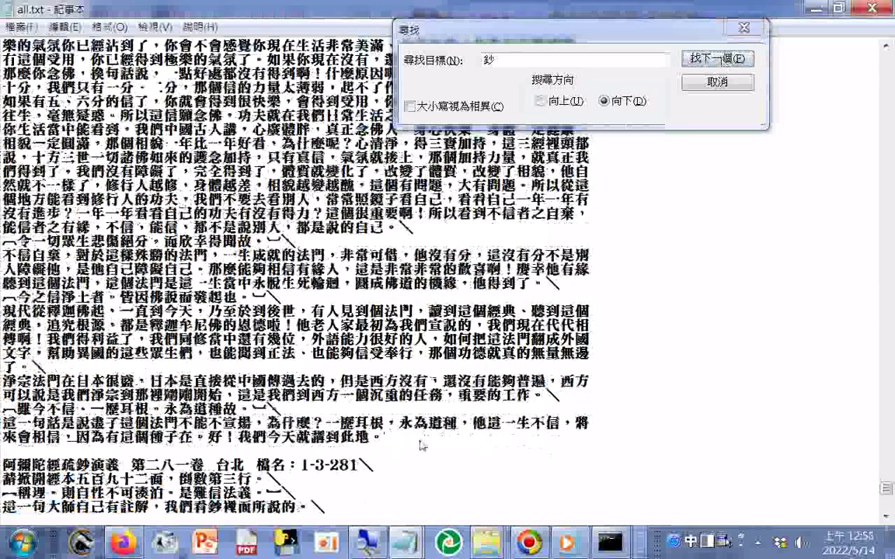
{"action": "key", "text": "Delete"}
{"action": "key", "text": "Delete"}
{"action": "key", "text": "Delete"}
{"action": "key", "text": "Delete"}
{"action": "key", "text": "Delete"}
{"action": "key", "text": "Delete"}
{"action": "key", "text": "Delete"}
{"action": "key", "text": "Delete"}
{"action": "key", "text": "Delete"}
{"action": "key", "text": "Delete"}
{"action": "key", "text": "Delete"}
{"action": "key", "text": "Delete"}
{"action": "key", "text": "Delete"}
{"action": "key", "text": "Delete"}
{"action": "key", "text": "Delete"}
{"action": "key", "text": "Delete"}
{"action": "key", "text": "Delete"}
{"action": "key", "text": "Delete"}
{"action": "key", "text": "Delete"}
{"action": "key", "text": "Delete"}
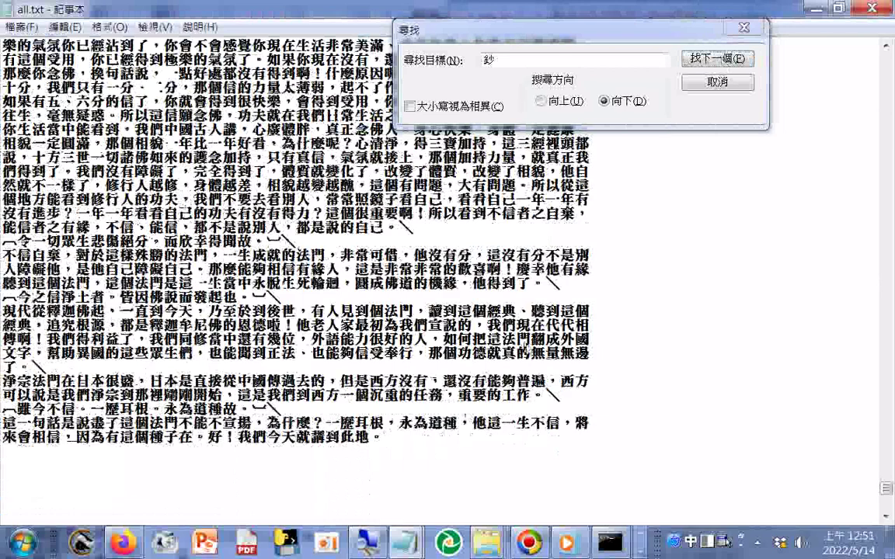
Search for 鈔 through volume 281 and insert blank lines above the volume 282 heading.
{"action": "left_click", "coordinate": [707, 60]}
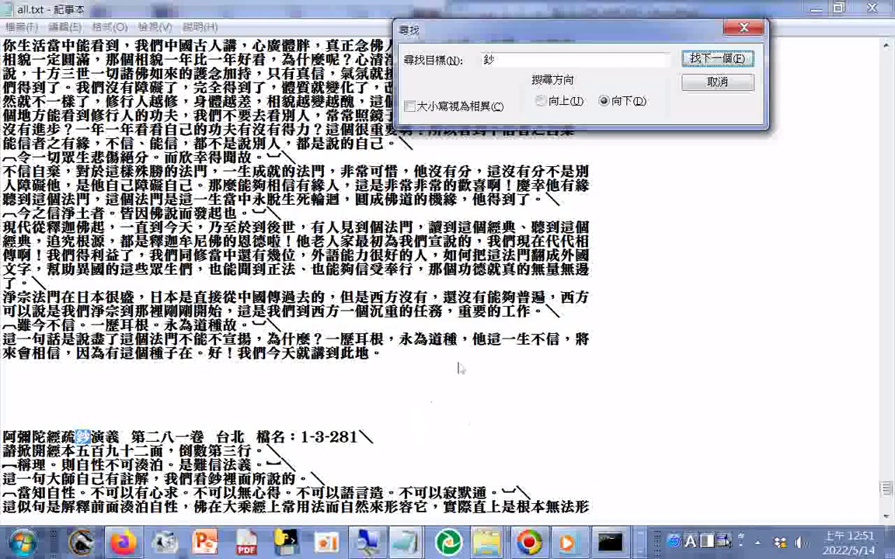
{"action": "left_click", "coordinate": [707, 59]}
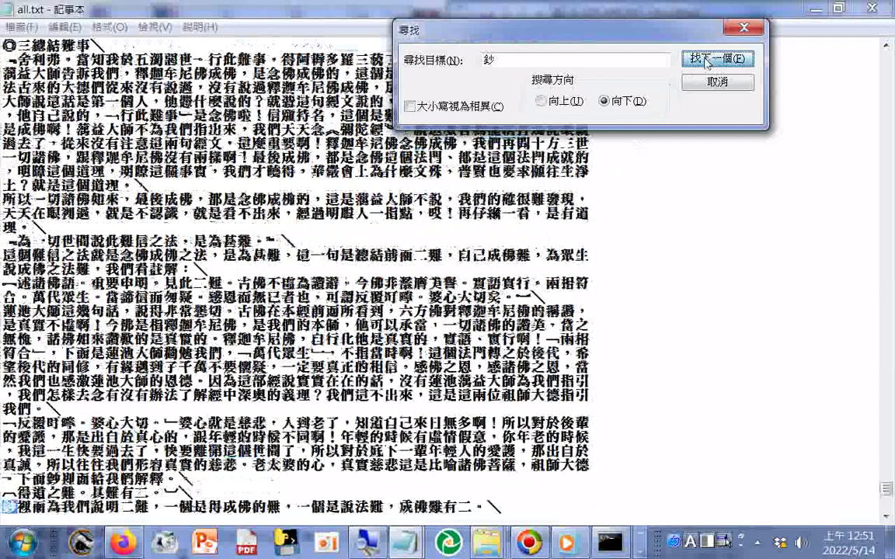
{"action": "left_click", "coordinate": [707, 60]}
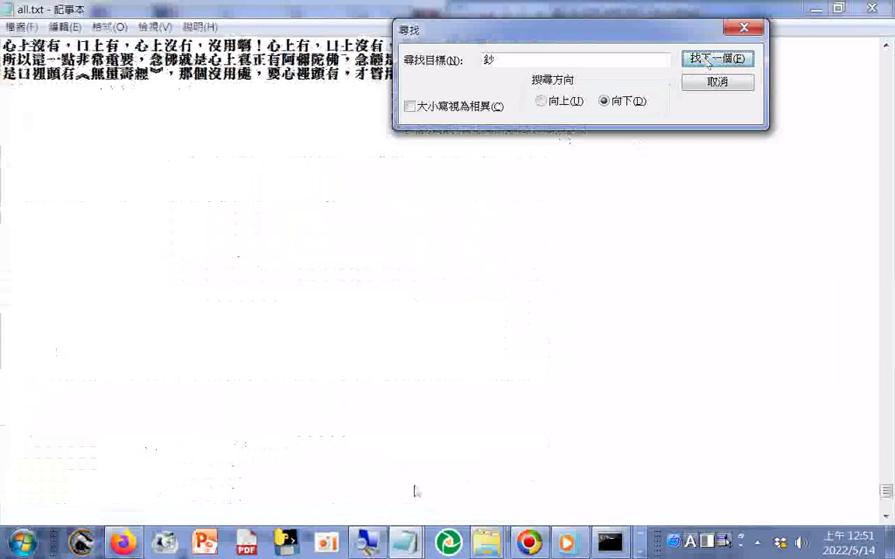
{"action": "left_click", "coordinate": [655, 299]}
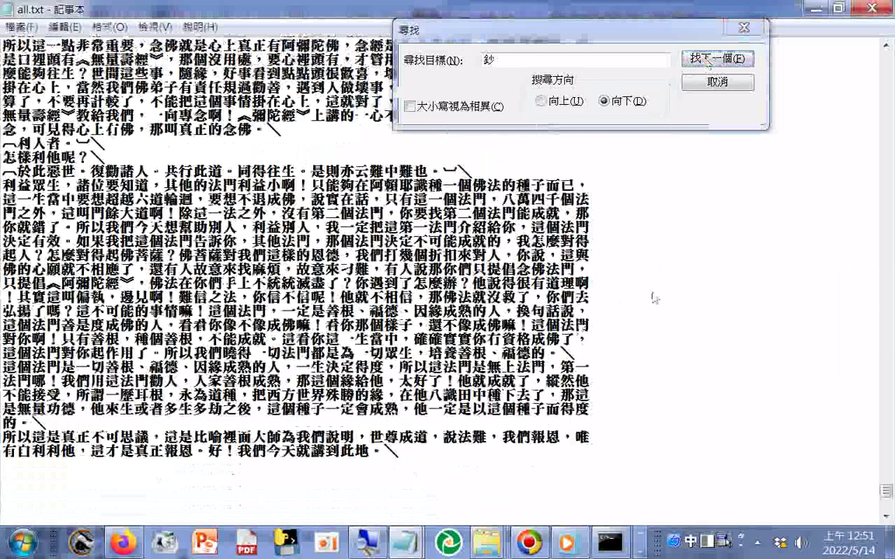
Continue the 鈔 search through volume 282 and insert blank lines above the volume 283 heading.
{"action": "left_click", "coordinate": [736, 61]}
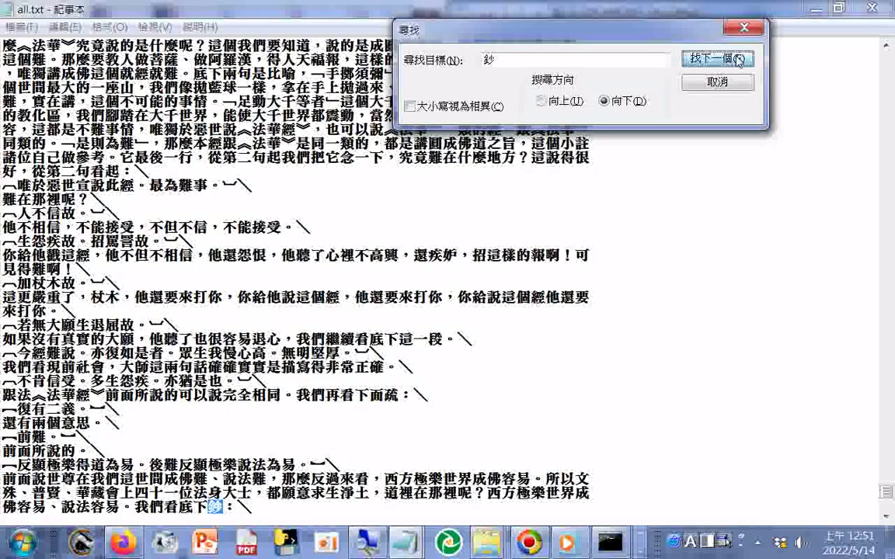
{"action": "left_click", "coordinate": [738, 61]}
{"action": "left_click", "coordinate": [804, 171]}
{"action": "scroll", "coordinate": [804, 170], "scroll_direction": "down", "scroll_amount": 1}
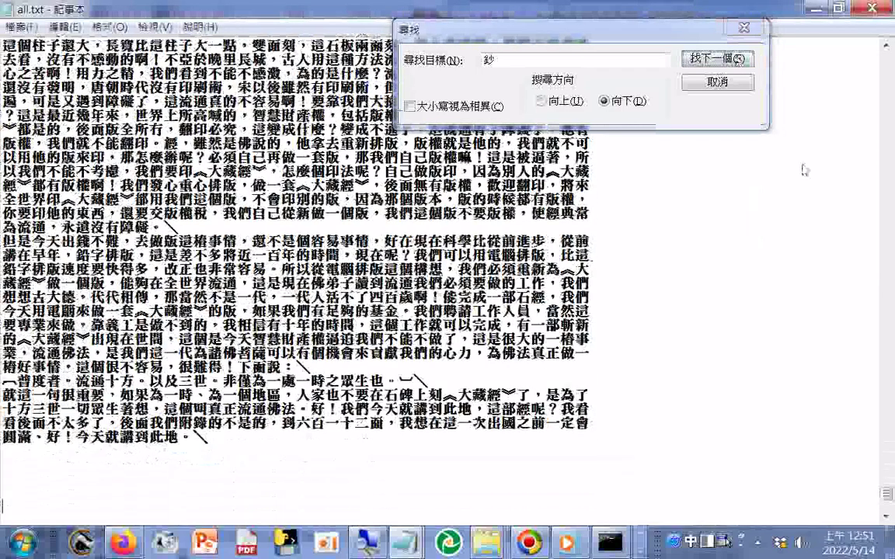
{"action": "scroll", "coordinate": [804, 169], "scroll_direction": "down", "scroll_amount": 1}
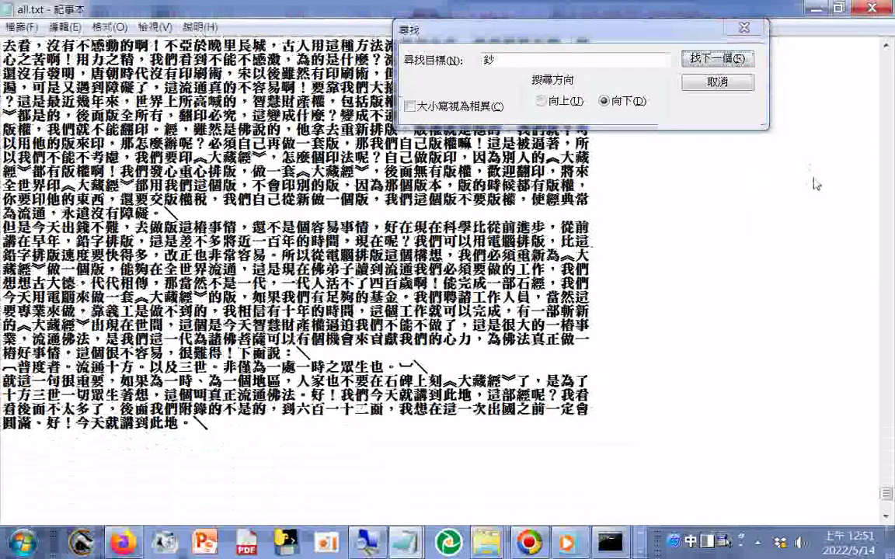
Search for 鈔 past volume 283 and insert four blank lines above the 第二八四卷 heading (1-3-284).
{"action": "left_click", "coordinate": [730, 60]}
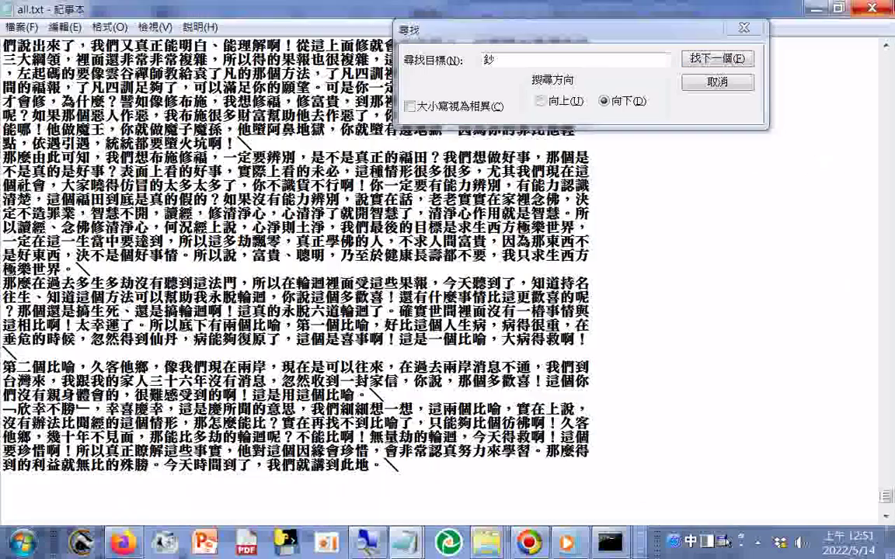
{"action": "scroll", "coordinate": [870, 8], "scroll_direction": "down", "scroll_amount": 2}
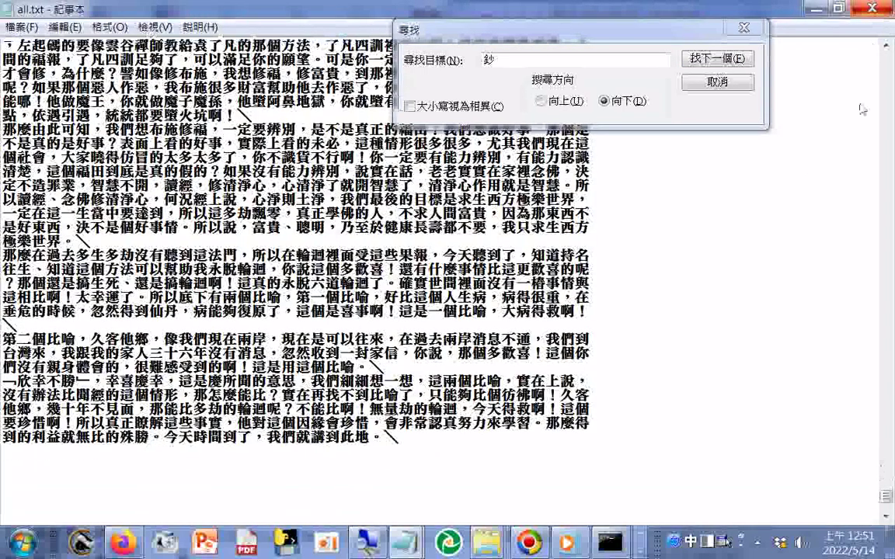
{"action": "left_click", "coordinate": [733, 62]}
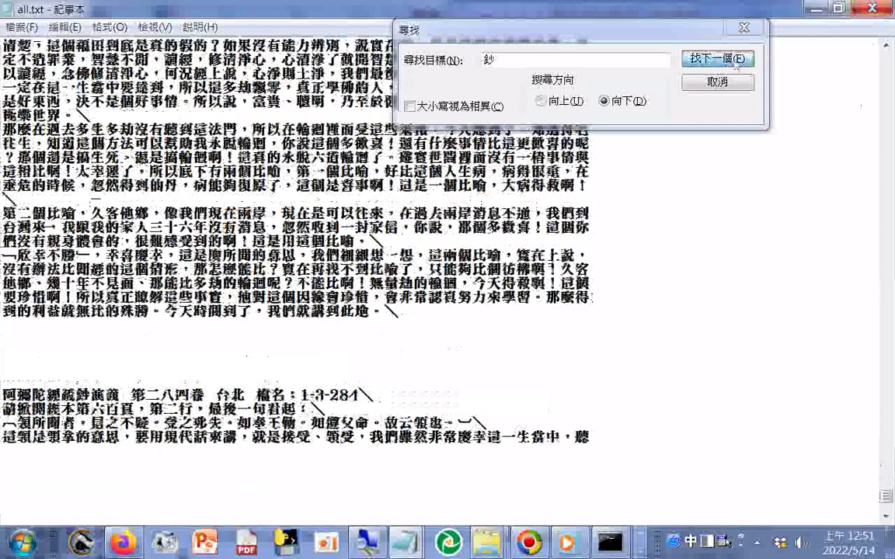
Search for 鈔 through volume 284 and insert blank lines above the 第二八五卷 heading (1-3-285).
{"action": "left_click", "coordinate": [734, 62]}
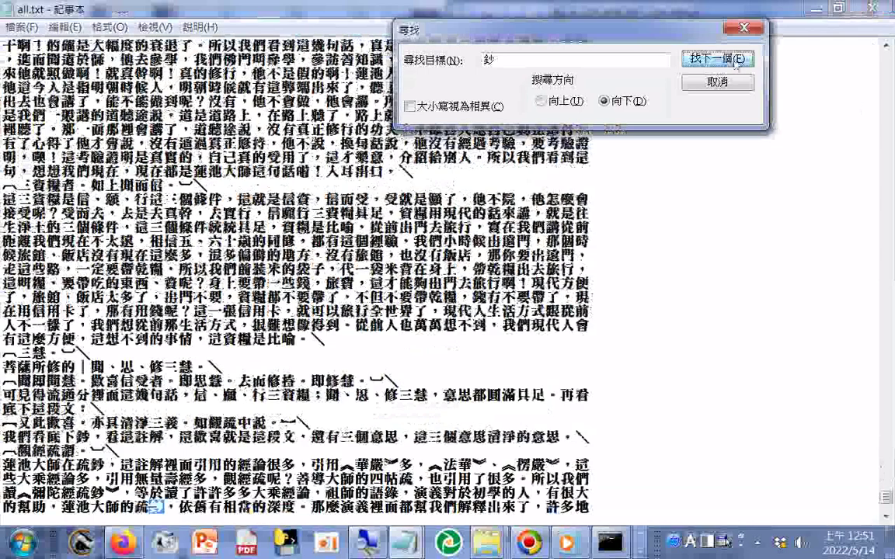
{"action": "left_click", "coordinate": [733, 62]}
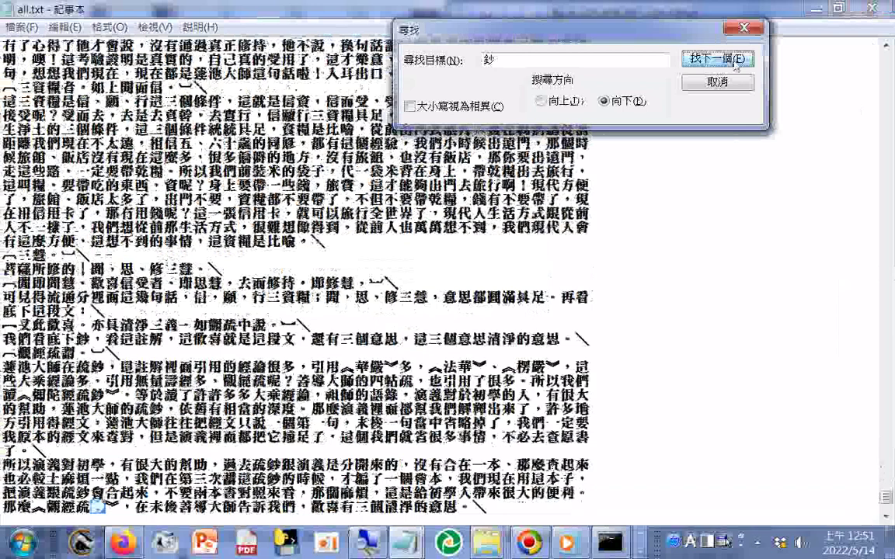
{"action": "left_click", "coordinate": [733, 62]}
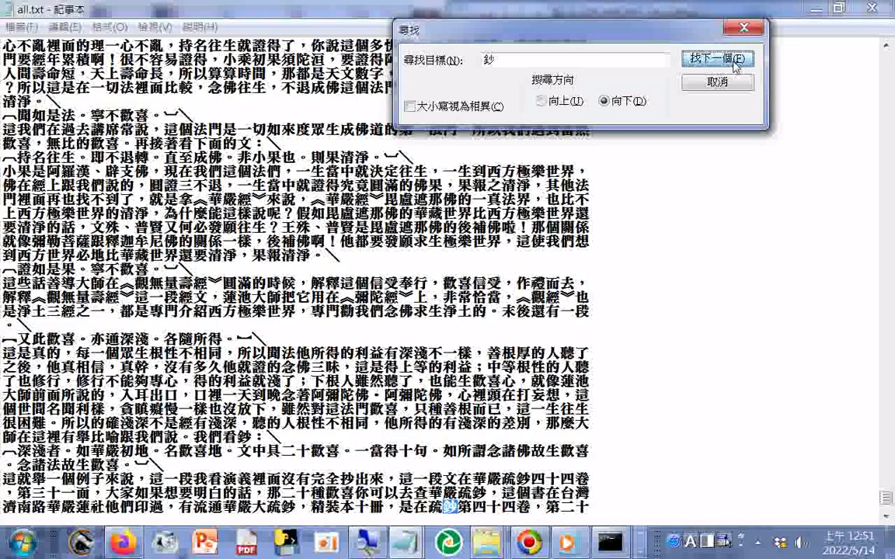
{"action": "left_click", "coordinate": [734, 62]}
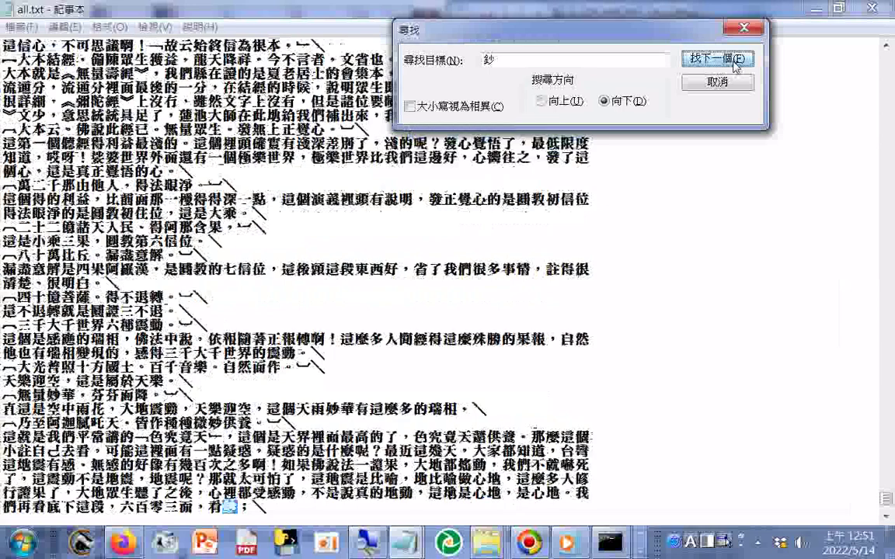
{"action": "left_click", "coordinate": [734, 62]}
{"action": "left_click", "coordinate": [574, 489]}
{"action": "key", "text": "Return"}
{"action": "key", "text": "Return"}
{"action": "key", "text": "Return"}
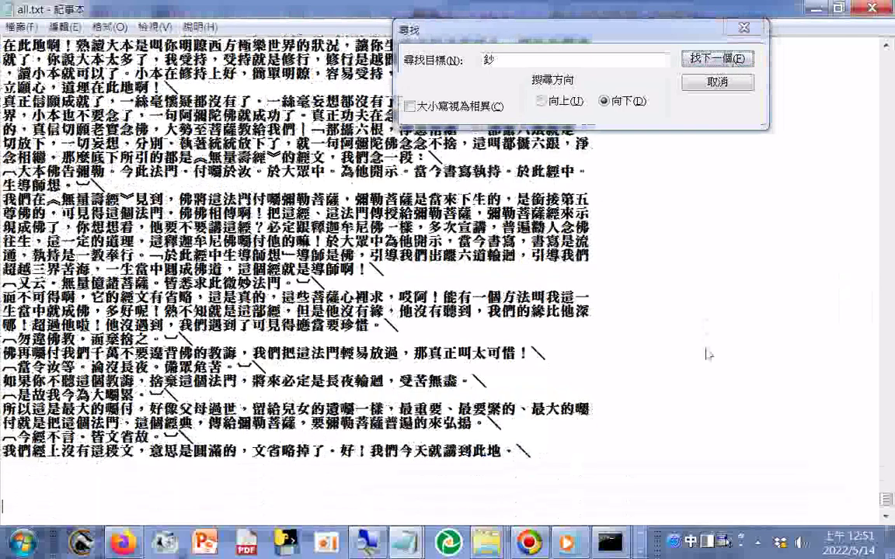
Look through volume 285 to the end of the transcript and check the source folder for files numbered after B1-3-285.
{"action": "scroll", "coordinate": [707, 353], "scroll_direction": "down", "scroll_amount": 1}
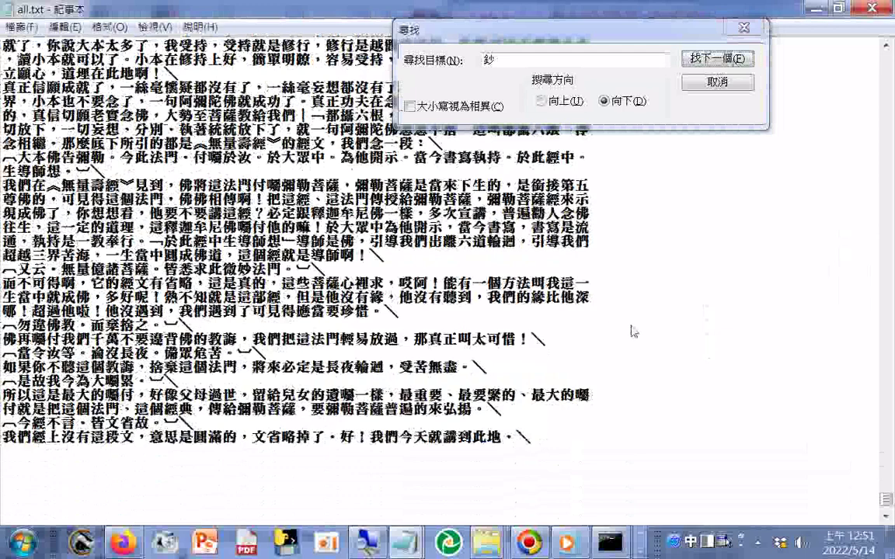
{"action": "scroll", "coordinate": [634, 332], "scroll_direction": "down", "scroll_amount": 10}
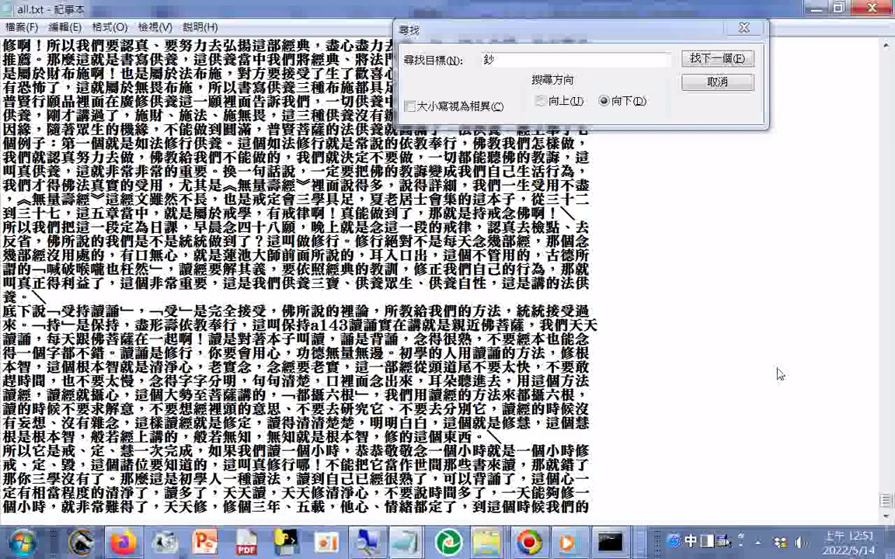
{"action": "scroll", "coordinate": [780, 375], "scroll_direction": "down", "scroll_amount": 12}
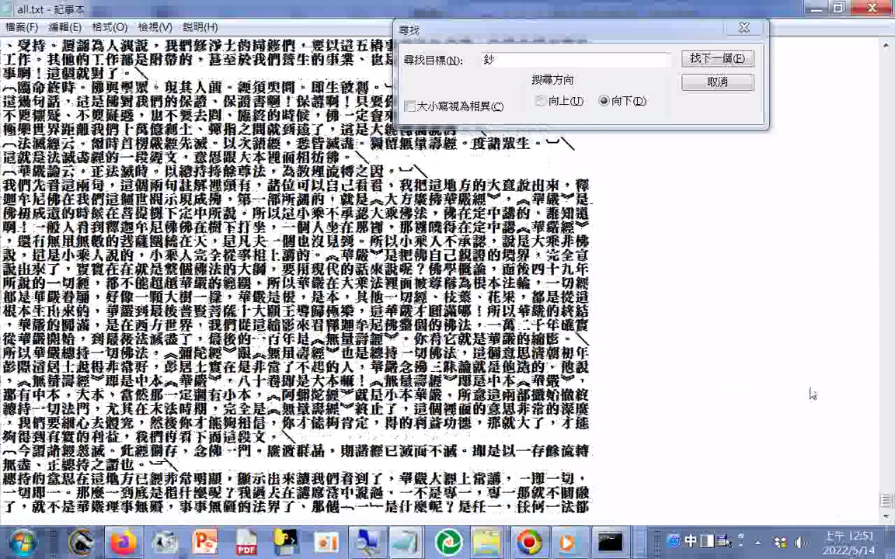
{"action": "scroll", "coordinate": [813, 394], "scroll_direction": "down", "scroll_amount": 10}
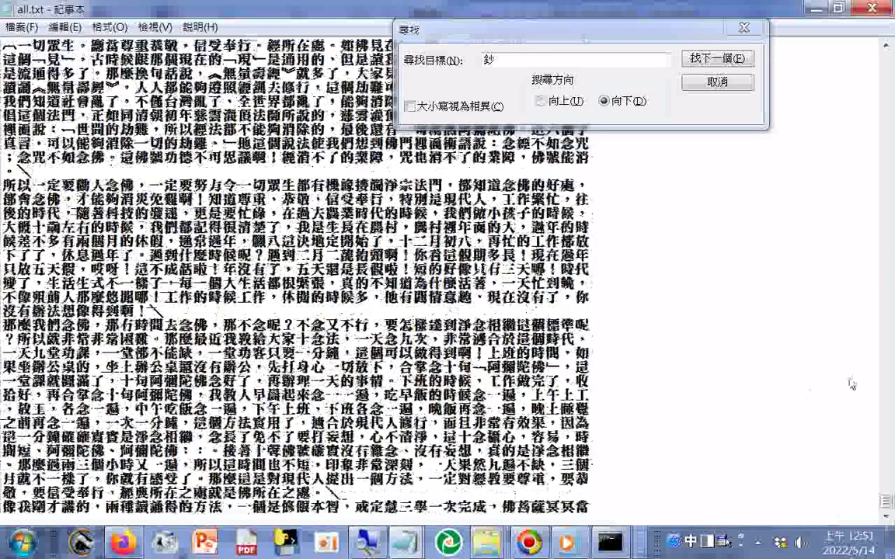
{"action": "scroll", "coordinate": [852, 384], "scroll_direction": "down", "scroll_amount": 10}
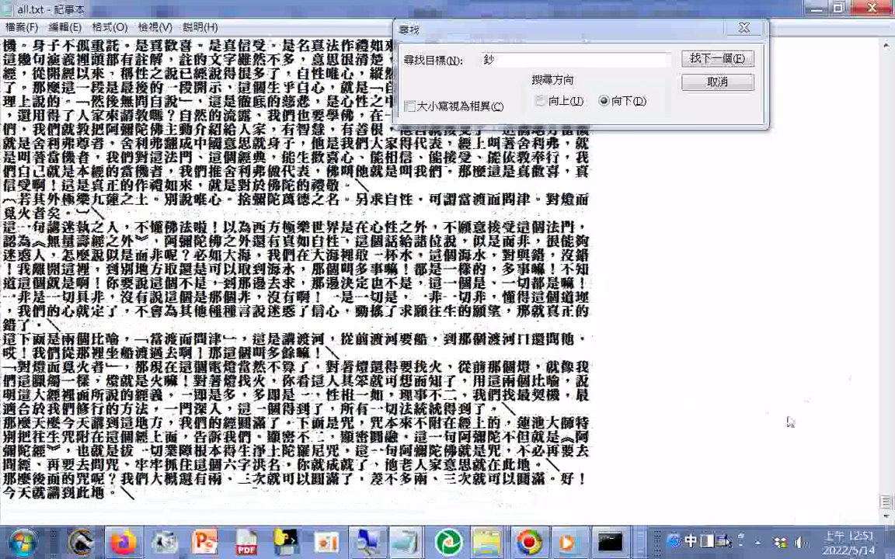
{"action": "scroll", "coordinate": [790, 422], "scroll_direction": "down", "scroll_amount": 1}
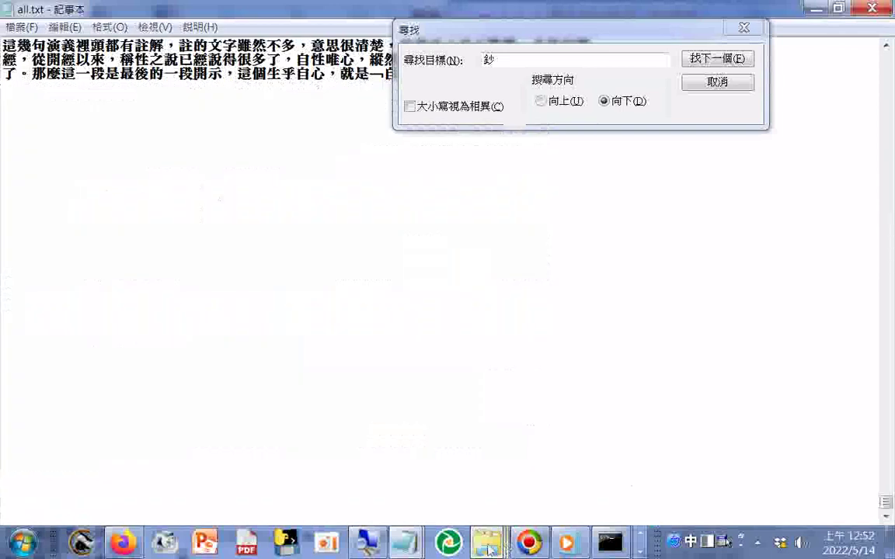
{"action": "left_click", "coordinate": [489, 546]}
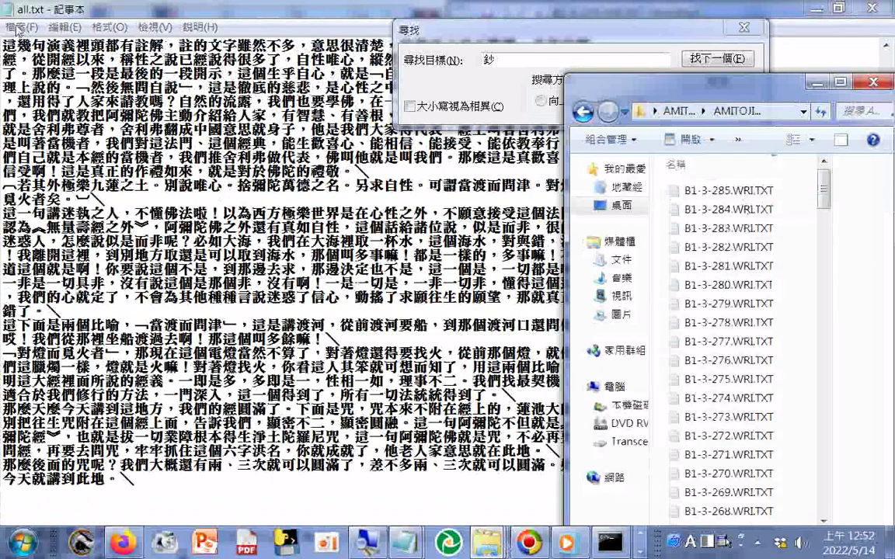
{"action": "left_click", "coordinate": [487, 544]}
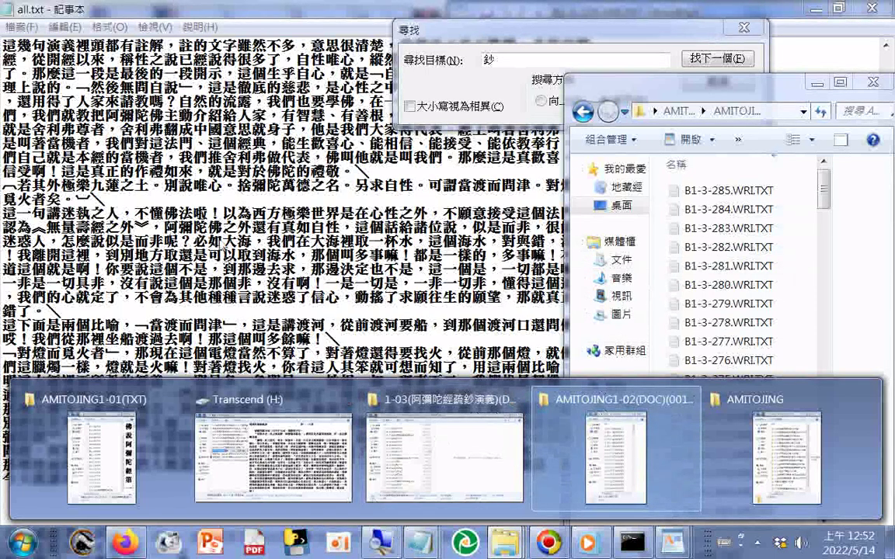
{"action": "left_click", "coordinate": [200, 222]}
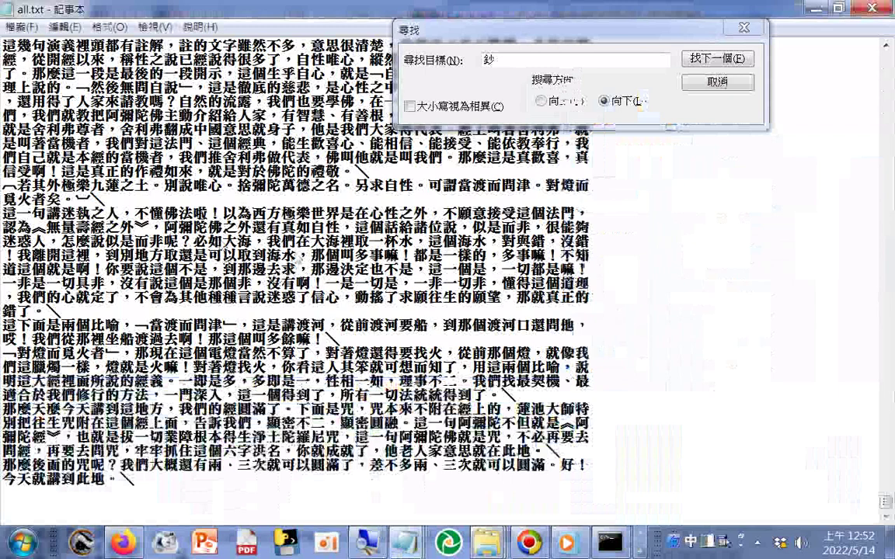
Return to the volume 285 heading and copy its title 阿彌陀經疏鈔演義.
{"action": "scroll", "coordinate": [297, 261], "scroll_direction": "up", "scroll_amount": 10}
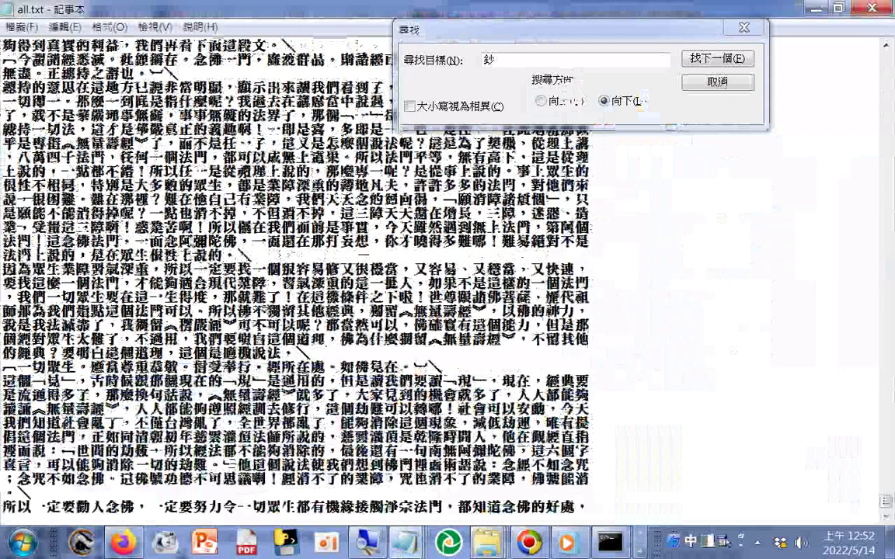
{"action": "key", "text": "Return"}
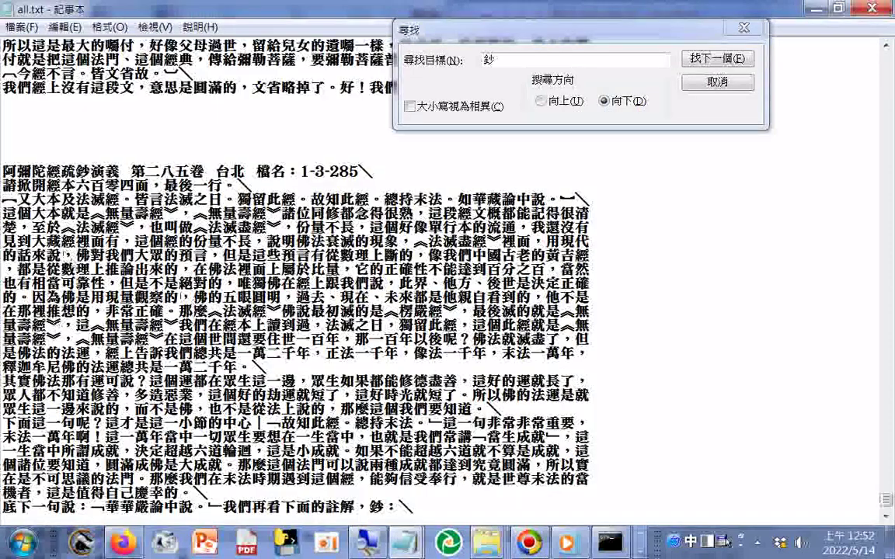
{"action": "left_click_drag", "start_coordinate": [2, 169], "coordinate": [120, 169]}
{"action": "right_click", "coordinate": [108, 168]}
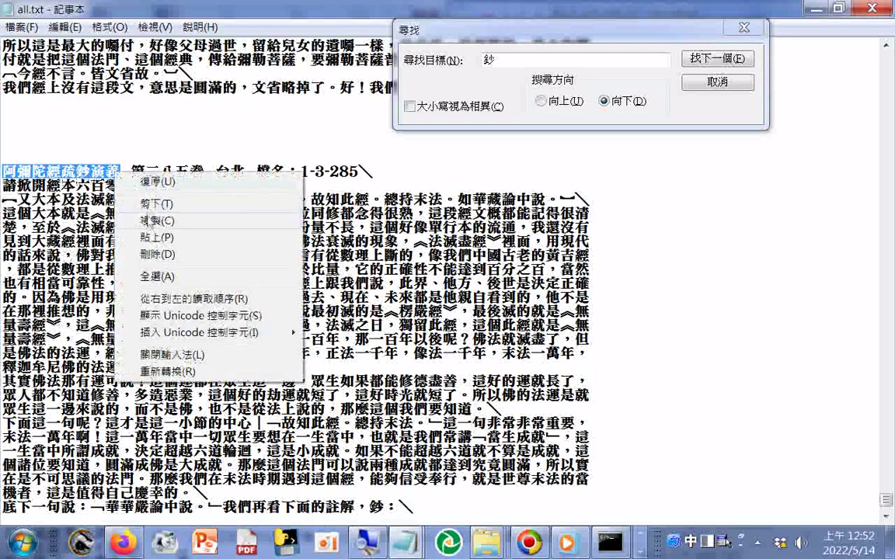
{"action": "left_click", "coordinate": [138, 204]}
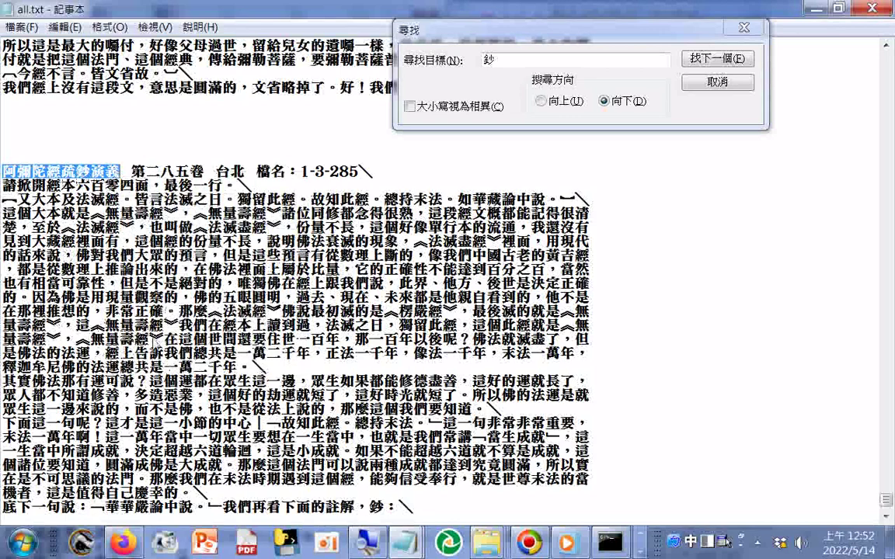
Open Save As and paste the copied title 阿彌陀經疏鈔演義 in front of the existing all.txt file's name.
{"action": "left_click", "coordinate": [22, 26]}
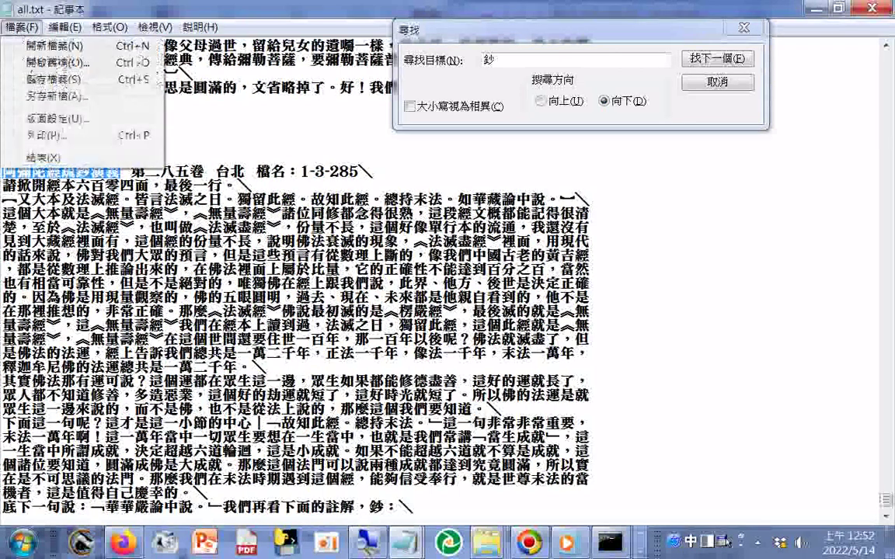
{"action": "left_click", "coordinate": [45, 99]}
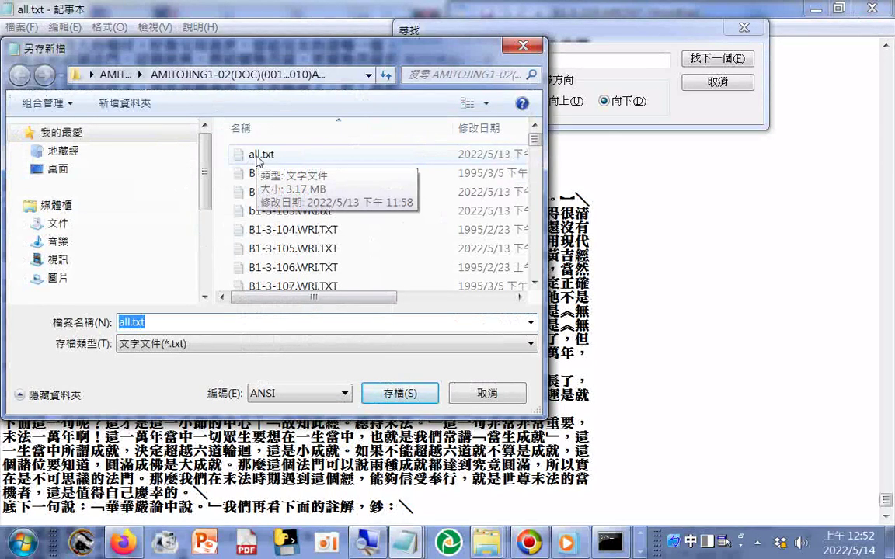
{"action": "left_click", "coordinate": [258, 158]}
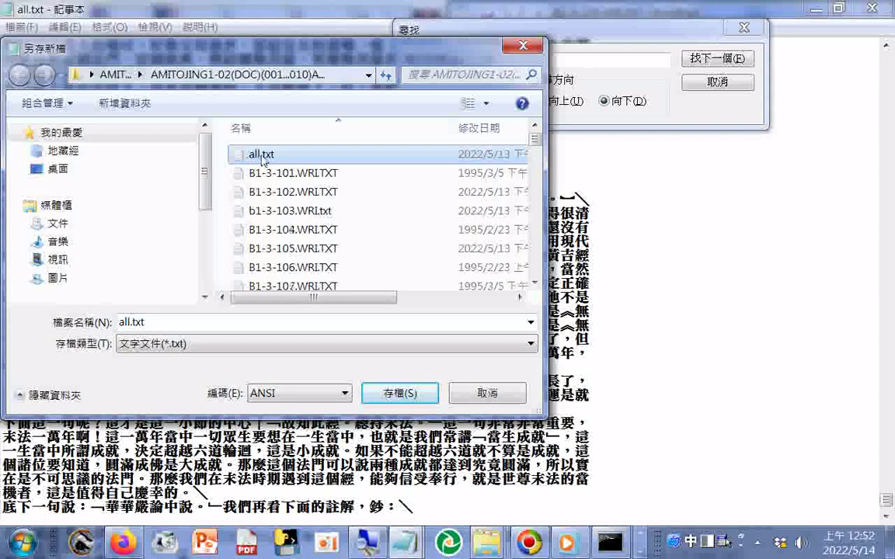
{"action": "left_click", "coordinate": [261, 157]}
{"action": "left_click", "coordinate": [248, 155]}
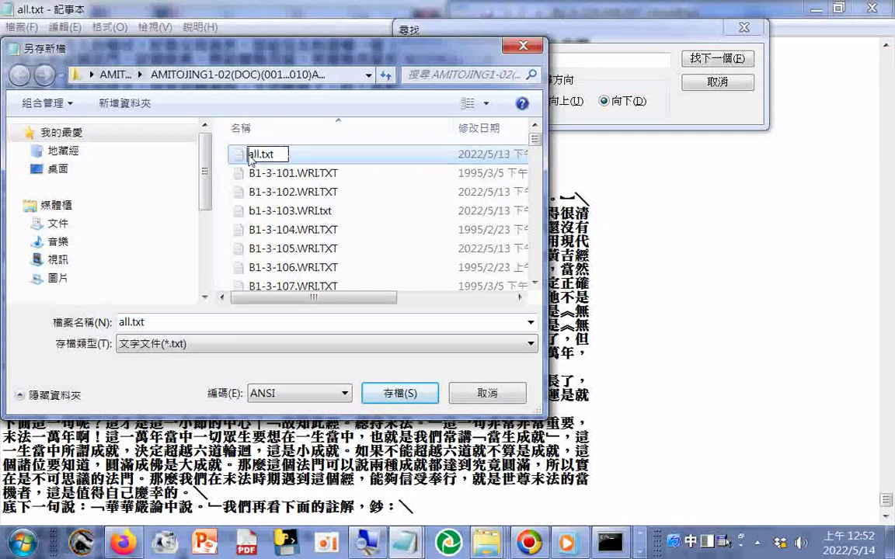
{"action": "right_click", "coordinate": [249, 154]}
{"action": "left_click", "coordinate": [278, 220]}
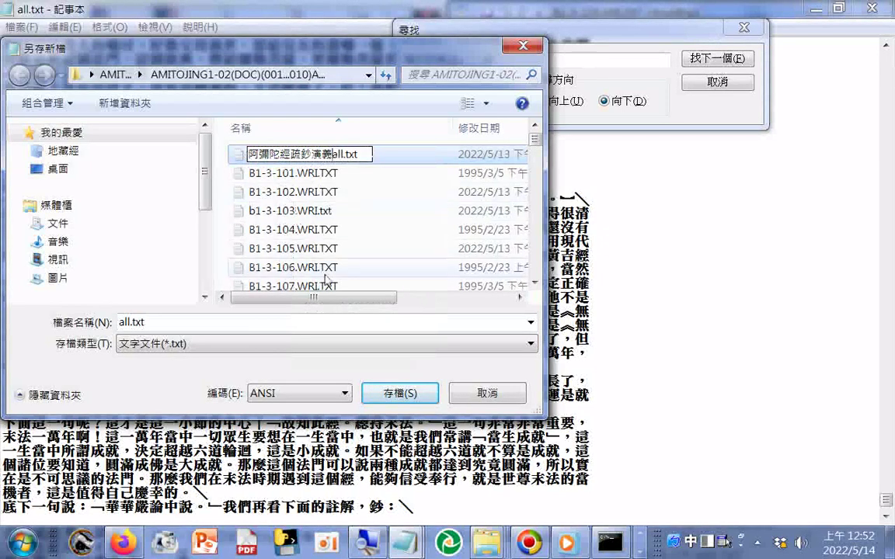
Enclose the pasted title in parentheses and finish renaming the file as (阿彌陀經疏鈔演義)all.txt.
{"action": "type", "text": ")"}
{"action": "key", "text": "Left"}
{"action": "key", "text": "Left"}
{"action": "key", "text": "Left"}
{"action": "key", "text": "Left"}
{"action": "key", "text": "Left"}
{"action": "key", "text": "Left"}
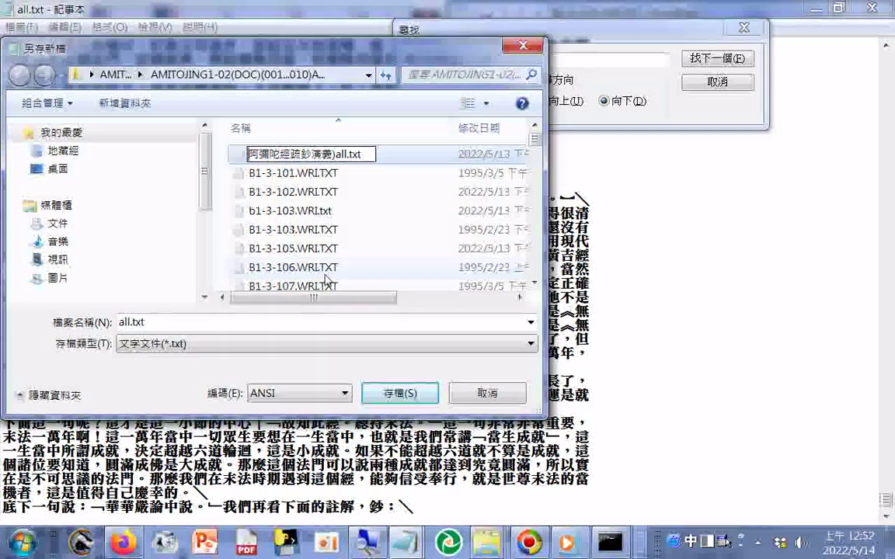
{"action": "type", "text": "("}
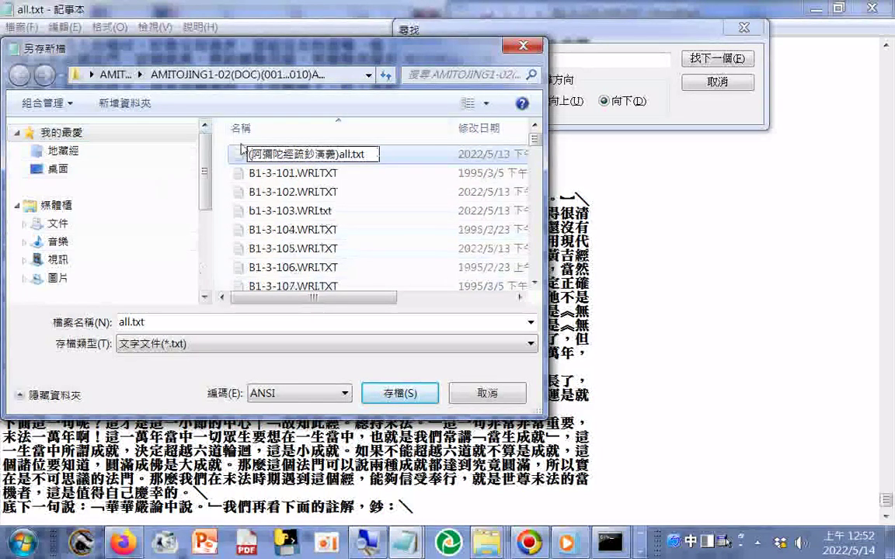
{"action": "key", "text": "Return"}
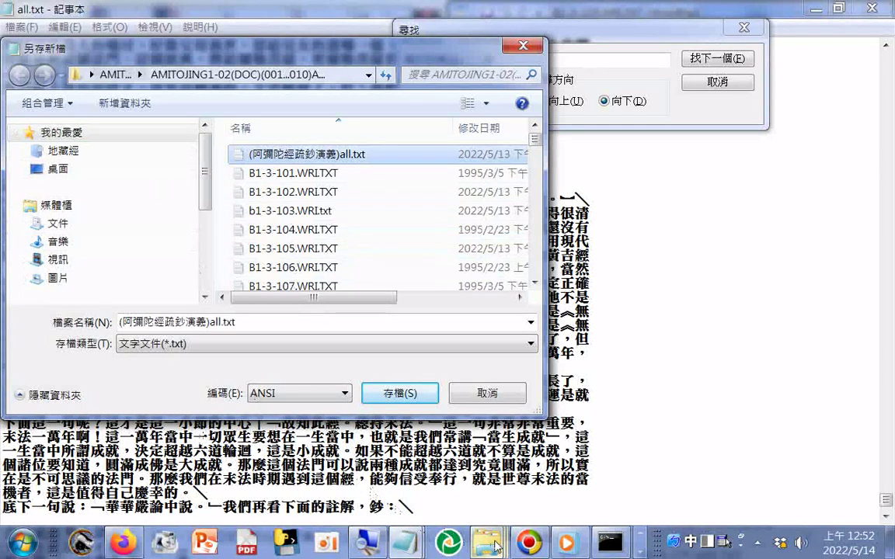
In the parent folder's window, copy the name of the AMITOJING1-02(DOC)(001...010)AMITOJING1-02(txt)(101...285) folder.
{"action": "mouse_move", "coordinate": [496, 547]}
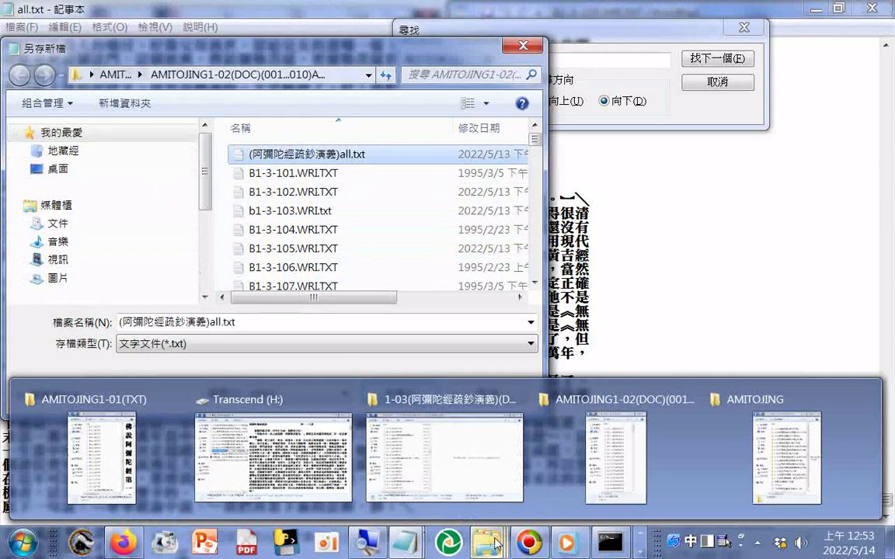
{"action": "left_click", "coordinate": [595, 405]}
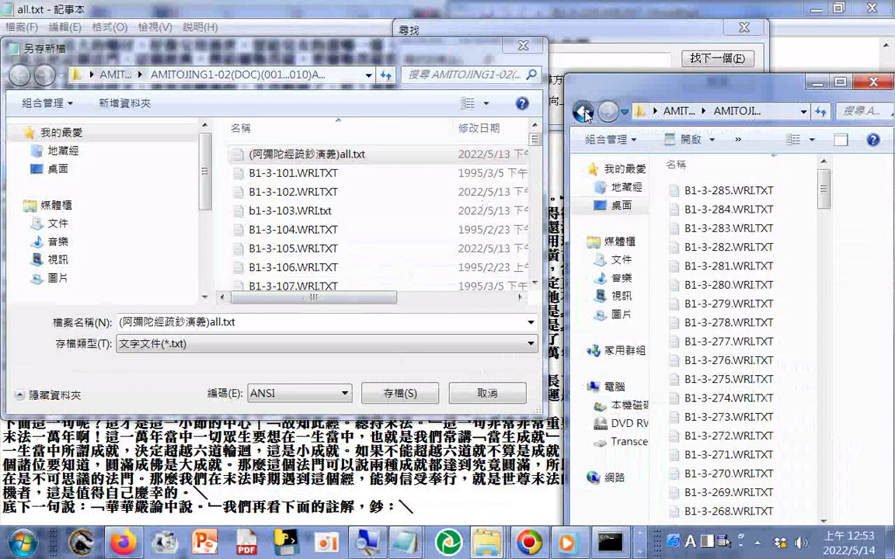
{"action": "left_click", "coordinate": [583, 111]}
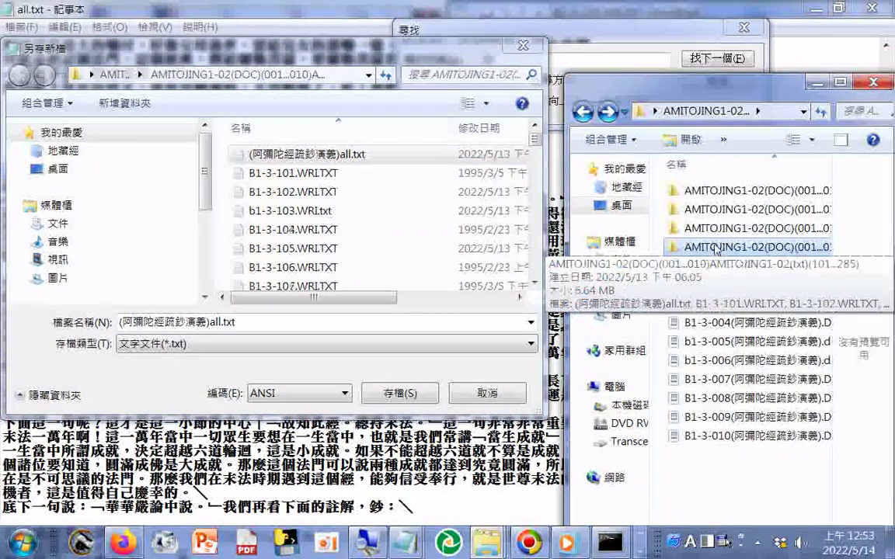
{"action": "left_click", "coordinate": [715, 249]}
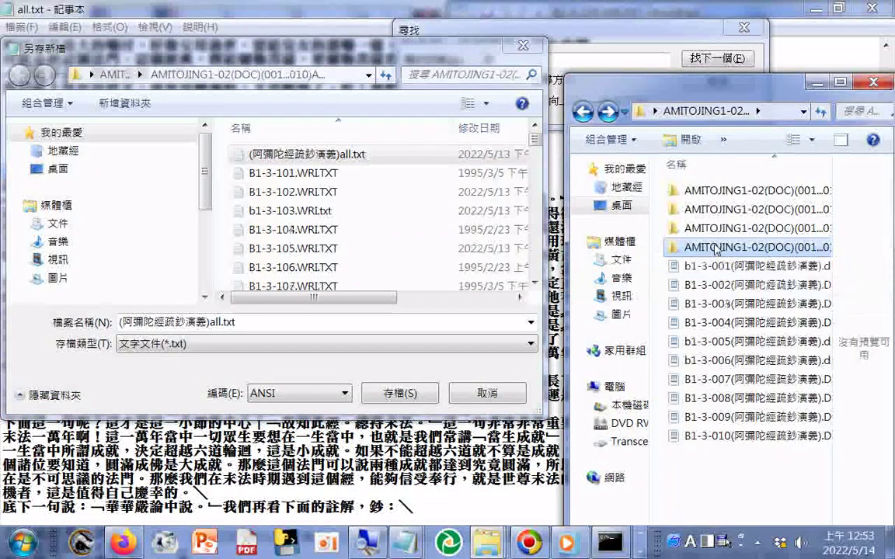
{"action": "left_click", "coordinate": [715, 249]}
{"action": "right_click", "coordinate": [716, 249]}
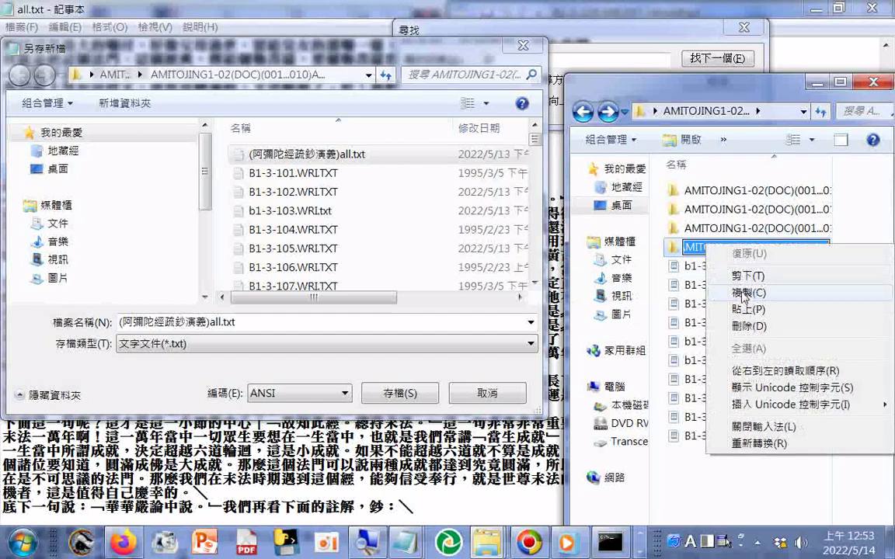
{"action": "left_click", "coordinate": [670, 272]}
Paste the copied folder name in front of the (阿彌陀經疏鈔演義)all.txt file's name in the Save As file list.
{"action": "left_click", "coordinate": [269, 161]}
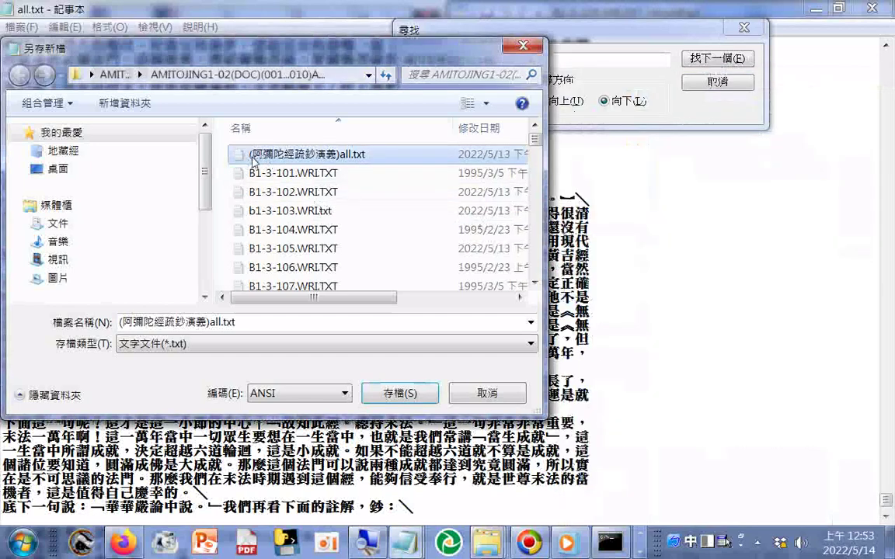
{"action": "left_click", "coordinate": [253, 161]}
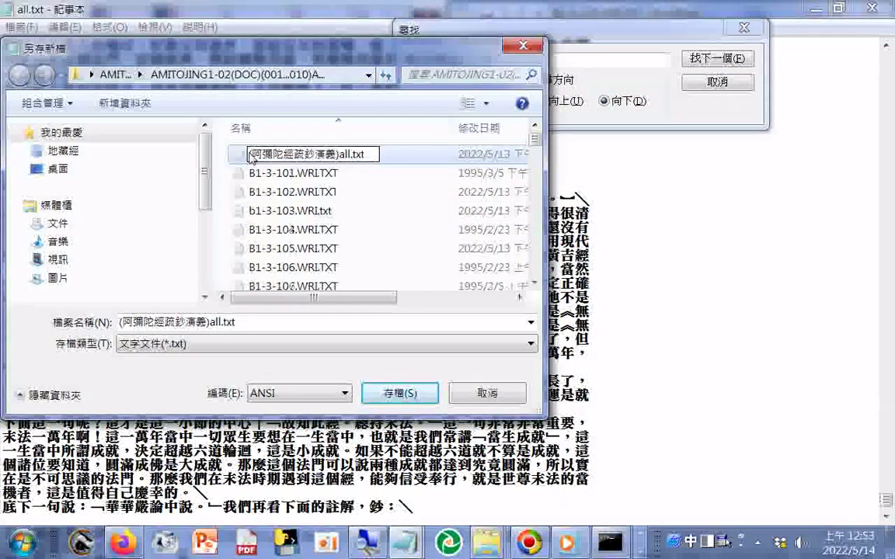
{"action": "right_click", "coordinate": [233, 149]}
{"action": "left_click", "coordinate": [288, 221]}
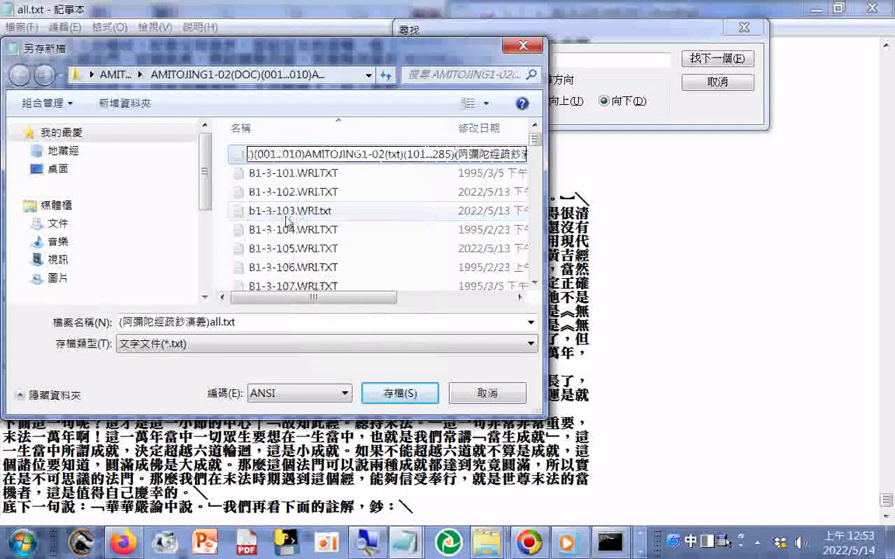
Move the (阿彌陀經疏鈔演義) part of the file name to directly after the first AMITOJING1-02.
{"action": "left_click_drag", "start_coordinate": [456, 155], "coordinate": [501, 155]}
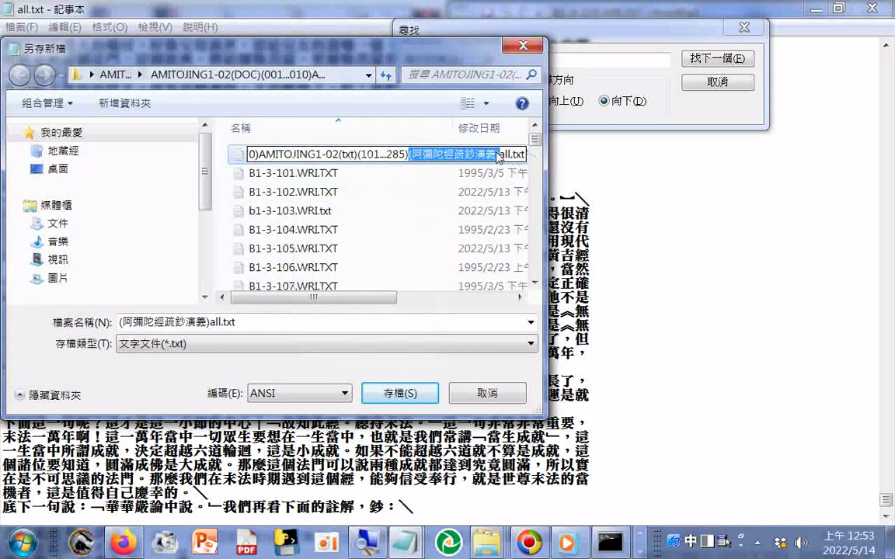
{"action": "right_click", "coordinate": [448, 149]}
{"action": "left_click", "coordinate": [475, 175]}
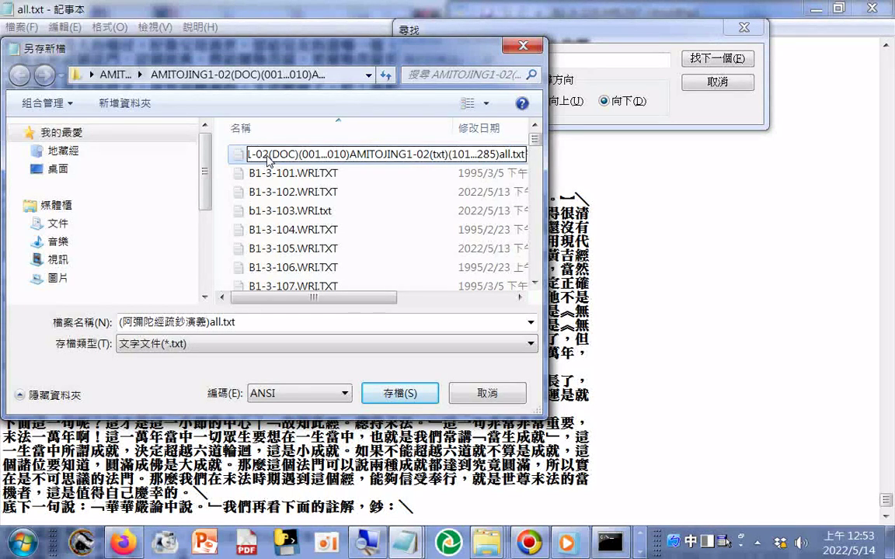
{"action": "right_click", "coordinate": [268, 161]}
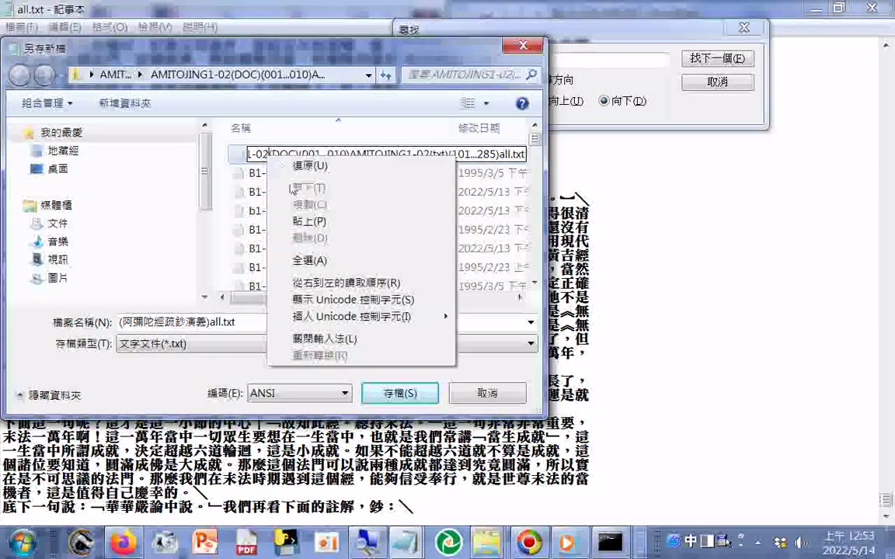
{"action": "left_click", "coordinate": [300, 220]}
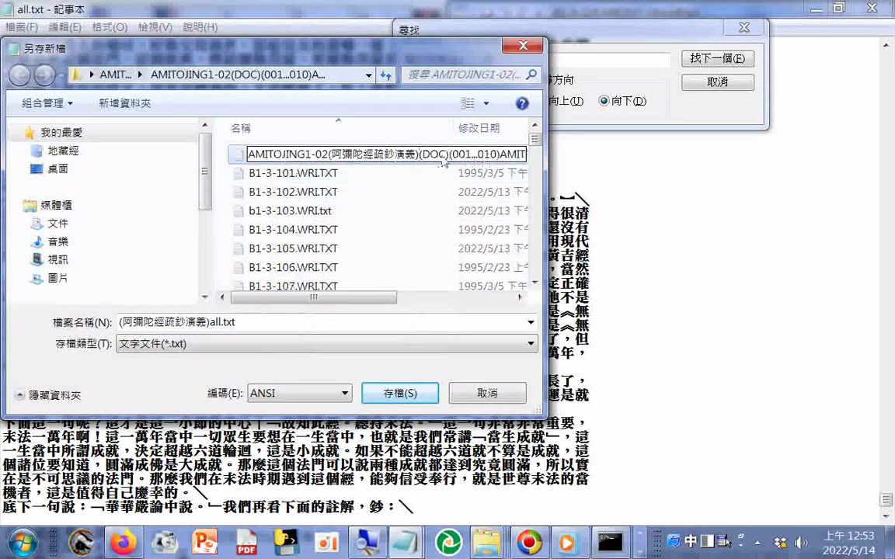
Remove (DOC)(001...010)AMITOJING1-02(txt) from the name and finish renaming the file as AMITOJING1-02(阿彌陀經疏鈔演義)(101...285)all.txt.
{"action": "left_click_drag", "start_coordinate": [419, 159], "coordinate": [395, 168]}
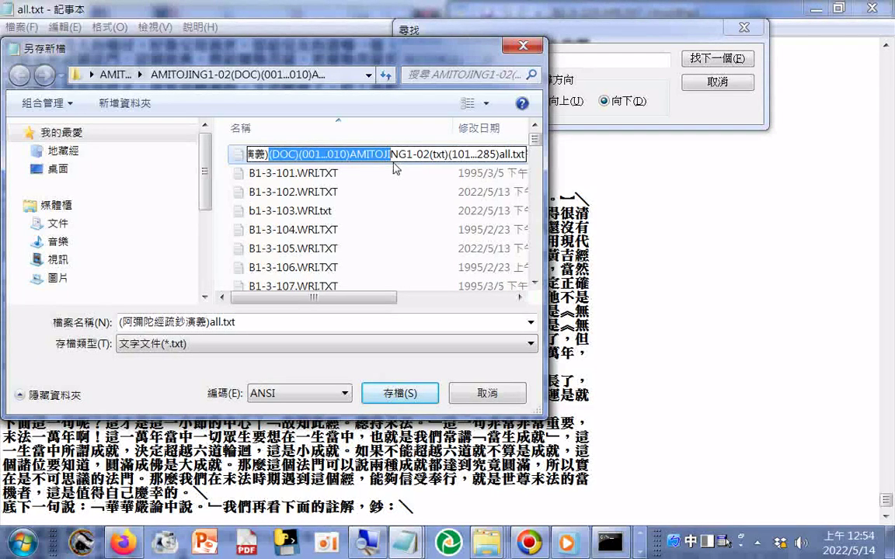
{"action": "left_click_drag", "start_coordinate": [395, 168], "coordinate": [451, 159]}
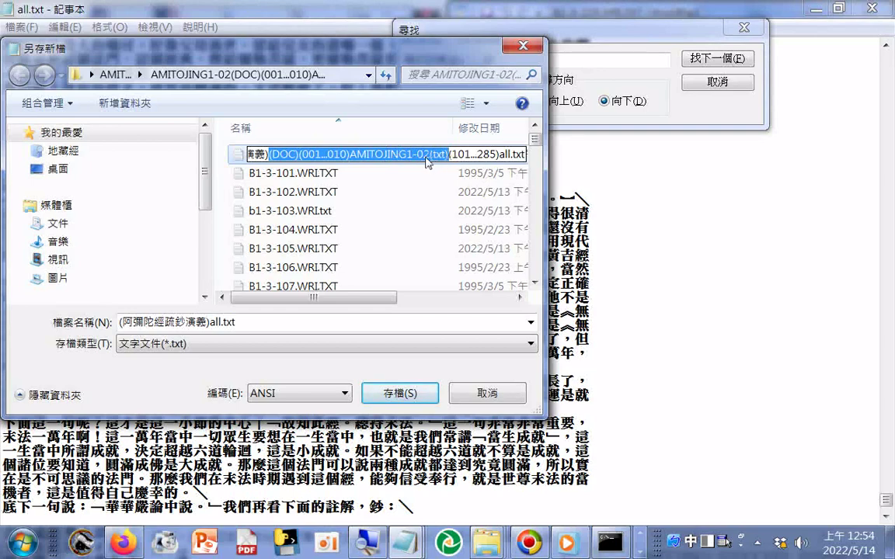
{"action": "key", "text": "Delete"}
{"action": "key", "text": "shift+Home"}
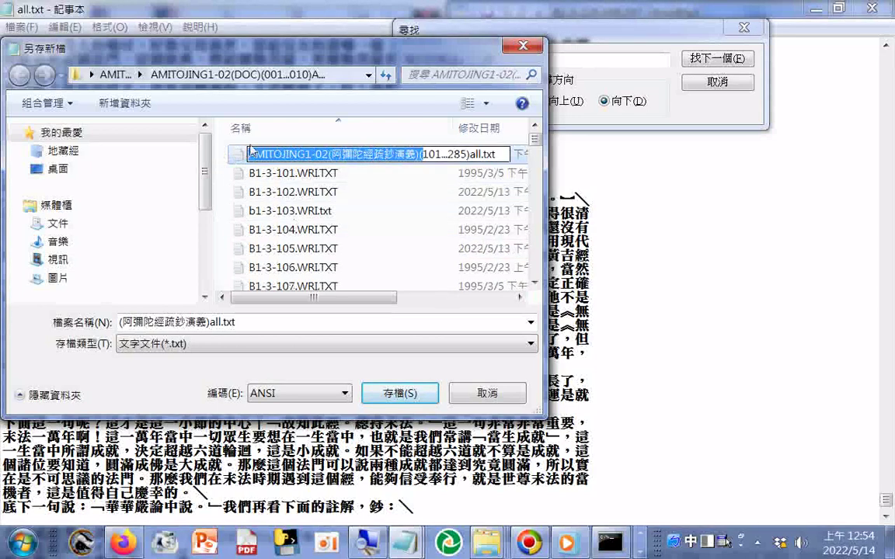
{"action": "key", "text": "Return"}
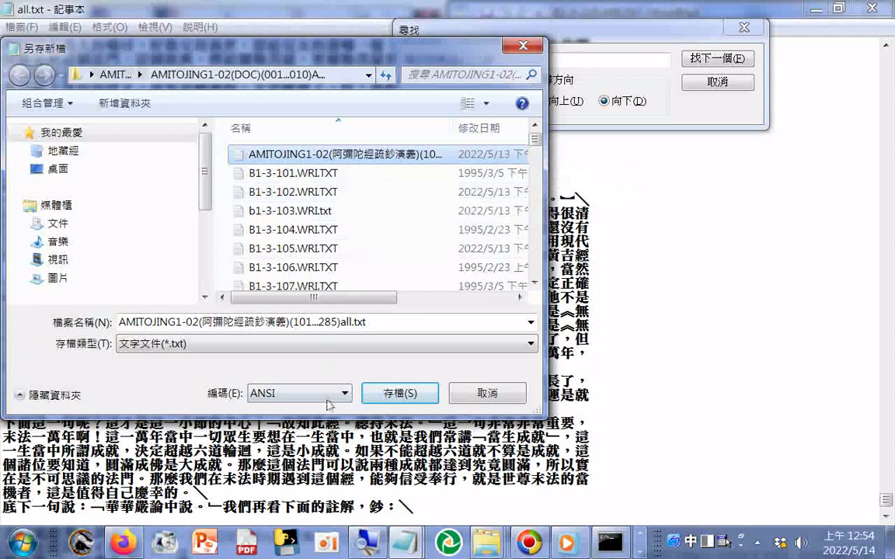
Save the document over AMITOJING1-02(阿彌陀經疏鈔演義)(101...285)all.txt with Unicode encoding, replacing the existing file.
{"action": "left_click", "coordinate": [325, 394]}
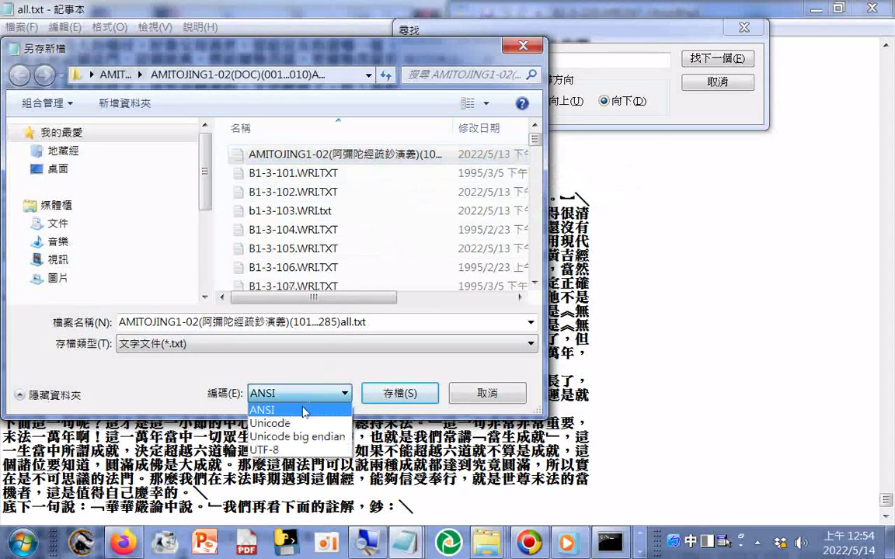
{"action": "left_click", "coordinate": [272, 425]}
{"action": "left_click", "coordinate": [385, 397]}
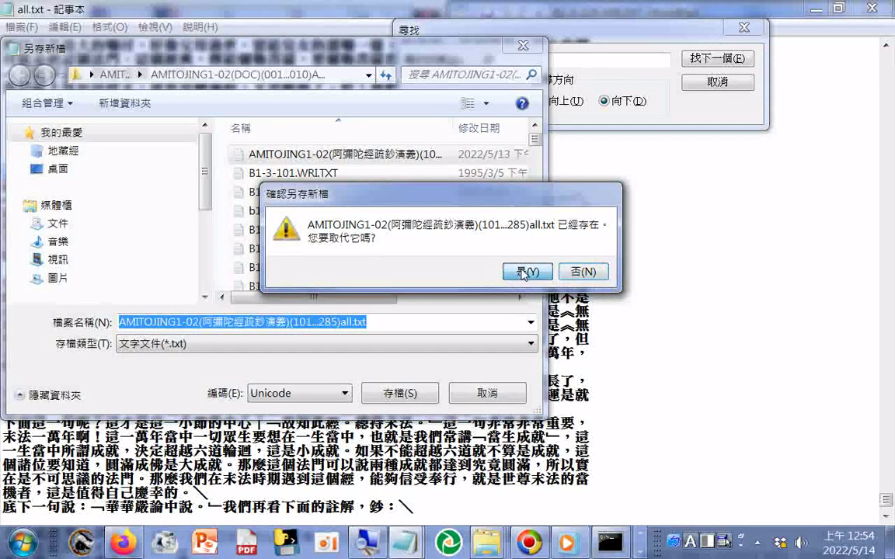
{"action": "left_click", "coordinate": [524, 272]}
{"action": "left_click", "coordinate": [526, 272]}
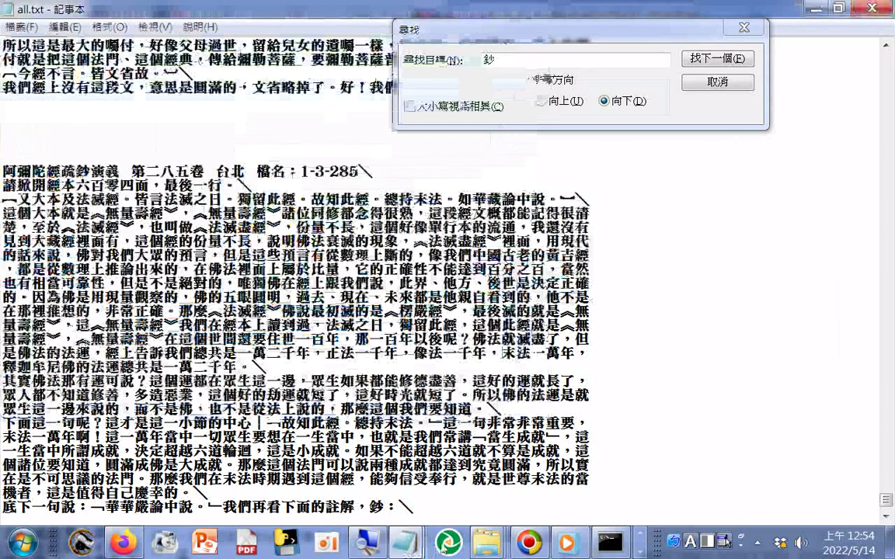
In the Transcend (H:) window, copy the prefix JINGKONG_MASTER_FILES_淨空法師弘法文字資料_no-sale_ from the 彌陀要解演義 text file's name.
{"action": "left_click", "coordinate": [486, 543]}
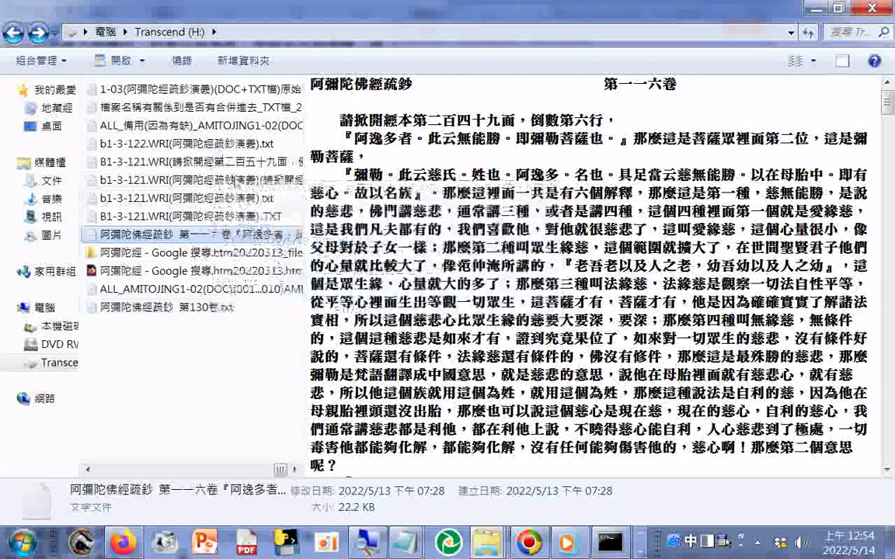
{"action": "left_click", "coordinate": [227, 127]}
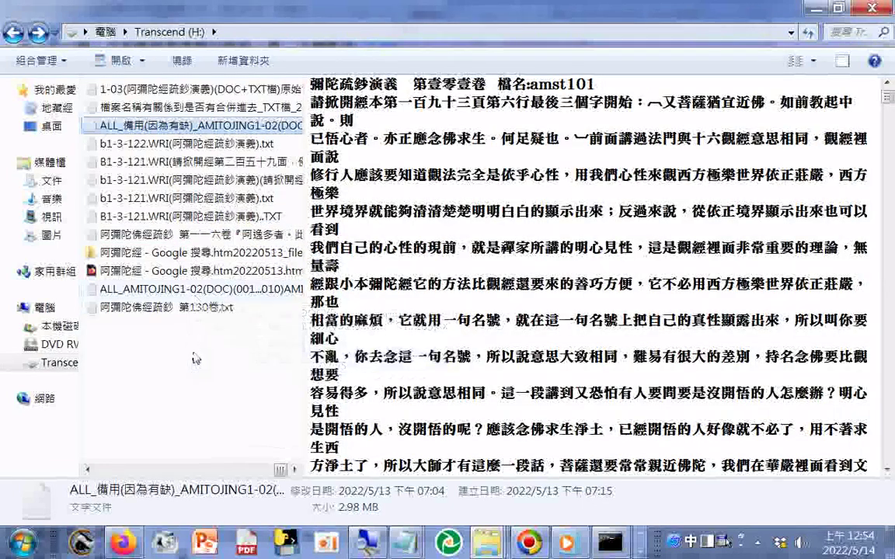
{"action": "scroll", "coordinate": [194, 365], "scroll_direction": "up", "scroll_amount": 1}
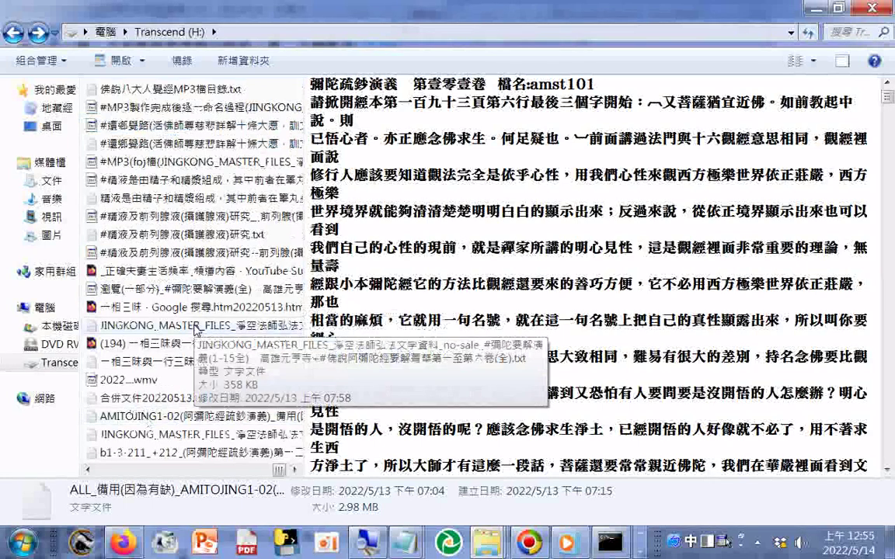
{"action": "left_click", "coordinate": [196, 327]}
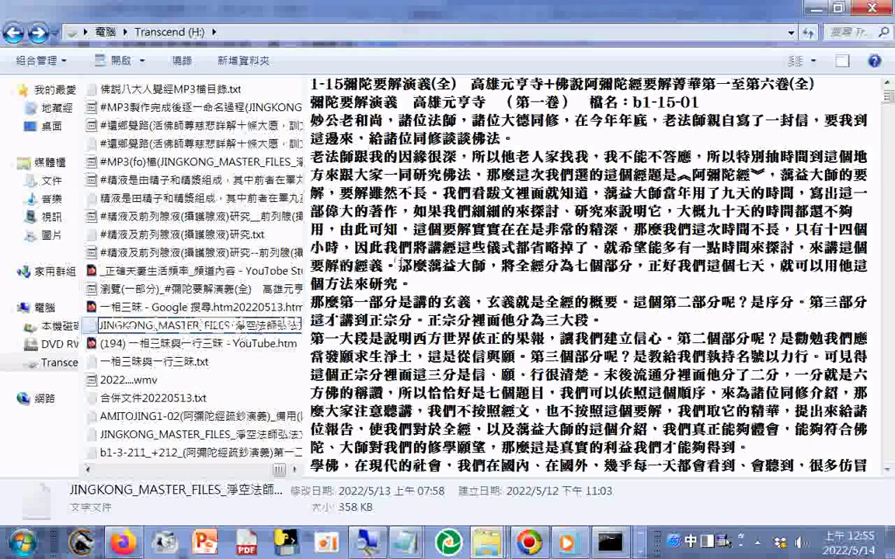
{"action": "key", "text": "Right"}
{"action": "key", "text": "Right"}
{"action": "key", "text": "Right"}
{"action": "key", "text": "Right"}
{"action": "key", "text": "Right"}
{"action": "key", "text": "Right"}
{"action": "key", "text": "Right"}
{"action": "key", "text": "Right"}
{"action": "key", "text": "Right"}
{"action": "key", "text": "Right"}
{"action": "key", "text": "Right"}
{"action": "key", "text": "Right"}
{"action": "key", "text": "Right"}
{"action": "key", "text": "Right"}
{"action": "key", "text": "Right"}
{"action": "key", "text": "Right"}
{"action": "key", "text": "Right"}
{"action": "key", "text": "Right"}
{"action": "key", "text": "Right"}
{"action": "key", "text": "Right"}
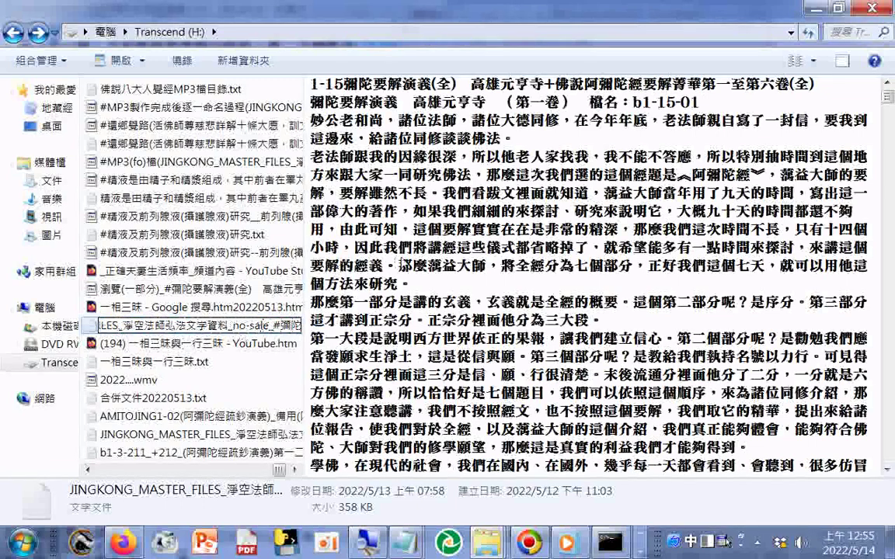
{"action": "right_click", "coordinate": [273, 329]}
{"action": "left_click", "coordinate": [202, 252]}
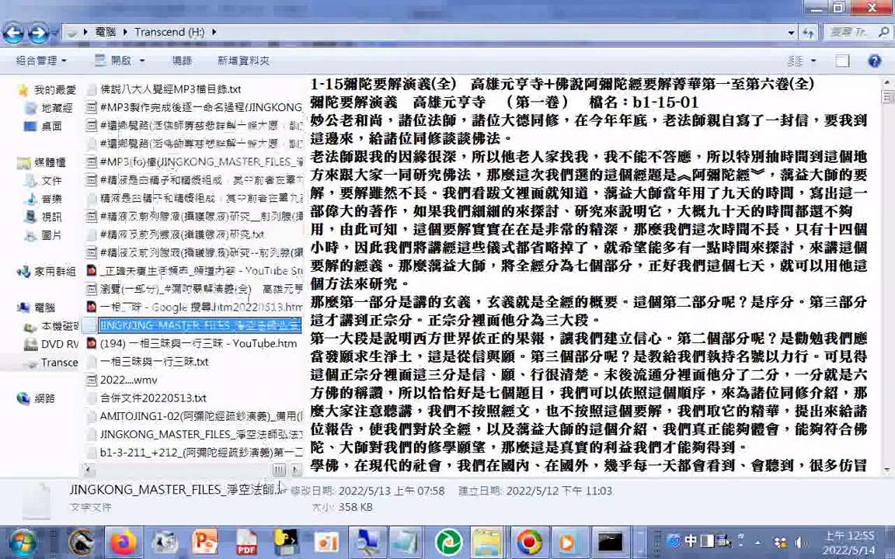
Open the AMITOJING1-02(txt)(101...285) folder in its own window and select the combined AMITOJING1-02(阿彌陀經疏鈔演義)(101...285)all.txt file.
{"action": "left_click", "coordinate": [487, 541]}
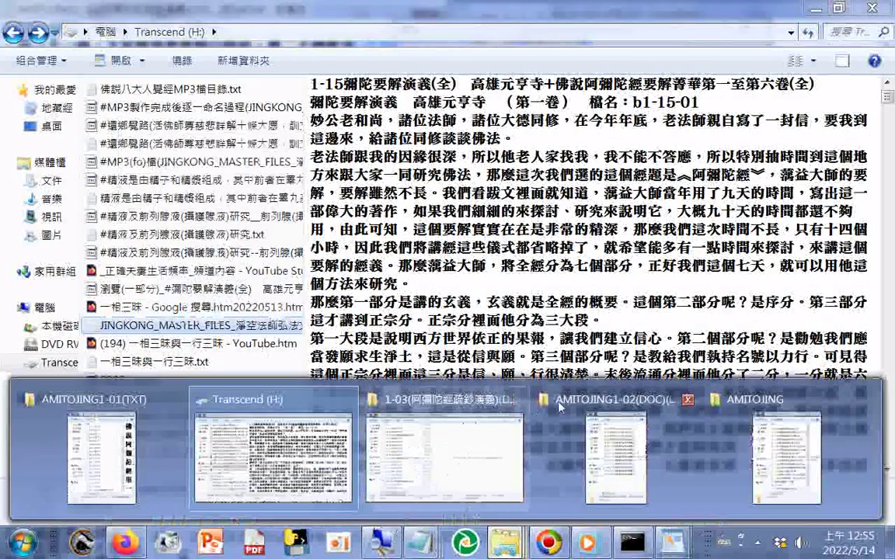
{"action": "left_click", "coordinate": [559, 407]}
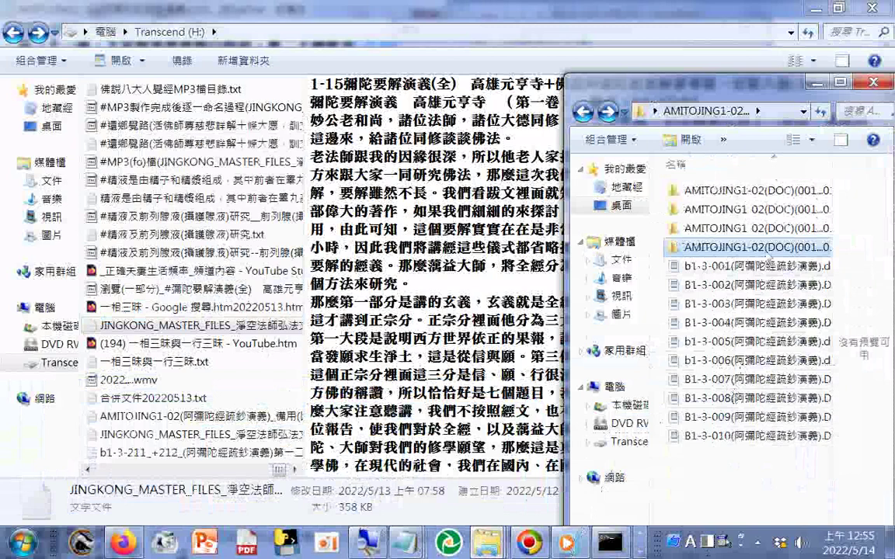
{"action": "double_click", "coordinate": [766, 252]}
{"action": "left_click_drag", "start_coordinate": [824, 188], "coordinate": [769, 523]}
{"action": "left_click_drag", "start_coordinate": [661, 95], "coordinate": [187, 53]}
{"action": "left_click", "coordinate": [236, 487]}
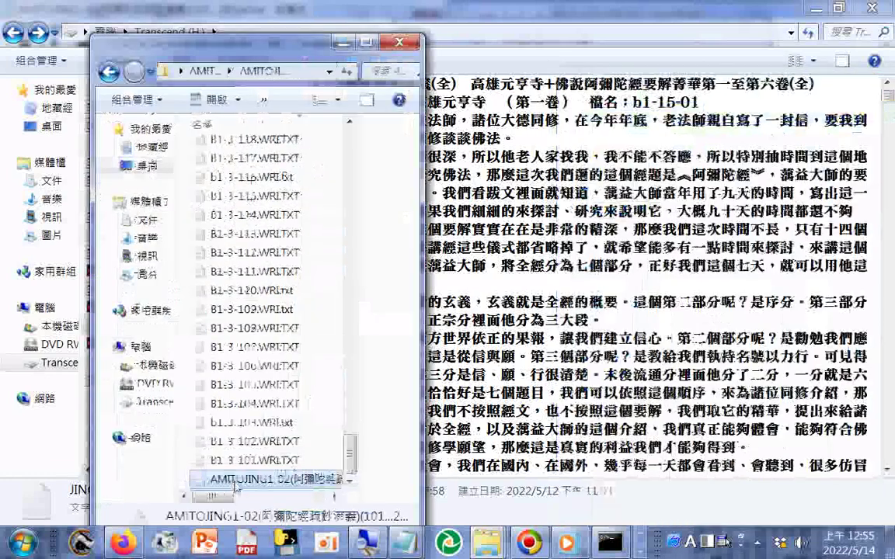
Rename the combined file by pasting JINGKONG_MASTER_FILES_淨空法師弘法文字資料_no-sale_ in front of its existing name.
{"action": "double_click", "coordinate": [236, 481]}
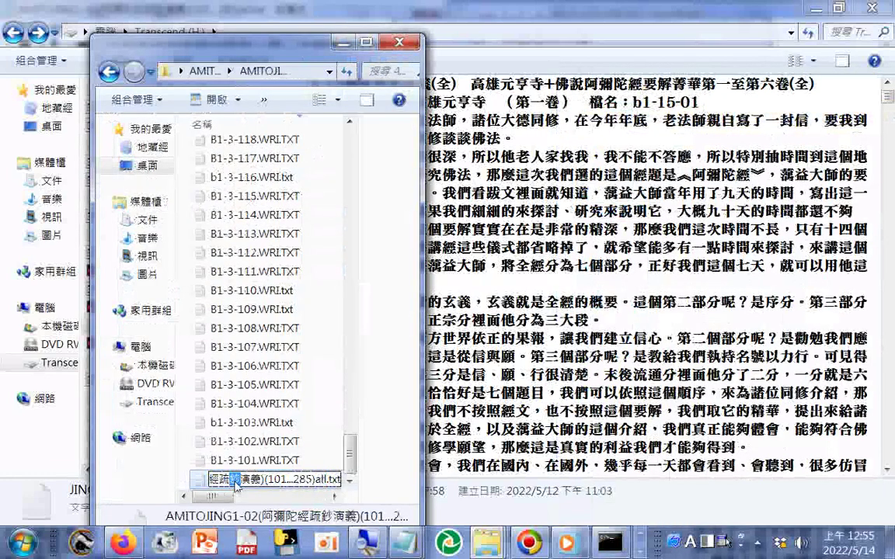
{"action": "key", "text": "Home"}
{"action": "right_click", "coordinate": [212, 483]}
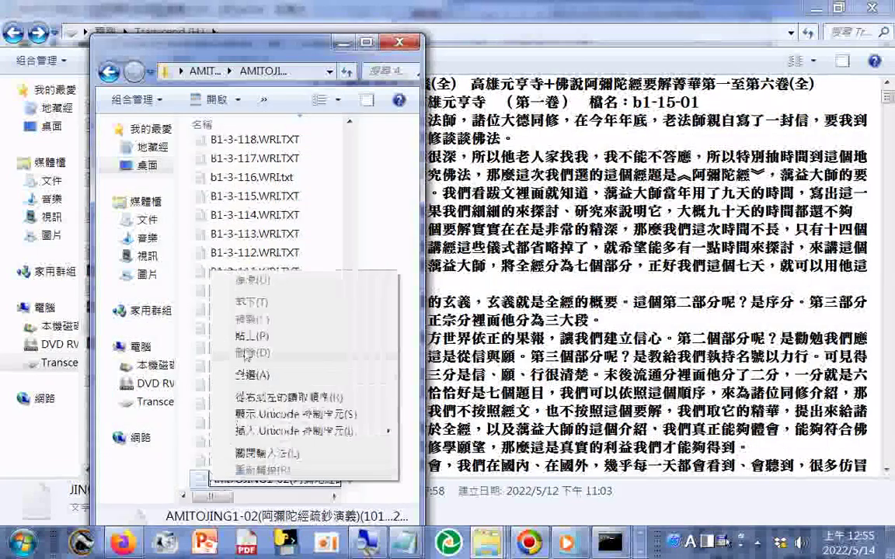
{"action": "left_click", "coordinate": [251, 337]}
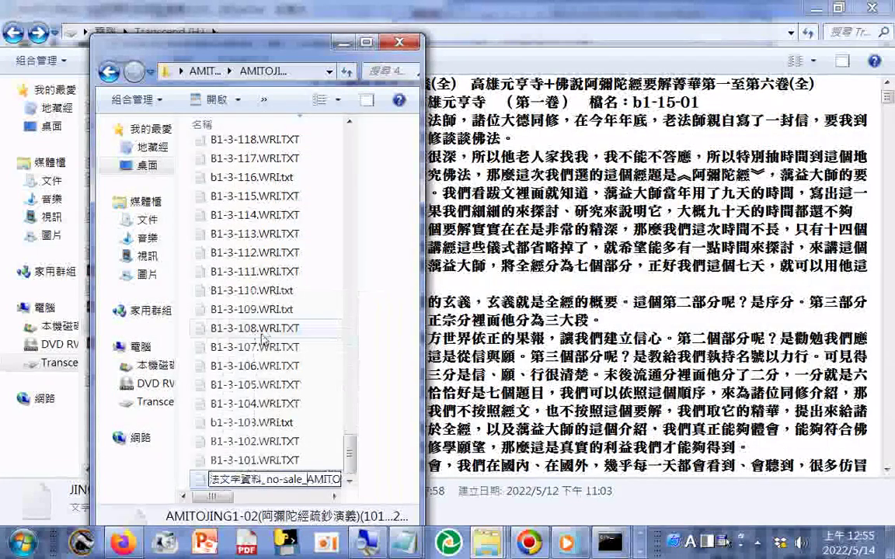
{"action": "key", "text": "Return"}
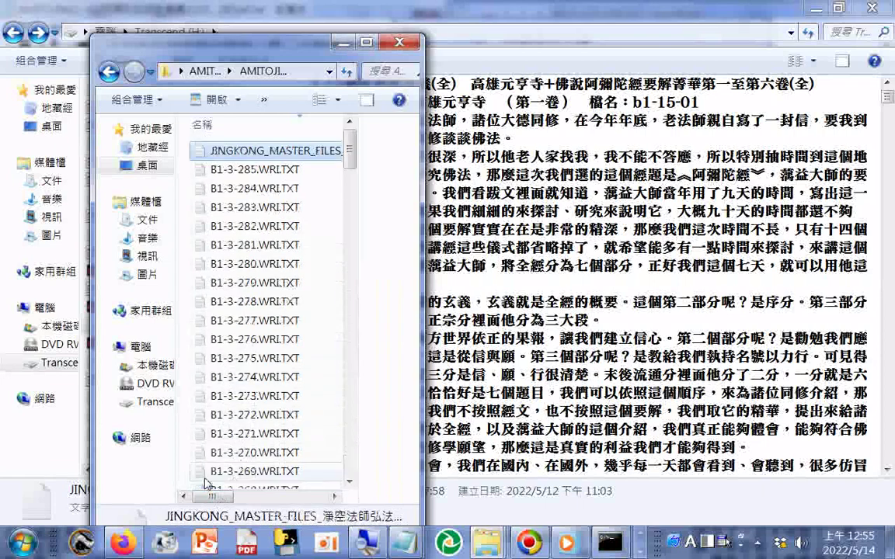
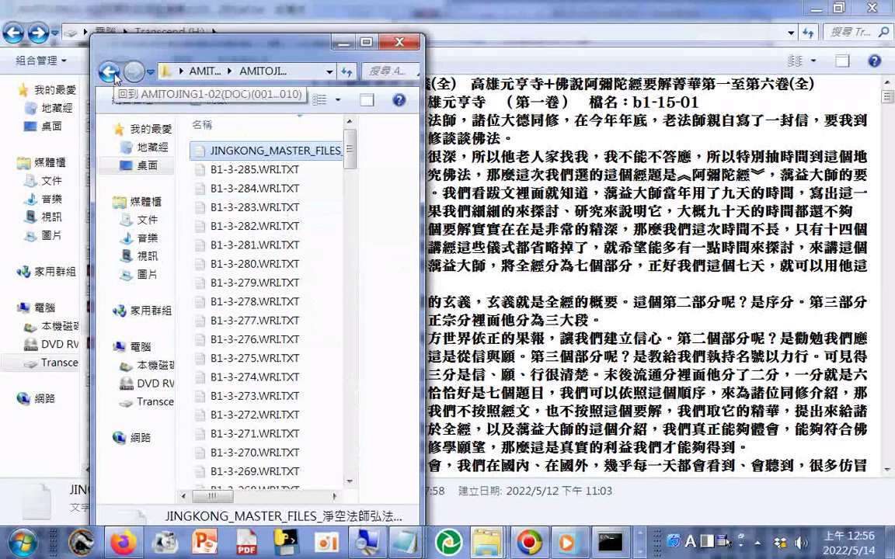
Switch to the AMITOJING1-01(TXT) folder window and bring its combined 佛說阿彌陀經 text file into view.
{"action": "mouse_move", "coordinate": [494, 551]}
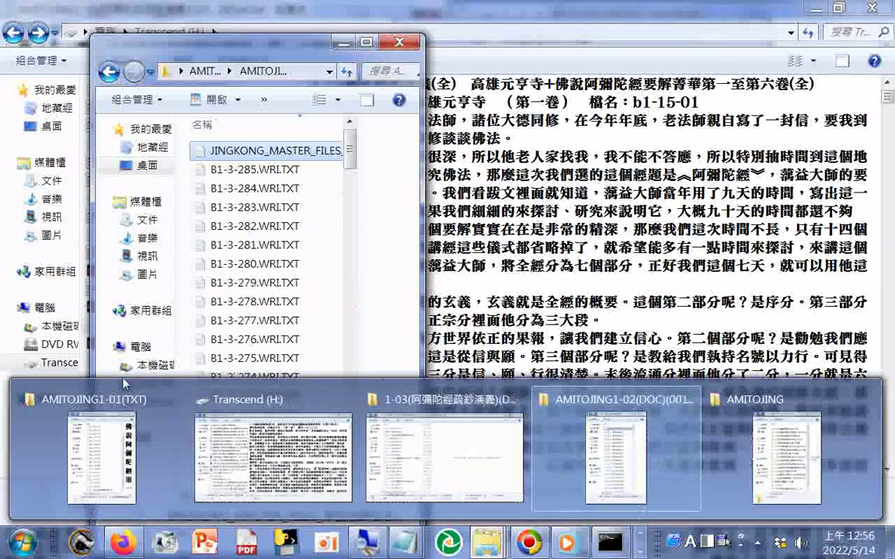
{"action": "mouse_move", "coordinate": [114, 402]}
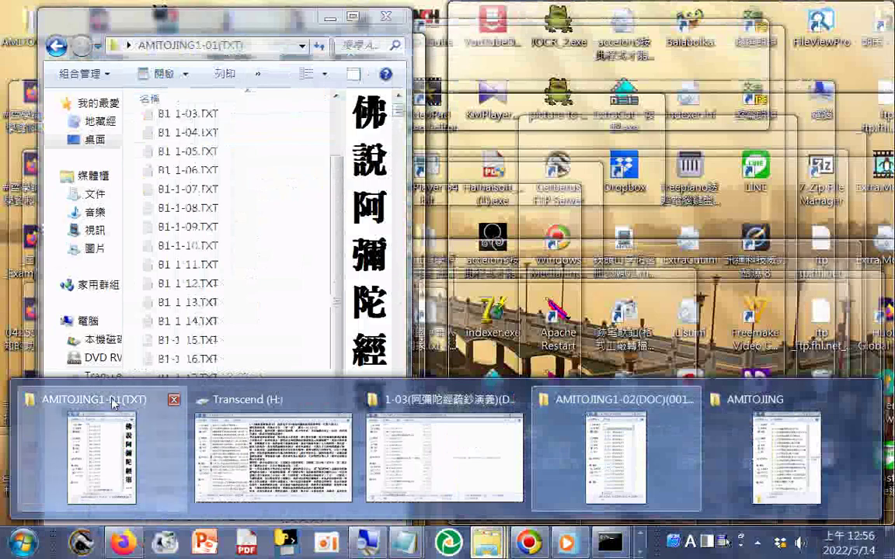
{"action": "left_click", "coordinate": [114, 402]}
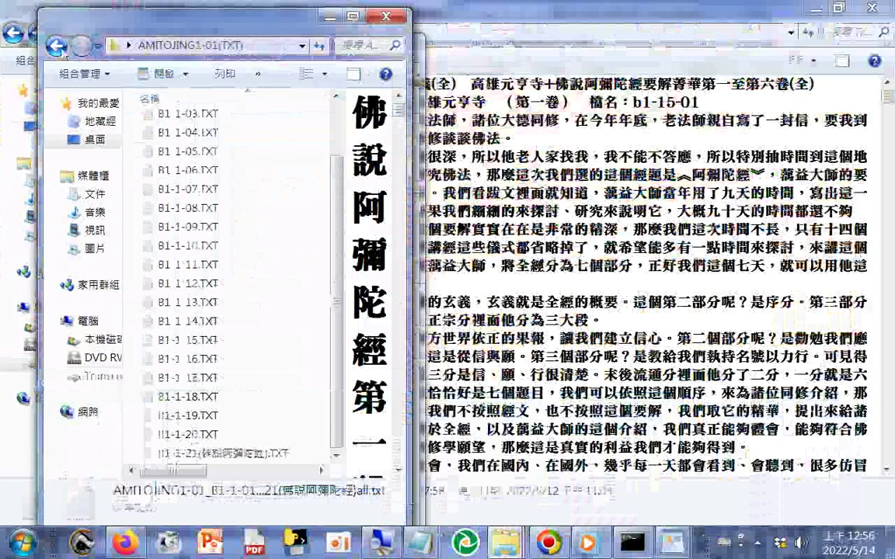
{"action": "left_click", "coordinate": [128, 47]}
{"action": "left_click", "coordinate": [129, 47]}
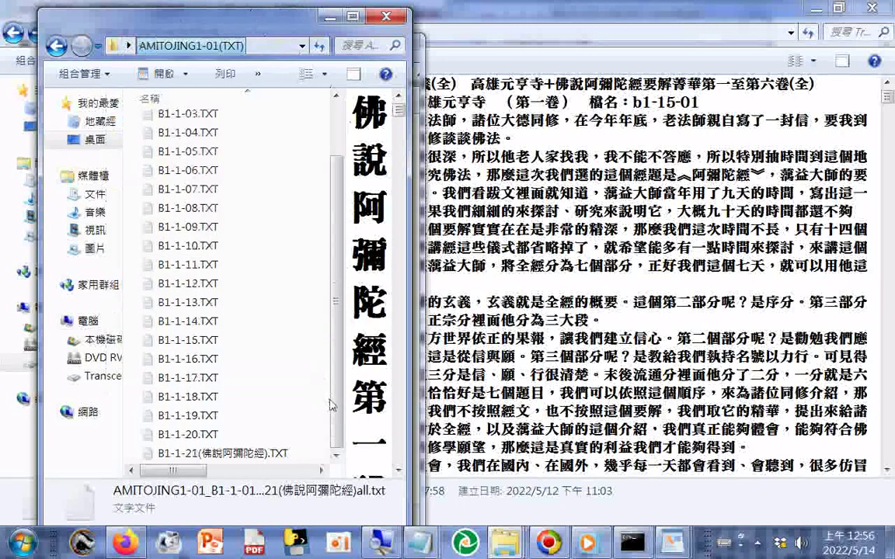
{"action": "left_click_drag", "start_coordinate": [336, 404], "coordinate": [338, 357]}
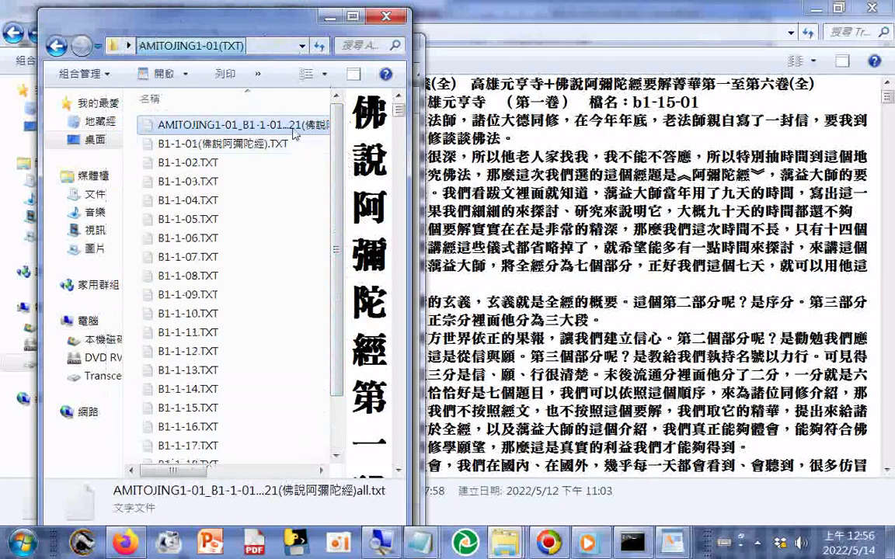
Rename the combined 佛說阿彌陀經 text file by pasting JINGKONG_MASTER_FILES_淨空法師弘法文字資料_no-sale_ in front of its existing name.
{"action": "double_click", "coordinate": [268, 124]}
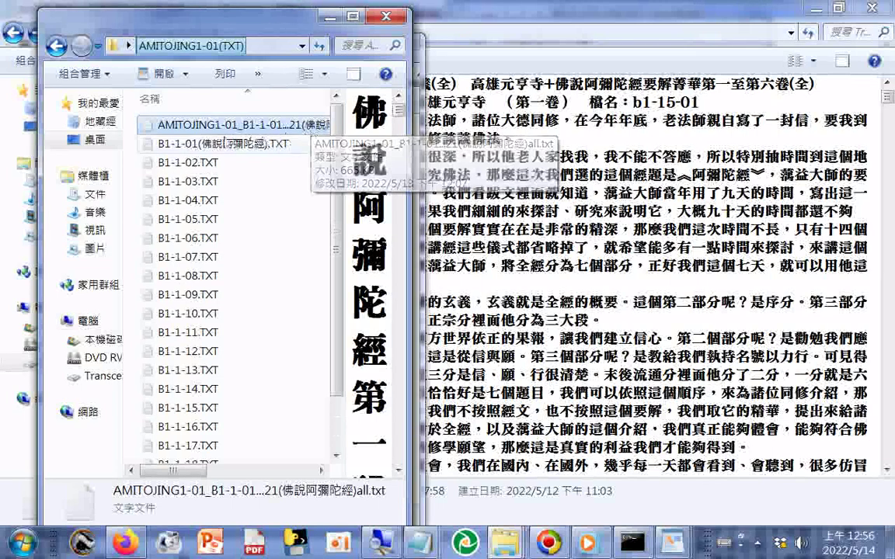
{"action": "left_click", "coordinate": [168, 132]}
{"action": "left_click_drag", "start_coordinate": [159, 126], "coordinate": [114, 122]}
{"action": "left_click", "coordinate": [157, 124]}
{"action": "right_click", "coordinate": [147, 115]}
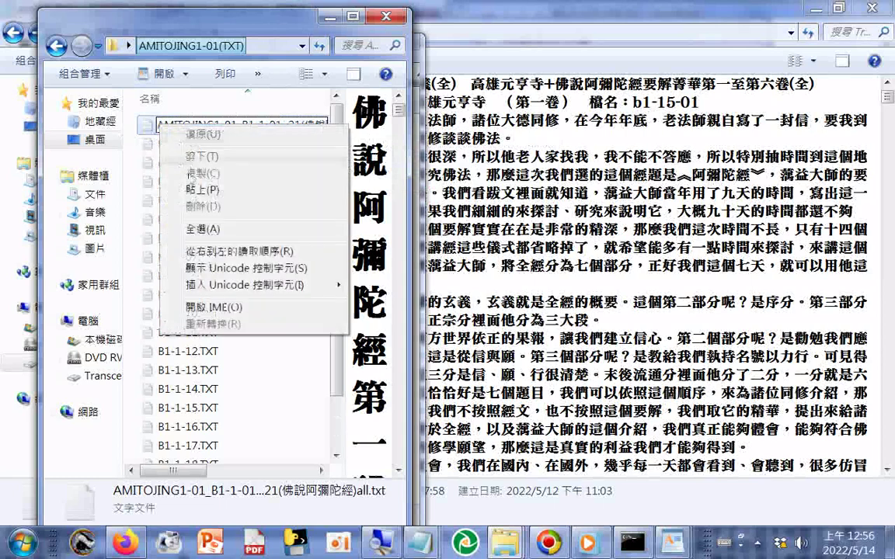
{"action": "left_click", "coordinate": [183, 174]}
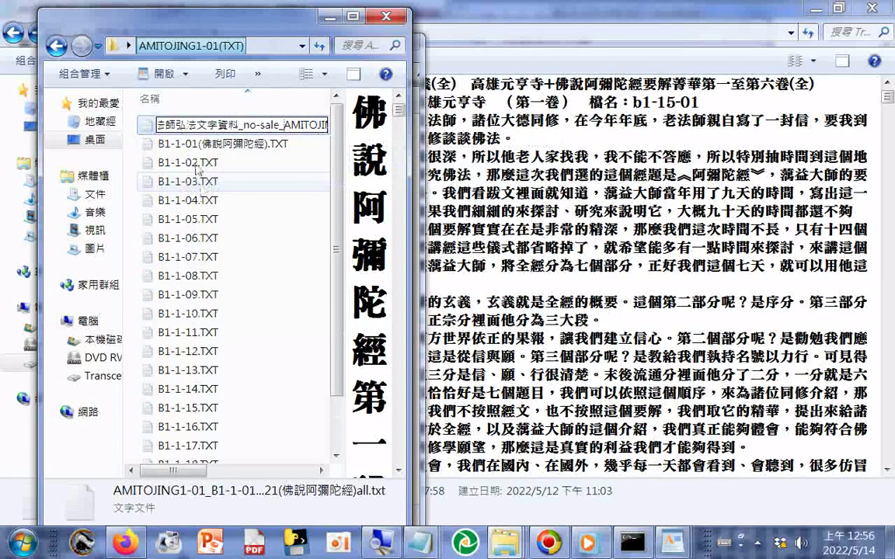
{"action": "key", "text": "Return"}
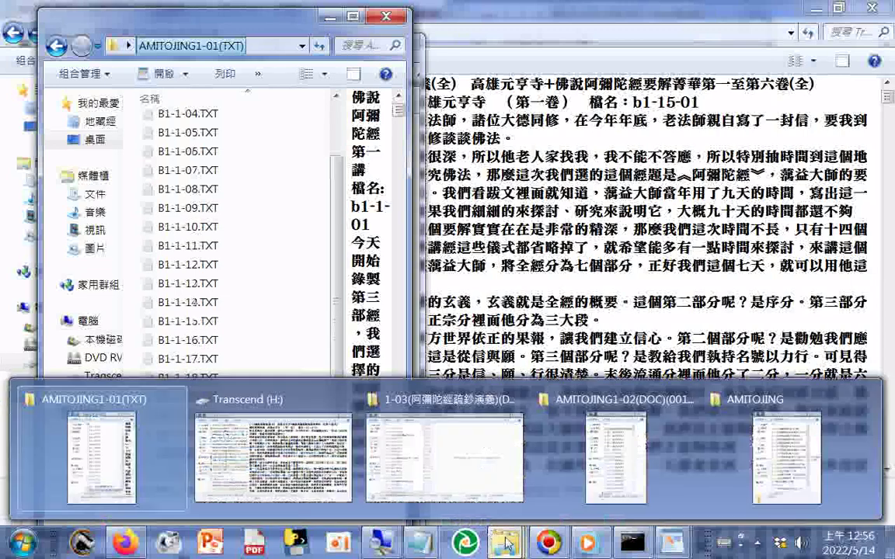
Switch to the 1-03(阿彌陀經疏鈔演義) folder window and return to its parent AMITOJING folder.
{"action": "mouse_move", "coordinate": [477, 407]}
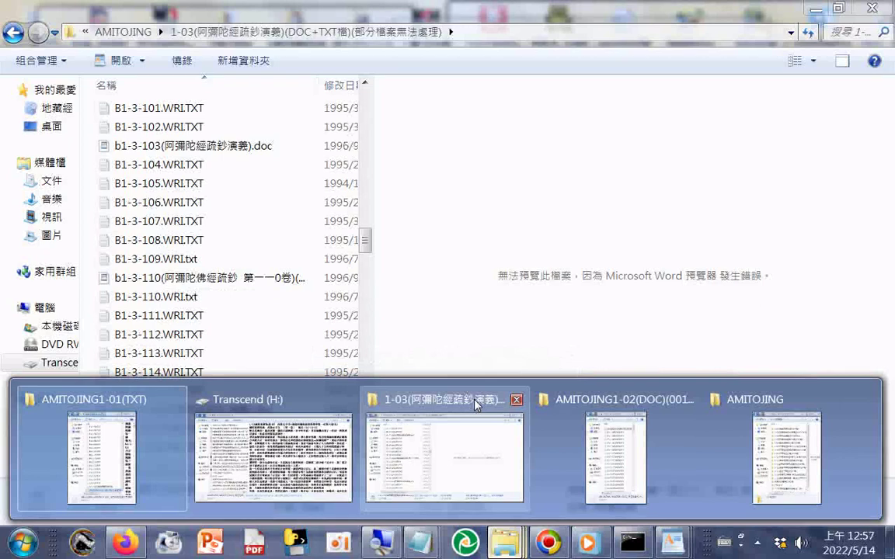
{"action": "left_click", "coordinate": [476, 404]}
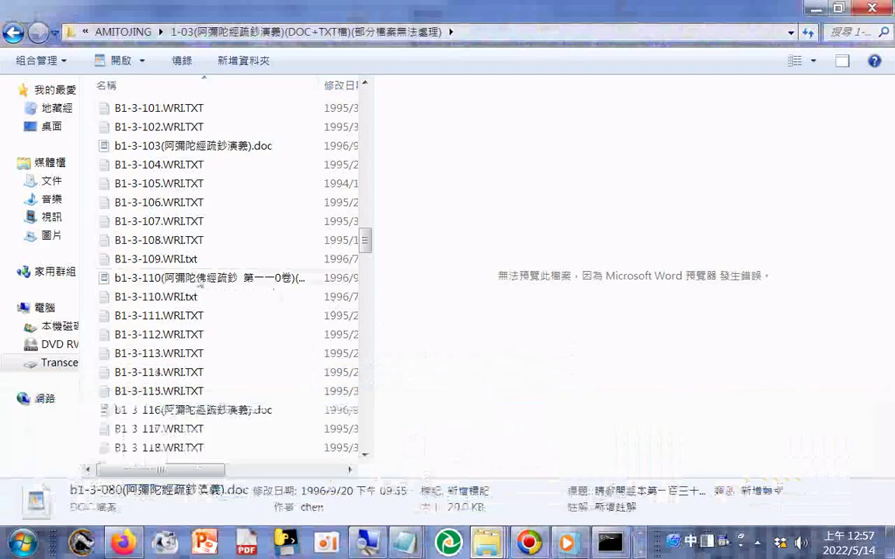
{"action": "left_click", "coordinate": [12, 32]}
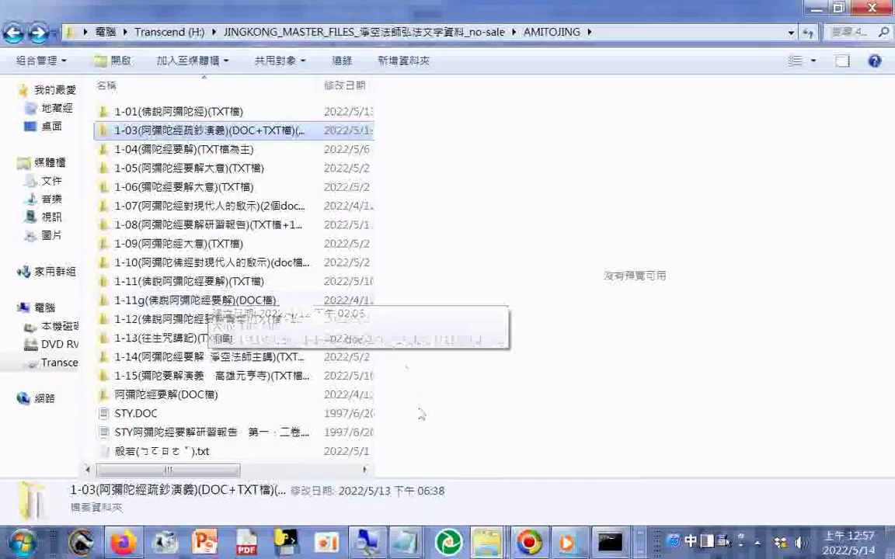
Back in the AMITOJING1-01(TXT) window, read through the full name of the prefixed combined file to check it.
{"action": "mouse_move", "coordinate": [484, 550]}
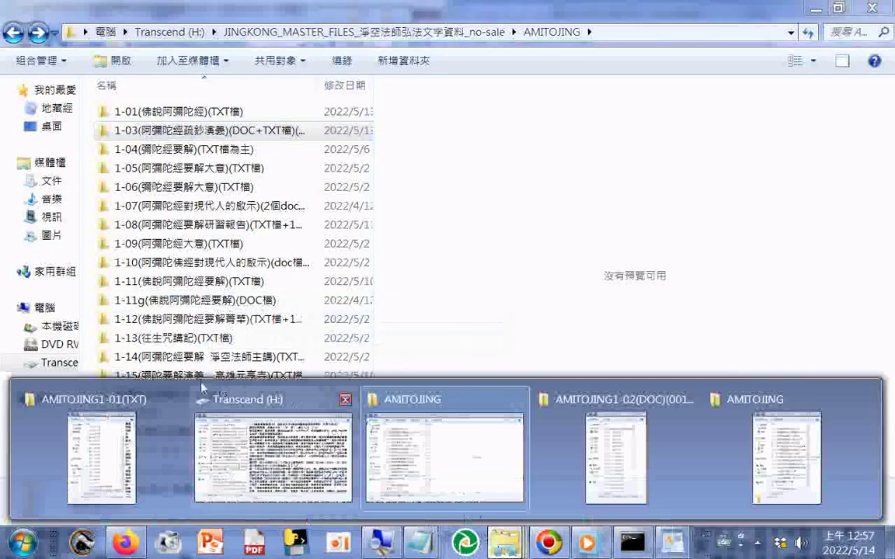
{"action": "left_click", "coordinate": [120, 349]}
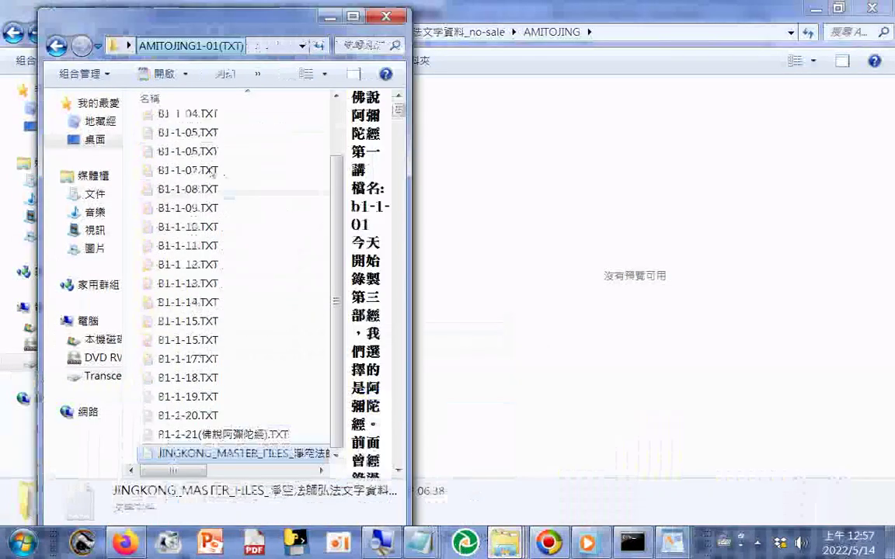
{"action": "left_click", "coordinate": [257, 458]}
{"action": "left_click", "coordinate": [258, 456]}
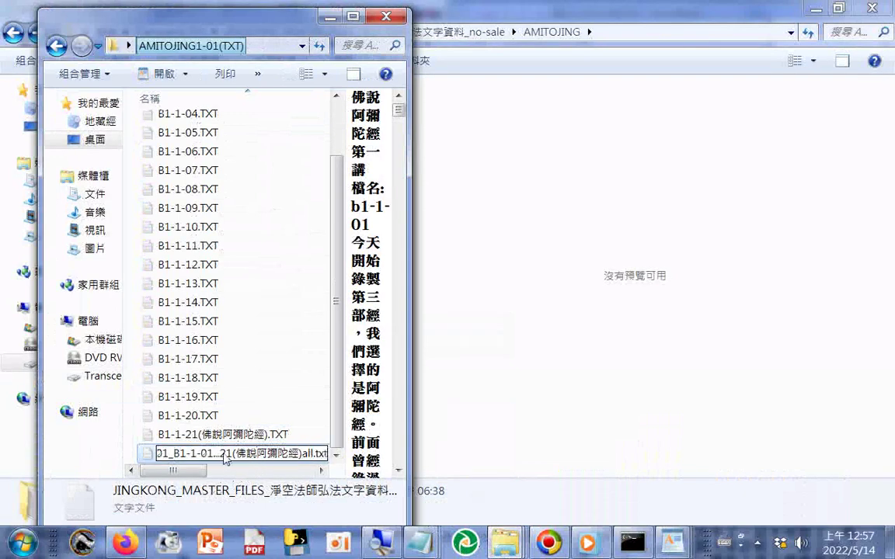
{"action": "left_click_drag", "start_coordinate": [205, 455], "coordinate": [144, 454]}
{"action": "left_click", "coordinate": [281, 454]}
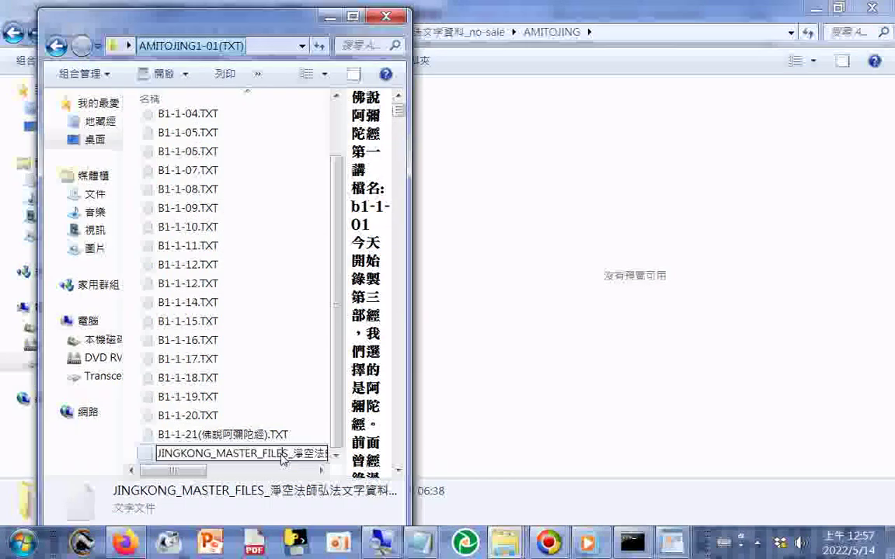
{"action": "key", "text": "Right"}
{"action": "key", "text": "Right"}
{"action": "key", "text": "Right"}
{"action": "key", "text": "Right"}
{"action": "key", "text": "Right"}
{"action": "key", "text": "Right"}
{"action": "key", "text": "Right"}
{"action": "key", "text": "Right"}
{"action": "key", "text": "Right"}
{"action": "key", "text": "Right"}
{"action": "key", "text": "Right"}
{"action": "key", "text": "Right"}
{"action": "key", "text": "Right"}
{"action": "key", "text": "Right"}
{"action": "key", "text": "Right"}
{"action": "key", "text": "Right"}
{"action": "key", "text": "Right"}
{"action": "key", "text": "Right"}
{"action": "key", "text": "Right"}
{"action": "key", "text": "Right"}
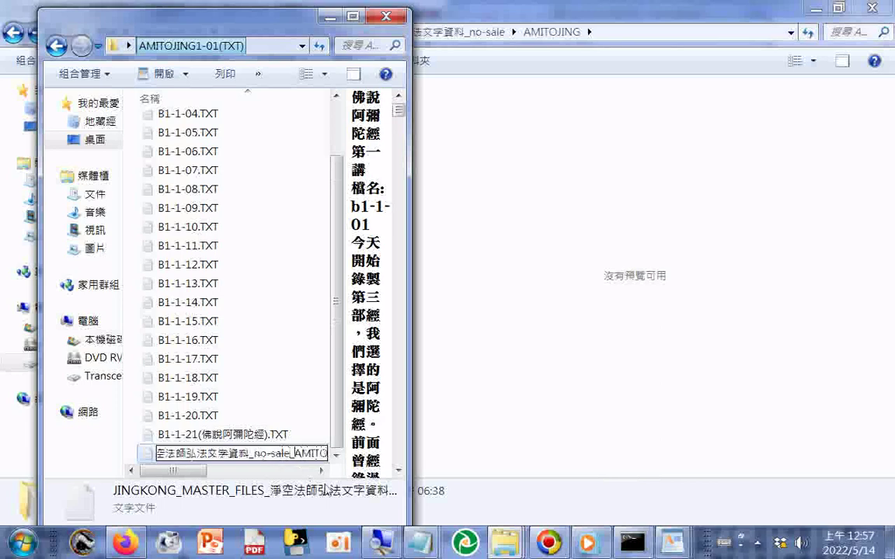
{"action": "key", "text": "Right"}
{"action": "key", "text": "Right"}
{"action": "key", "text": "Right"}
{"action": "key", "text": "Right"}
{"action": "key", "text": "Right"}
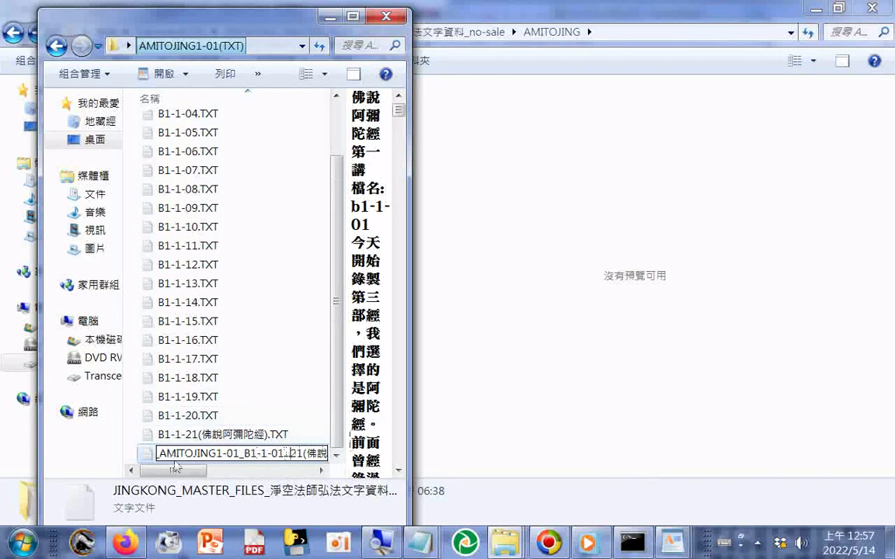
{"action": "key", "text": "Right"}
{"action": "key", "text": "Return"}
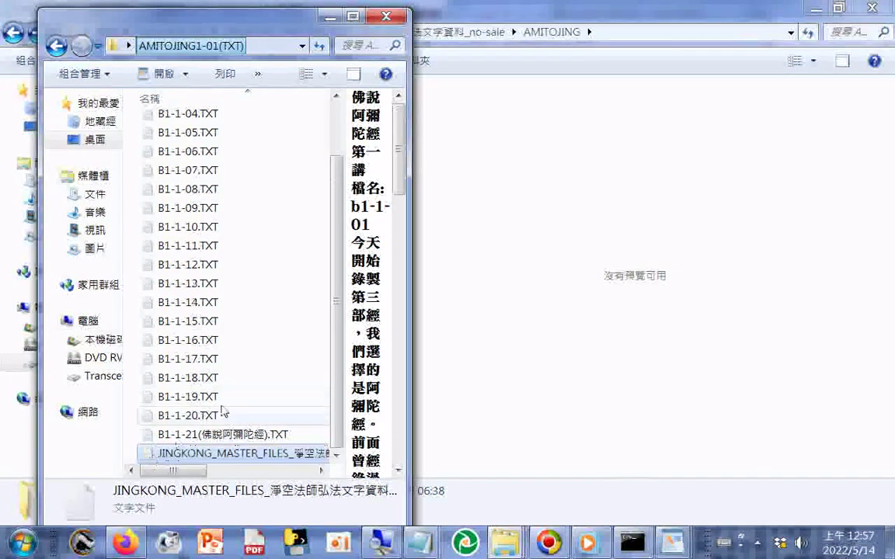
In the AMITOJING1-02 window, change the series number in the prefixed combined (101...285) file's name to AMITOJING1-03.
{"action": "left_click", "coordinate": [503, 15]}
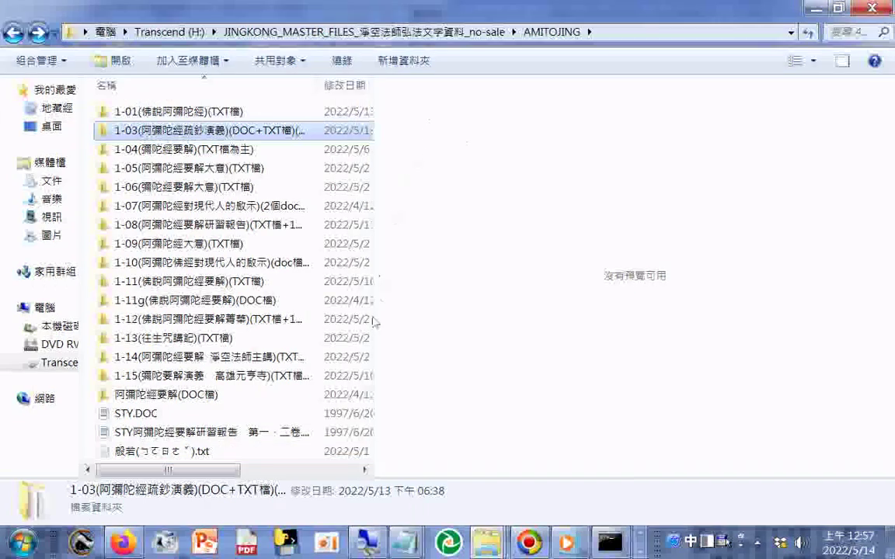
{"action": "mouse_move", "coordinate": [490, 548]}
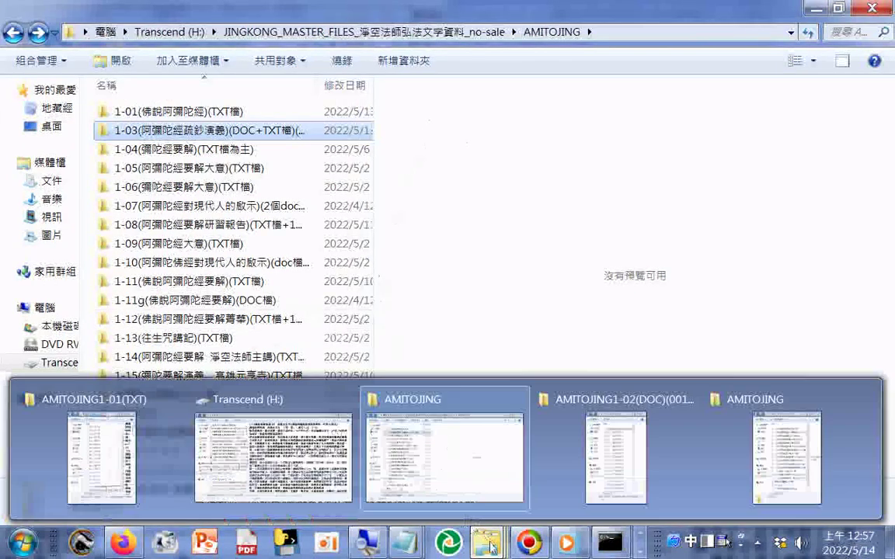
{"action": "left_click", "coordinate": [649, 412]}
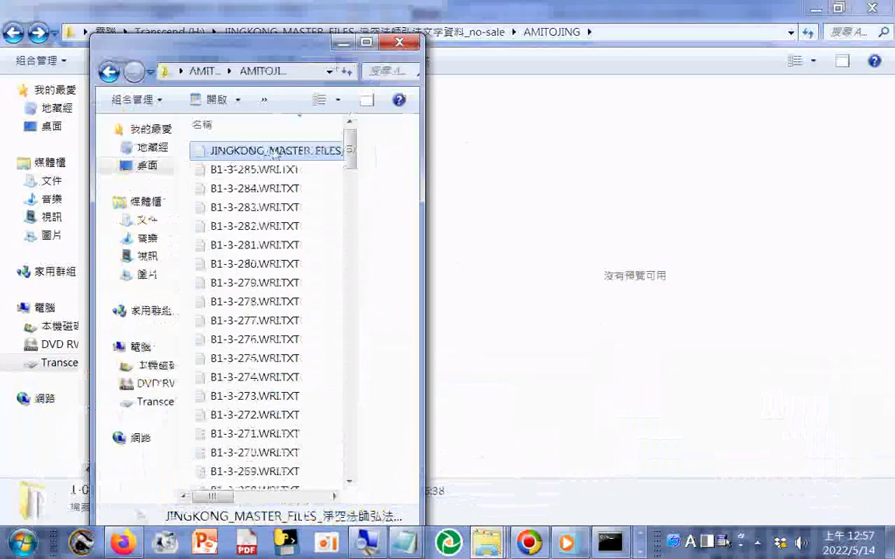
{"action": "left_click", "coordinate": [282, 152]}
{"action": "left_click_drag", "start_coordinate": [209, 161], "coordinate": [241, 158]}
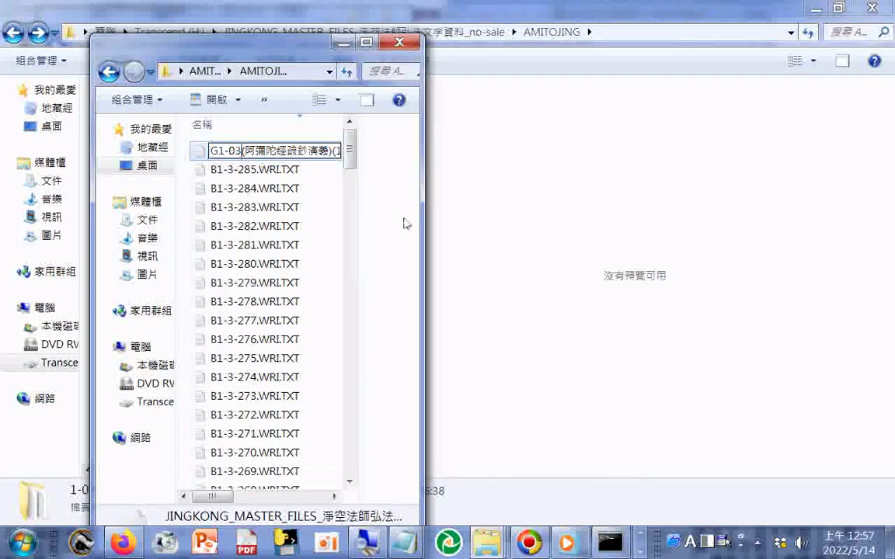
{"action": "key", "text": "Escape"}
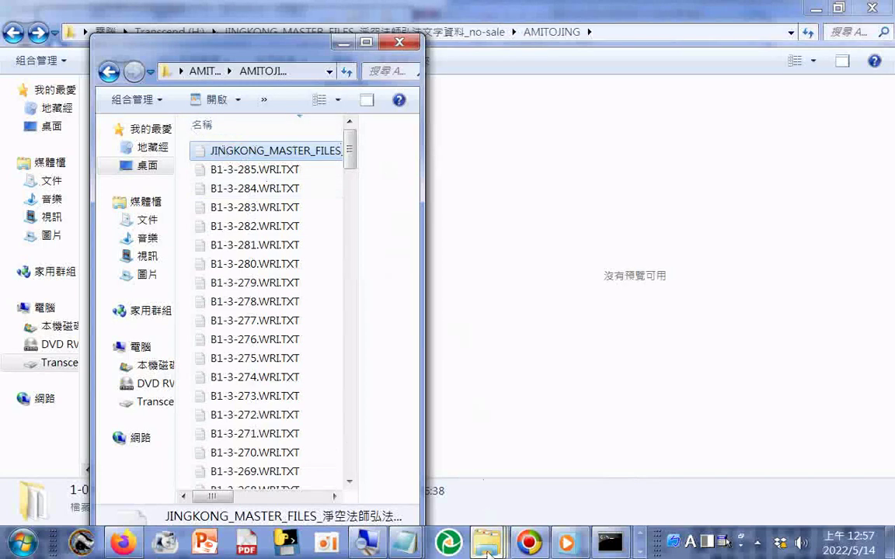
Place the smaller AMITOJING folder window beside the source window and open the 1-03(阿彌陀經疏鈔演義) folder in it.
{"action": "mouse_move", "coordinate": [487, 548]}
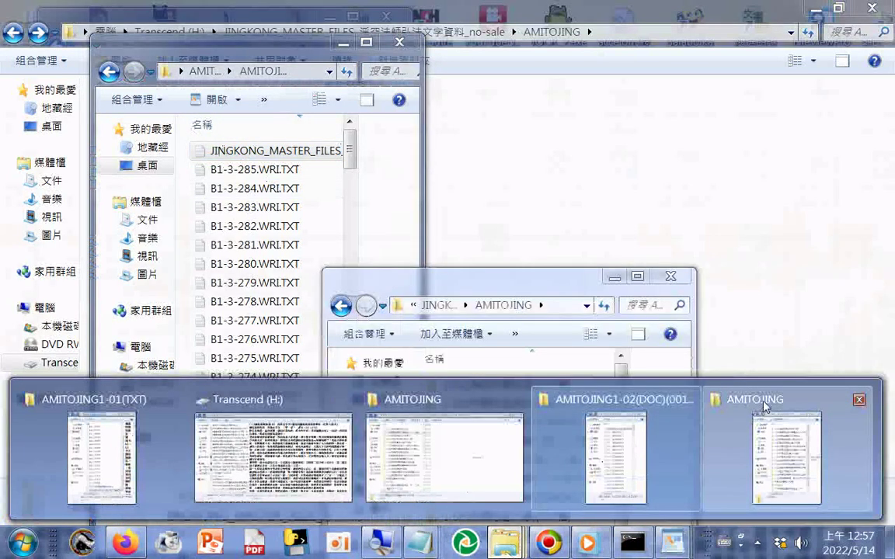
{"action": "left_click", "coordinate": [765, 406]}
{"action": "left_click_drag", "start_coordinate": [486, 276], "coordinate": [519, 39]}
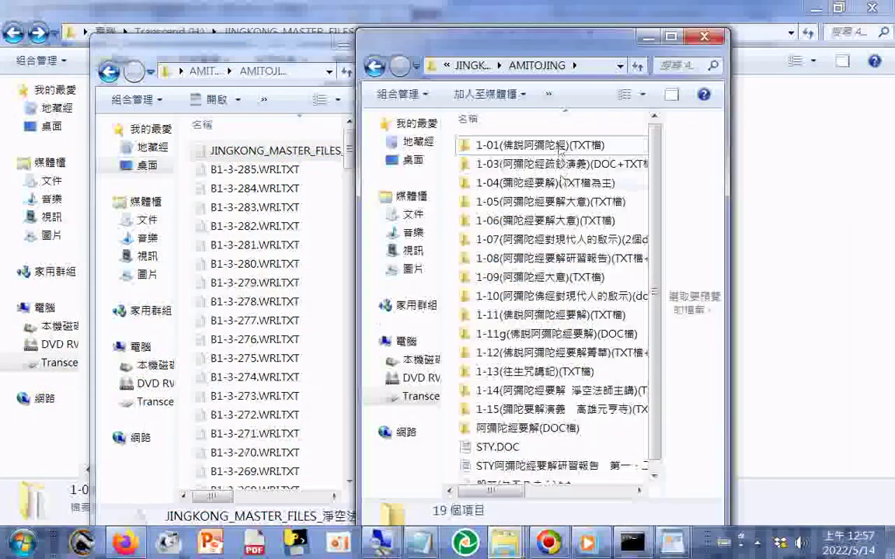
{"action": "double_click", "coordinate": [500, 161]}
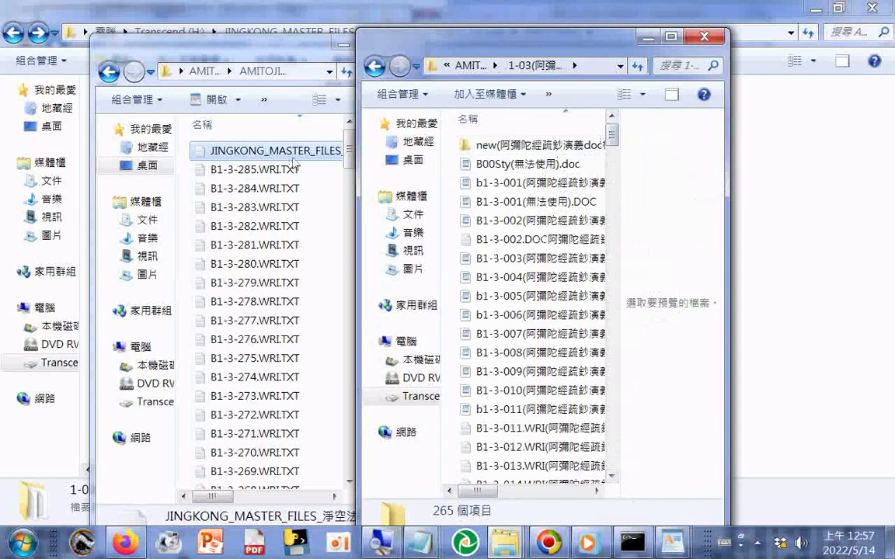
Copy the prefixed combined (101...285) text file into the 1-03(阿彌陀經疏鈔演義) folder.
{"action": "left_click_drag", "start_coordinate": [296, 156], "coordinate": [641, 128]}
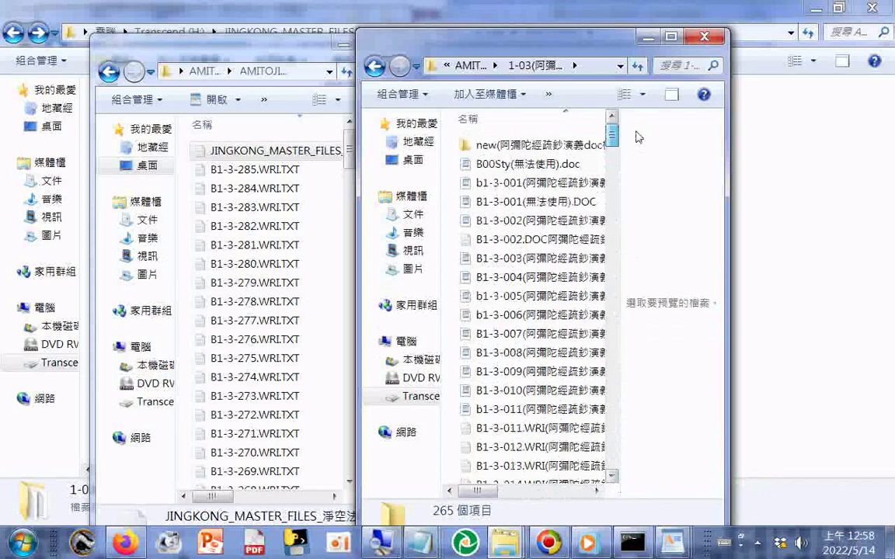
{"action": "left_click_drag", "start_coordinate": [634, 142], "coordinate": [612, 479]}
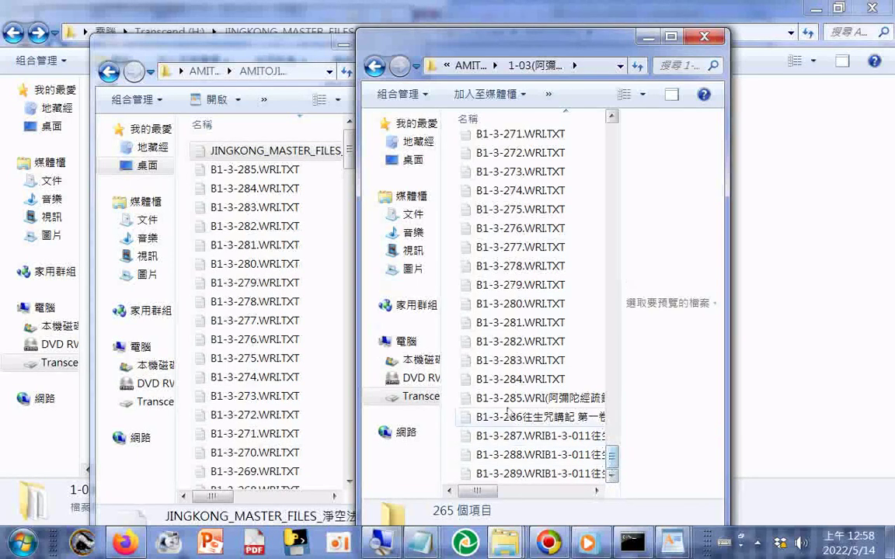
{"action": "left_click_drag", "start_coordinate": [270, 142], "coordinate": [459, 255]}
{"action": "left_click_drag", "start_coordinate": [479, 286], "coordinate": [455, 350]}
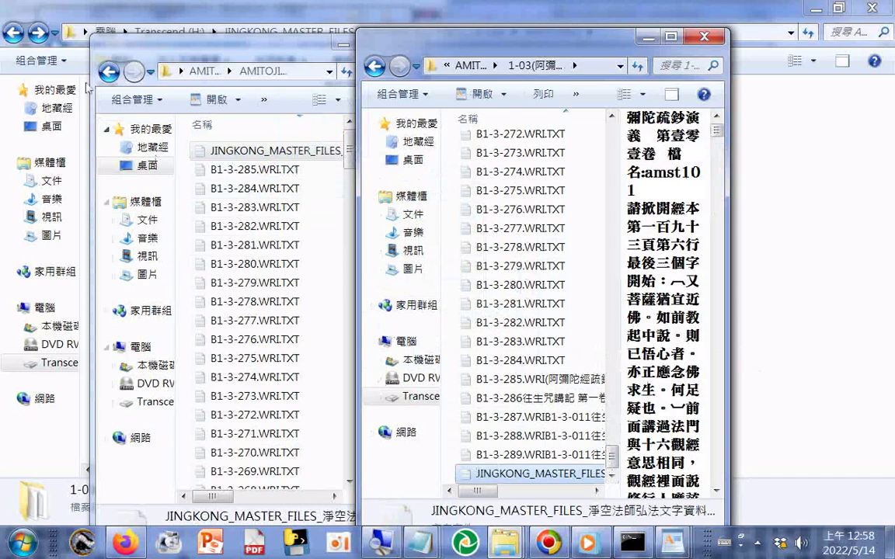
Go back to AMITOJING1-02(DOC)(001...010), widen its window and open the AMITOJING1-02(txt)(011...022) subfolder.
{"action": "left_click", "coordinate": [109, 72]}
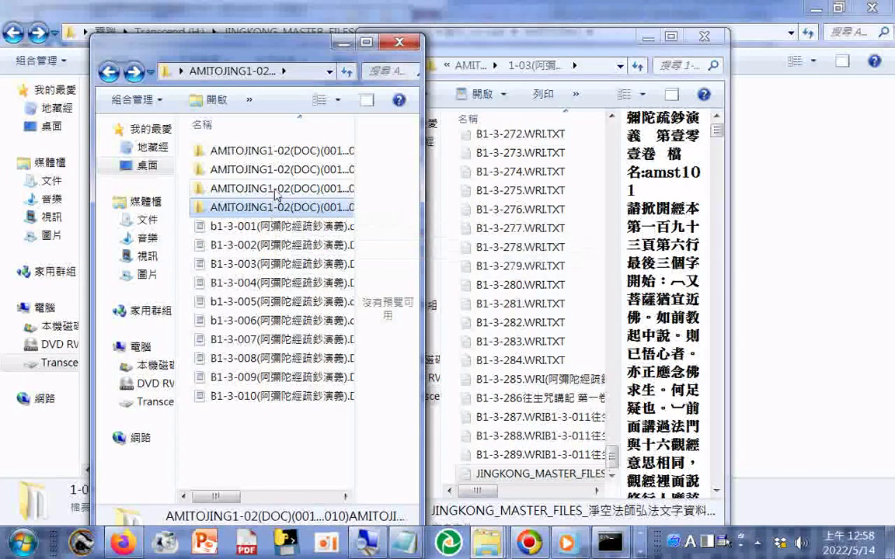
{"action": "left_click", "coordinate": [504, 479]}
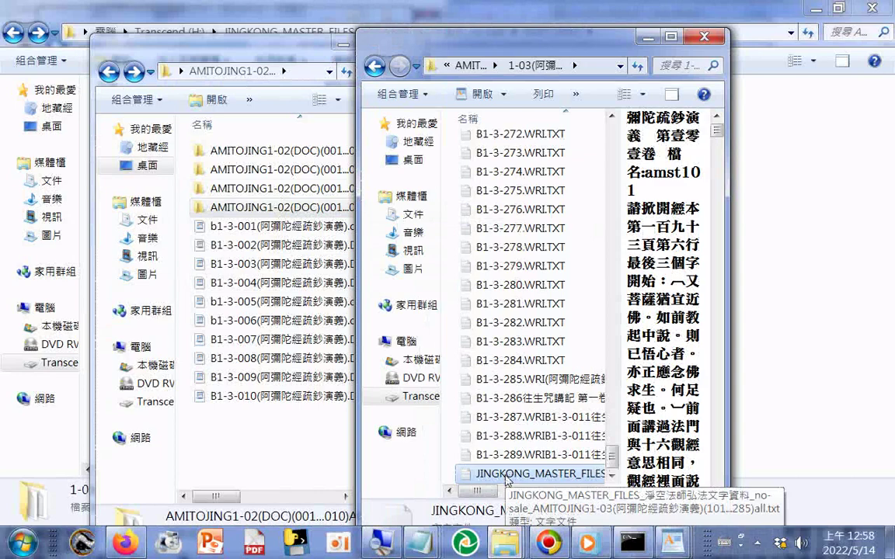
{"action": "left_click", "coordinate": [313, 153]}
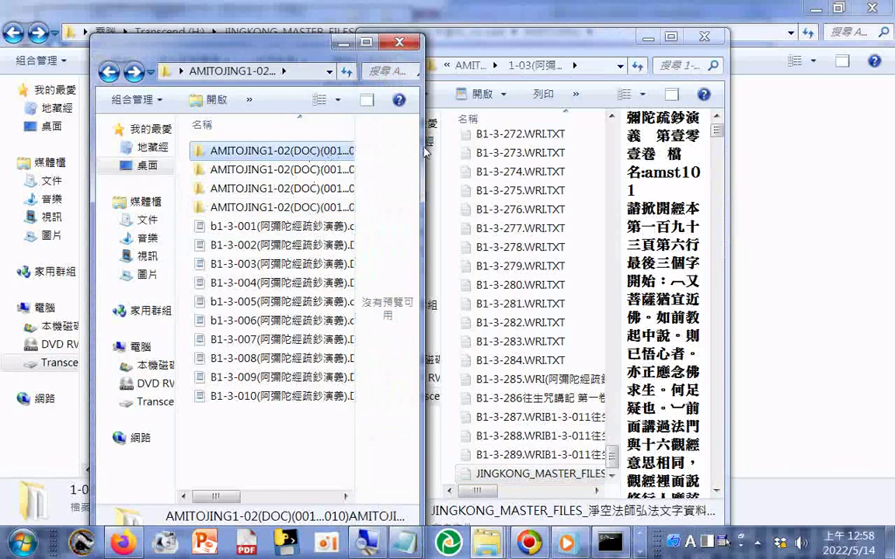
{"action": "left_click_drag", "start_coordinate": [424, 147], "coordinate": [752, 159]}
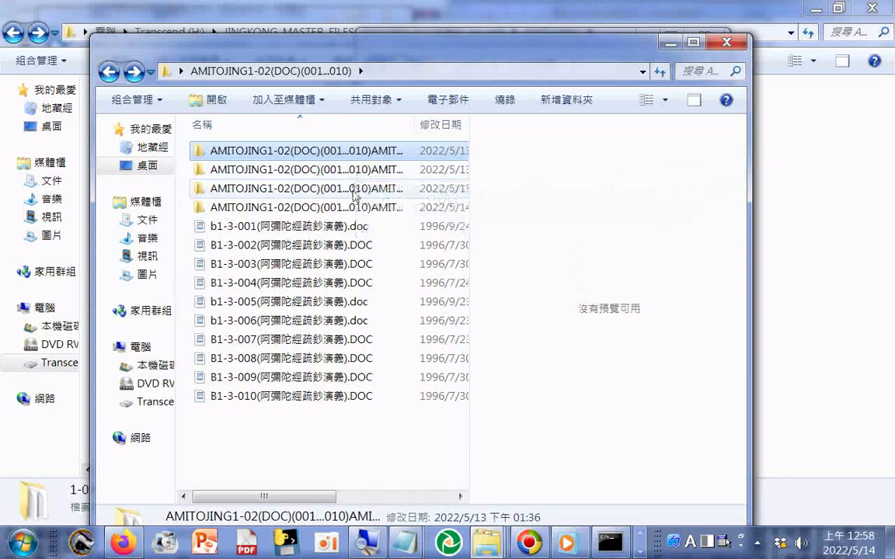
{"action": "double_click", "coordinate": [358, 157]}
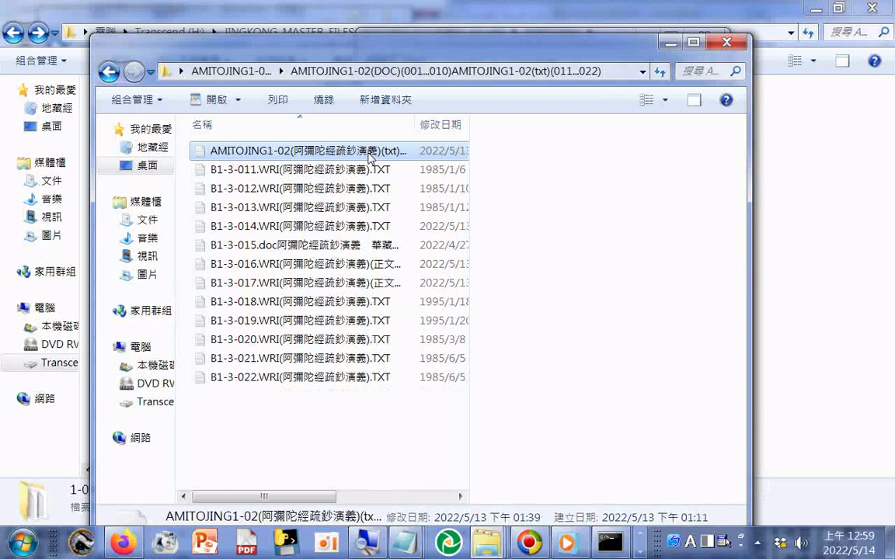
{"action": "right_click", "coordinate": [369, 156]}
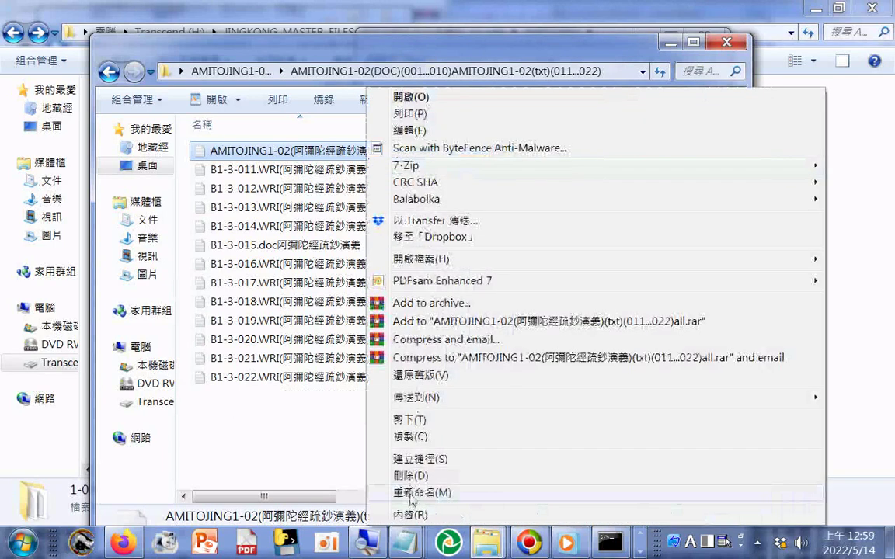
{"action": "left_click", "coordinate": [411, 486]}
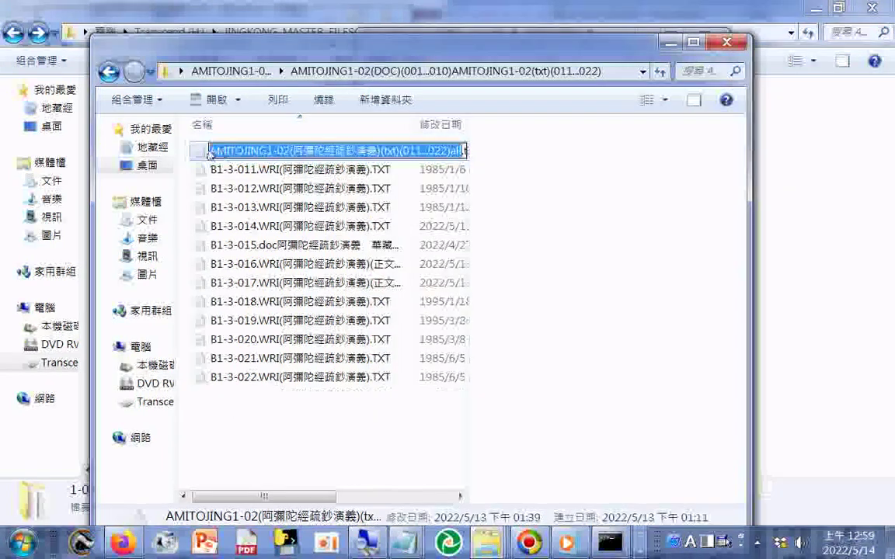
{"action": "key", "text": "Return"}
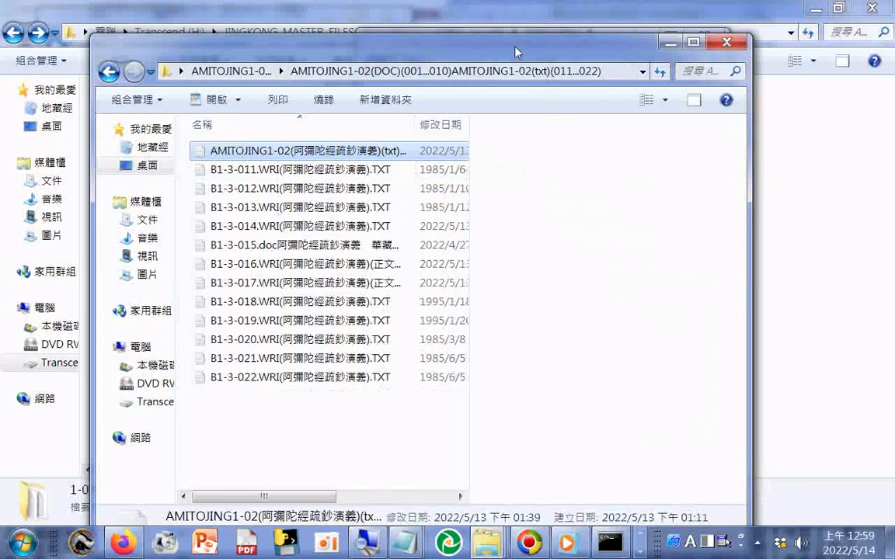
Move the source window aside and copy the combined AMITOJING1-02(阿彌陀經疏鈔演義)(txt)(011...022)all.txt file into the 1-03 folder.
{"action": "left_click_drag", "start_coordinate": [516, 53], "coordinate": [273, 63]}
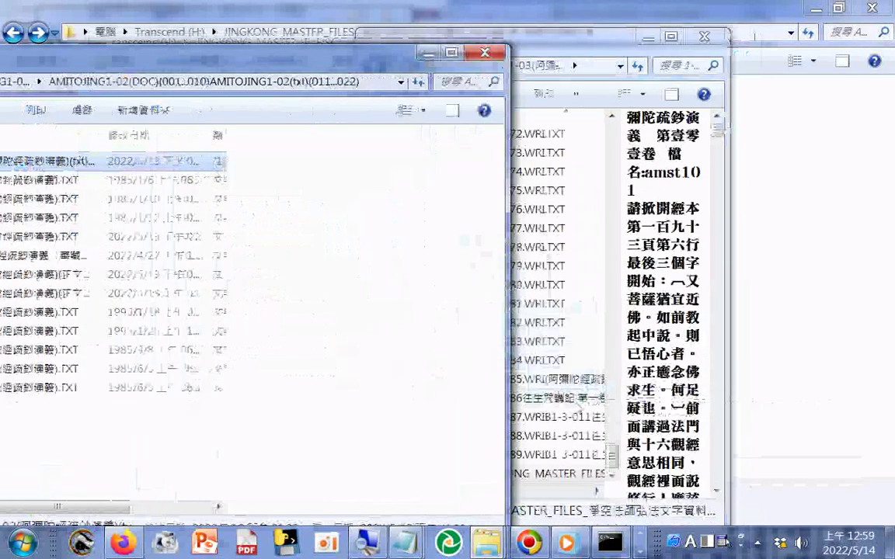
{"action": "left_click_drag", "start_coordinate": [579, 404], "coordinate": [598, 394]}
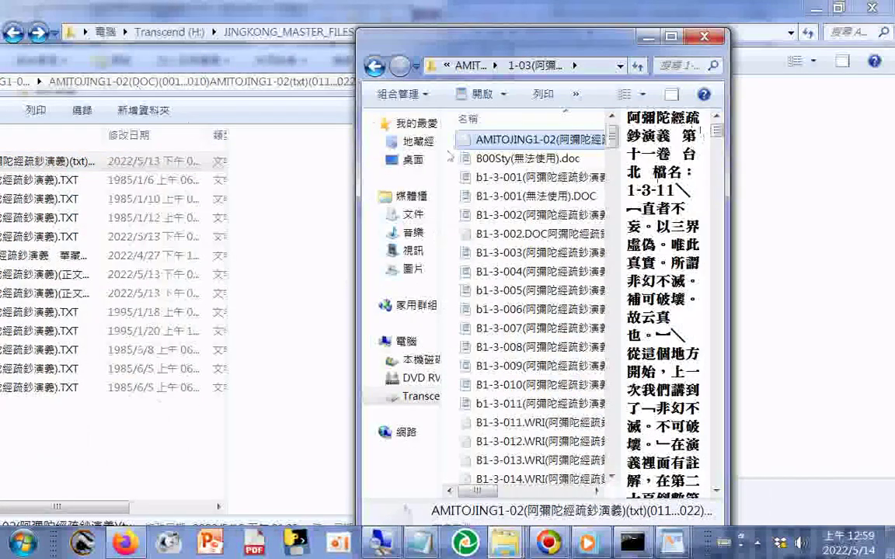
Rename the (011...022) combined file in the 1-03 folder with the JINGKONG_MASTER_FILES_淨空法師弘法文字資料_no-sale_ prefix and change AMITOJING1-02 to AMITOJING1-03.
{"action": "left_click", "coordinate": [464, 143]}
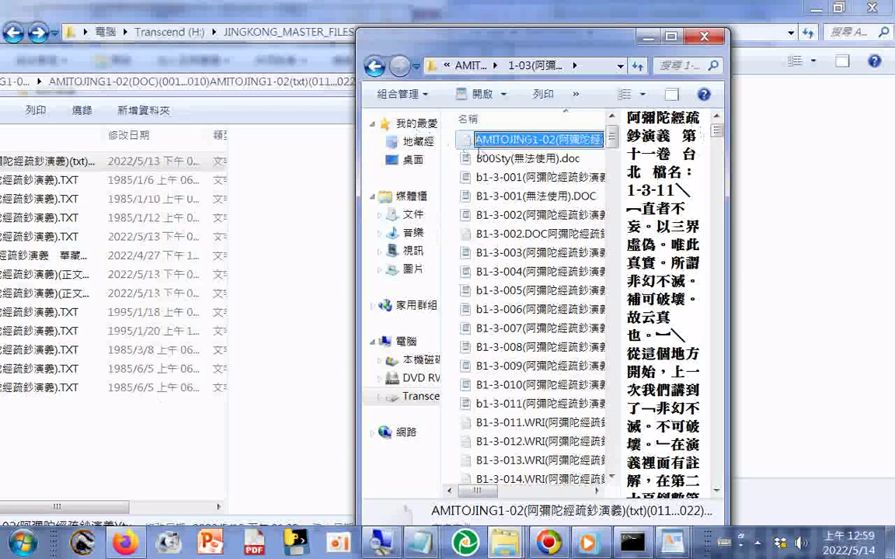
{"action": "left_click", "coordinate": [478, 145]}
{"action": "right_click", "coordinate": [479, 146]}
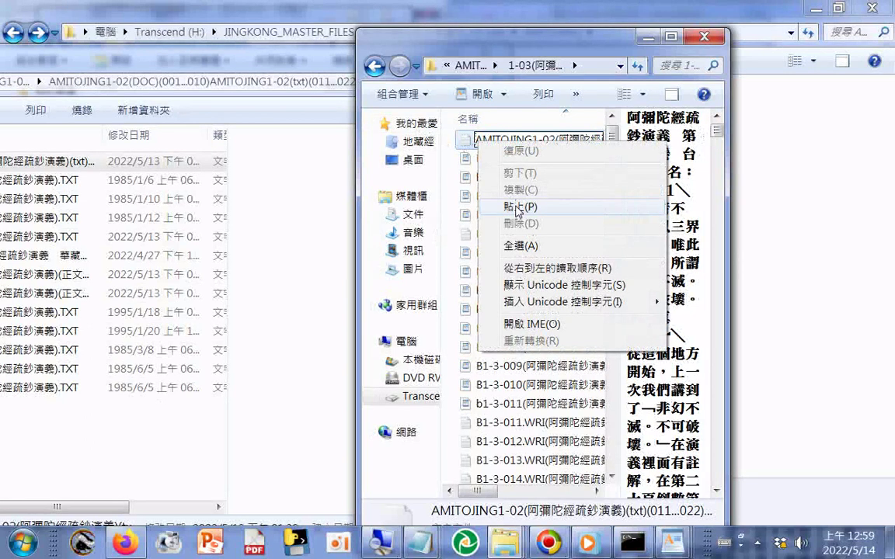
{"action": "left_click", "coordinate": [518, 208]}
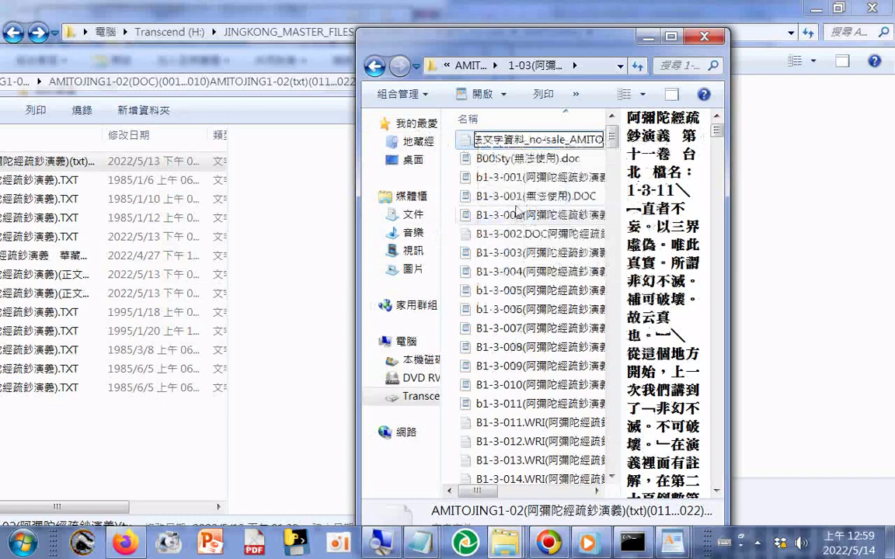
{"action": "key", "text": "Right"}
{"action": "key", "text": "Right"}
{"action": "key", "text": "Right"}
{"action": "key", "text": "Right"}
{"action": "key", "text": "Right"}
{"action": "key", "text": "Right"}
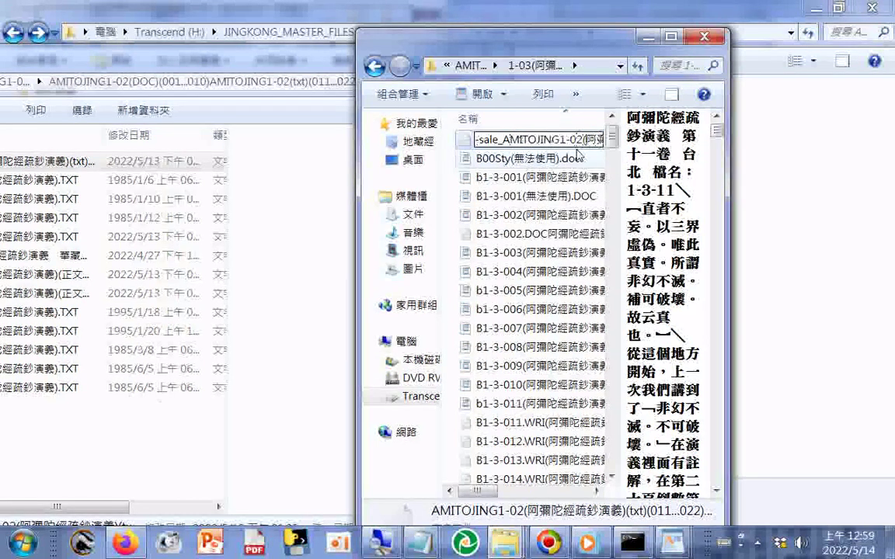
{"action": "key", "text": "Left"}
{"action": "type", "text": "3"}
{"action": "key", "text": "Return"}
Bring the (011...022) source folder window back into view and change AMITOJING1-02 to AMITOJING1-03 in its combined file's name.
{"action": "left_click", "coordinate": [76, 64]}
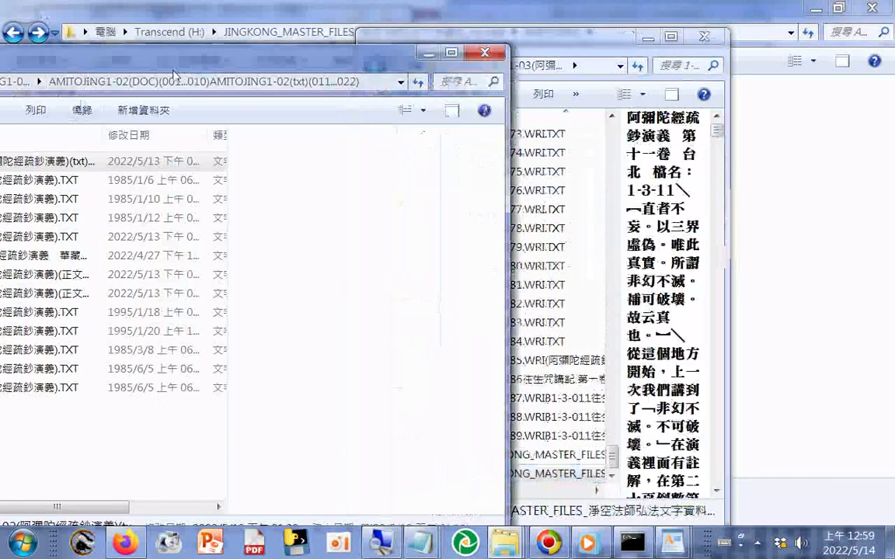
{"action": "left_click_drag", "start_coordinate": [174, 73], "coordinate": [321, 78]}
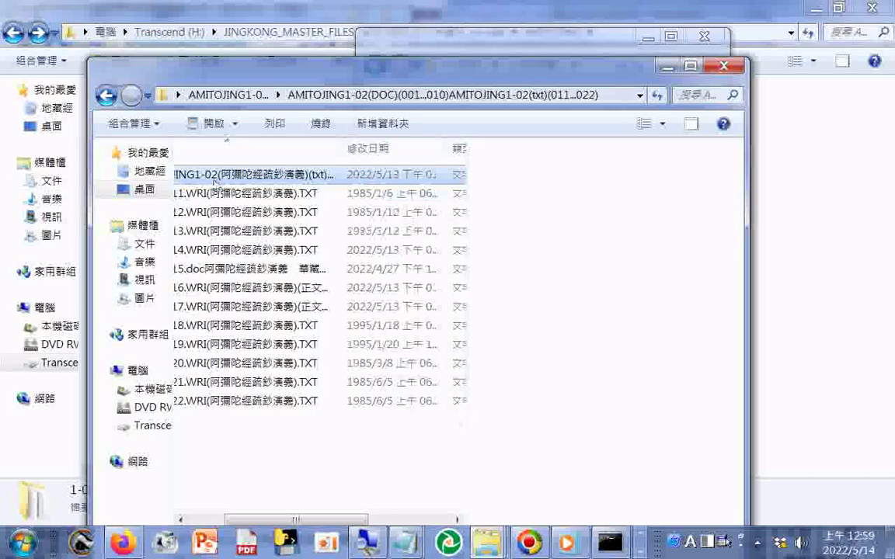
{"action": "left_click", "coordinate": [211, 178]}
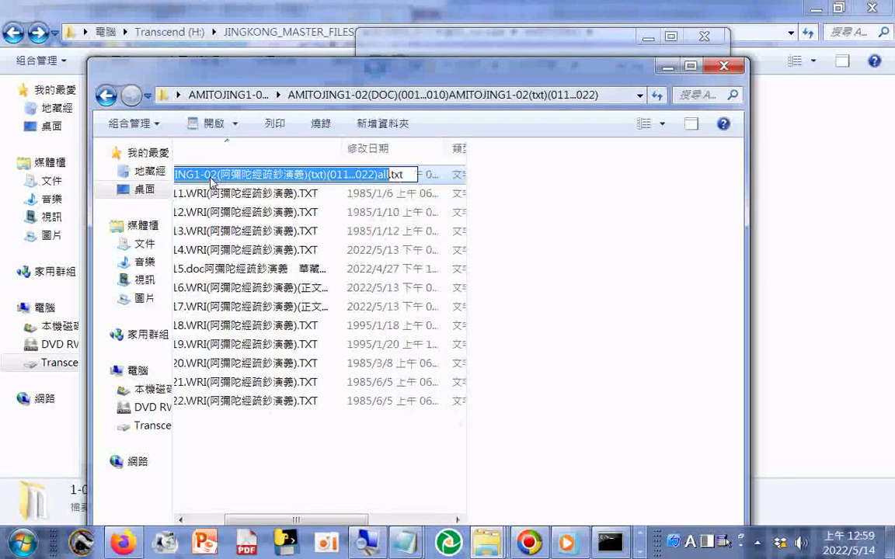
{"action": "left_click", "coordinate": [211, 178]}
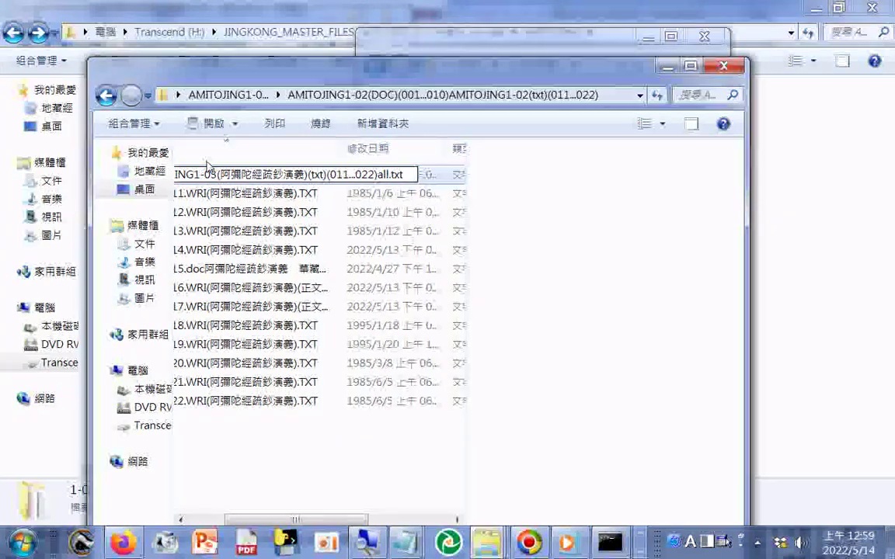
{"action": "left_click_drag", "start_coordinate": [216, 174], "coordinate": [121, 172]}
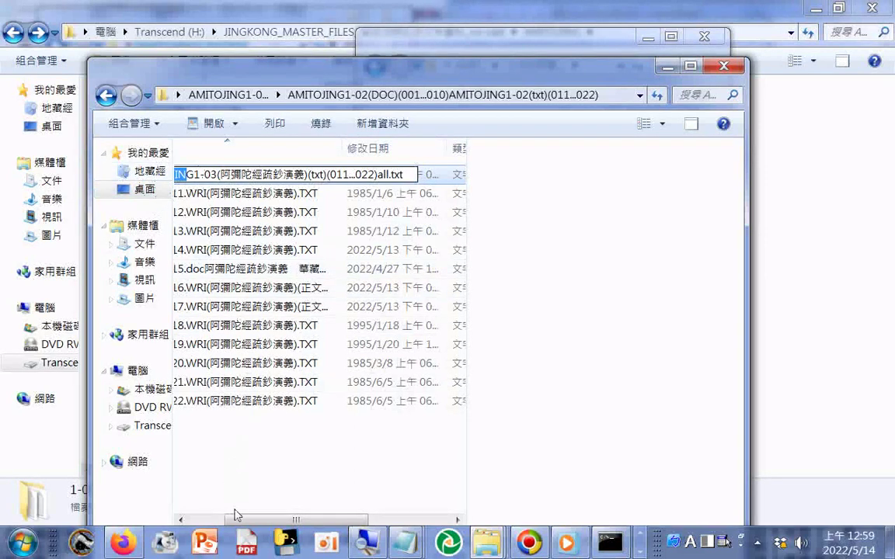
Add the JINGKONG_MASTER_FILES_淨空法師弘法文字資料_no-sale_ prefix to the (011...022) combined file's name in the source folder.
{"action": "left_click", "coordinate": [211, 519]}
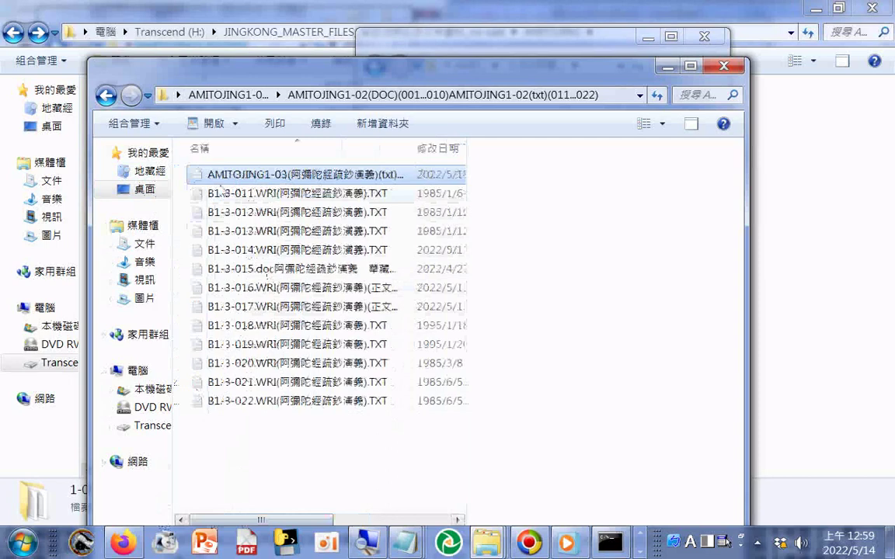
{"action": "left_click", "coordinate": [213, 178]}
{"action": "left_click", "coordinate": [209, 179]}
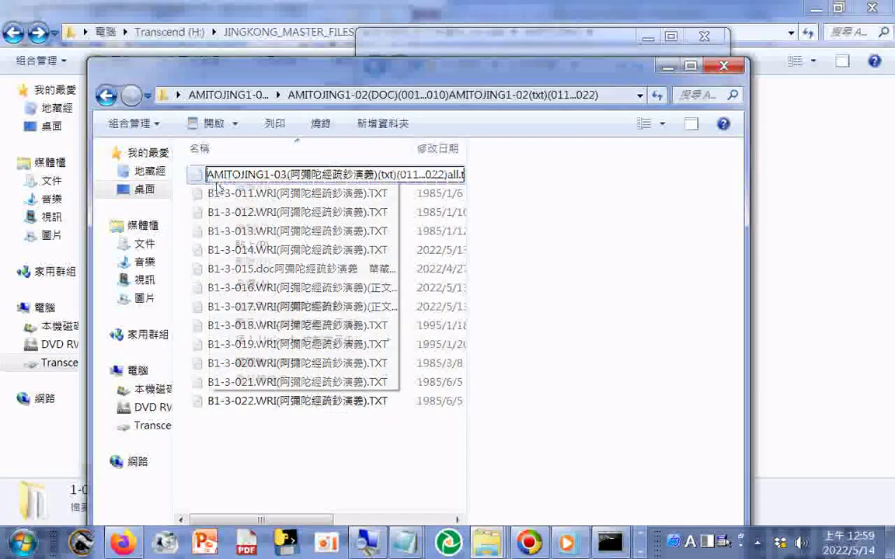
{"action": "right_click", "coordinate": [210, 181]}
{"action": "key", "text": "p"}
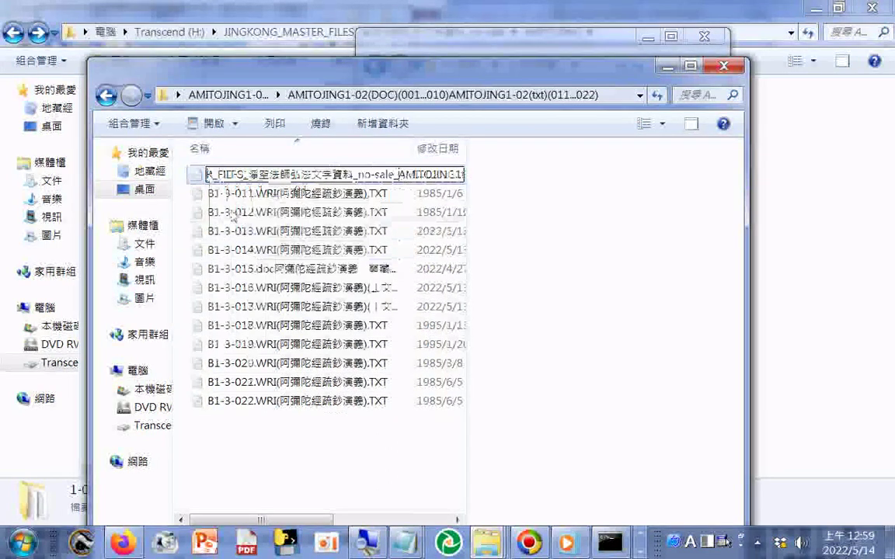
{"action": "left_click", "coordinate": [199, 175]}
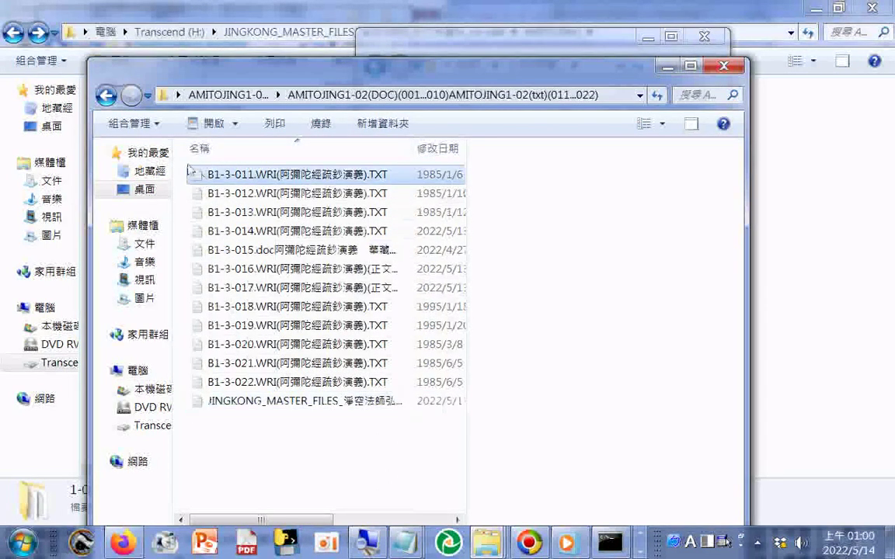
Go back to AMITOJING1-02(DOC)(001...010), open the AMITOJING1-02(txt)(031...063) subfolder and select its combined 備用 text file.
{"action": "left_click", "coordinate": [108, 97]}
{"action": "double_click", "coordinate": [281, 195]}
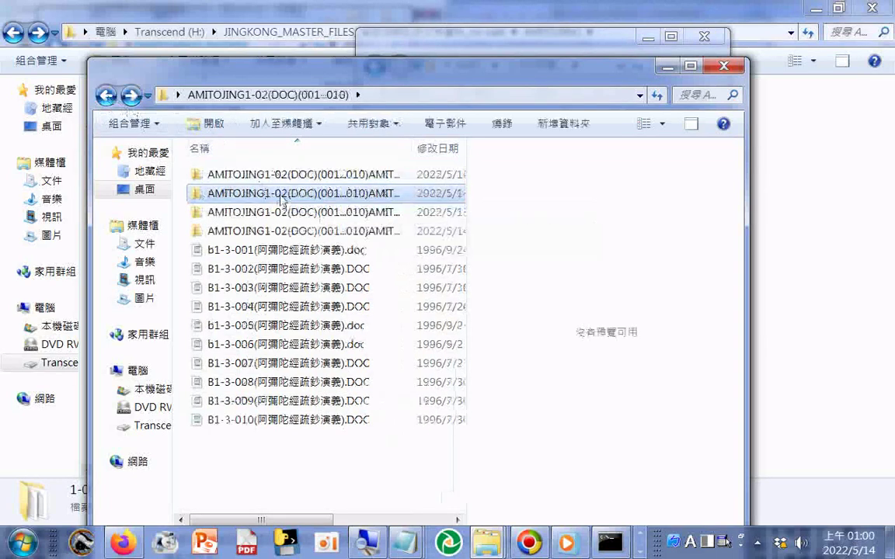
{"action": "left_click", "coordinate": [261, 177]}
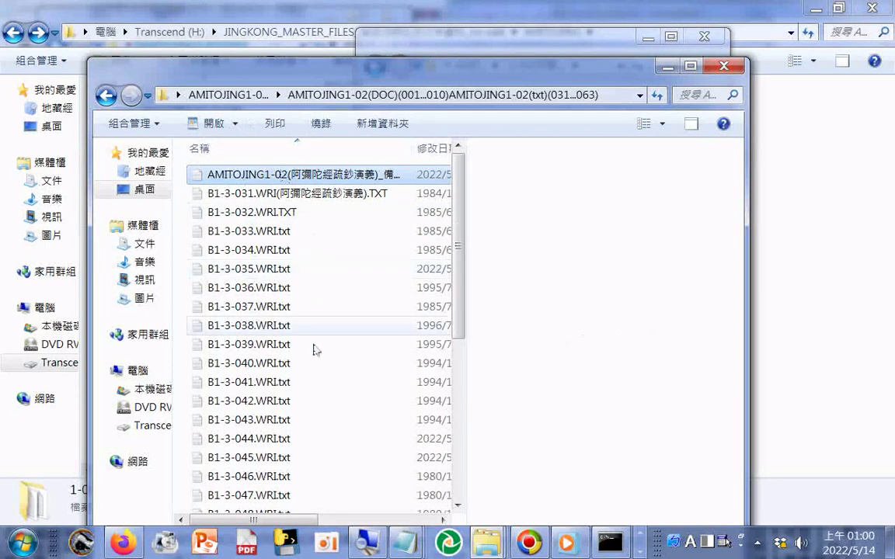
{"action": "scroll", "coordinate": [476, 281], "scroll_direction": "down", "scroll_amount": 1}
{"action": "left_click_drag", "start_coordinate": [462, 285], "coordinate": [467, 132]}
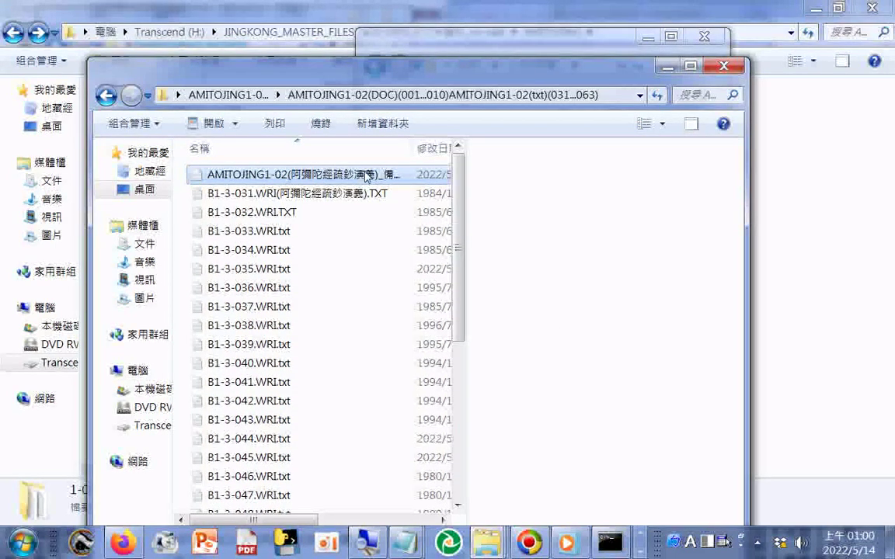
Change AMITOJING1-02 to AMITOJING1-03 in the name of the combined 備用 (031...063) text file.
{"action": "right_click", "coordinate": [366, 176]}
{"action": "left_click", "coordinate": [424, 491]}
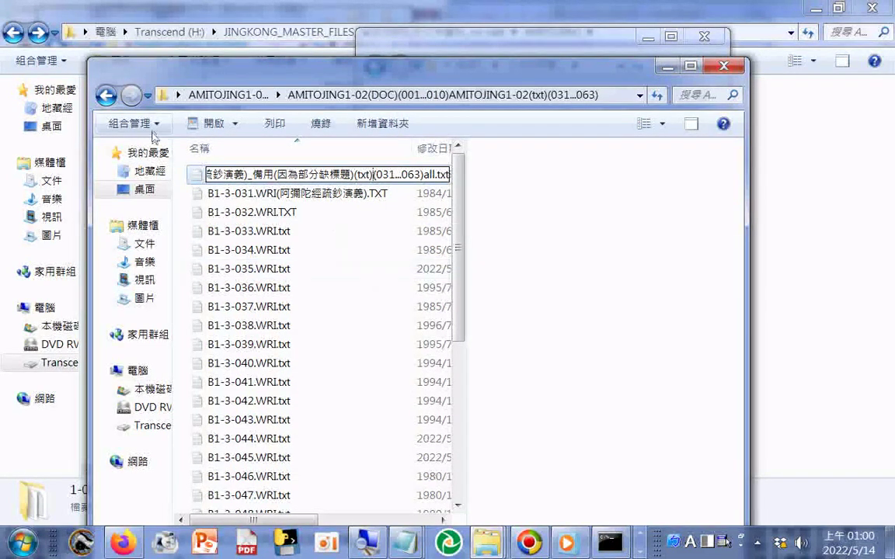
{"action": "left_click_drag", "start_coordinate": [214, 177], "coordinate": [191, 175]}
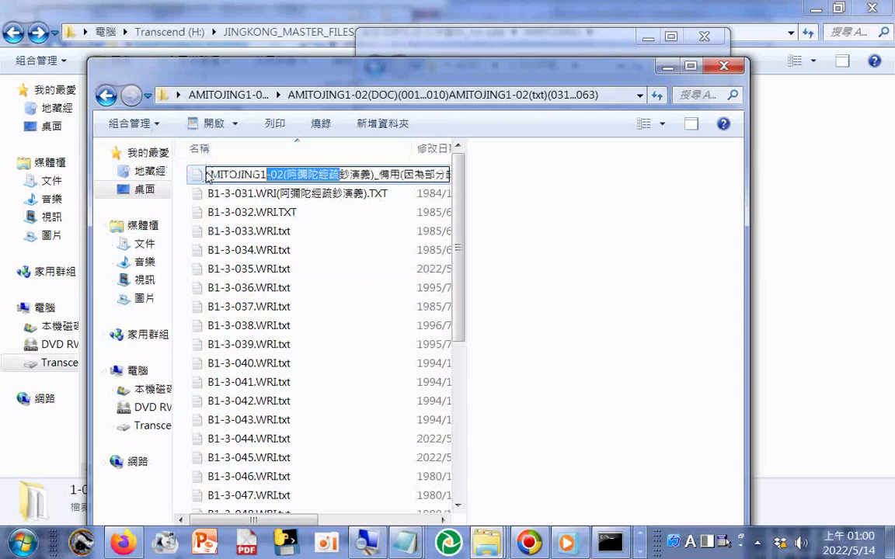
{"action": "left_click", "coordinate": [281, 180]}
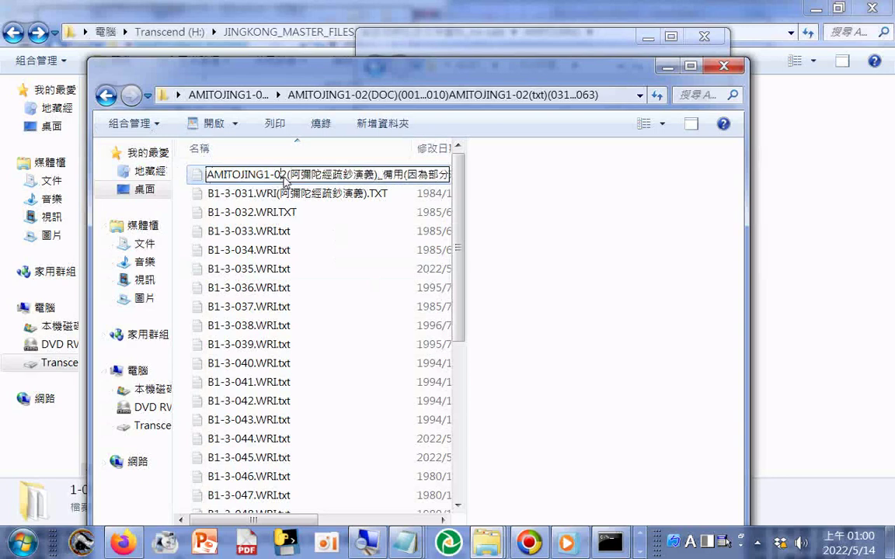
{"action": "left_click_drag", "start_coordinate": [283, 178], "coordinate": [289, 178]}
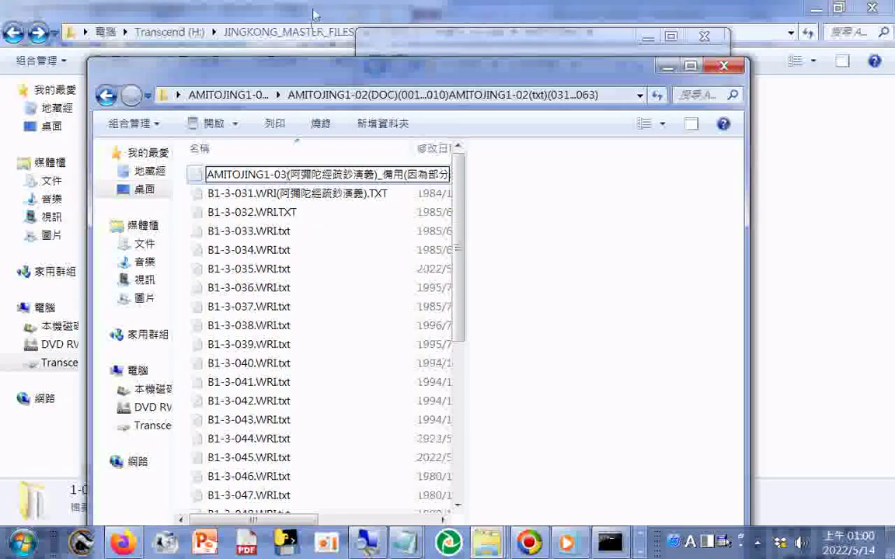
{"action": "type", "text": "3"}
Add the JINGKONG_MASTER_FILES_淨空法師弘法文字資料_no-sale_ prefix to the combined (031...063) text file's name.
{"action": "left_click_drag", "start_coordinate": [232, 180], "coordinate": [204, 176]}
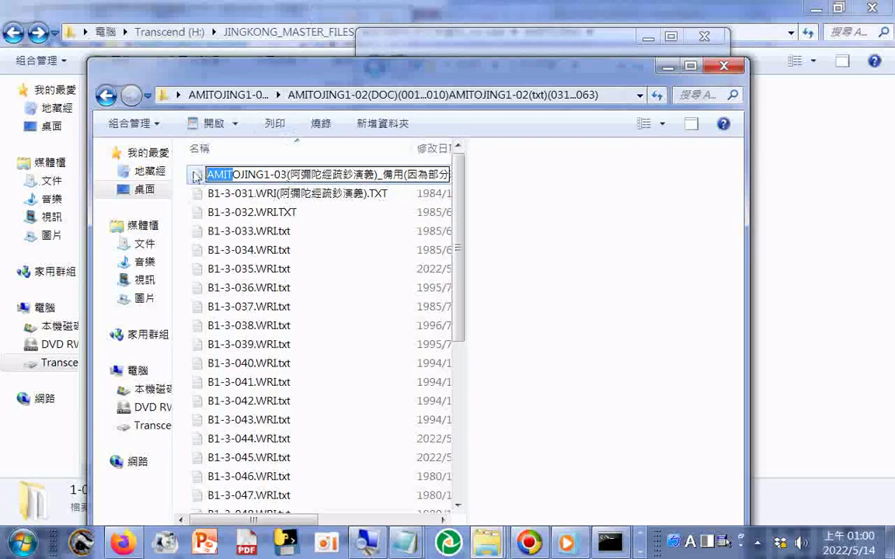
{"action": "left_click", "coordinate": [212, 182]}
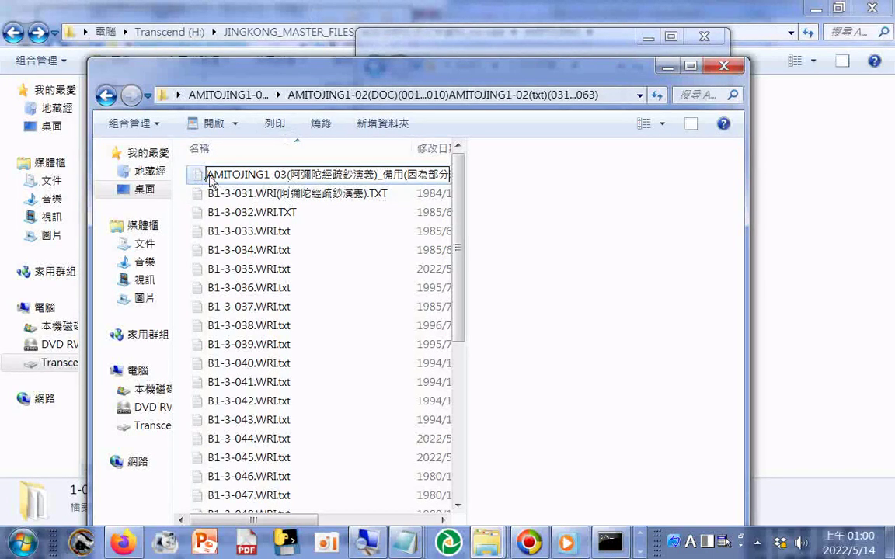
{"action": "right_click", "coordinate": [210, 179]}
{"action": "left_click", "coordinate": [281, 237]}
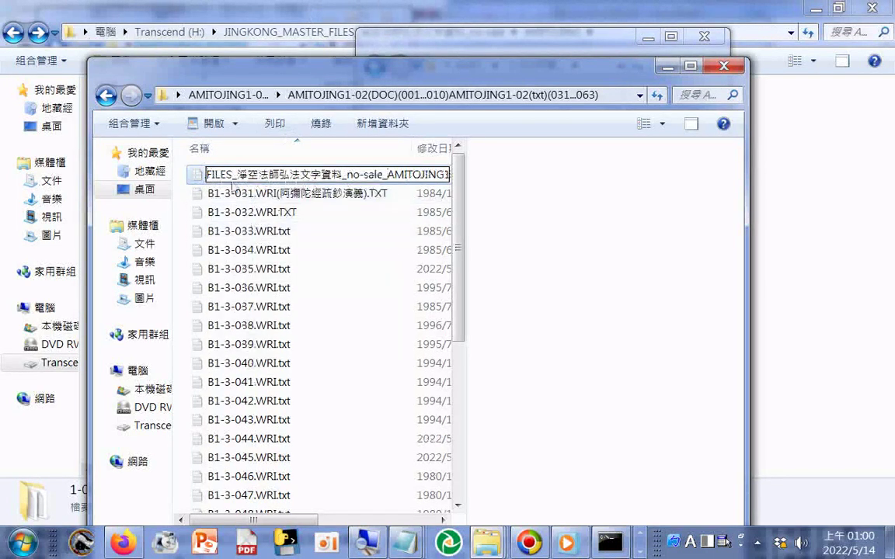
{"action": "key", "text": "Return"}
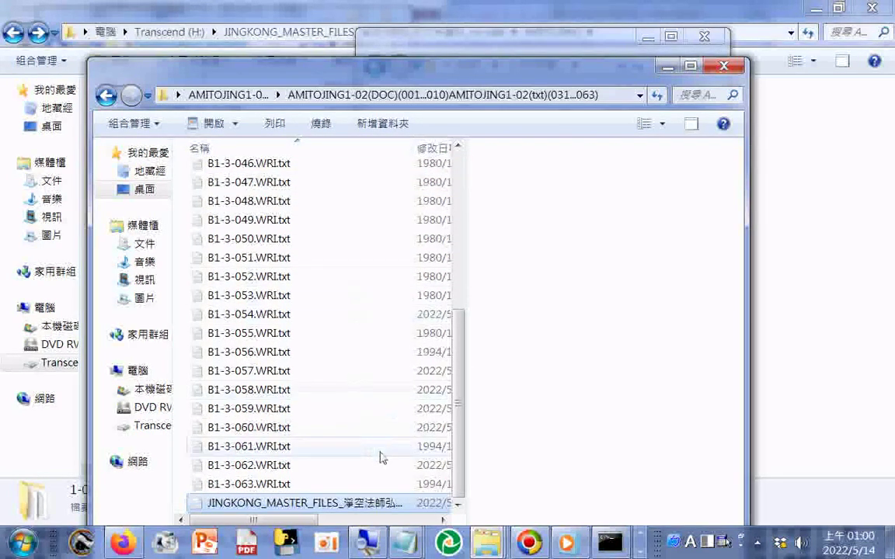
Insert 待檢查 directly after JINGKONG_MASTER_FILES in the combined (031...063) text file's name.
{"action": "left_click", "coordinate": [244, 503]}
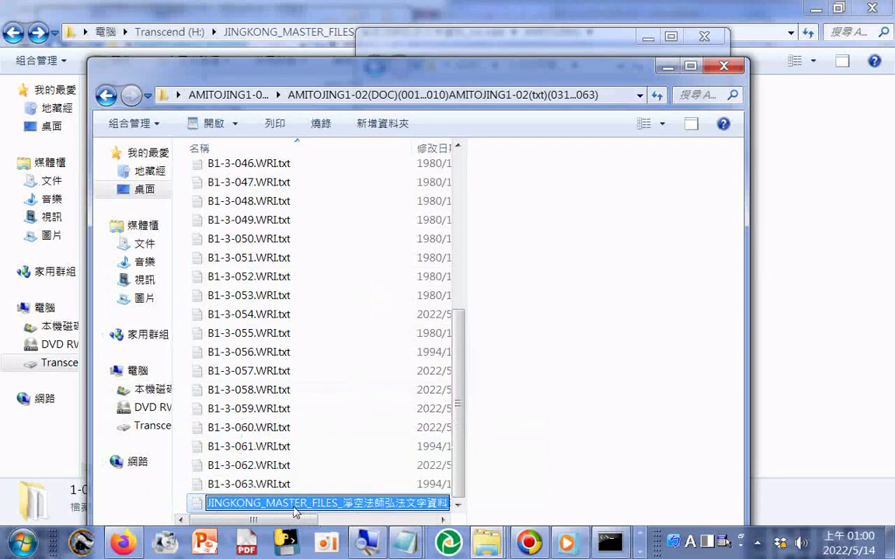
{"action": "left_click", "coordinate": [338, 504]}
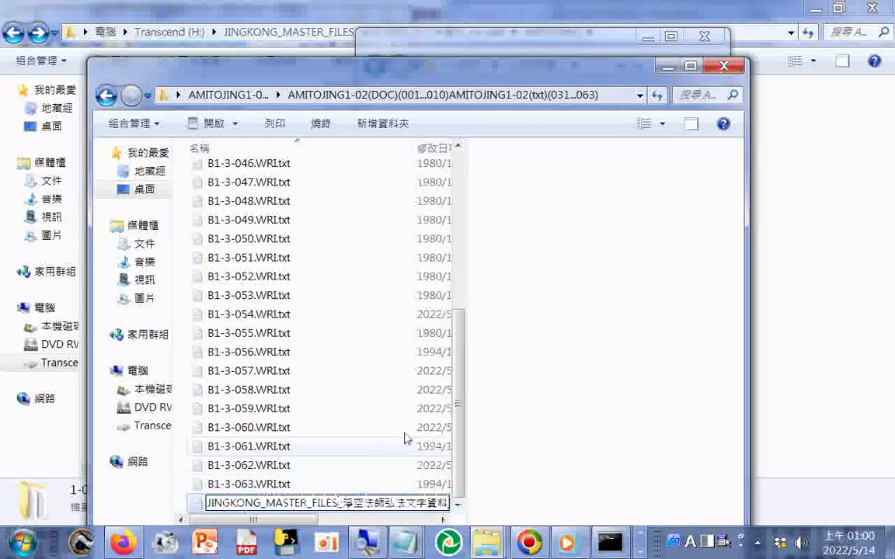
{"action": "key", "text": "shift"}
{"action": "type", "text": "ㄉ"}
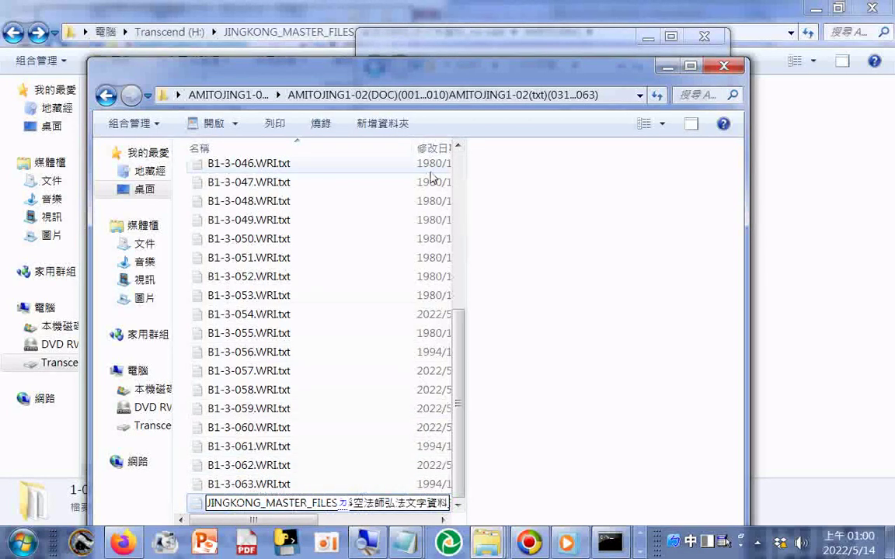
{"action": "type", "text": "ㄞˋru03t86"}
{"action": "key", "text": "Return"}
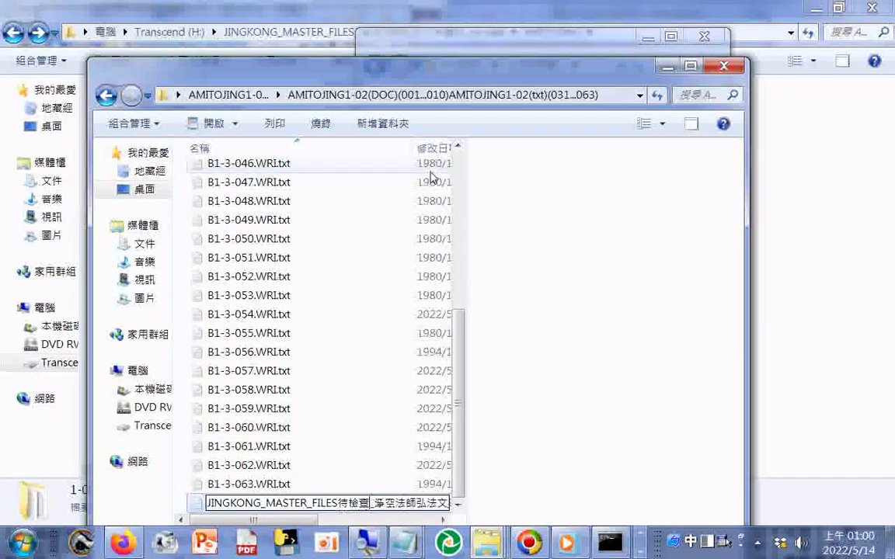
{"action": "key", "text": "Return"}
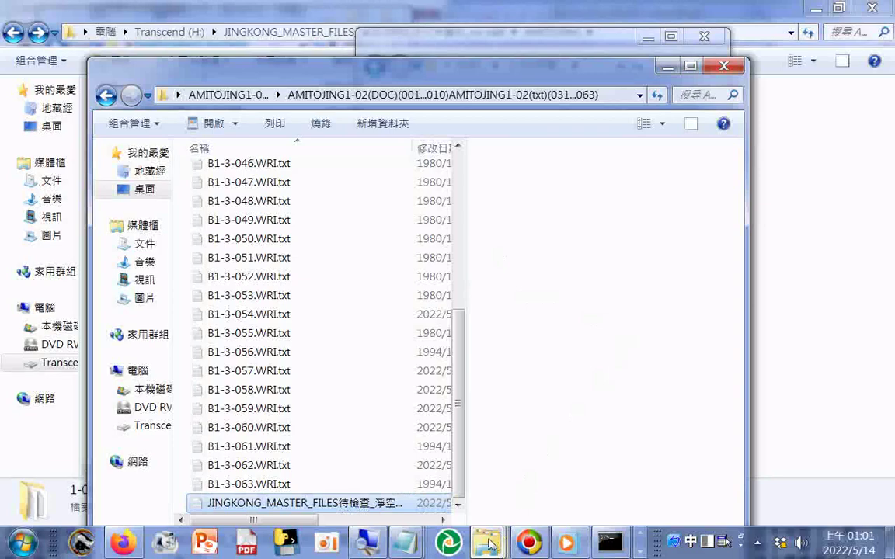
Arrange the two folder windows side by side and copy the 待檢查 combined (031...063) file into the 1-03 folder.
{"action": "mouse_move", "coordinate": [501, 543]}
{"action": "left_click", "coordinate": [612, 401]}
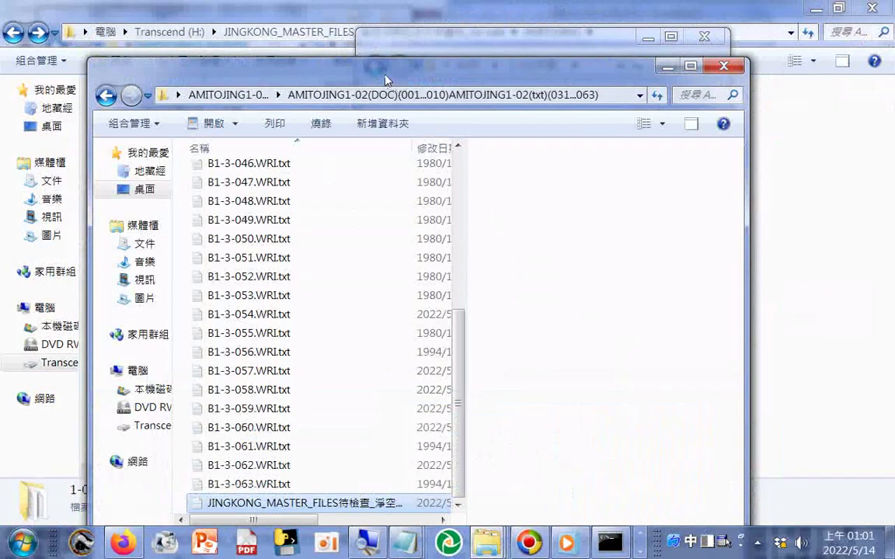
{"action": "left_click_drag", "start_coordinate": [353, 78], "coordinate": [250, 88]}
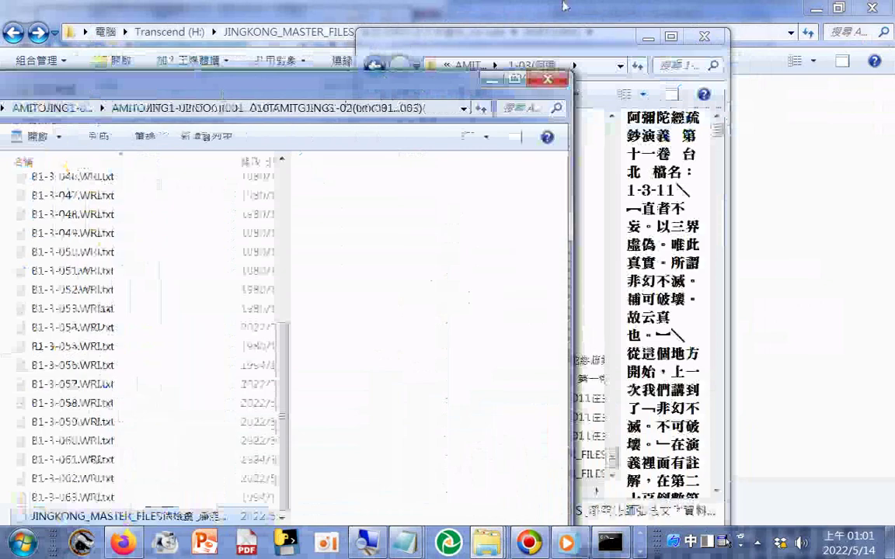
{"action": "left_click_drag", "start_coordinate": [528, 36], "coordinate": [748, 32]}
{"action": "left_click_drag", "start_coordinate": [101, 515], "coordinate": [742, 442]}
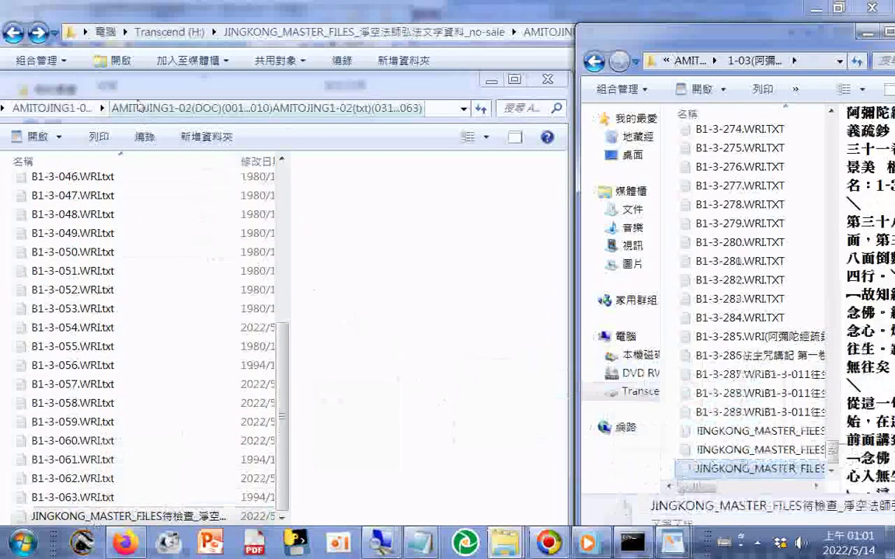
Go back to AMITOJING1-02(DOC)(001...010), open the AMITOJING1-02(txt)(071...079) subfolder and select its combined text file.
{"action": "left_click_drag", "start_coordinate": [202, 86], "coordinate": [342, 57]}
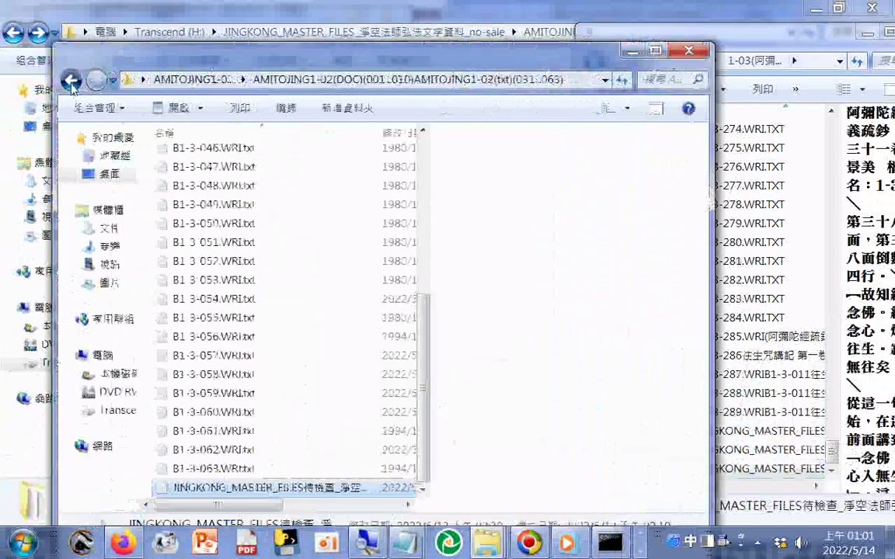
{"action": "left_click", "coordinate": [72, 80]}
{"action": "double_click", "coordinate": [261, 198]}
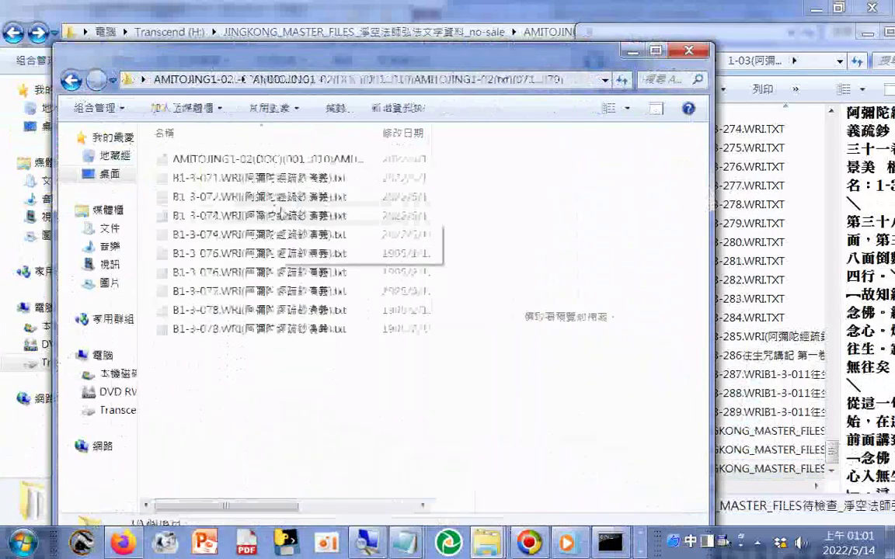
{"action": "left_click", "coordinate": [244, 162]}
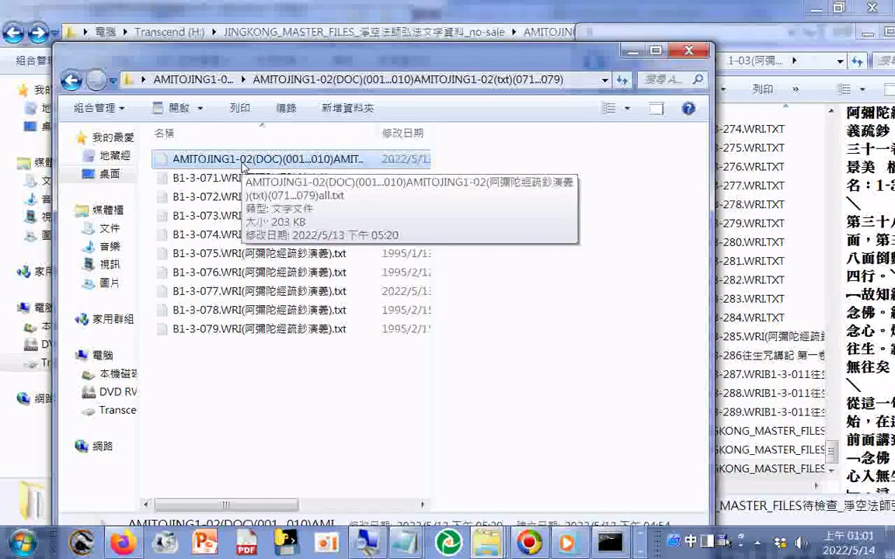
Change the combined (071...079) text file's name to AMITOJING1-03 and replace its AMITOJING1-02(DOC)(001...010) prefix with JINGKONG_MASTER_FILES_淨空法師弘法文字資料_no-sale_.
{"action": "left_click", "coordinate": [242, 160]}
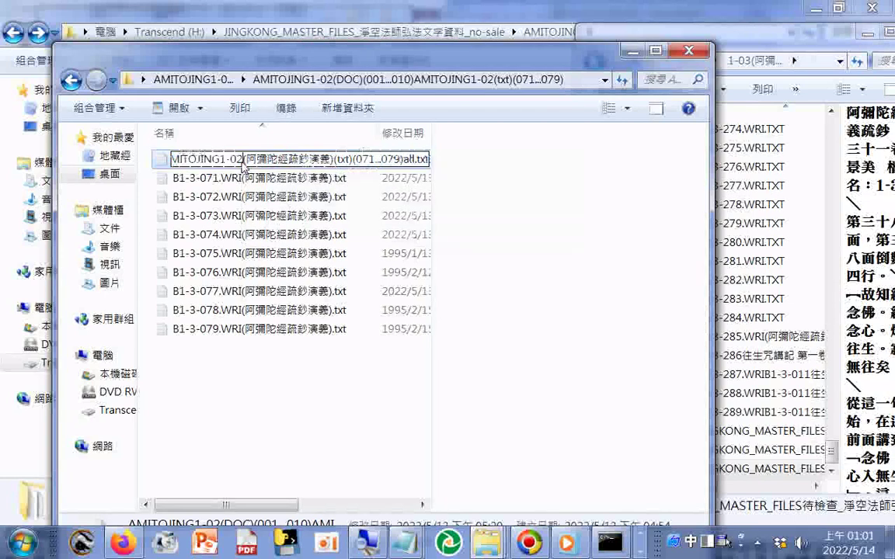
{"action": "left_click_drag", "start_coordinate": [237, 161], "coordinate": [244, 161]}
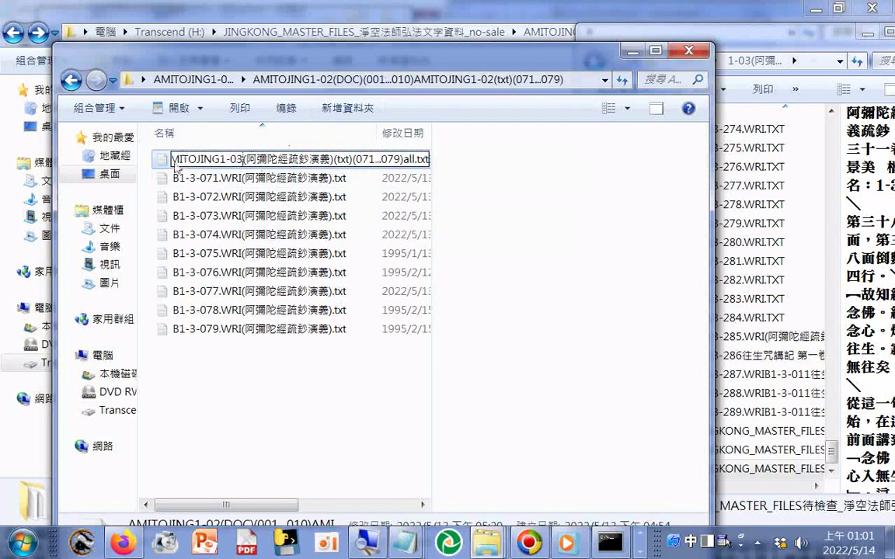
{"action": "left_click_drag", "start_coordinate": [175, 160], "coordinate": [155, 161]}
{"action": "left_click", "coordinate": [313, 160]}
{"action": "left_click_drag", "start_coordinate": [332, 160], "coordinate": [144, 156]}
{"action": "right_click", "coordinate": [201, 158]}
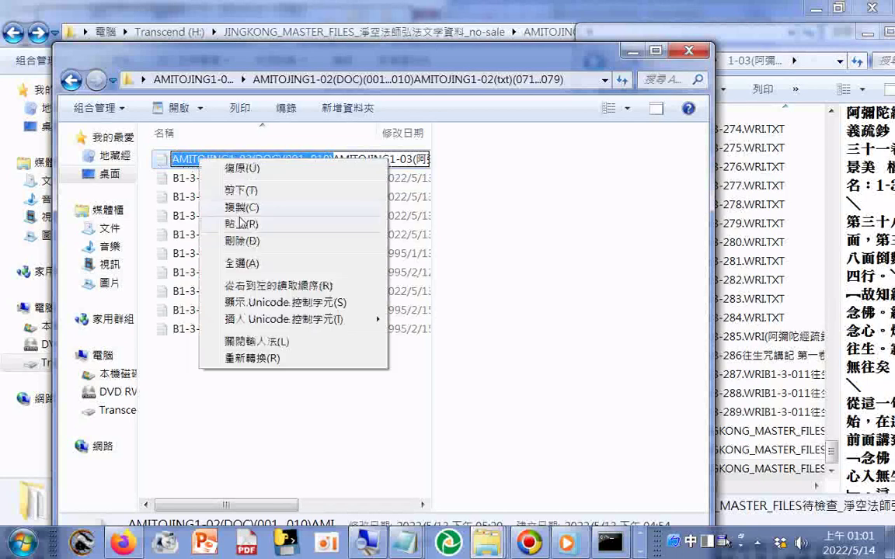
{"action": "left_click", "coordinate": [242, 223]}
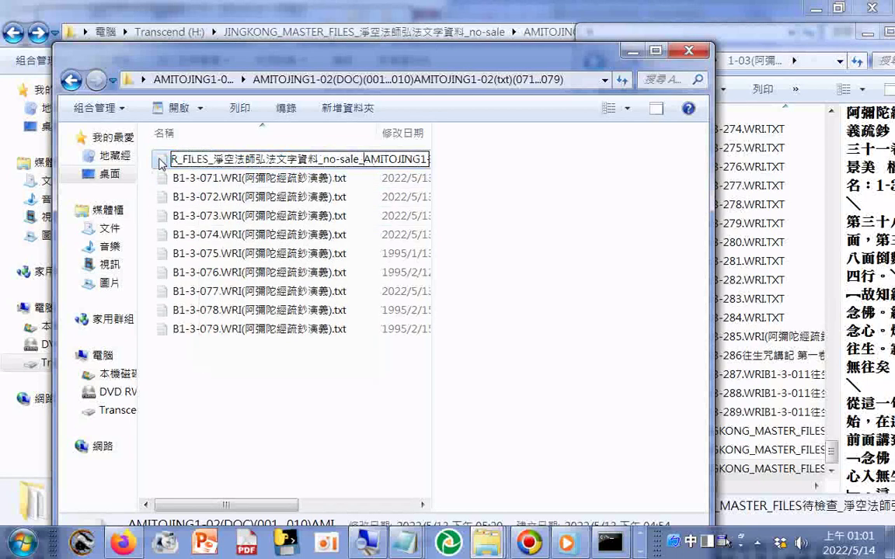
{"action": "key", "text": "Return"}
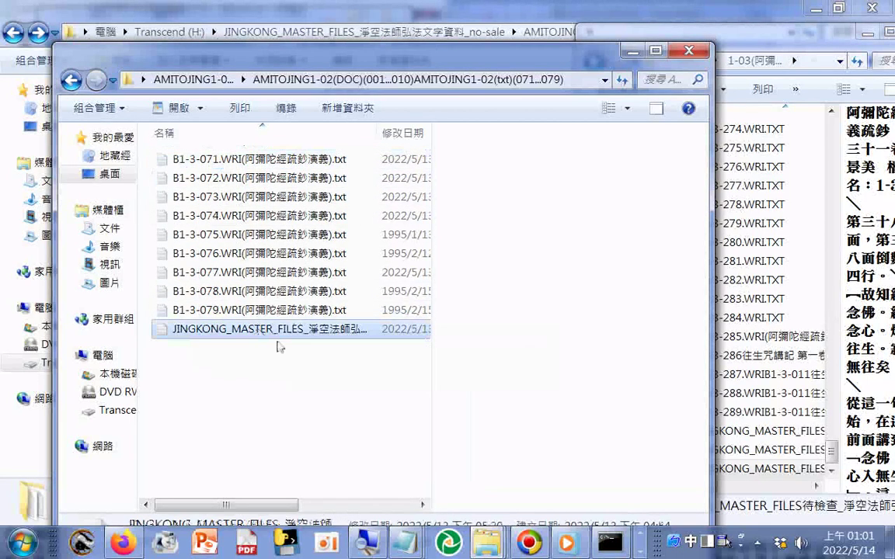
Copy the renamed (071...079) text file into the 1-03 folder and open the AMITOJING1-02(txt)(101...285) subfolder in the source window.
{"action": "left_click", "coordinate": [800, 469]}
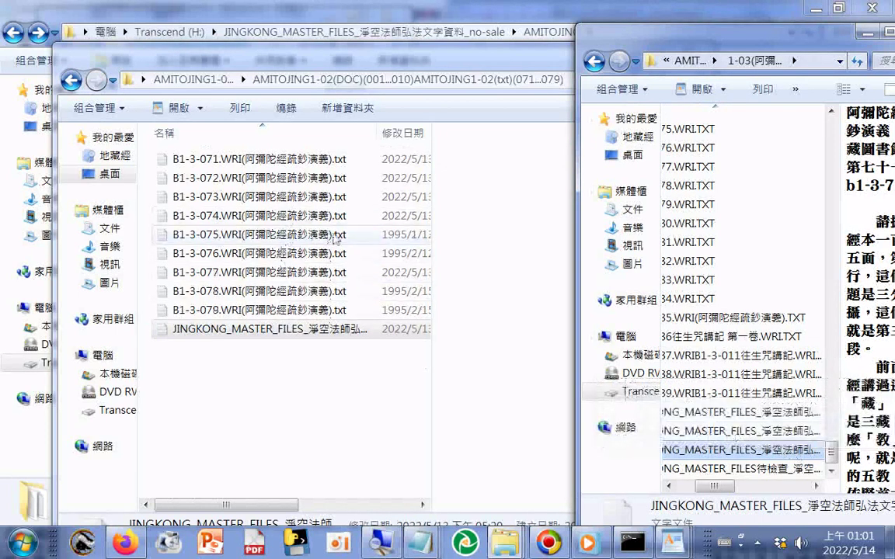
{"action": "left_click", "coordinate": [71, 80]}
{"action": "double_click", "coordinate": [271, 216]}
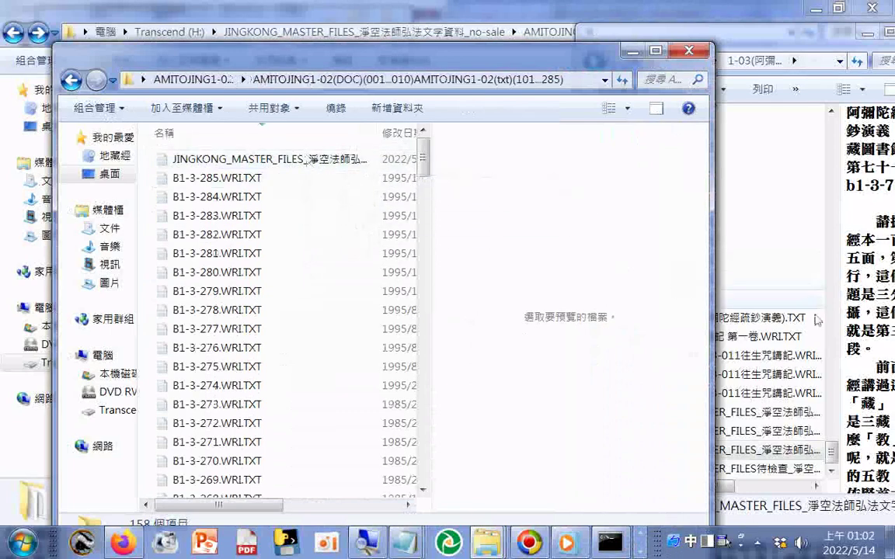
Select the four JINGKONG_MASTER_FILES combined text files in the 1-03 folder and check them against the (101...285) subfolder.
{"action": "left_click", "coordinate": [787, 357]}
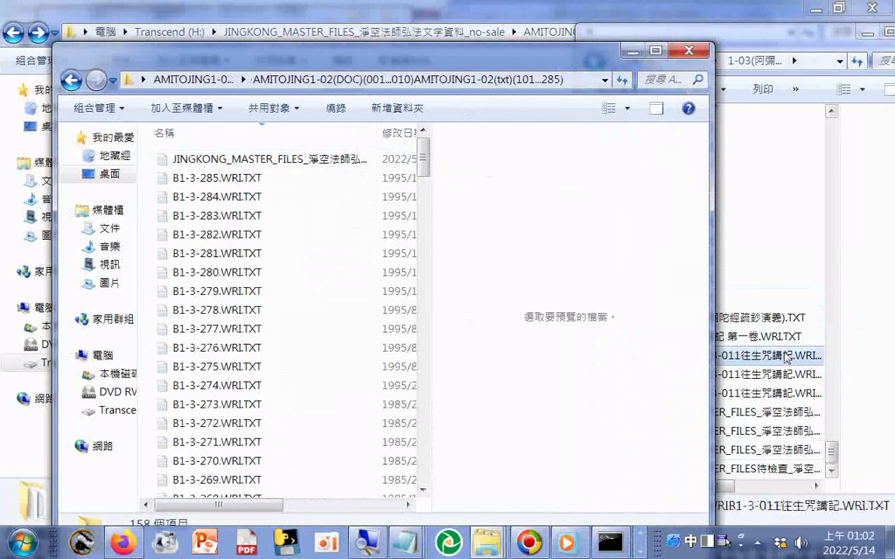
{"action": "left_click", "coordinate": [747, 412]}
{"action": "left_click", "coordinate": [696, 468], "text": "shift"}
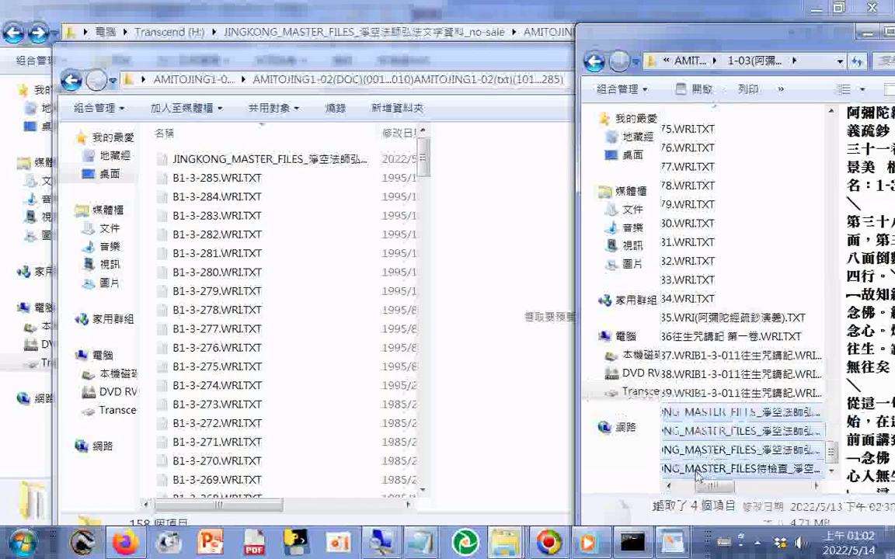
{"action": "left_click_drag", "start_coordinate": [713, 487], "coordinate": [622, 439]}
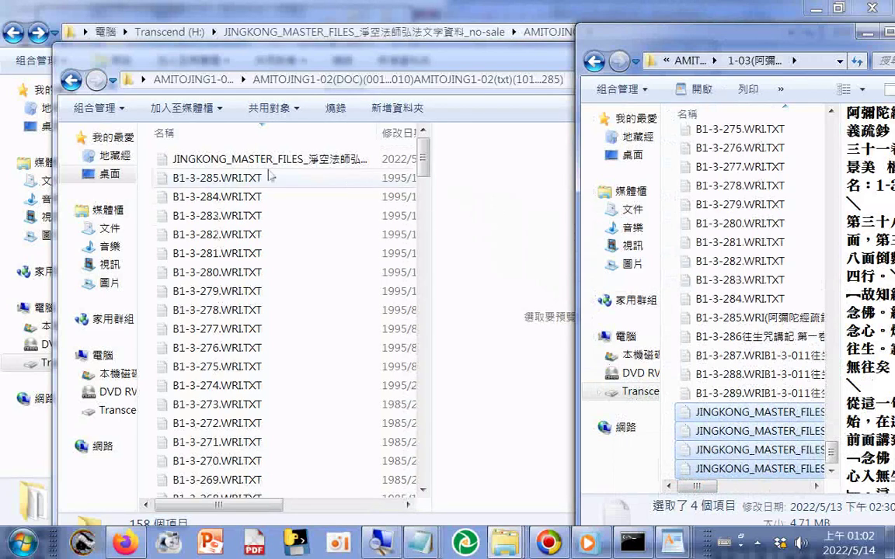
Go back to AMITOJING1-02(DOC)(001...010) and to AMITOJING in the two windows, and open the 1-03 folder's name for editing.
{"action": "left_click", "coordinate": [71, 80]}
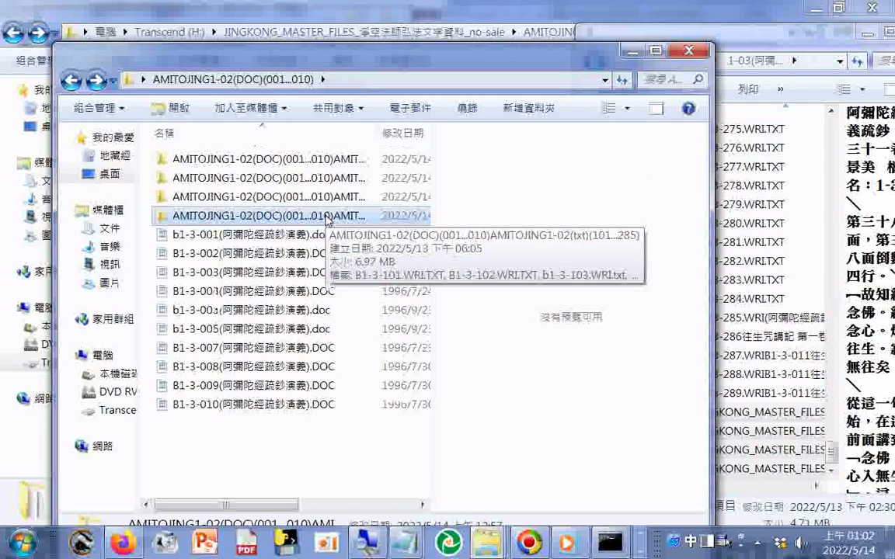
{"action": "left_click", "coordinate": [761, 39]}
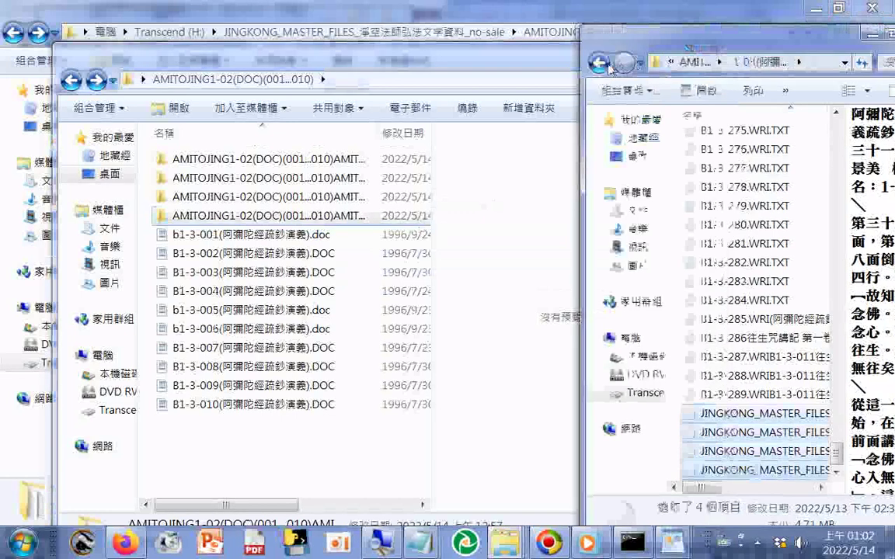
{"action": "left_click", "coordinate": [599, 64]}
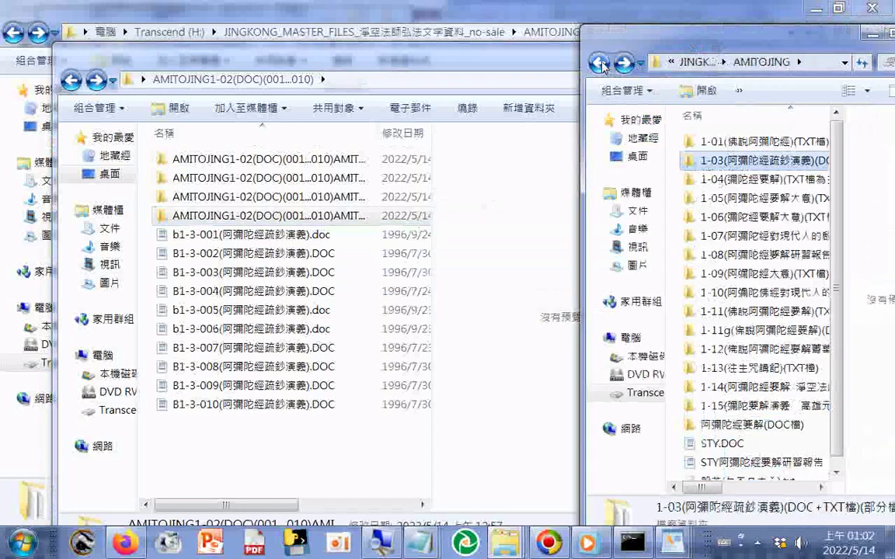
{"action": "left_click", "coordinate": [767, 165]}
{"action": "right_click", "coordinate": [756, 161]}
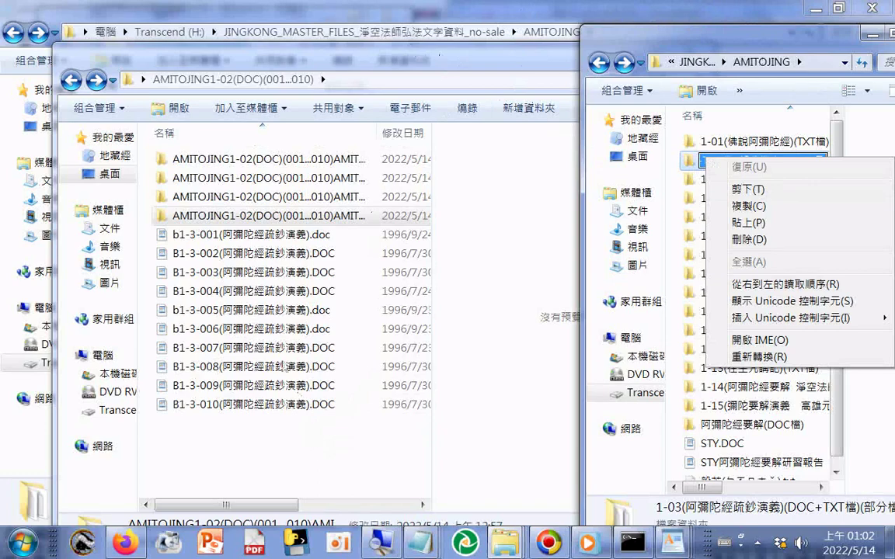
Select the four txt subfolders in AMITOJING1-02(DOC)(001...010) and check their combined properties.
{"action": "left_click", "coordinate": [333, 166], "text": "shift"}
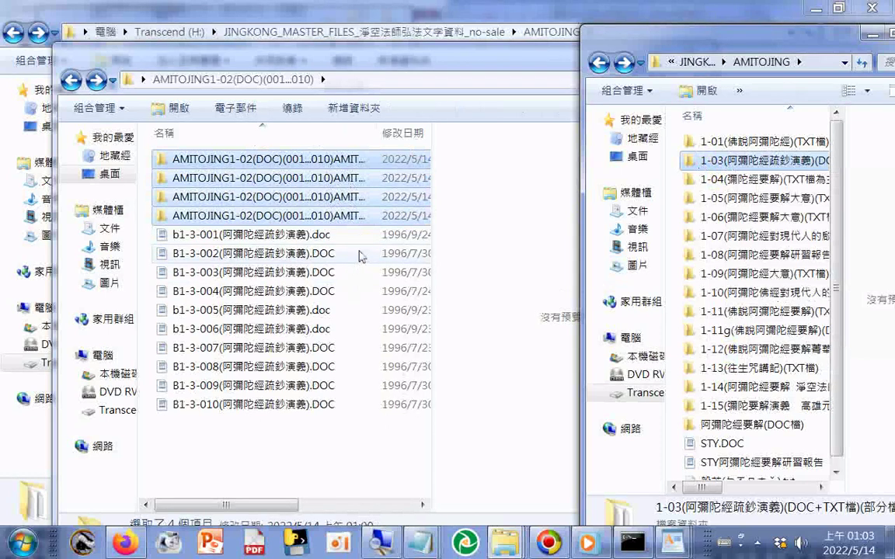
{"action": "right_click", "coordinate": [346, 173]}
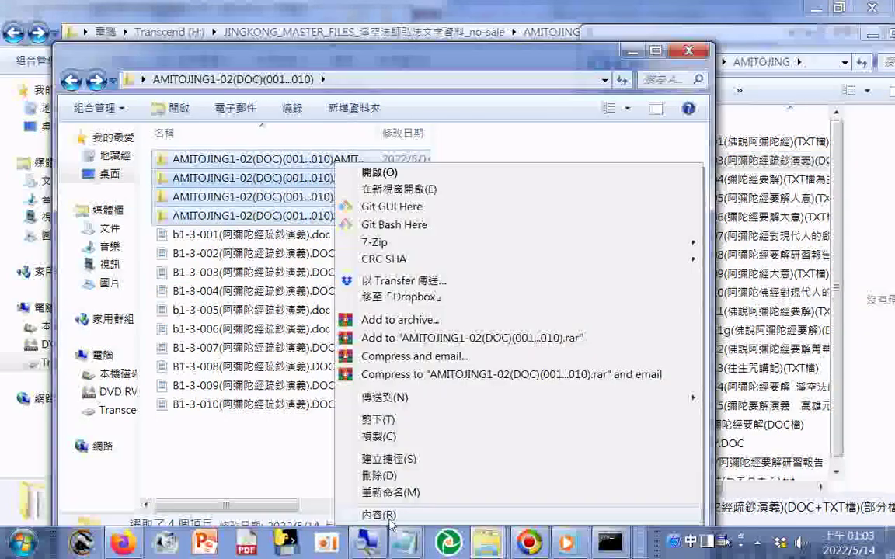
{"action": "left_click", "coordinate": [370, 513]}
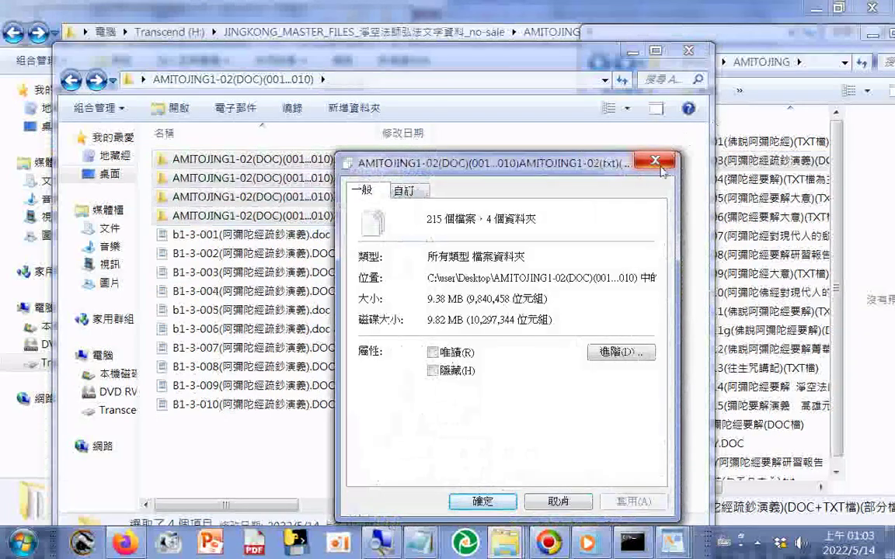
{"action": "left_click", "coordinate": [483, 501]}
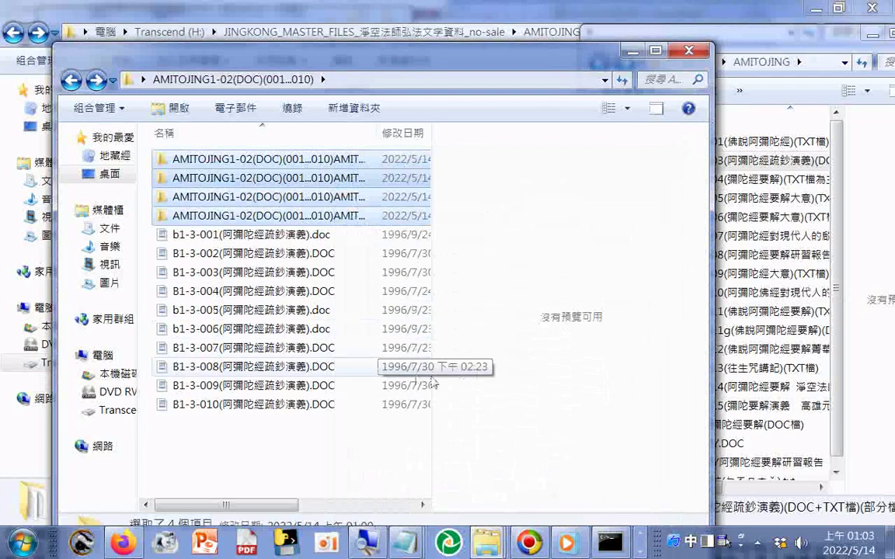
{"action": "left_click", "coordinate": [686, 51]}
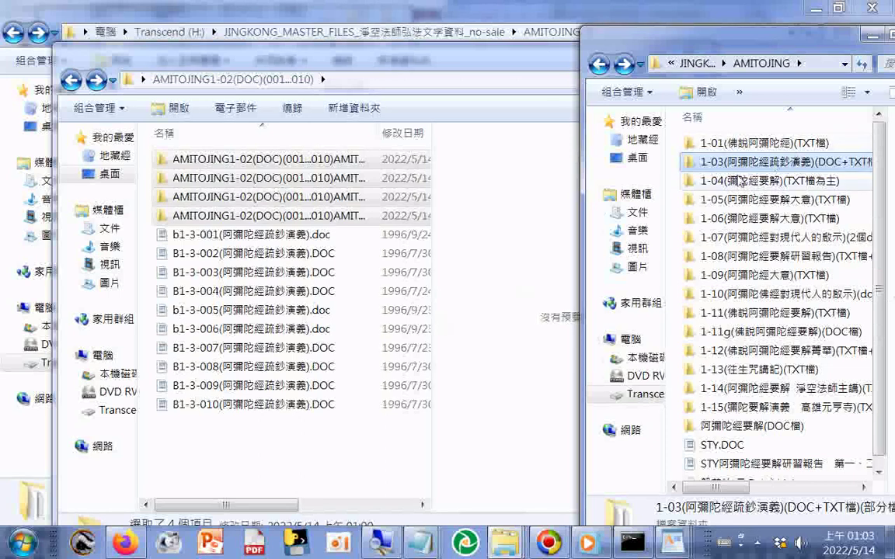
{"action": "mouse_move", "coordinate": [742, 163]}
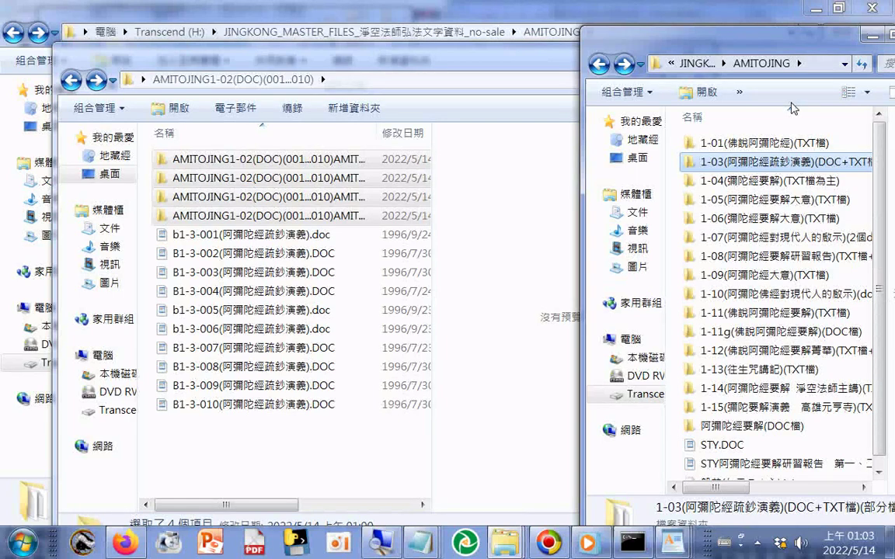
{"action": "right_click", "coordinate": [288, 196]}
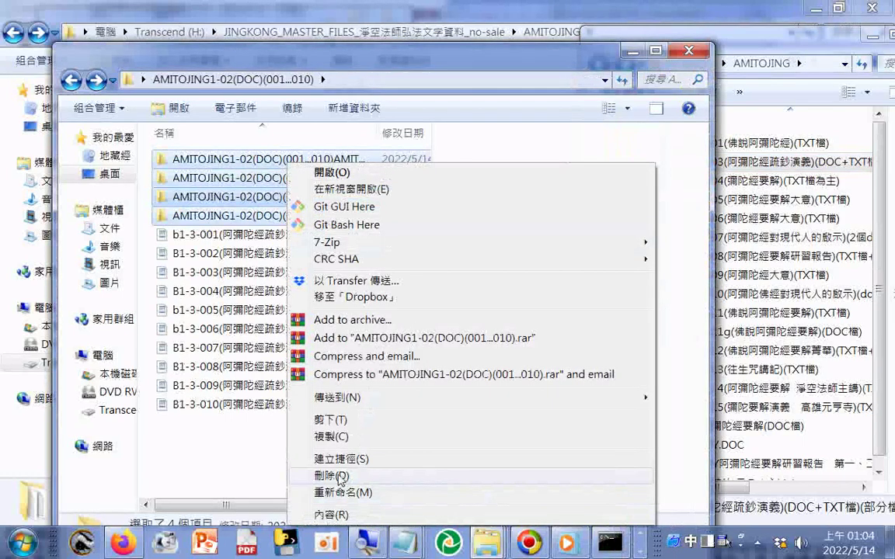
{"action": "left_click", "coordinate": [346, 224]}
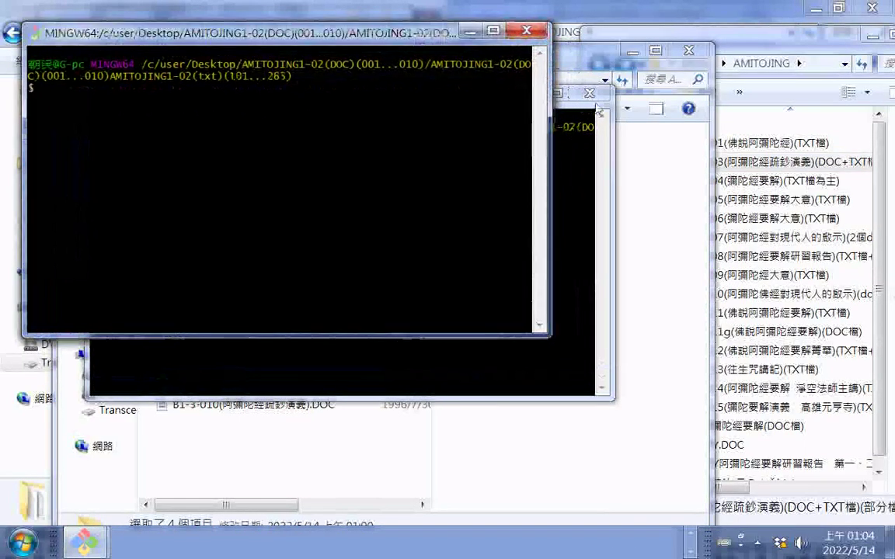
{"action": "left_click", "coordinate": [528, 31]}
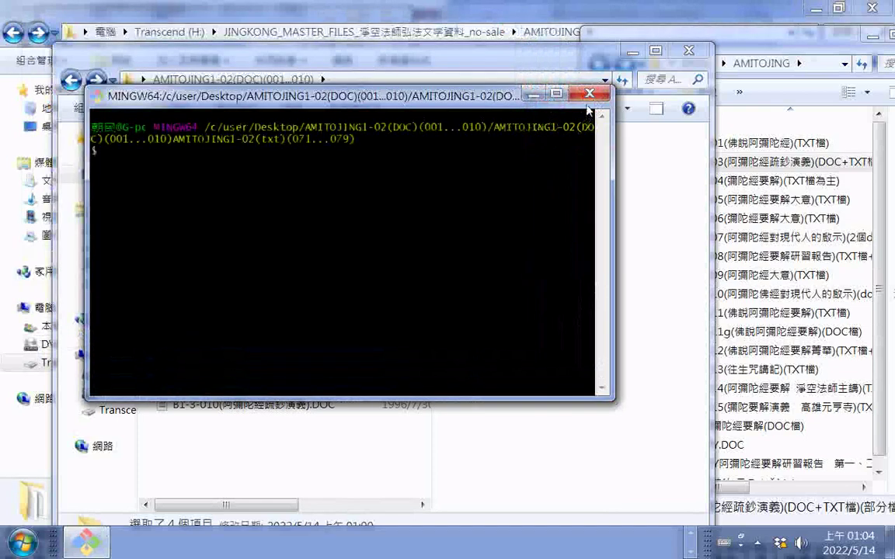